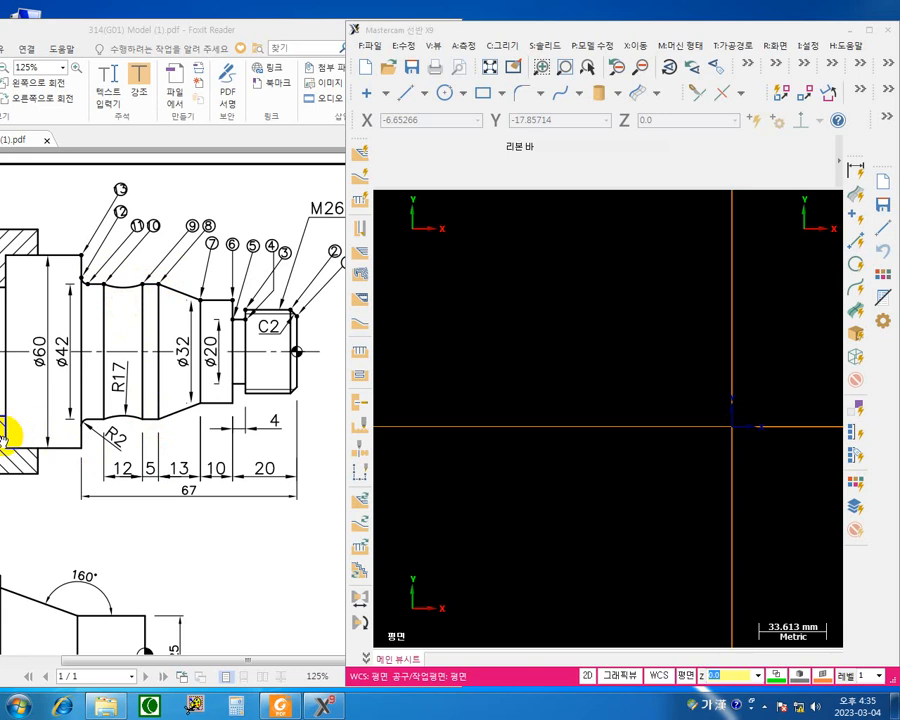
# Mark the C2 chamfer and R2 fillet on the shaft drawing with the red screen pen, labelling them 모따기 and 필렛.
pyautogui.hotkey('ctrl', '2')
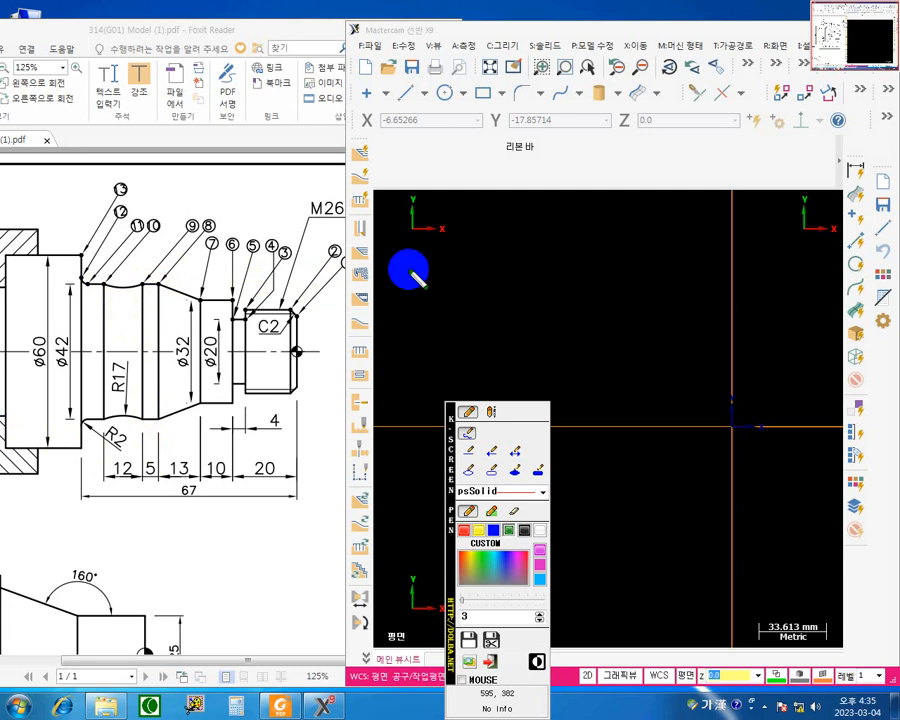
pyautogui.moveTo(445, 512)
pyautogui.mouseDown()
pyautogui.moveTo(245, 512)
pyautogui.moveTo(229, 530)
pyautogui.mouseUp()
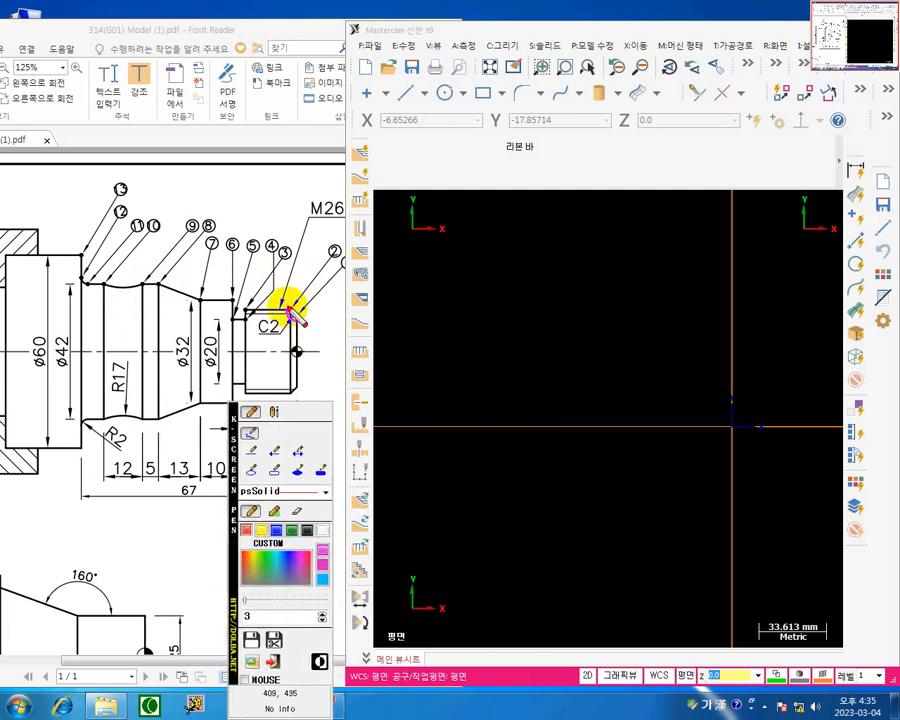
pyautogui.moveTo(290, 313)
pyautogui.mouseDown()
pyautogui.moveTo(298, 314)
pyautogui.moveTo(283, 335)
pyautogui.mouseUp()
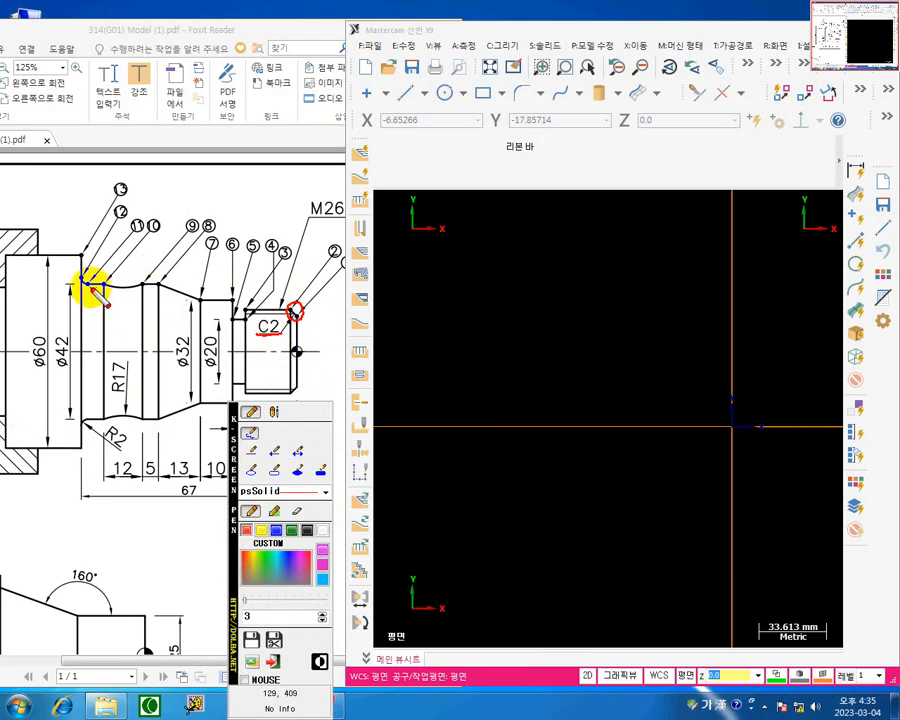
pyautogui.moveTo(78, 284)
pyautogui.mouseDown()
pyautogui.moveTo(92, 271)
pyautogui.moveTo(74, 278)
pyautogui.moveTo(84, 286)
pyautogui.mouseUp()
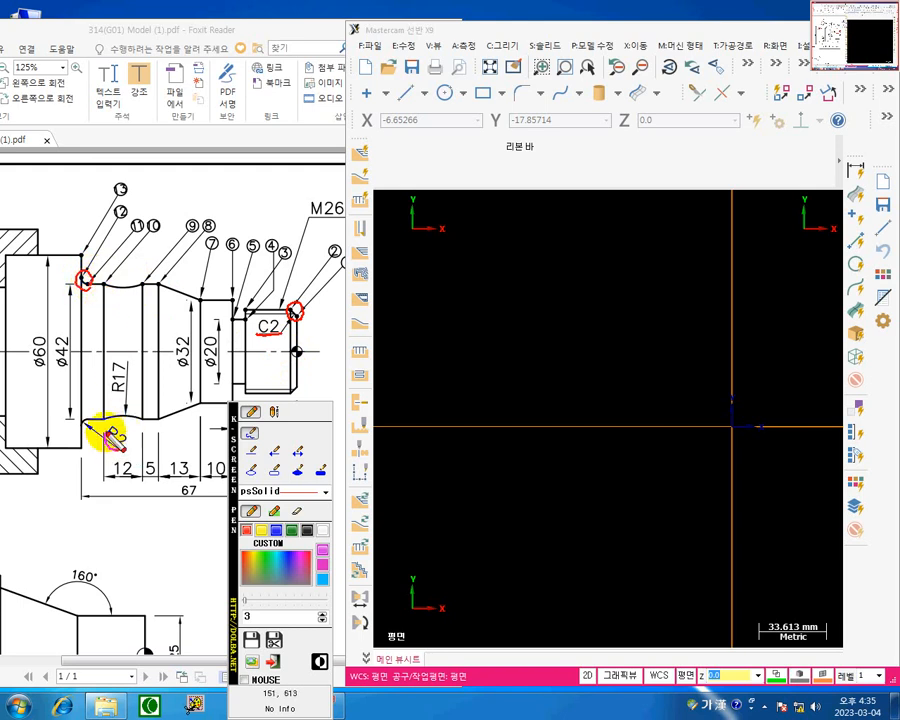
pyautogui.moveTo(104, 426)
pyautogui.mouseDown()
pyautogui.moveTo(120, 426)
pyautogui.moveTo(131, 442)
pyautogui.mouseUp()
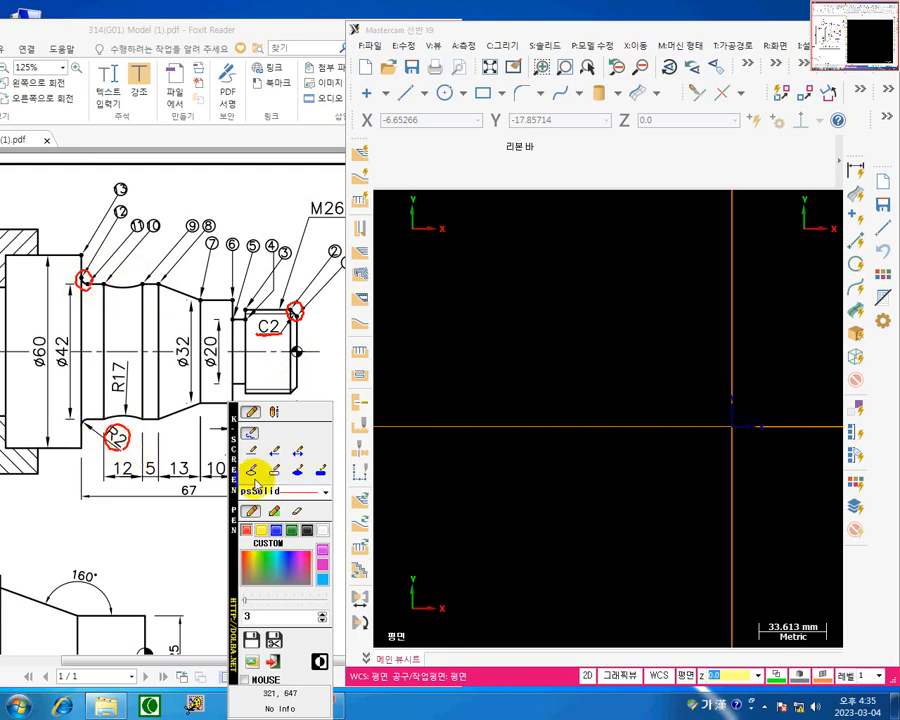
pyautogui.moveTo(233, 486); pyautogui.dragTo(275, 486)
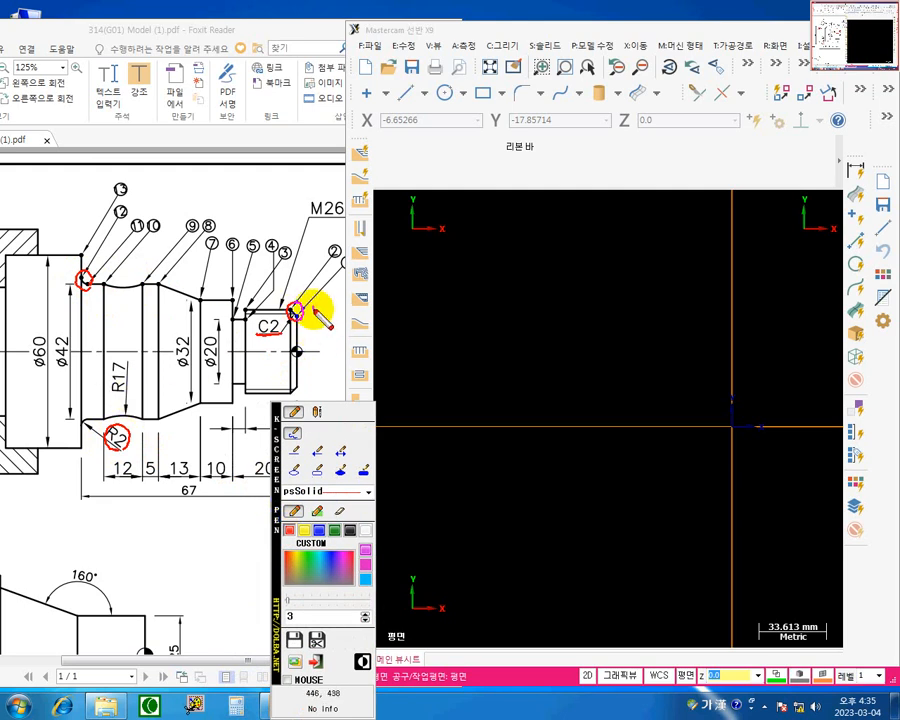
pyautogui.moveTo(316, 310)
pyautogui.mouseDown()
pyautogui.moveTo(354, 311)
pyautogui.moveTo(352, 323)
pyautogui.mouseUp()
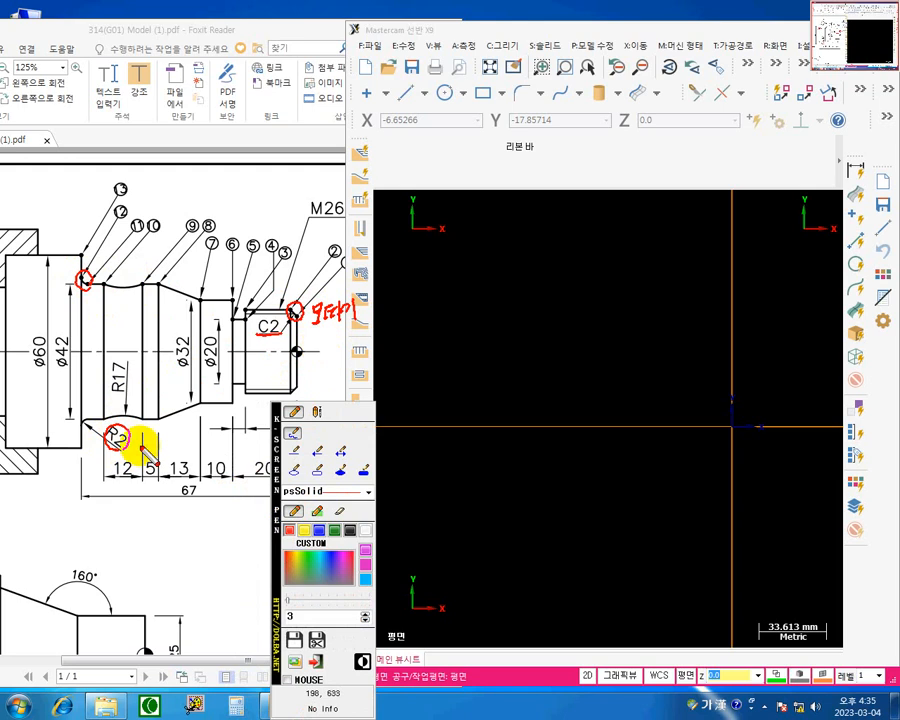
pyautogui.moveTo(141, 441)
pyautogui.mouseDown()
pyautogui.moveTo(144, 432)
pyautogui.moveTo(158, 451)
pyautogui.mouseUp()
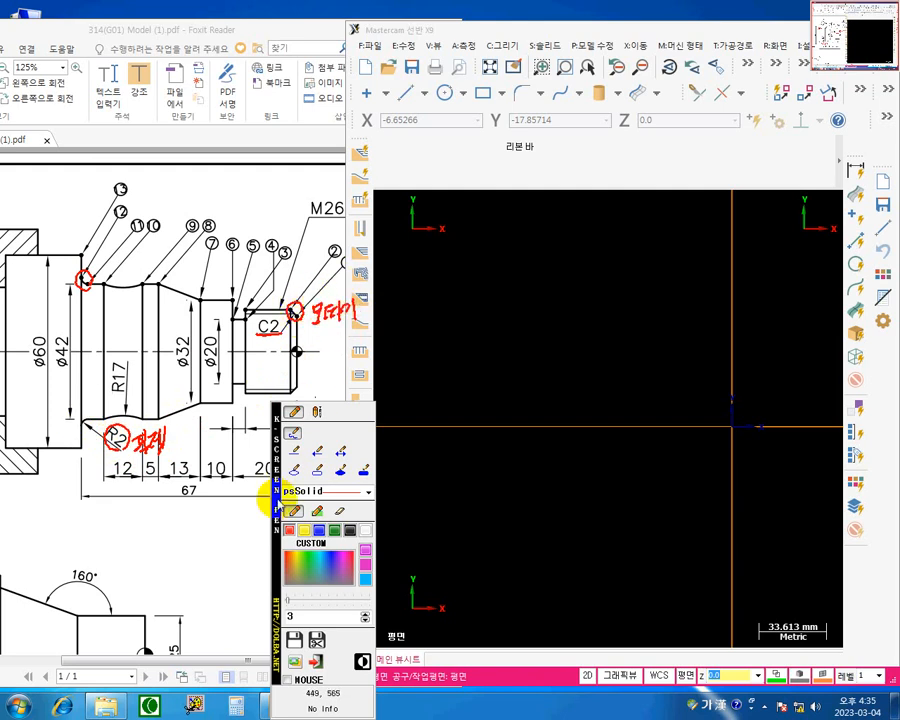
# Outline the M26 thread section, the ø20 groove and the 10 mm long ø32 section with blue screen-pen rectangles.
pyautogui.moveTo(276, 520); pyautogui.dragTo(535, 463)
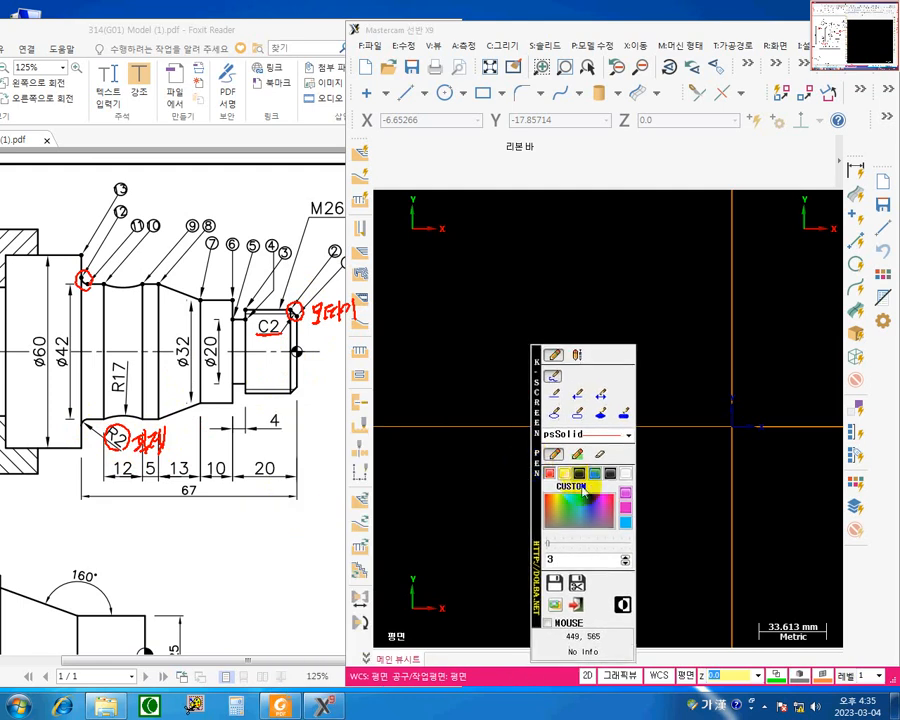
pyautogui.click(577, 412)
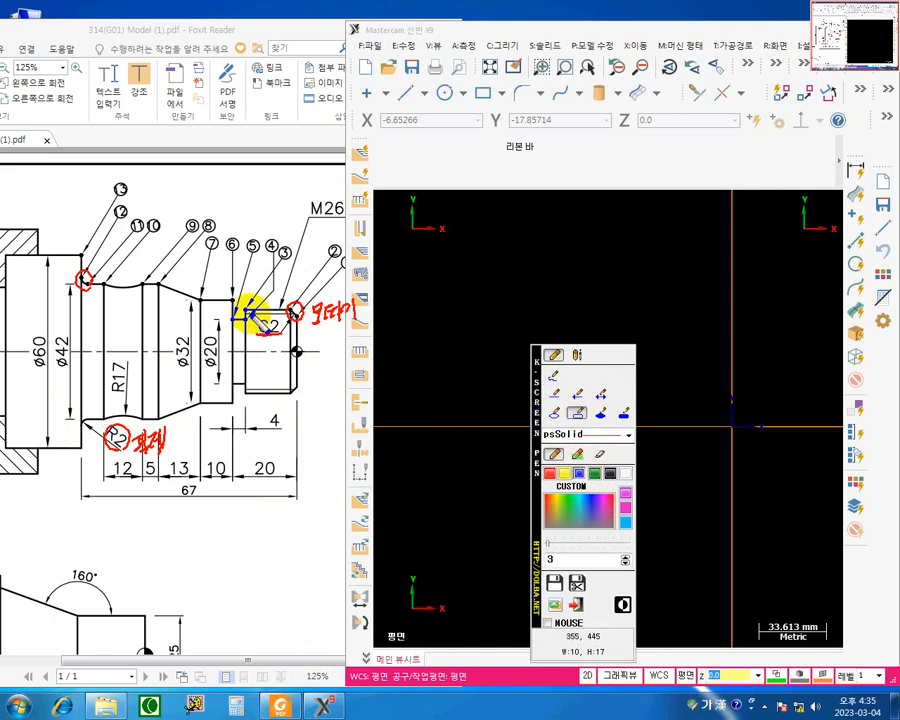
pyautogui.moveTo(245, 309); pyautogui.dragTo(297, 392)
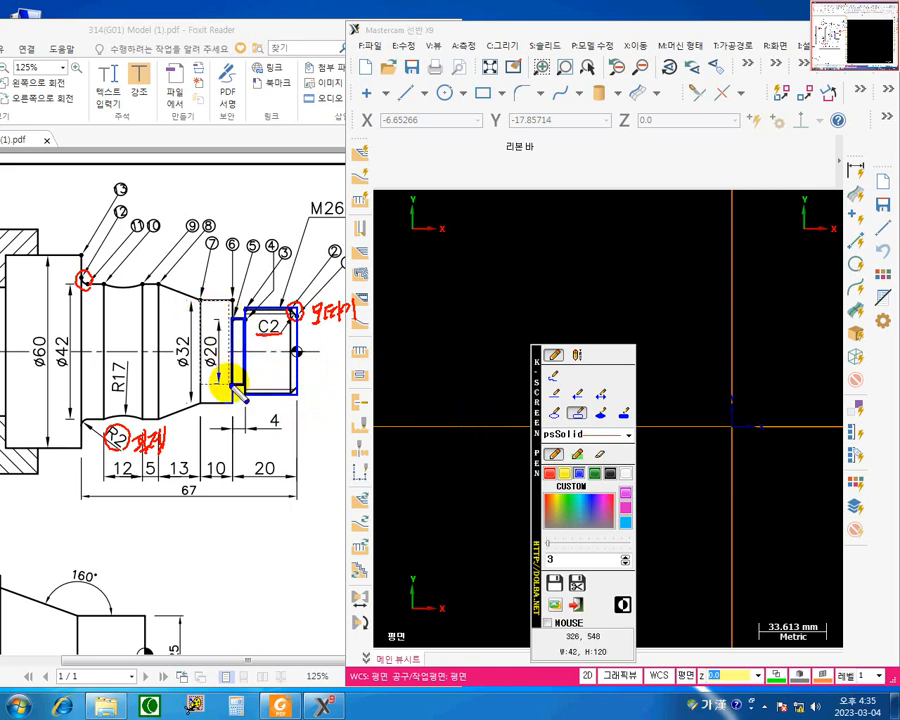
pyautogui.moveTo(232, 402); pyautogui.dragTo(232, 403)
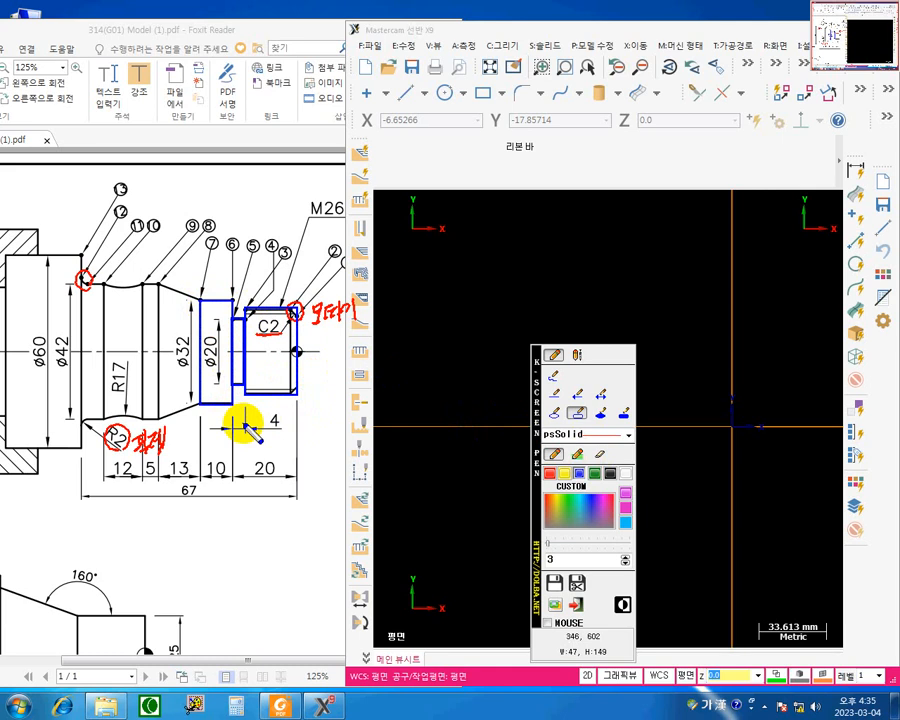
# Outline the 13 mm long taper with a green screen-pen rectangle and mark its sloped edges with red lines and an arrow.
pyautogui.click(596, 474)
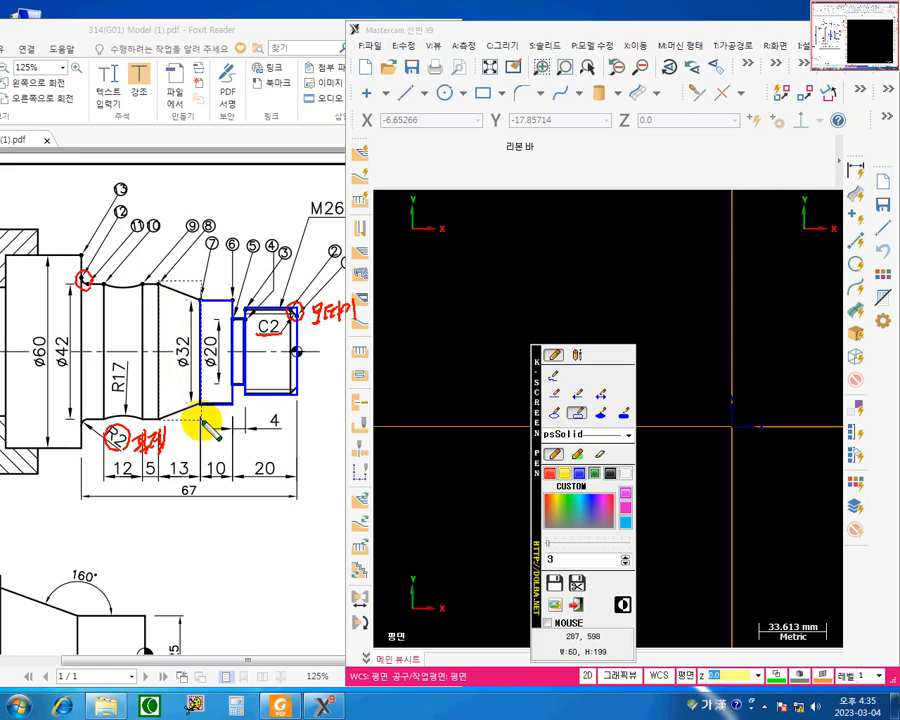
pyautogui.moveTo(197, 428)
pyautogui.mouseDown()
pyautogui.moveTo(176, 290)
pyautogui.moveTo(192, 301)
pyautogui.mouseUp()
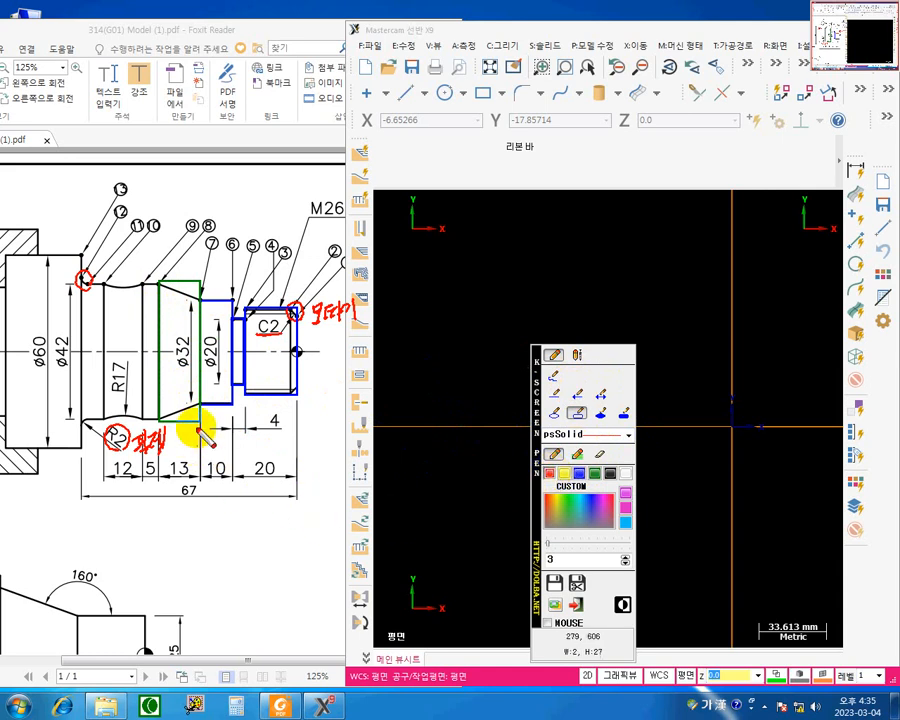
pyautogui.click(555, 396)
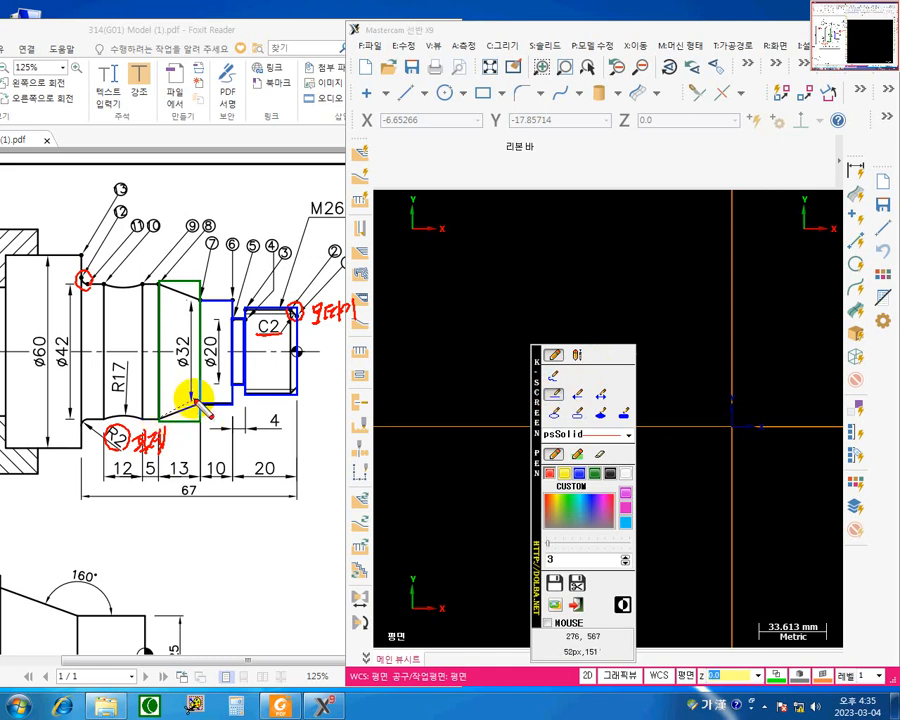
pyautogui.moveTo(194, 399); pyautogui.dragTo(199, 401)
pyautogui.moveTo(161, 285); pyautogui.dragTo(200, 298)
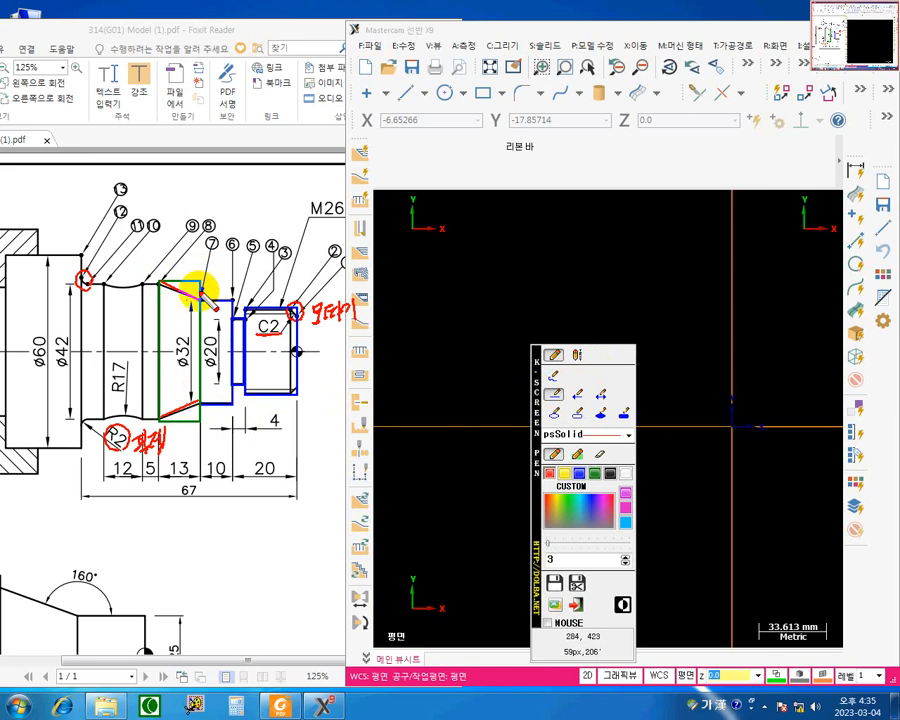
pyautogui.click(577, 395)
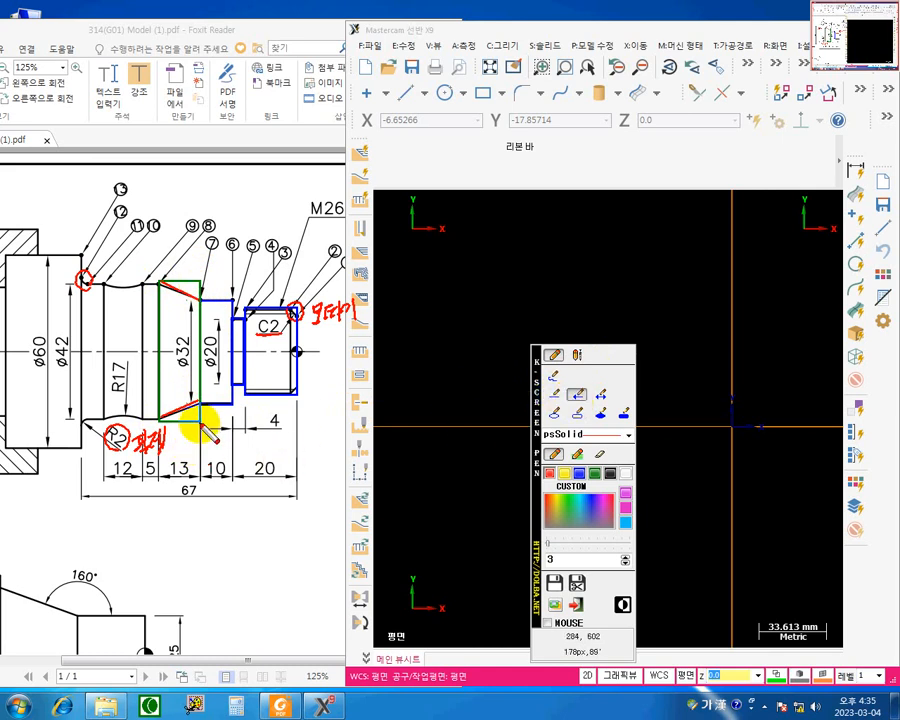
pyautogui.moveTo(200, 424); pyautogui.dragTo(186, 408)
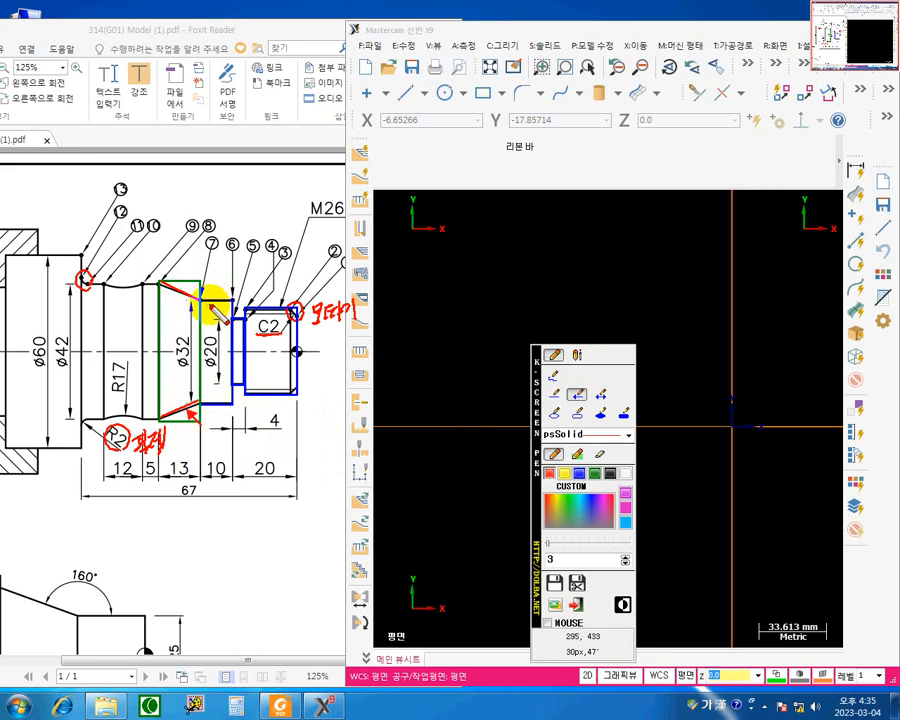
# Outline the ø42 section and the ø60 section of the shaft drawing with blue screen-pen rectangles.
pyautogui.click(577, 412)
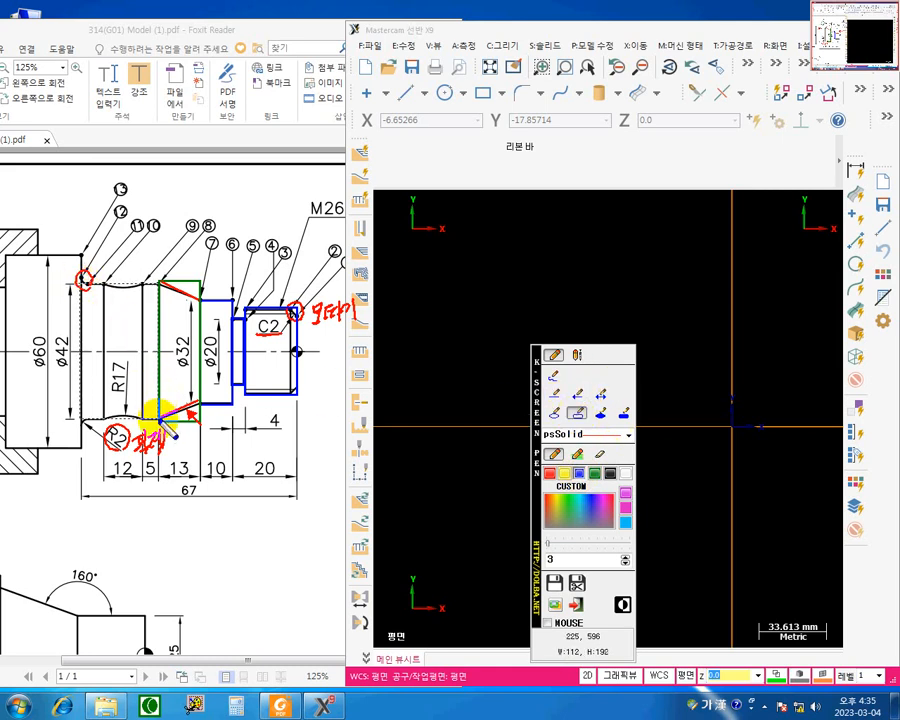
pyautogui.moveTo(159, 423); pyautogui.dragTo(159, 421)
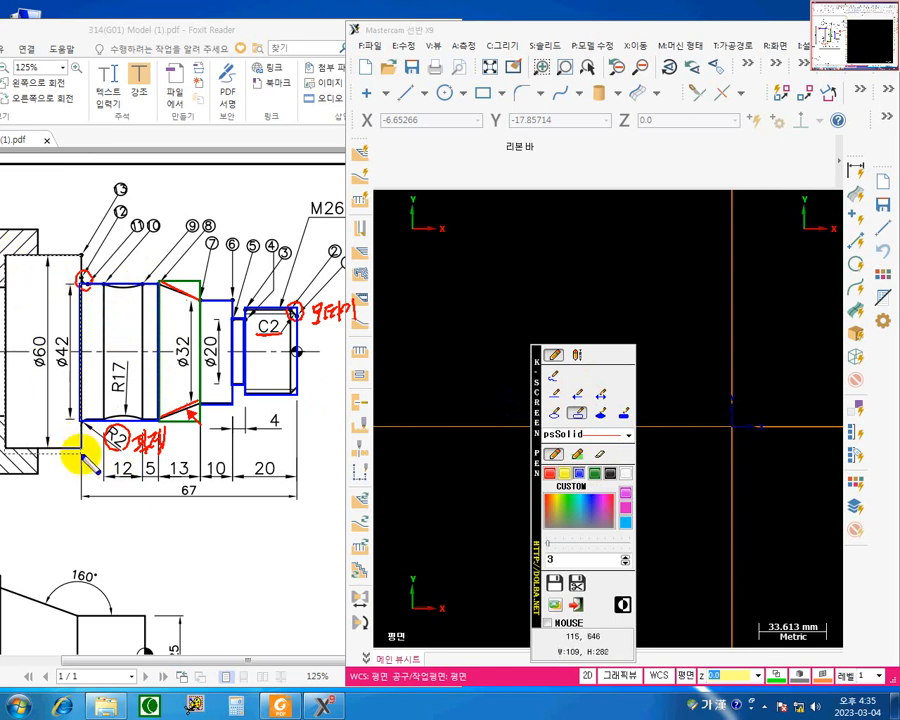
pyautogui.moveTo(5, 256); pyautogui.dragTo(80, 451)
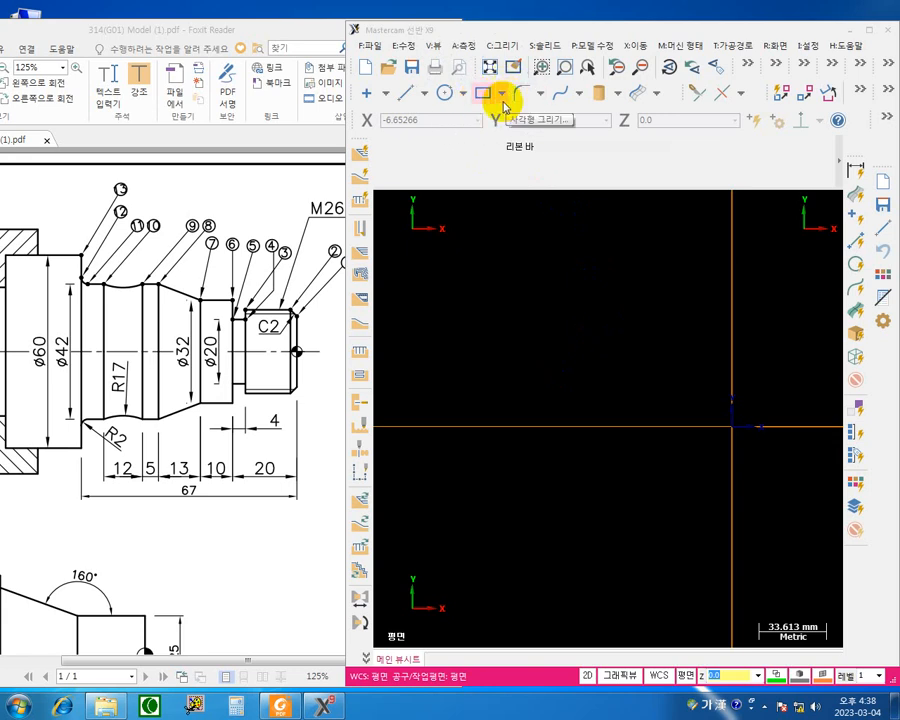
# Draw a two-corner rectangle about 80.9 by 53.6 mm above and left of the origin, widening the Mastercam window to show all rectangle options.
pyautogui.click(503, 96)
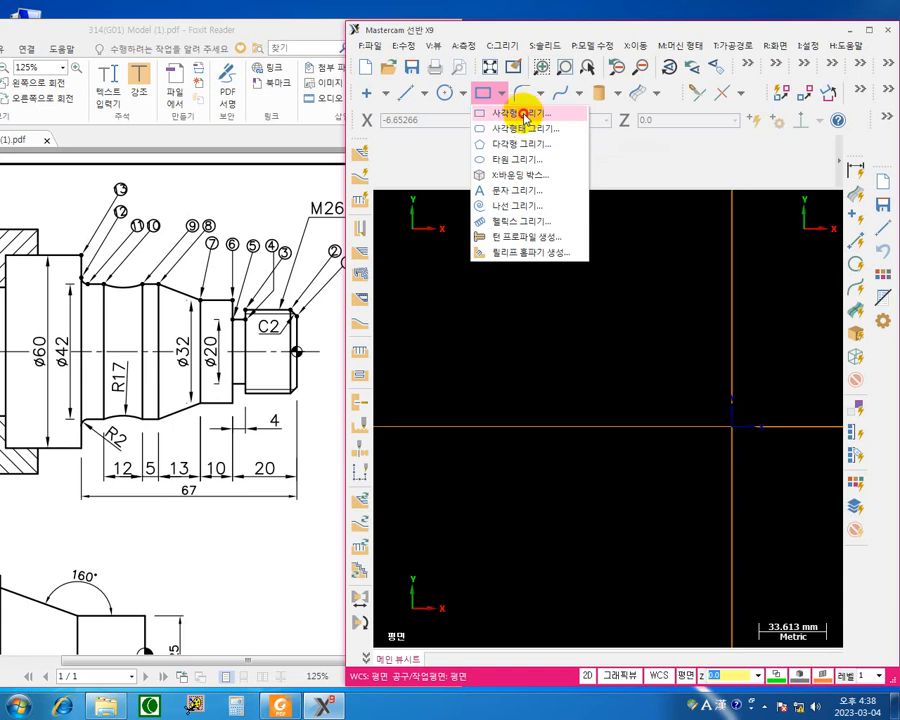
pyautogui.click(517, 112)
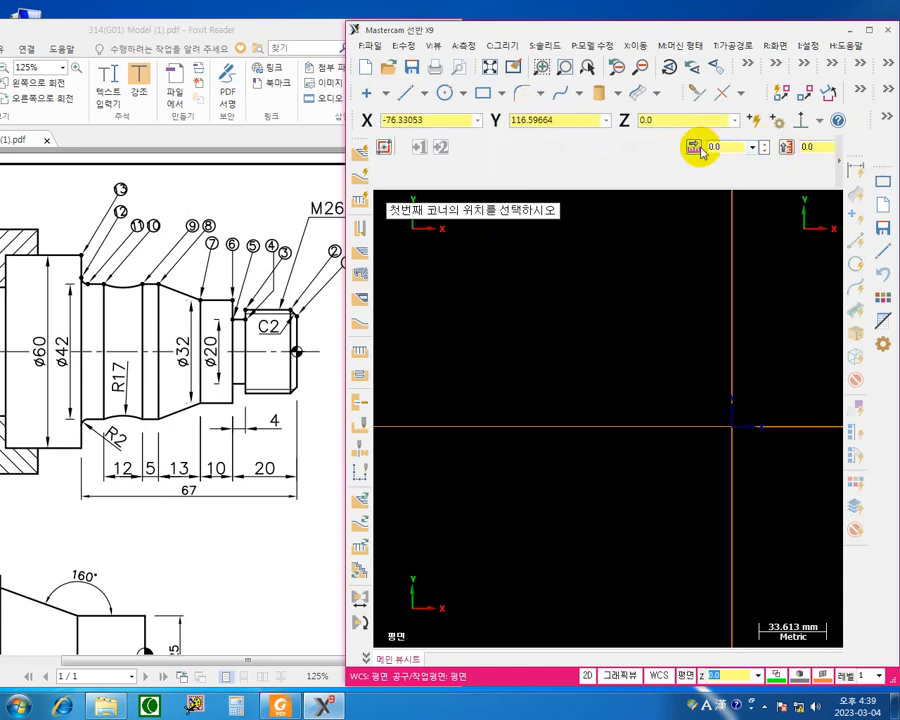
pyautogui.click(468, 304)
pyautogui.click(632, 408)
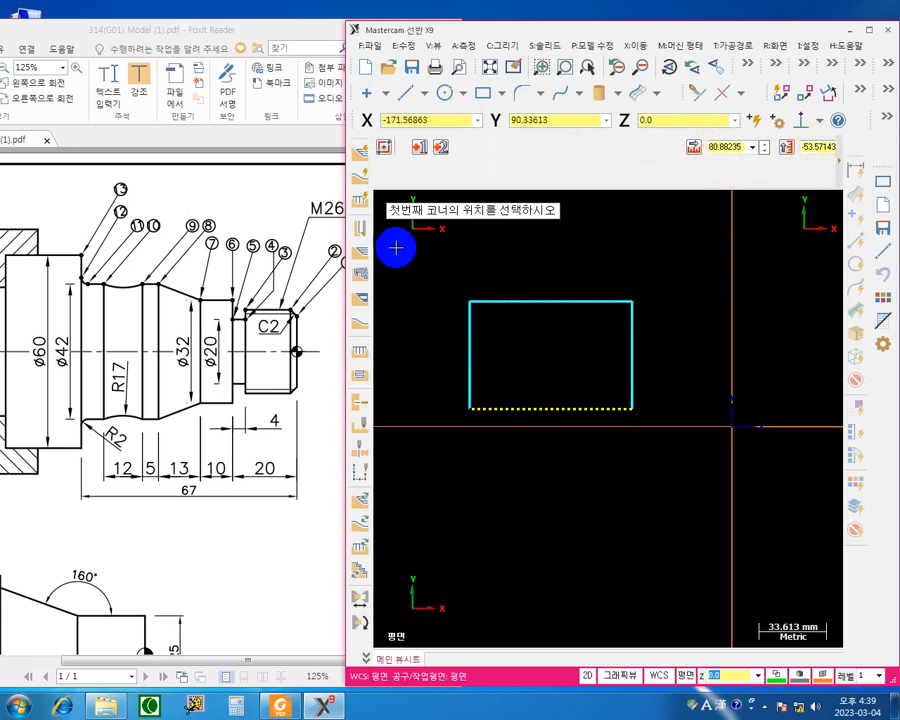
pyautogui.moveTo(345, 251); pyautogui.dragTo(227, 255)
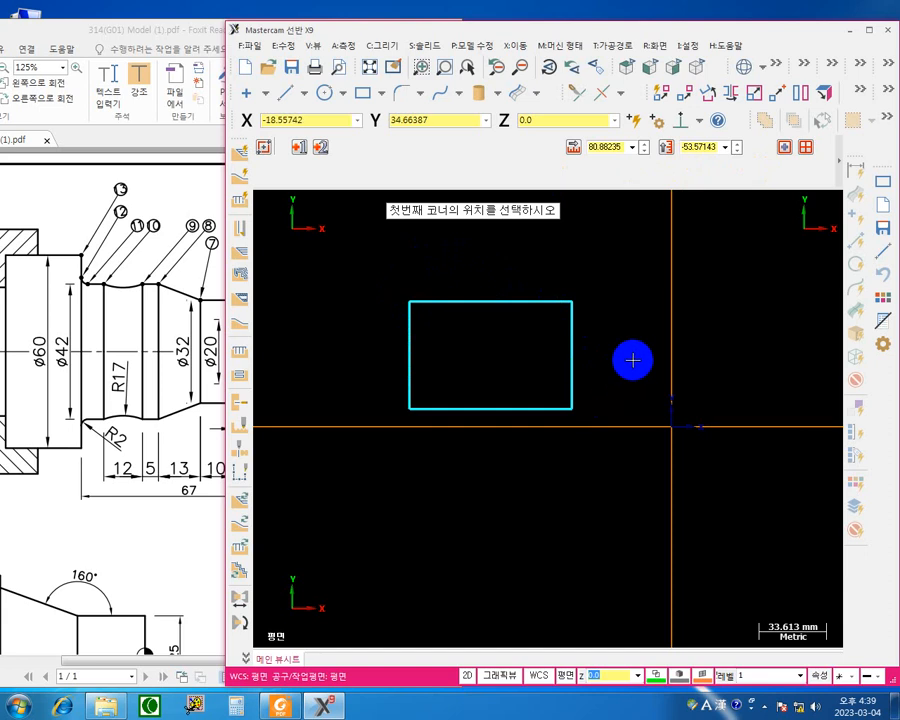
pyautogui.press('Return')
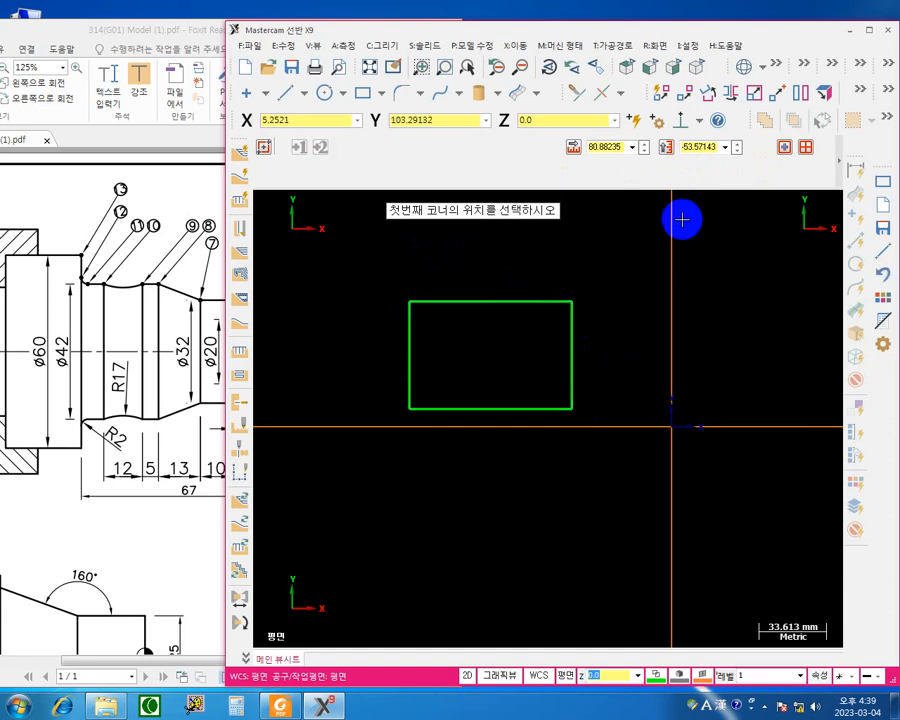
# Draw a centre-anchored rectangle about 57.4 by 54.6 mm above and slightly right of the origin.
pyautogui.click(784, 148)
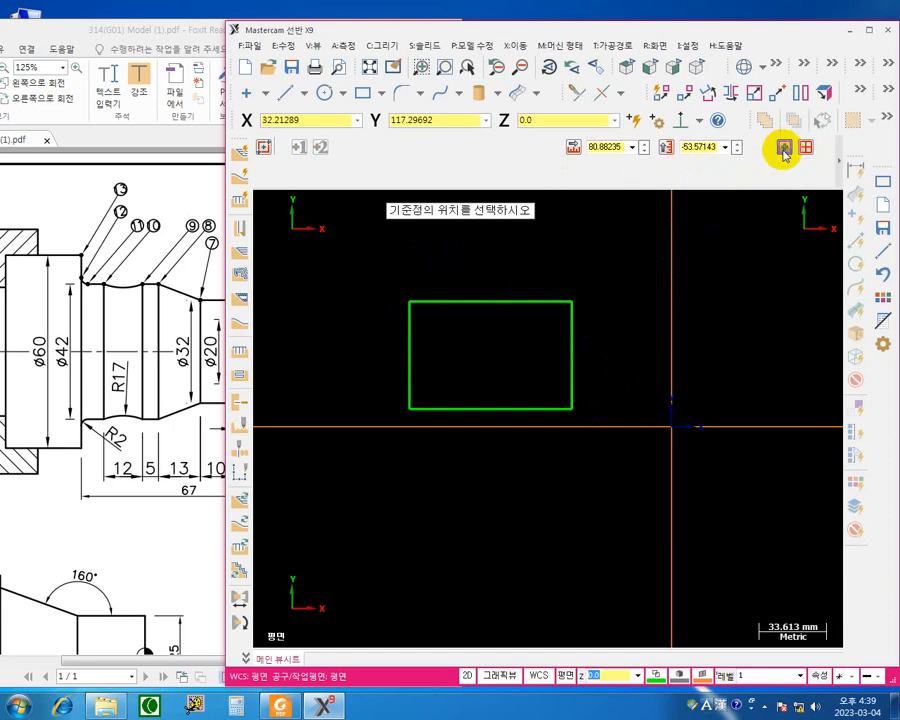
pyautogui.click(709, 326)
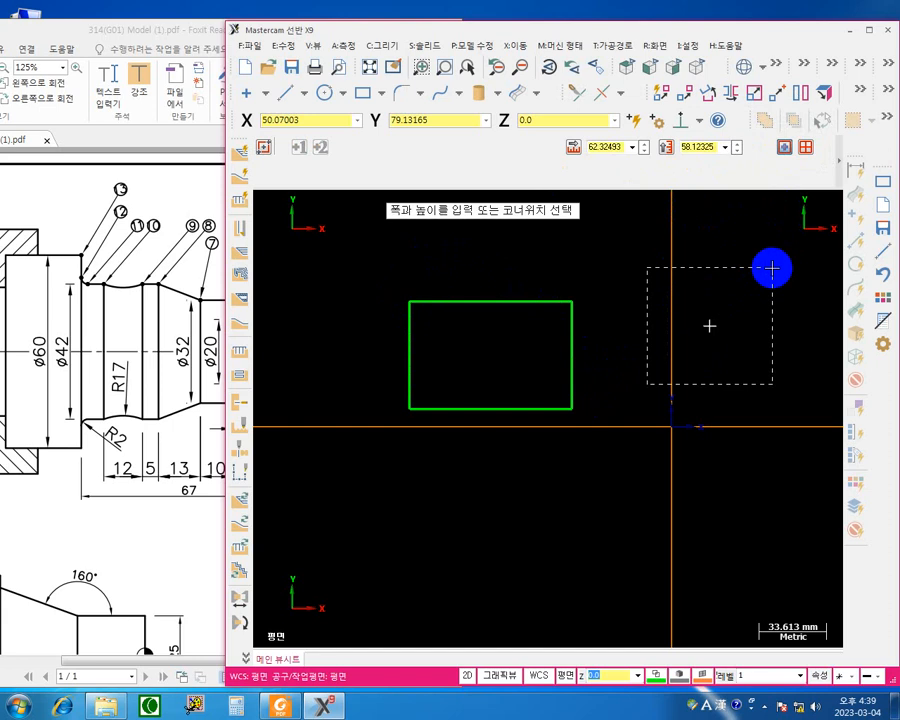
pyautogui.click(768, 271)
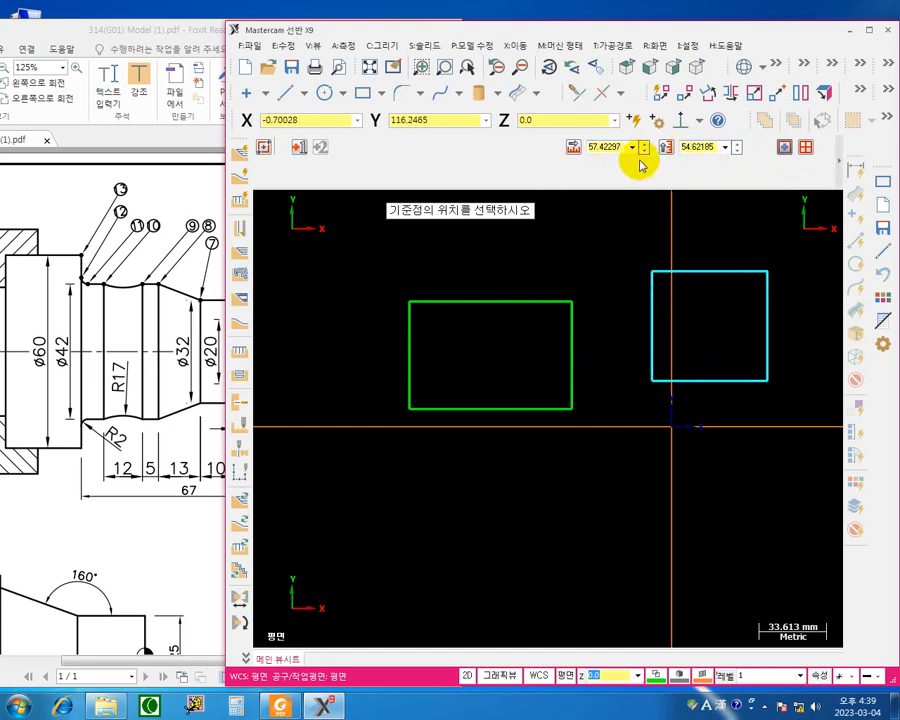
# Set the centre-anchored rectangle's width to 30 mm and height to 60 mm, and finish the Rectangle command.
pyautogui.doubleClick(605, 148)
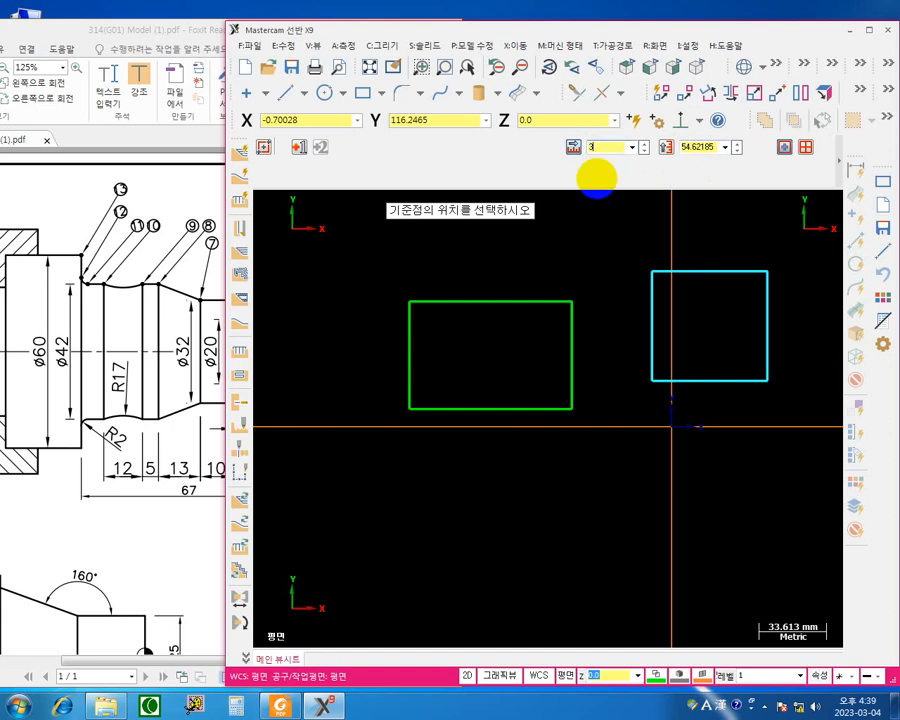
pyautogui.press('Return')
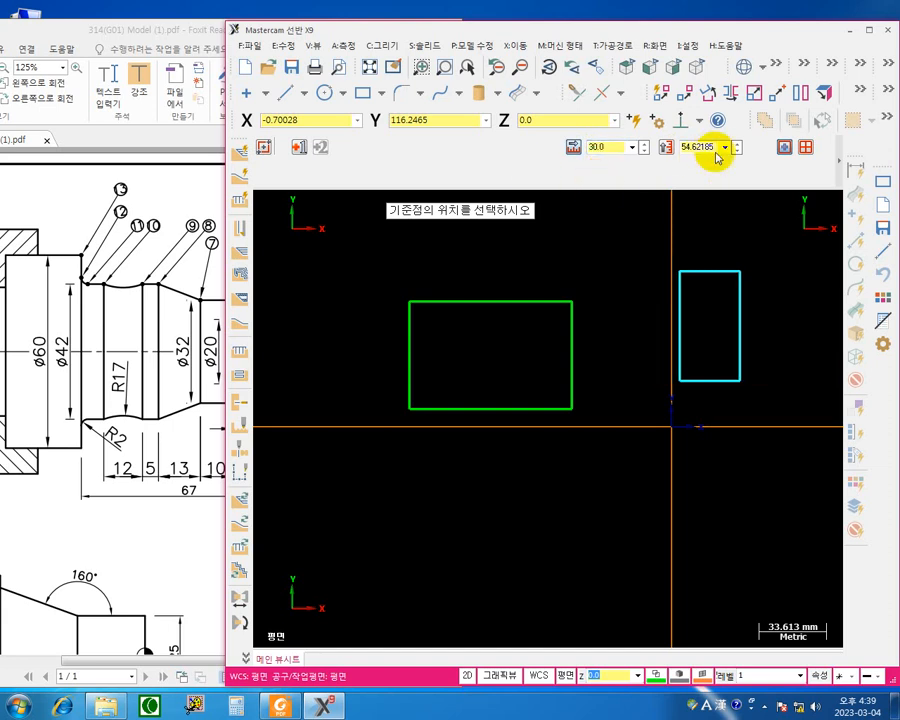
pyautogui.doubleClick(708, 147)
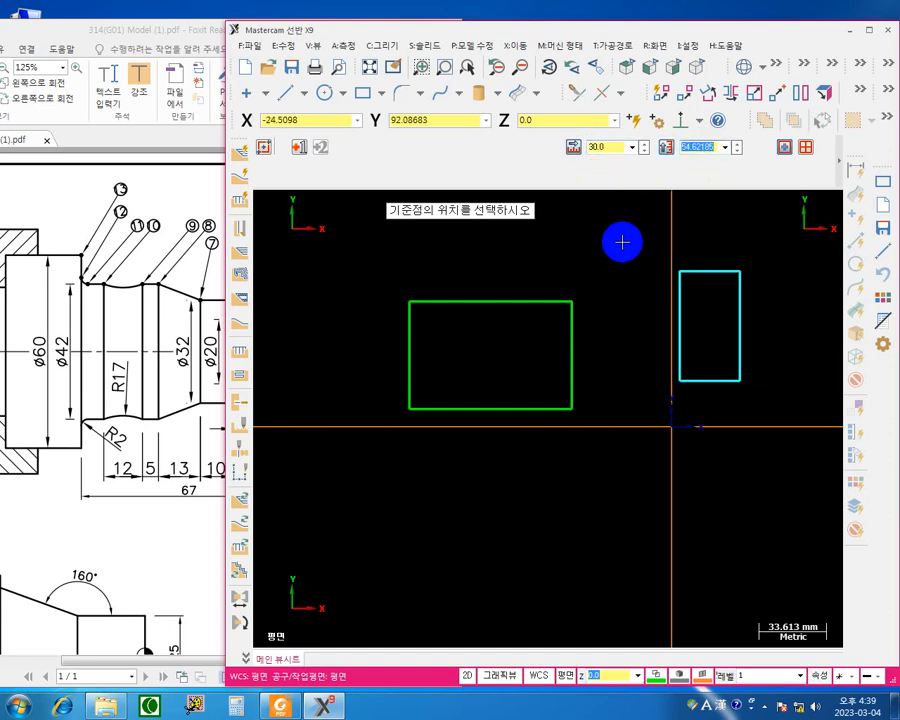
pyautogui.write('60')
pyautogui.press('Return')
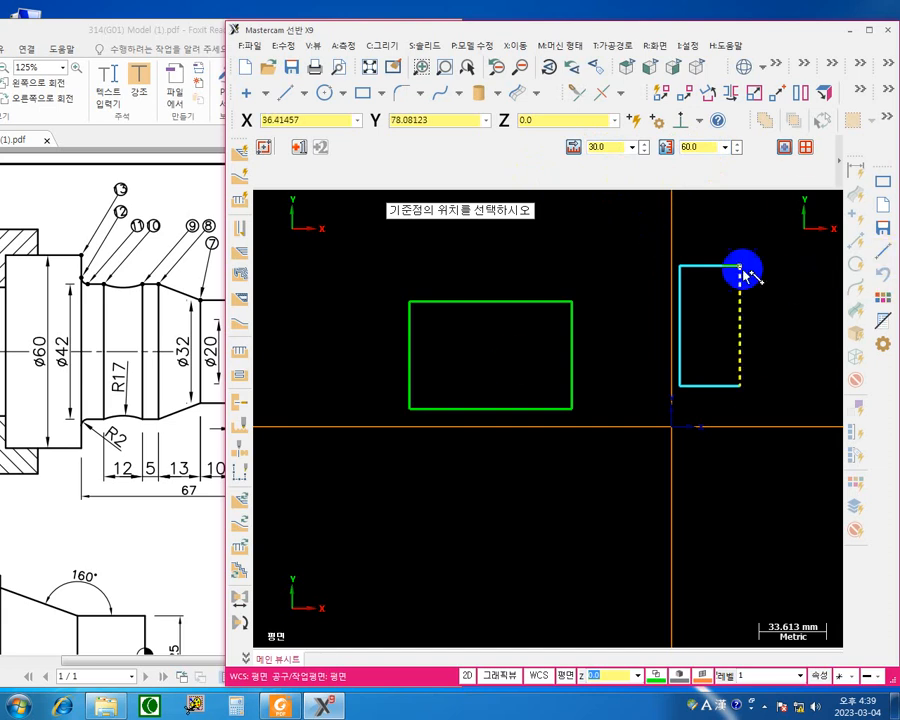
pyautogui.press('Escape')
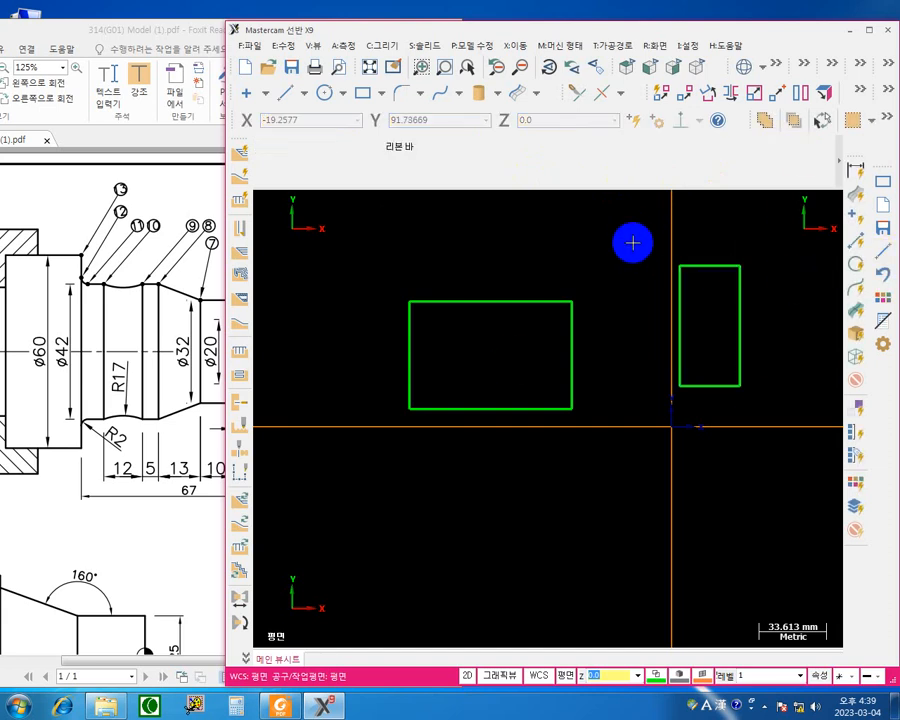
# Undo the creation of both practice rectangles.
pyautogui.hotkey('ctrl', 'z')
pyautogui.hotkey('ctrl', 'z')
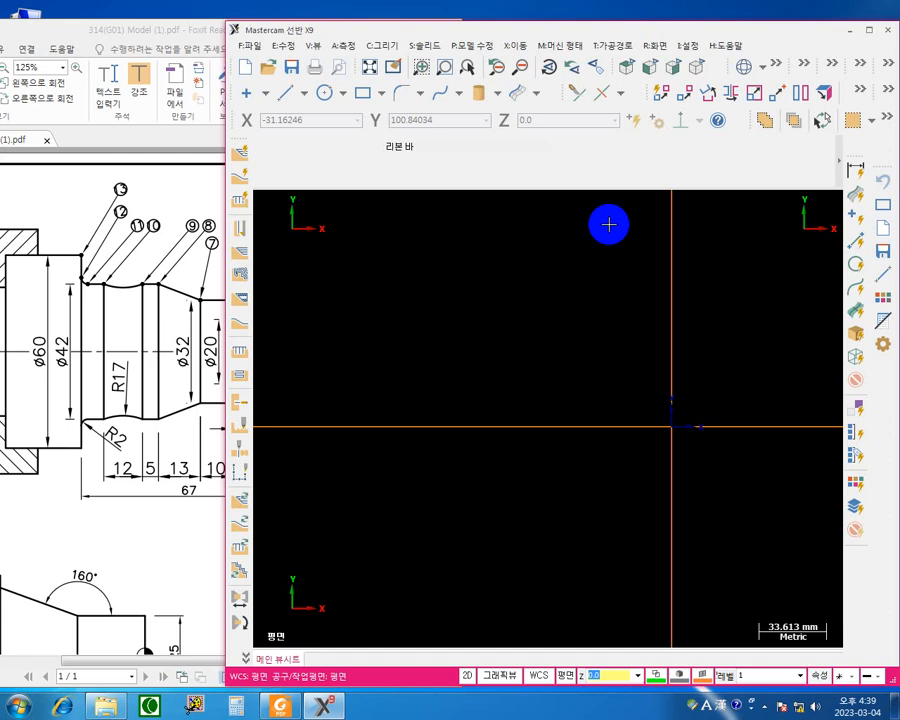
# Switch to the PDF drawing in Foxit Reader and outline the M26X2.5 threaded section with a blue screen-pen rectangle.
pyautogui.click(185, 30)
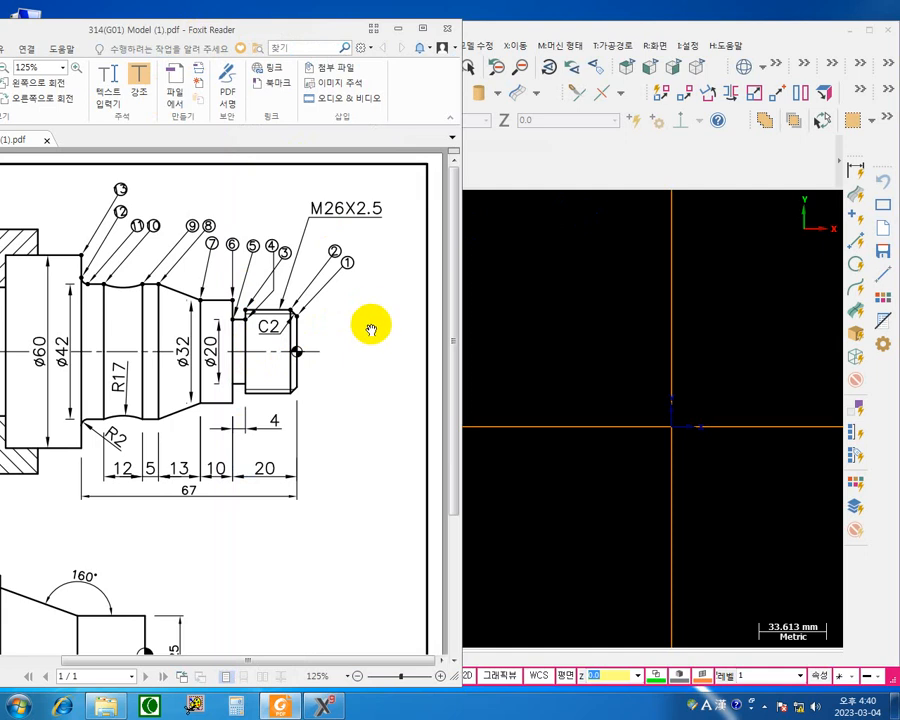
pyautogui.press('F1')
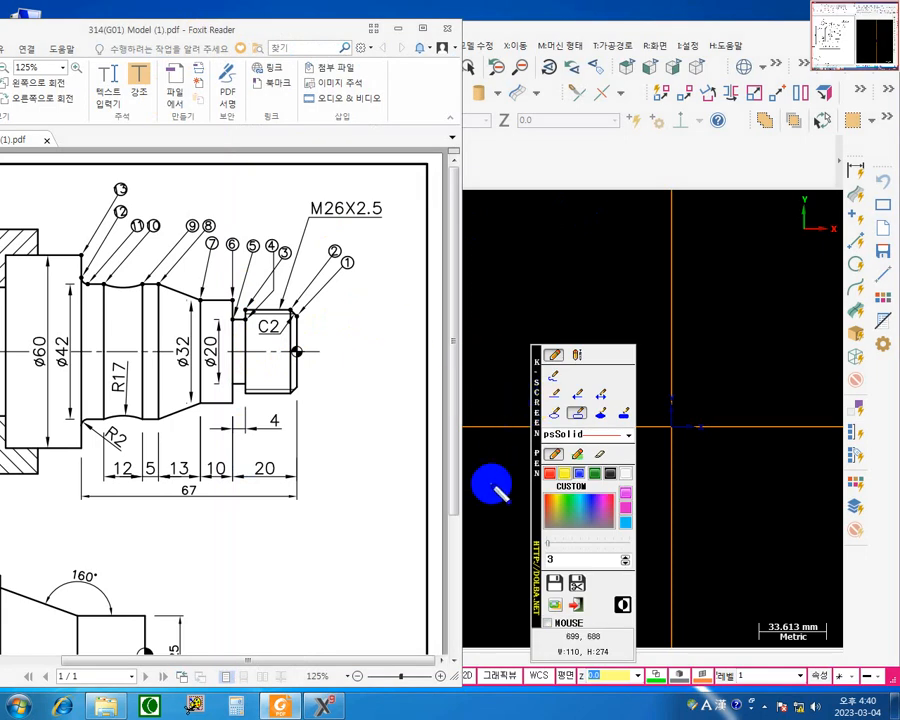
pyautogui.moveTo(244, 310)
pyautogui.mouseDown()
pyautogui.moveTo(249, 334)
pyautogui.moveTo(297, 394)
pyautogui.mouseUp()
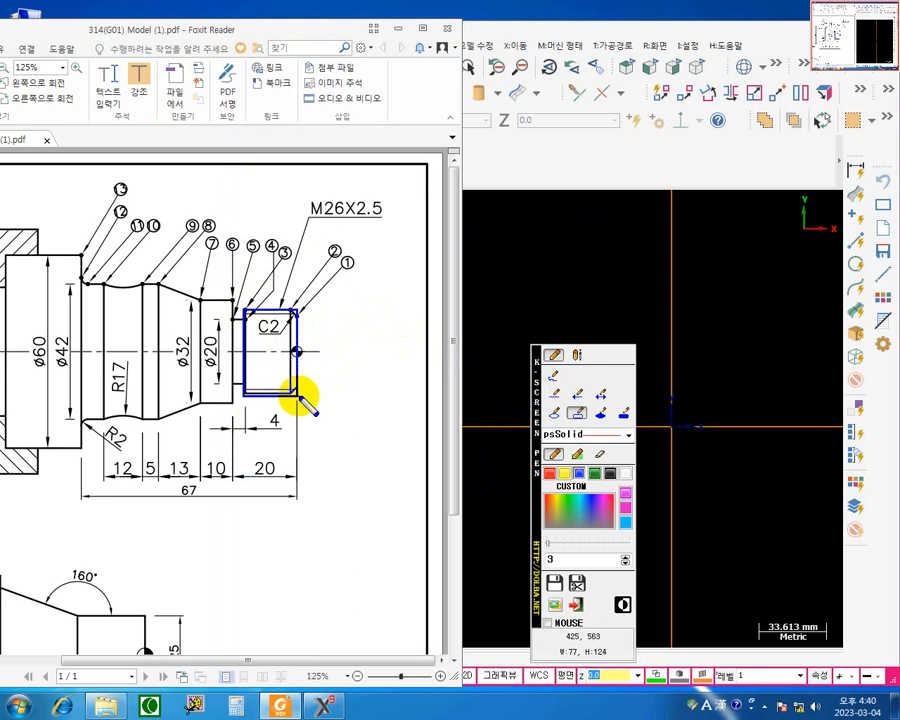
# Mark the threaded section's corners, edge midpoints and centre in red freehand as possible anchor points, and close the screen pen.
pyautogui.click(596, 475)
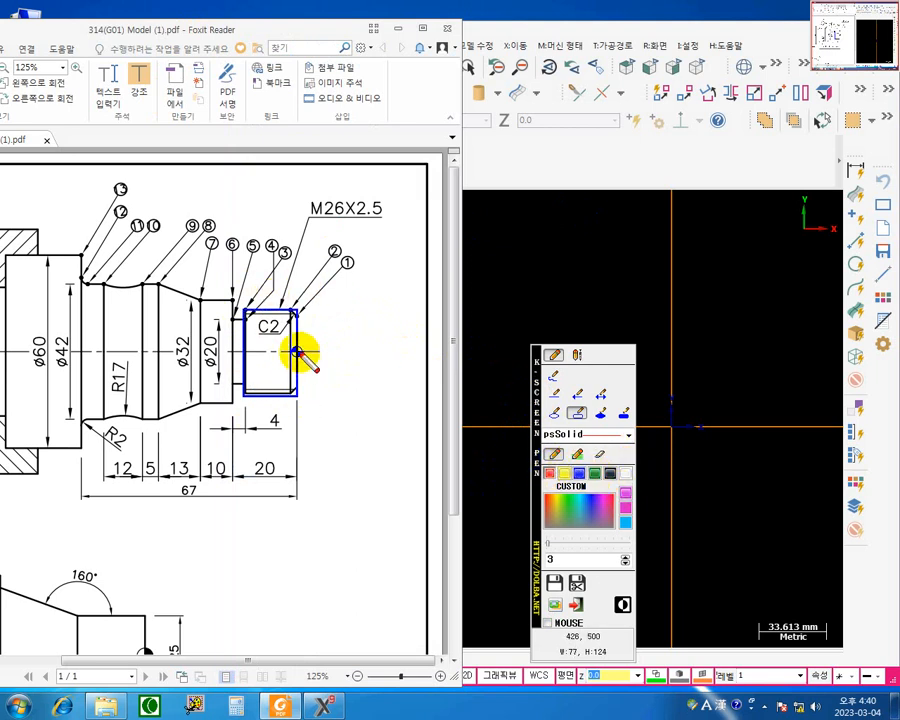
pyautogui.click(296, 352)
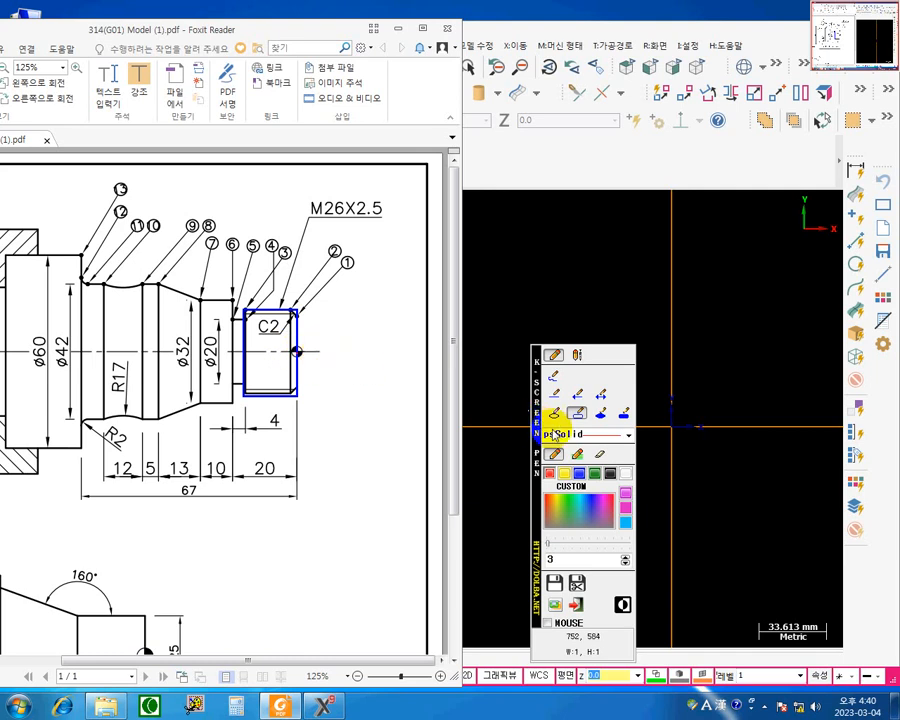
pyautogui.click(553, 376)
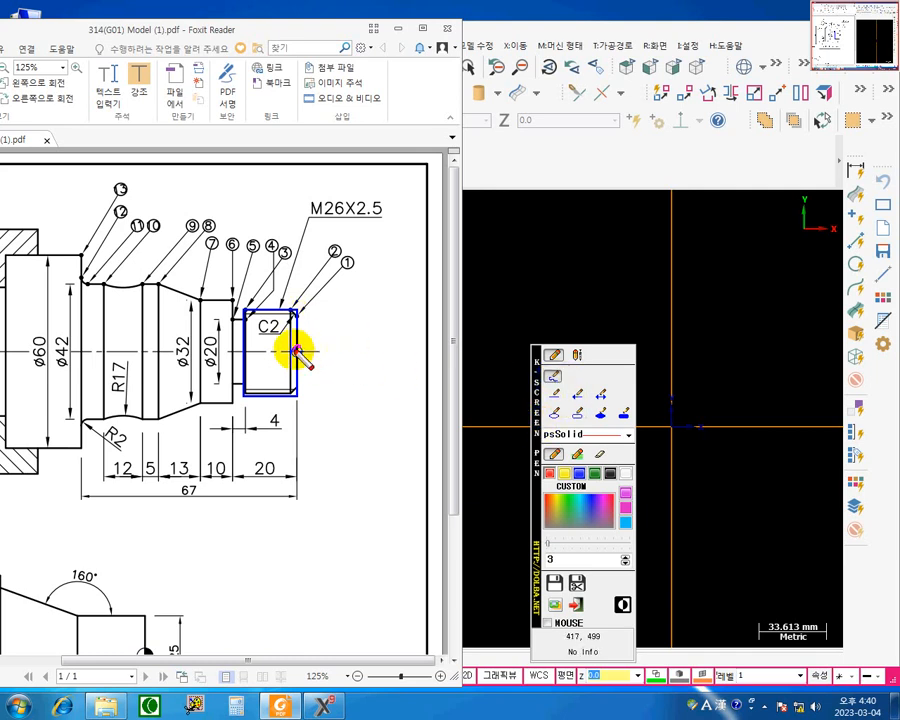
pyautogui.click(296, 351)
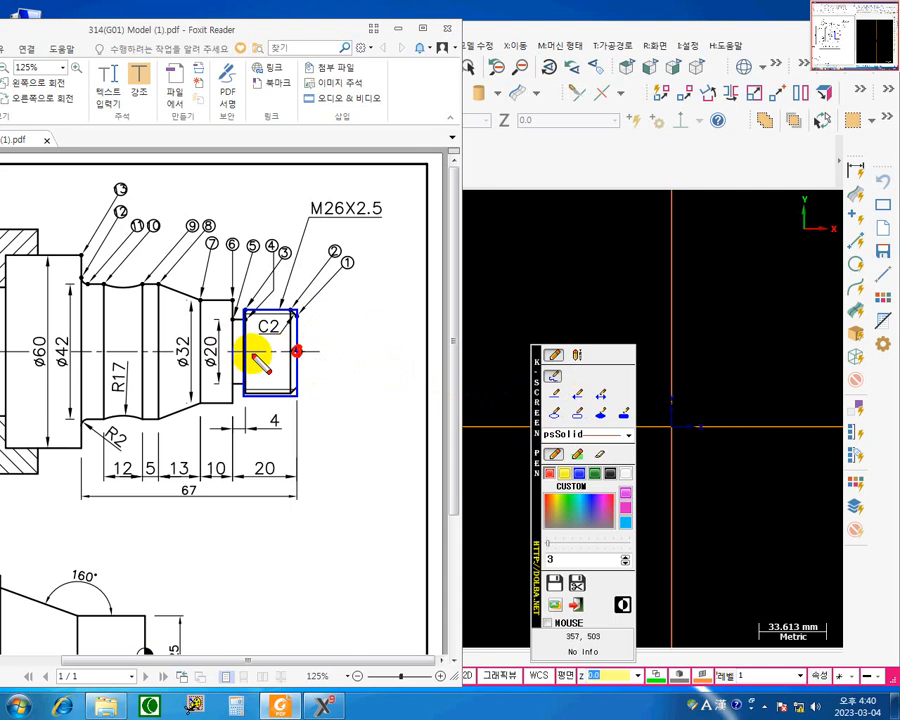
pyautogui.click(244, 351)
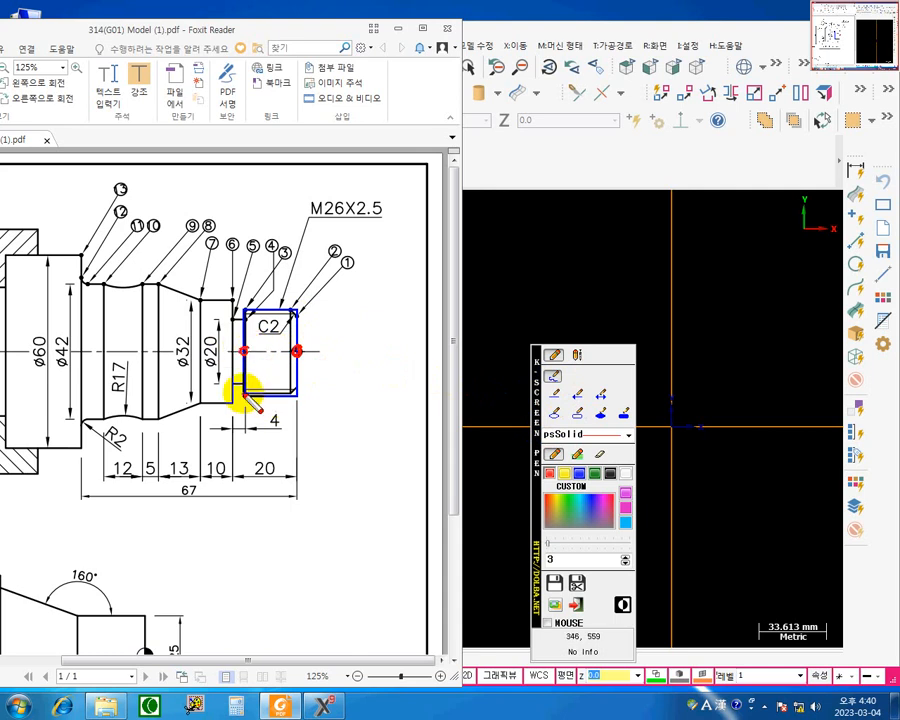
pyautogui.click(244, 397)
pyautogui.click(296, 395)
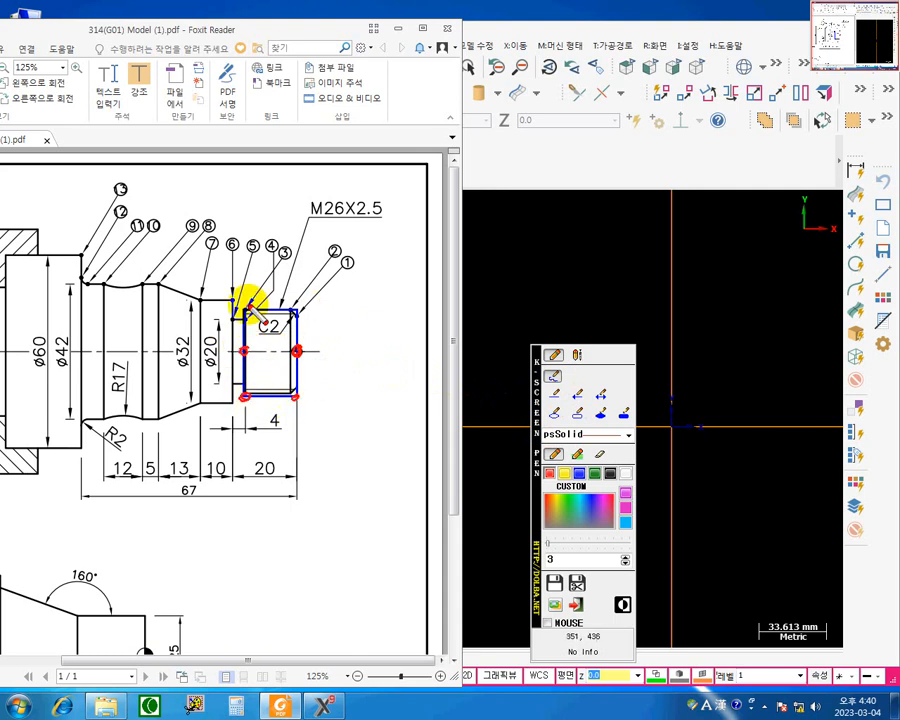
pyautogui.click(244, 310)
pyautogui.click(295, 311)
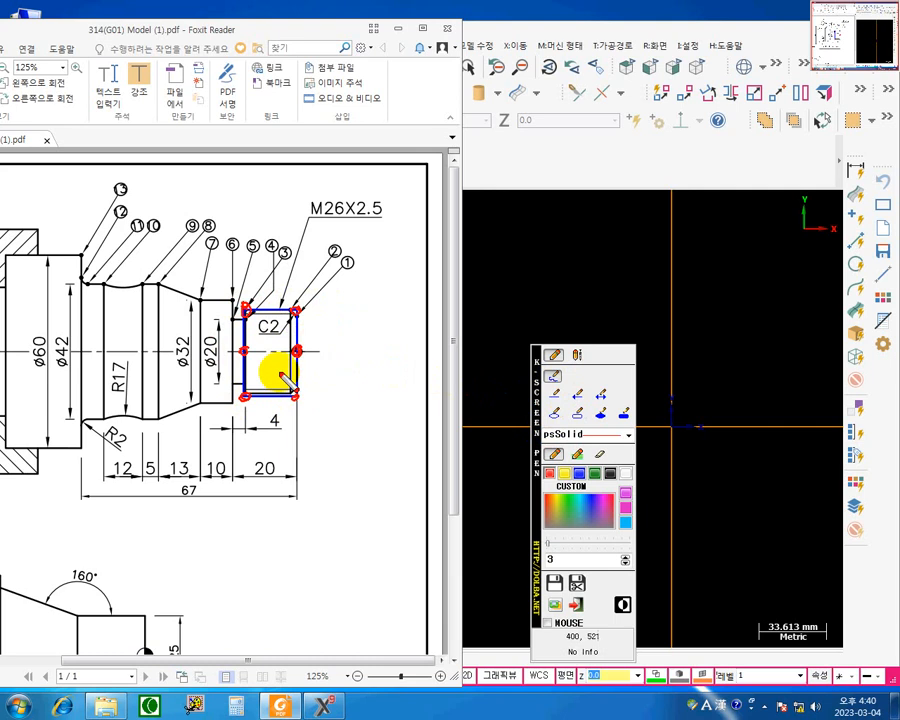
pyautogui.moveTo(268, 350); pyautogui.dragTo(268, 351)
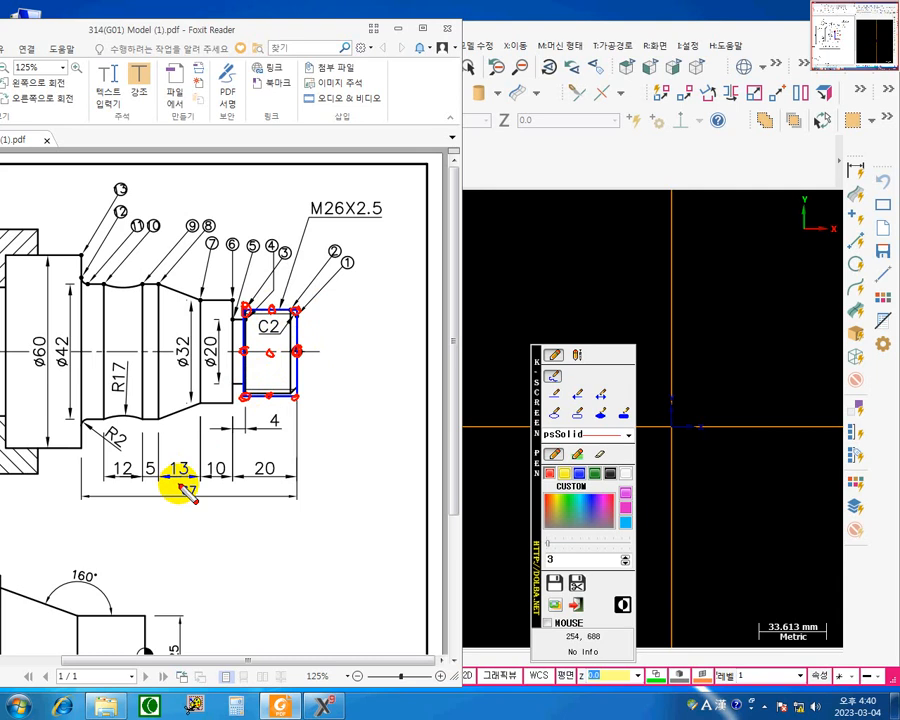
pyautogui.press('Escape')
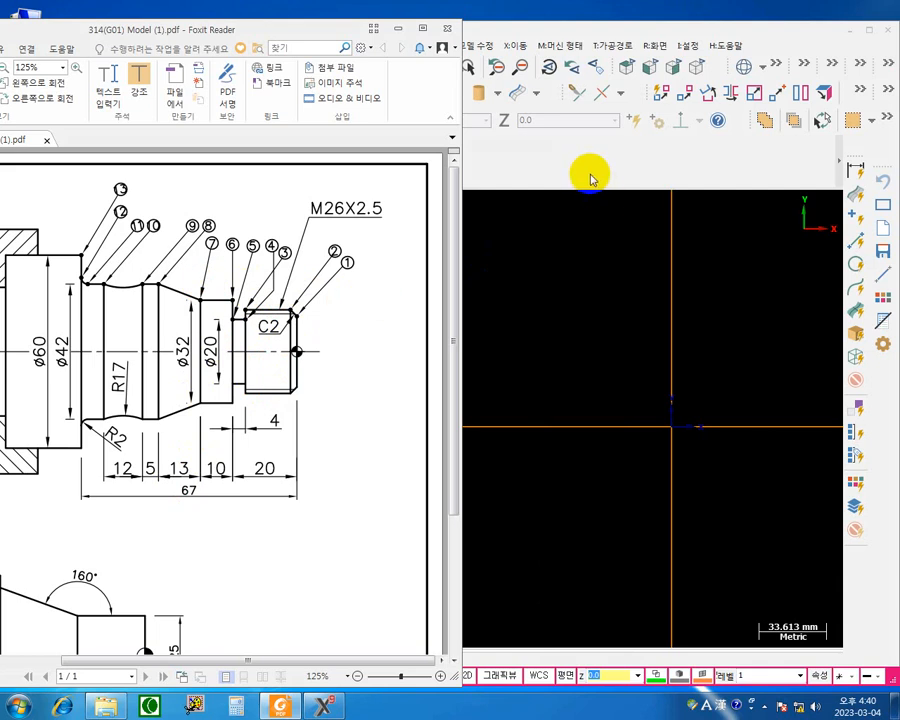
# Switch to Mastercam, narrow its window to uncover the drawing, and start the Rectangular Shapes command with its dialog clear of the drawing.
pyautogui.click(597, 211)
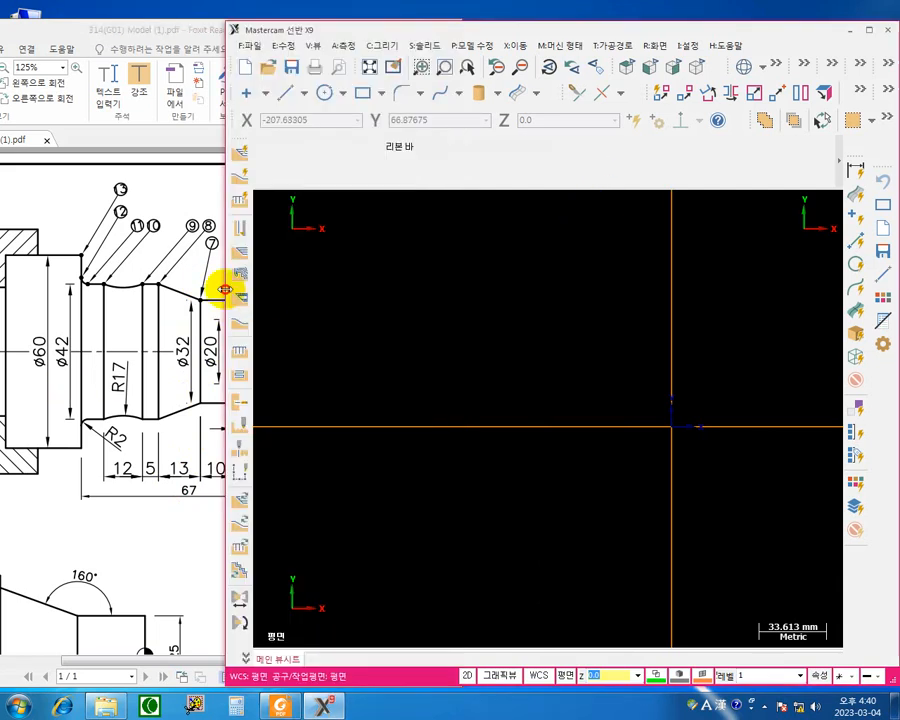
pyautogui.moveTo(230, 292); pyautogui.dragTo(343, 294)
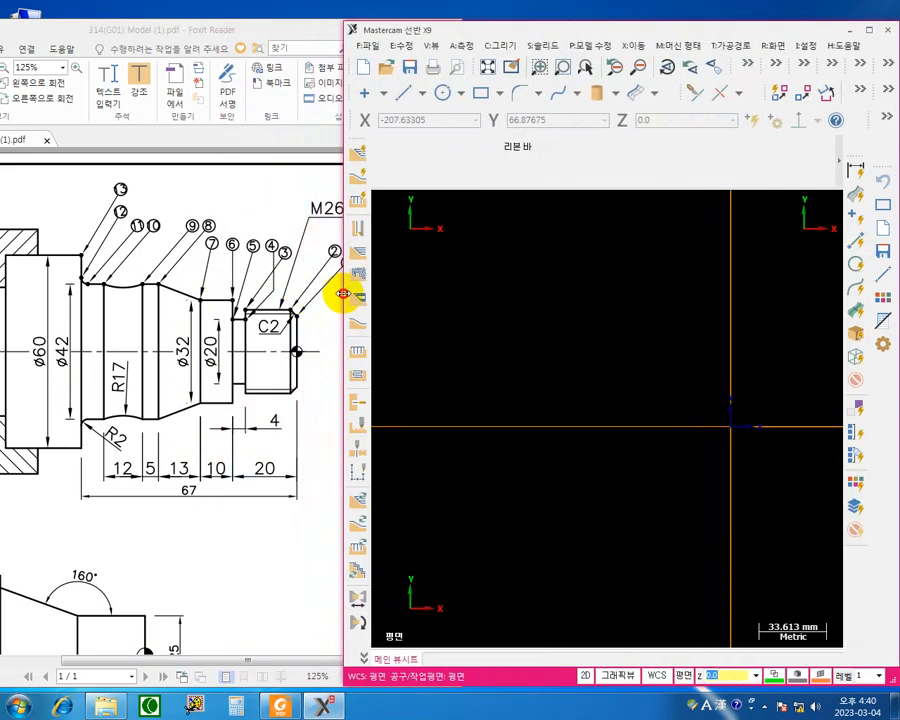
pyautogui.click(500, 94)
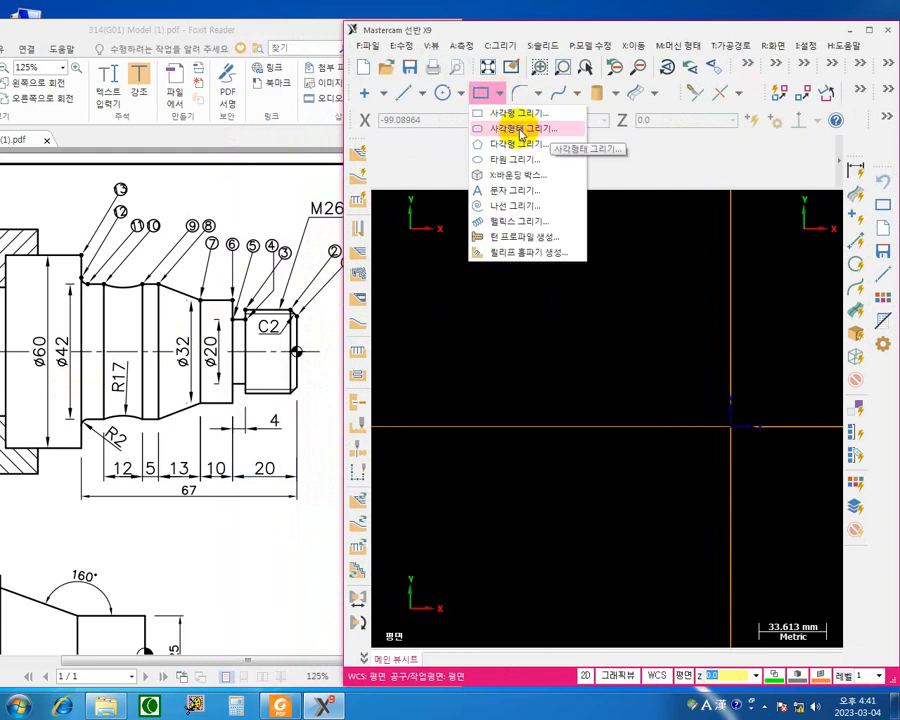
pyautogui.click(520, 130)
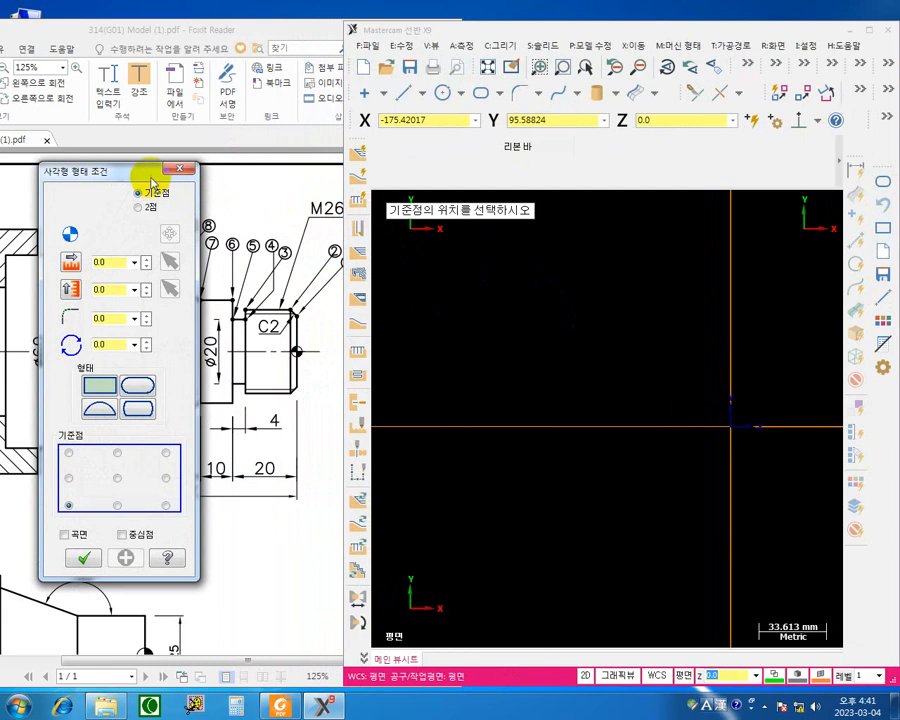
pyautogui.moveTo(131, 177)
pyautogui.mouseDown()
pyautogui.moveTo(603, 233)
pyautogui.moveTo(659, 207)
pyautogui.moveTo(659, 193)
pyautogui.moveTo(620, 165)
pyautogui.mouseUp()
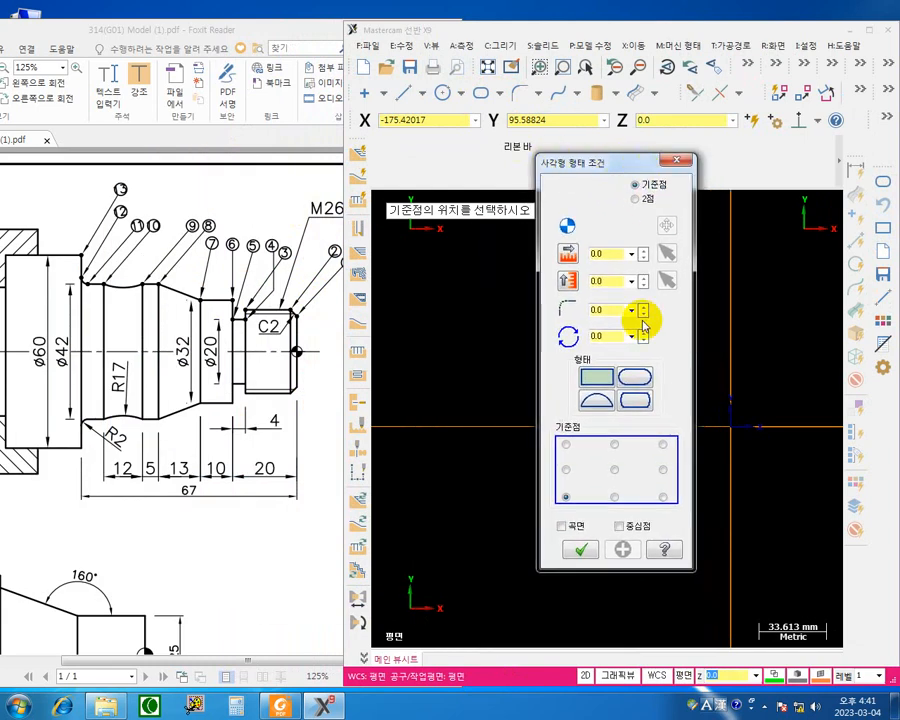
# Compare the two-point and base-point methods, keep base point, and anchor the rectangle at its right-edge midpoint.
pyautogui.click(647, 202)
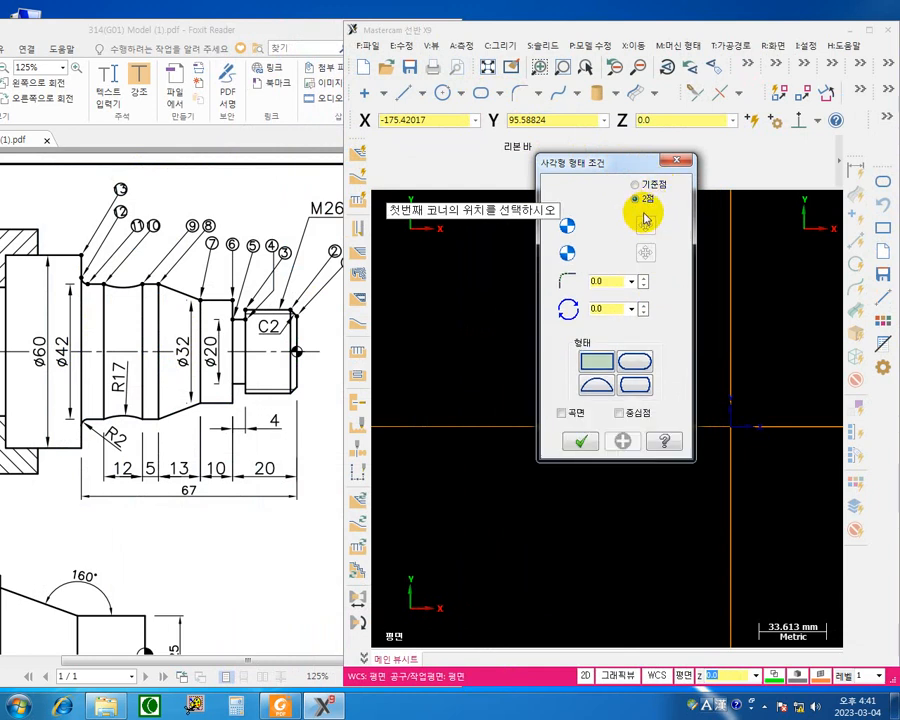
pyautogui.click(634, 185)
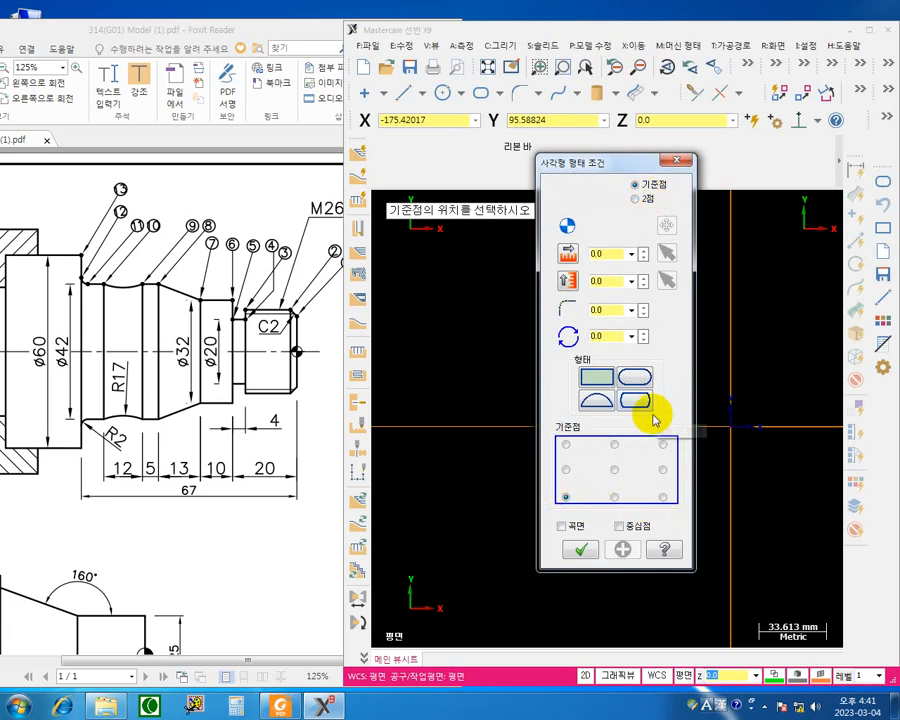
pyautogui.click(663, 469)
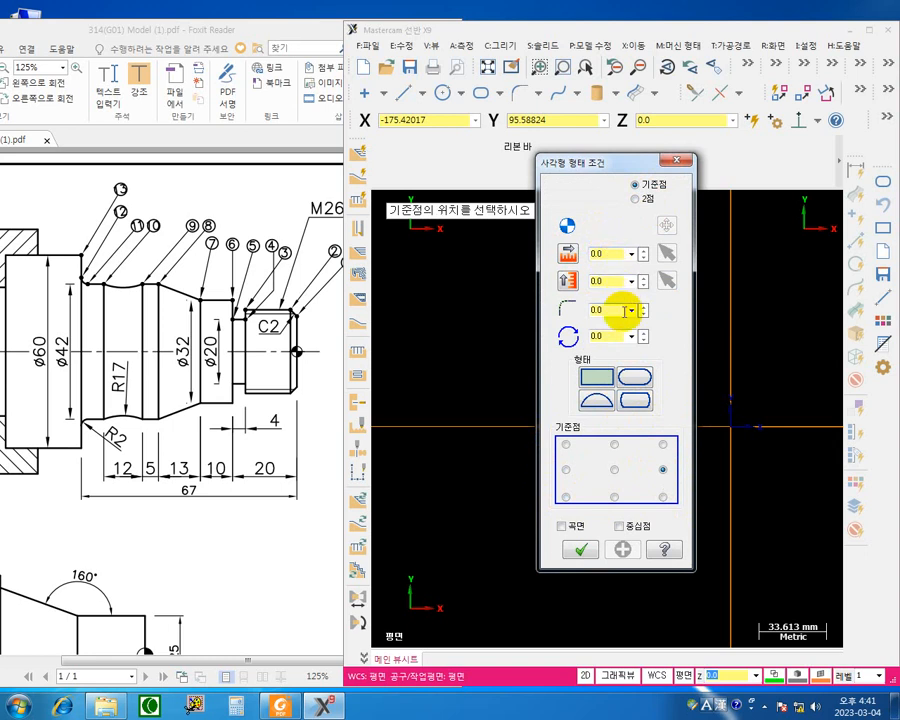
# Try the obround, single-D and double-D shapes, review the rotation and corner fillet values, and return to the plain rectangle.
pyautogui.click(603, 378)
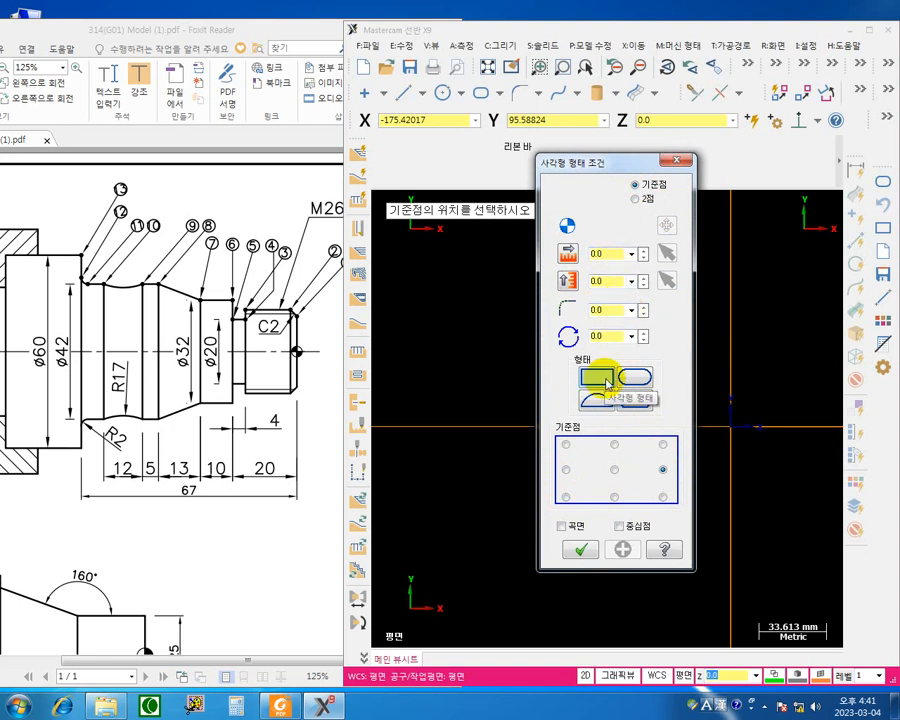
pyautogui.click(636, 378)
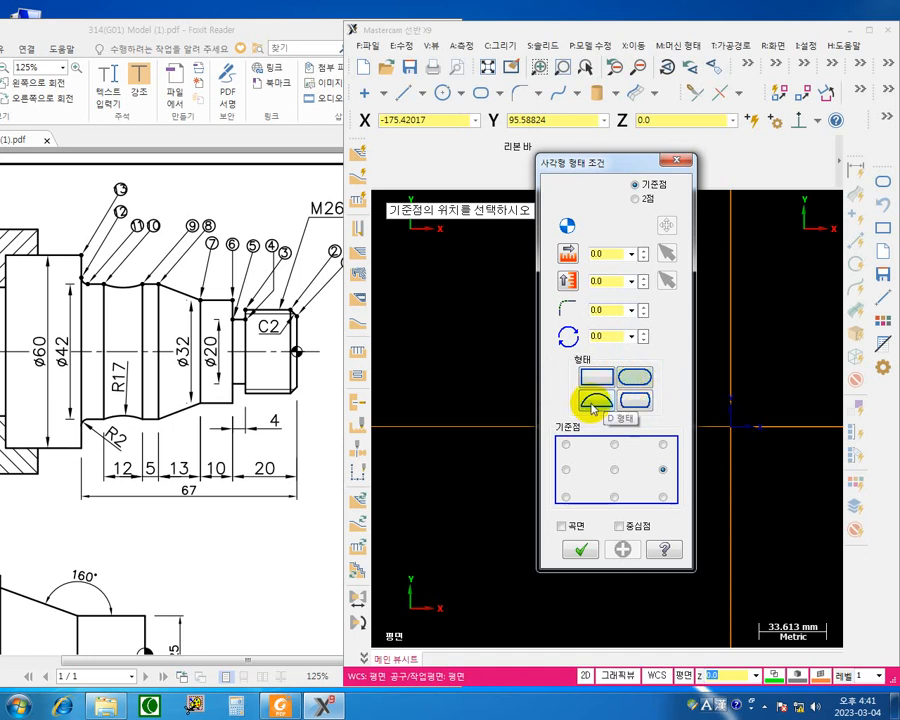
pyautogui.click(596, 405)
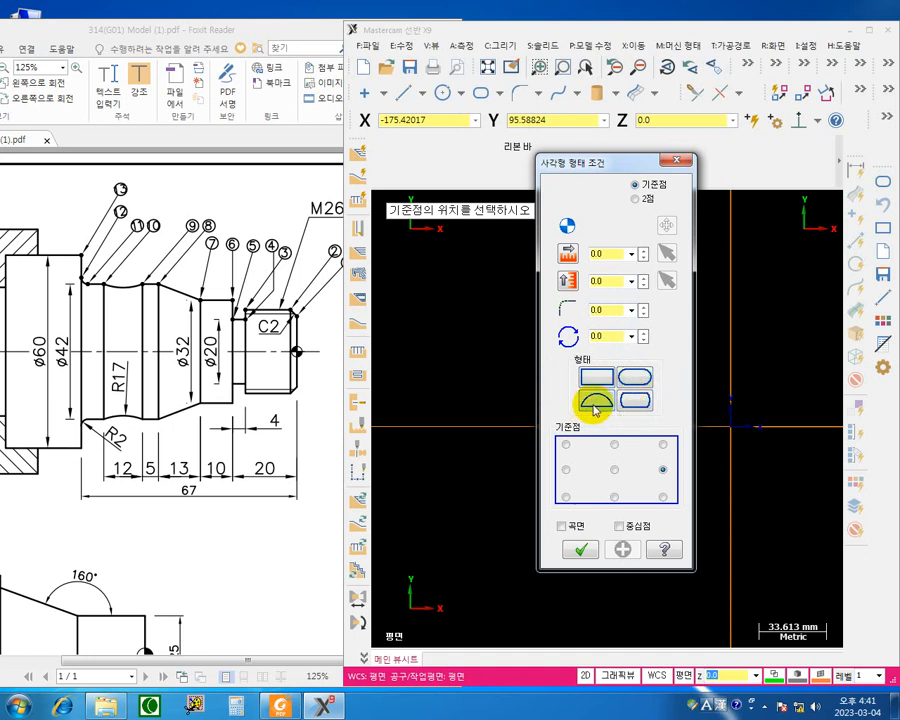
pyautogui.click(634, 404)
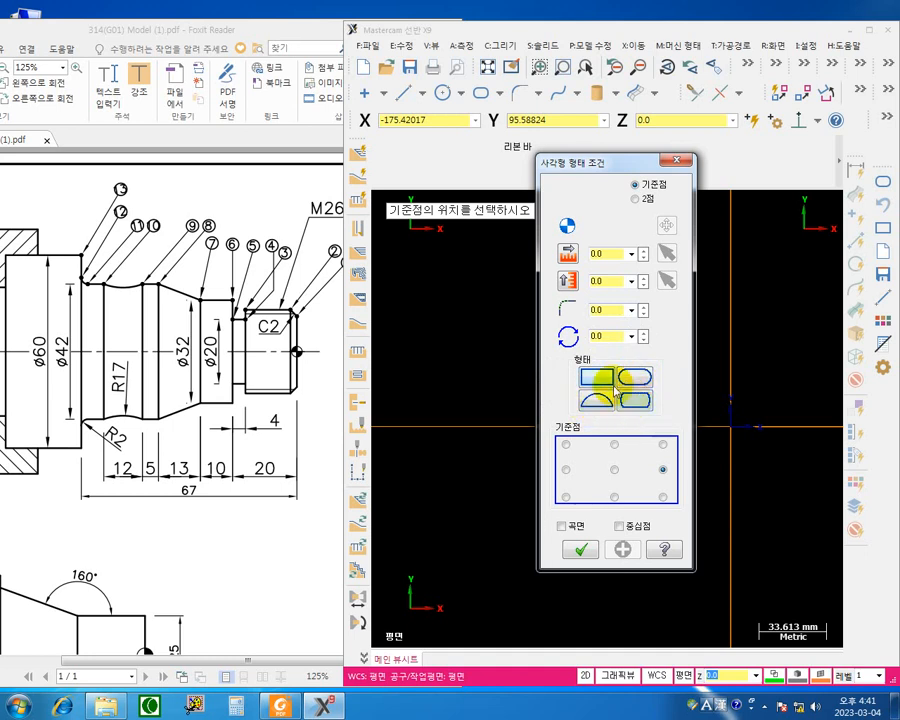
pyautogui.click(636, 377)
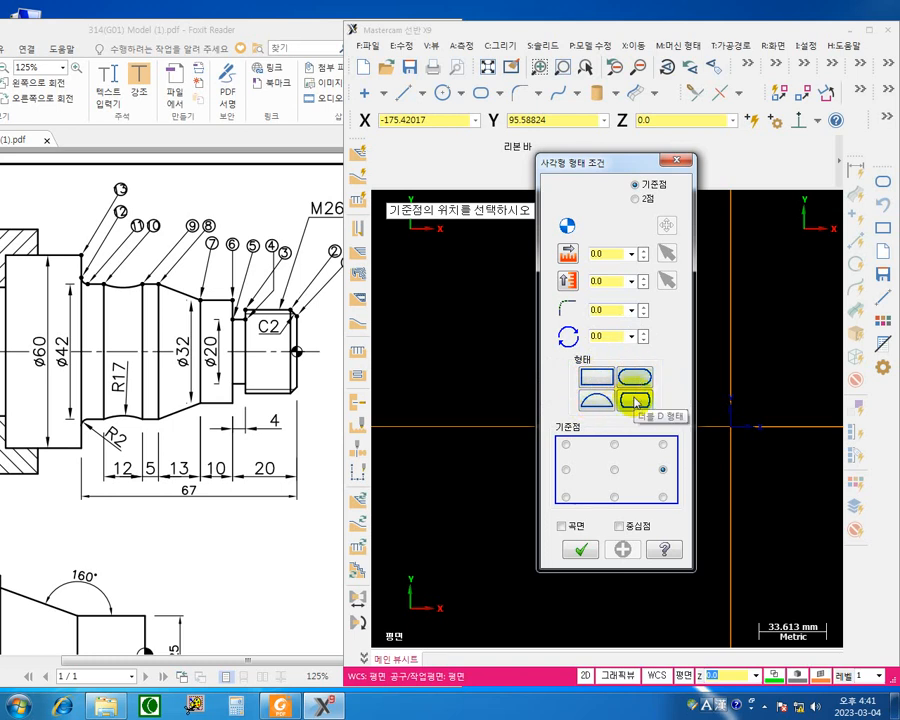
pyautogui.click(634, 402)
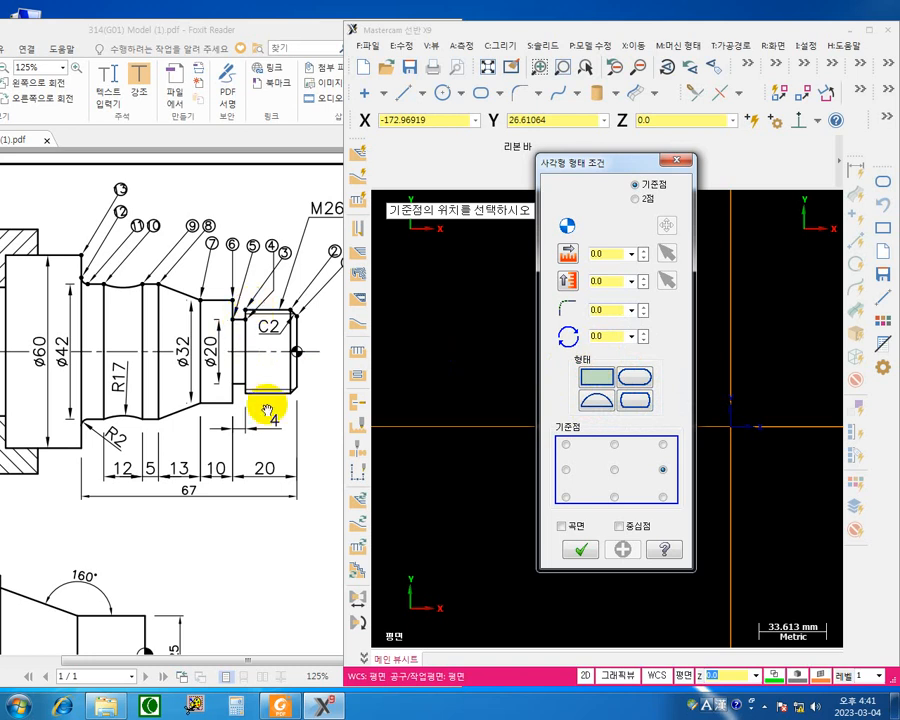
pyautogui.doubleClick(602, 336)
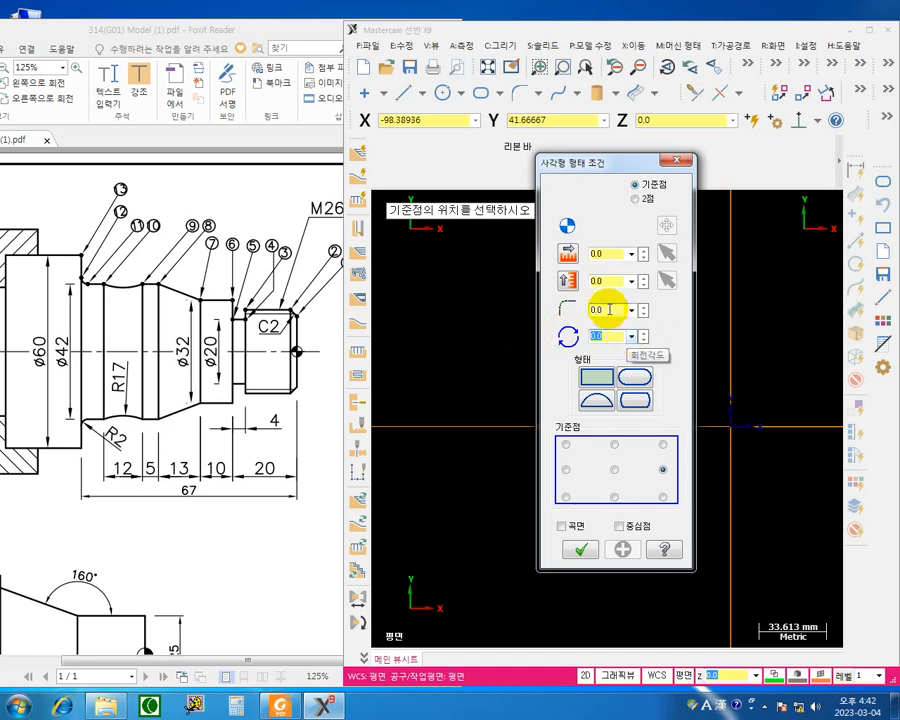
pyautogui.doubleClick(606, 310)
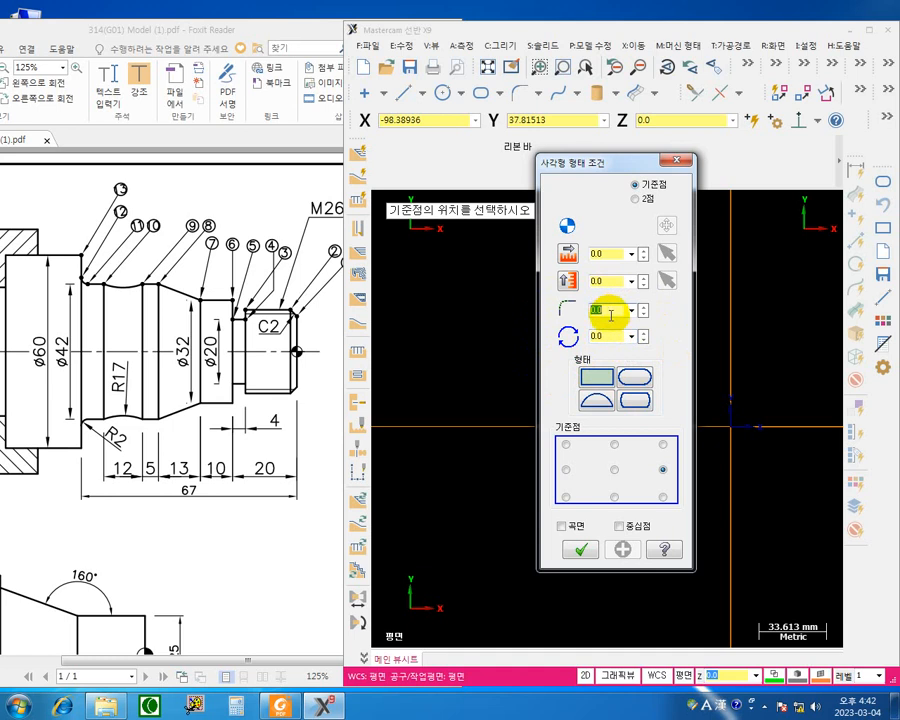
pyautogui.click(598, 376)
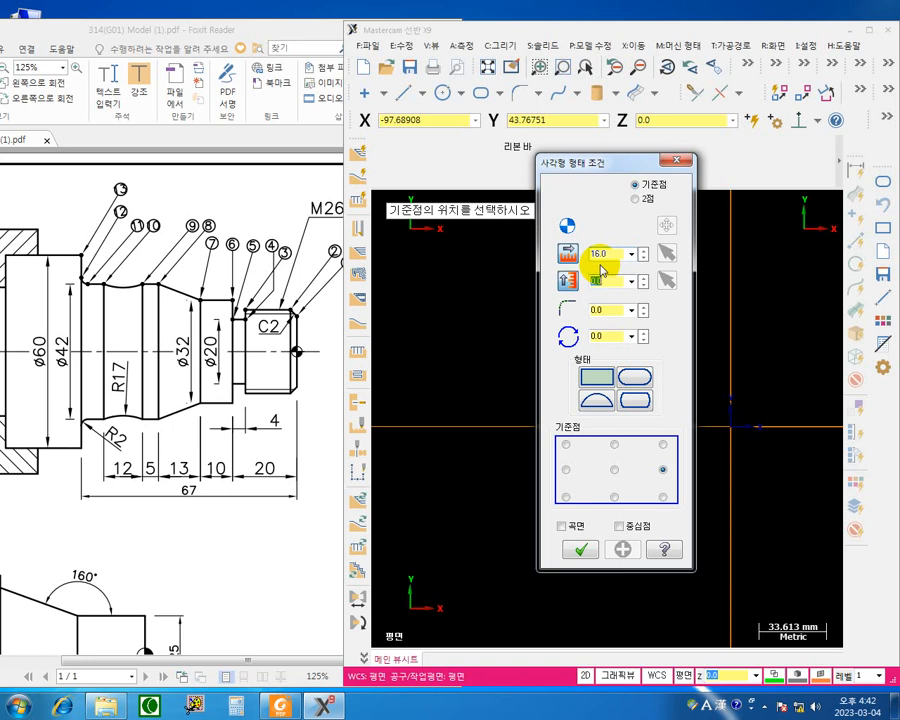
# Create a rectangle 16 mm wide and 26 mm high with its right-edge midpoint at the origin, keeping the command active.
pyautogui.moveTo(605, 165)
pyautogui.mouseDown()
pyautogui.moveTo(448, 213)
pyautogui.moveTo(460, 239)
pyautogui.mouseUp()
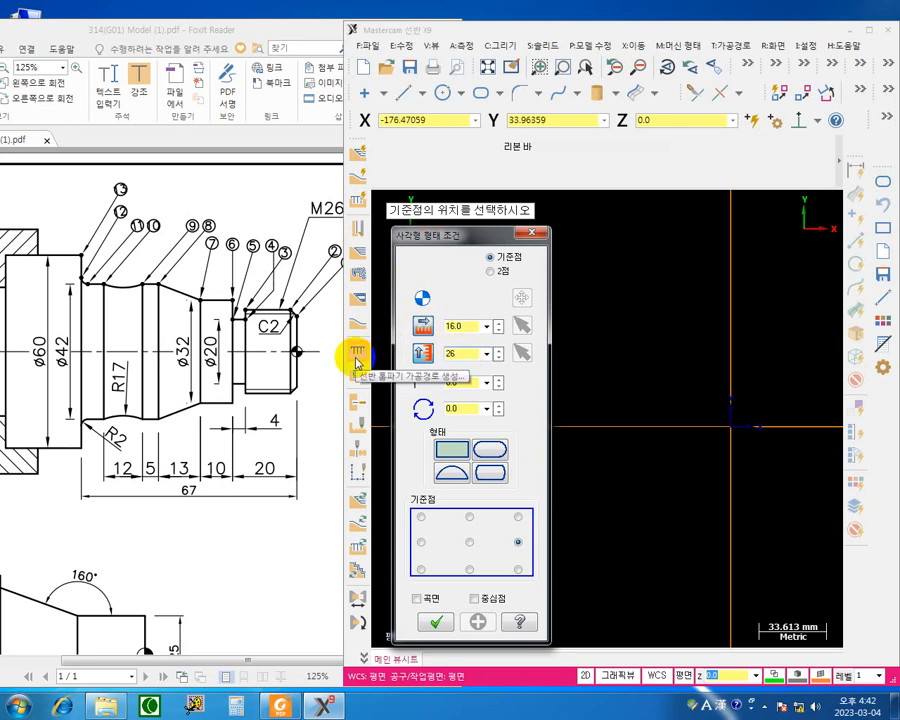
pyautogui.press('Return')
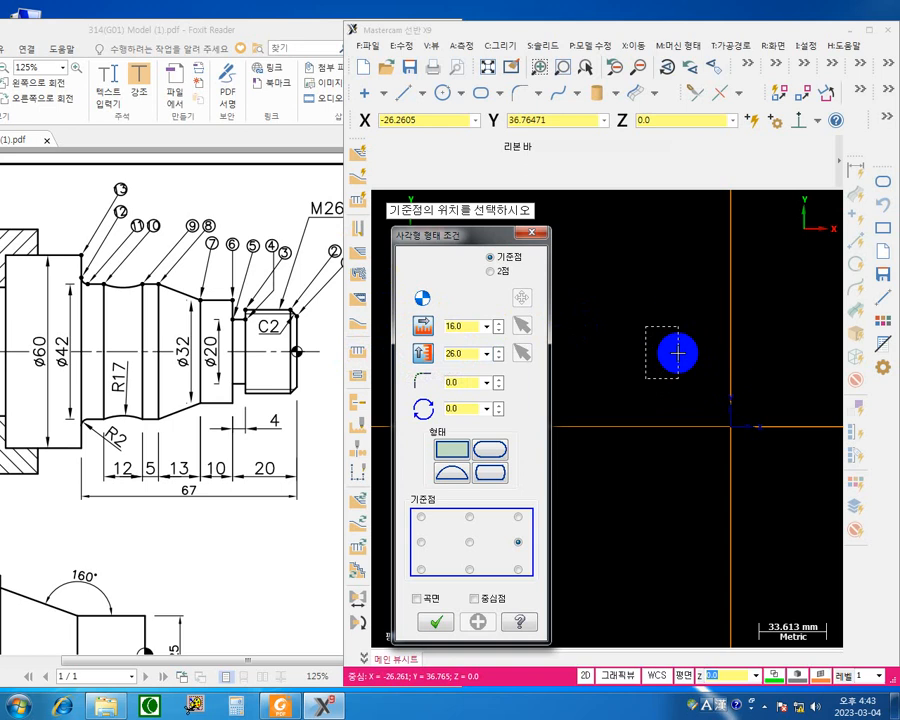
pyautogui.click(517, 542)
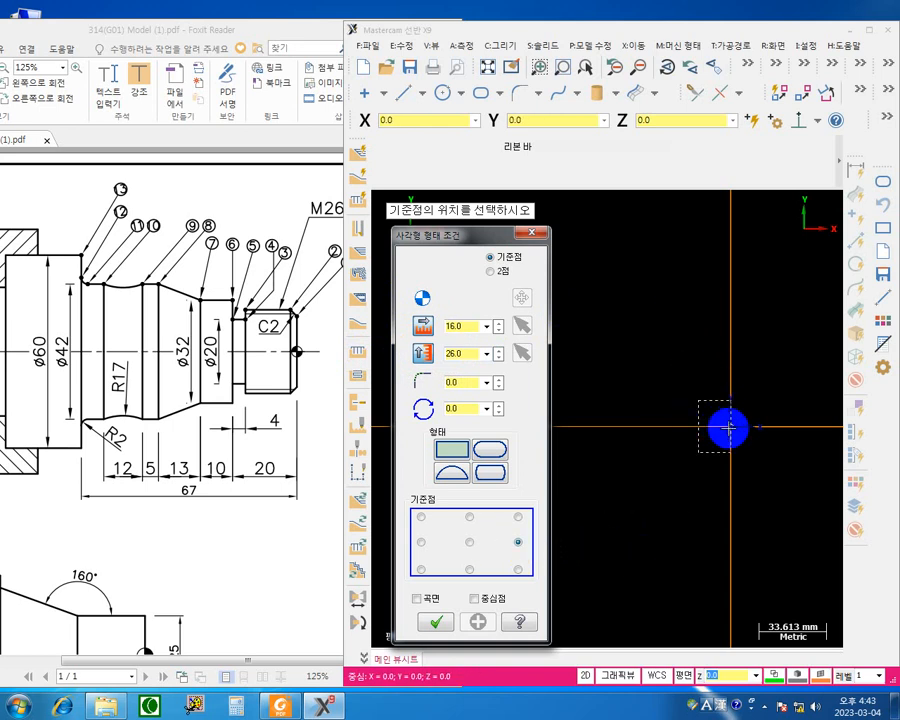
pyautogui.click(728, 428)
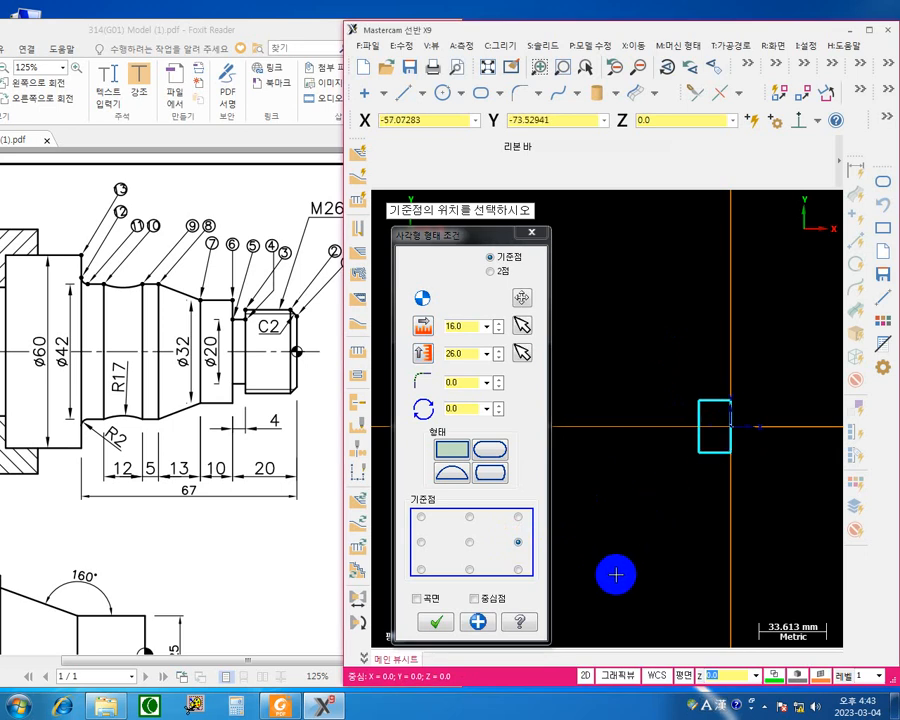
pyautogui.click(478, 622)
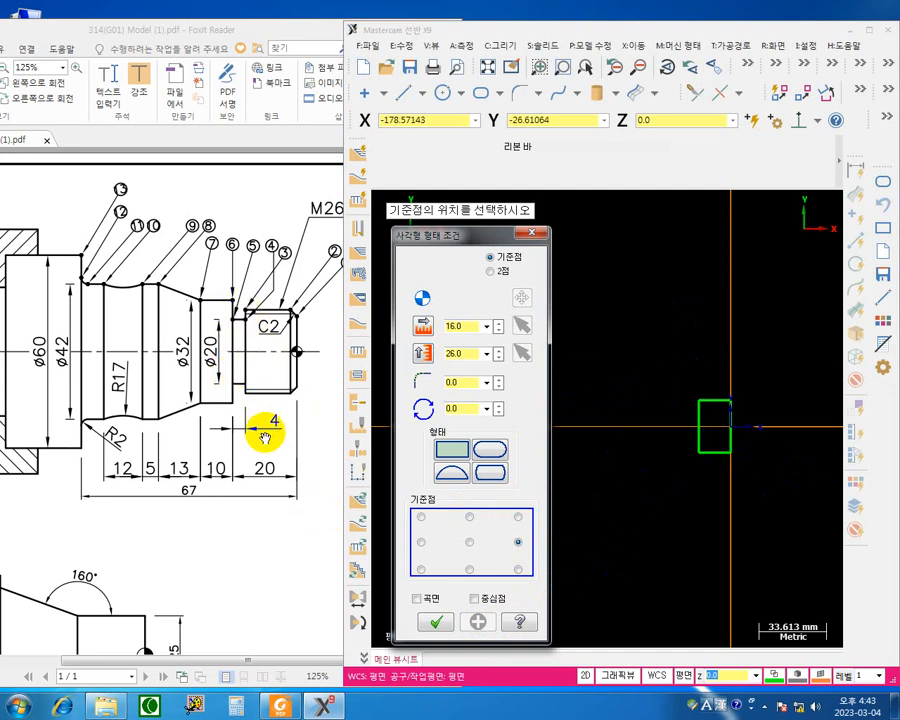
# Create a rectangle 4 mm wide and 20 mm high with its right-edge midpoint on the left-edge midpoint of the first section.
pyautogui.click(449, 326)
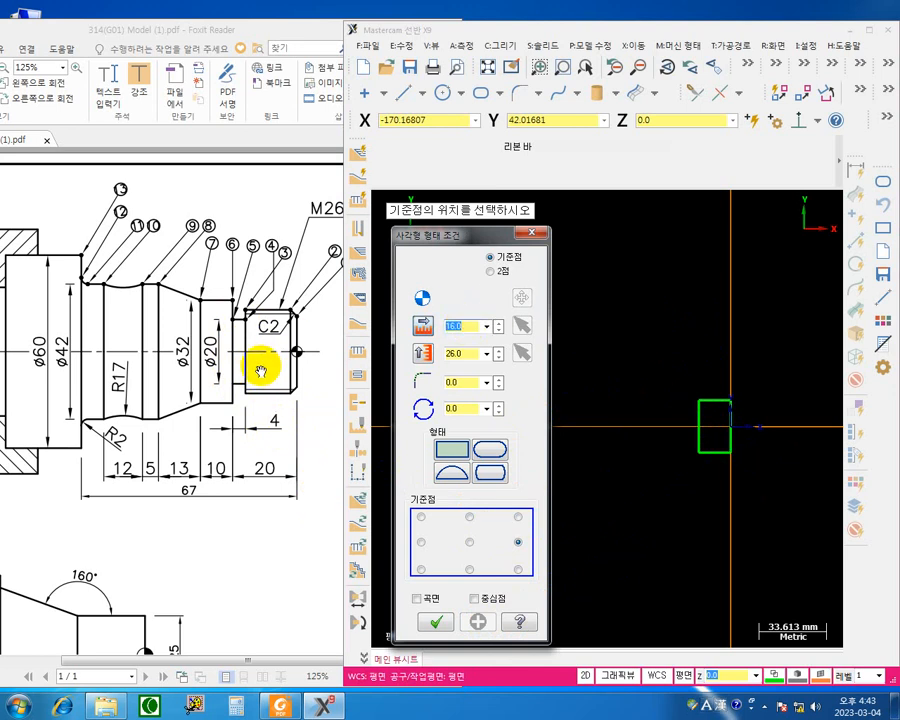
pyautogui.press('Tab')
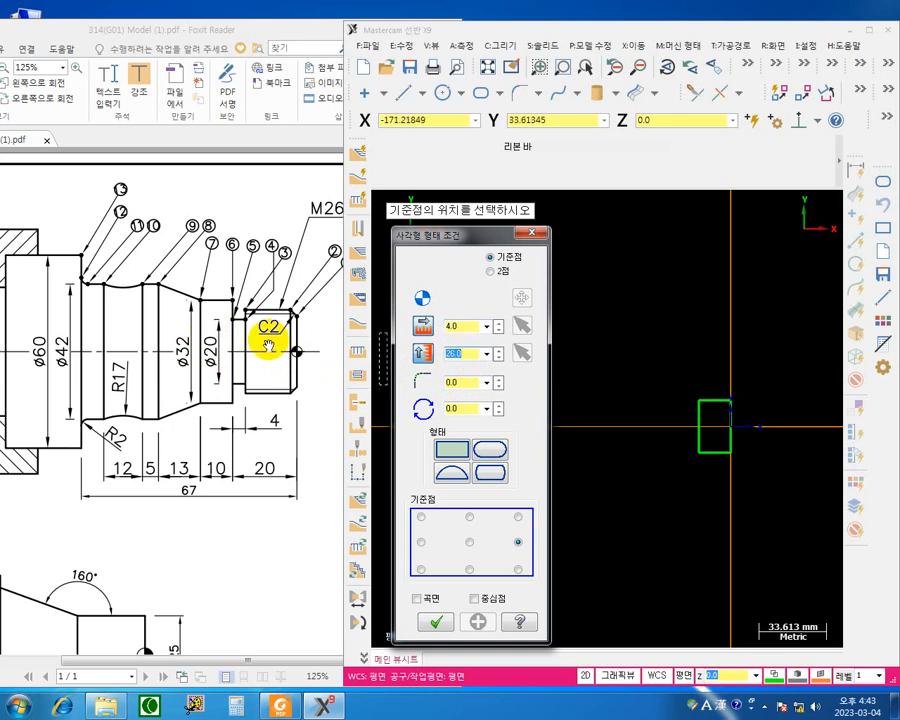
pyautogui.press('Tab')
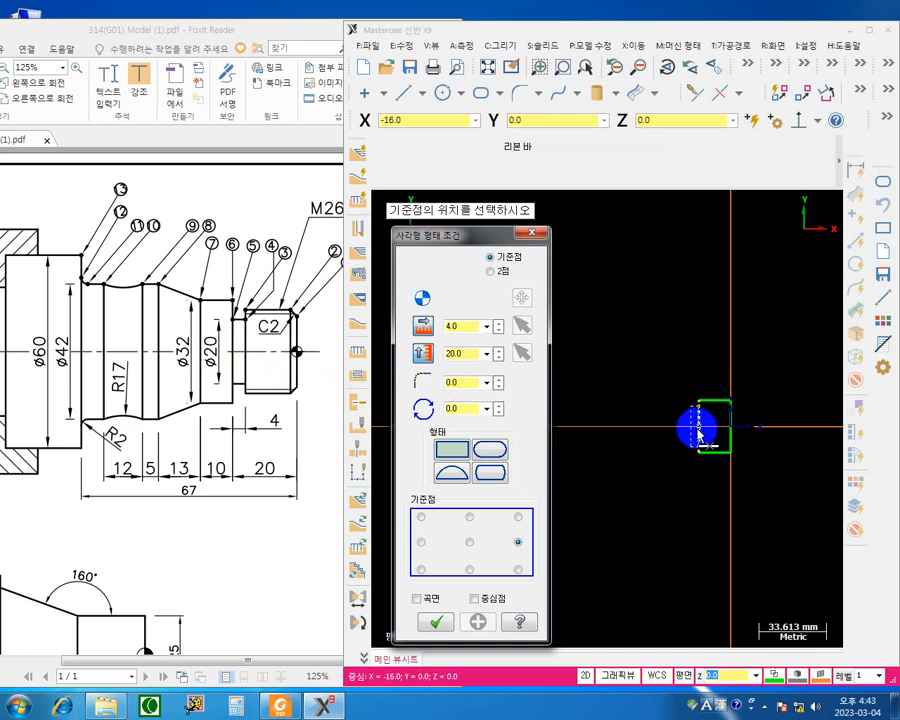
pyautogui.click(700, 425)
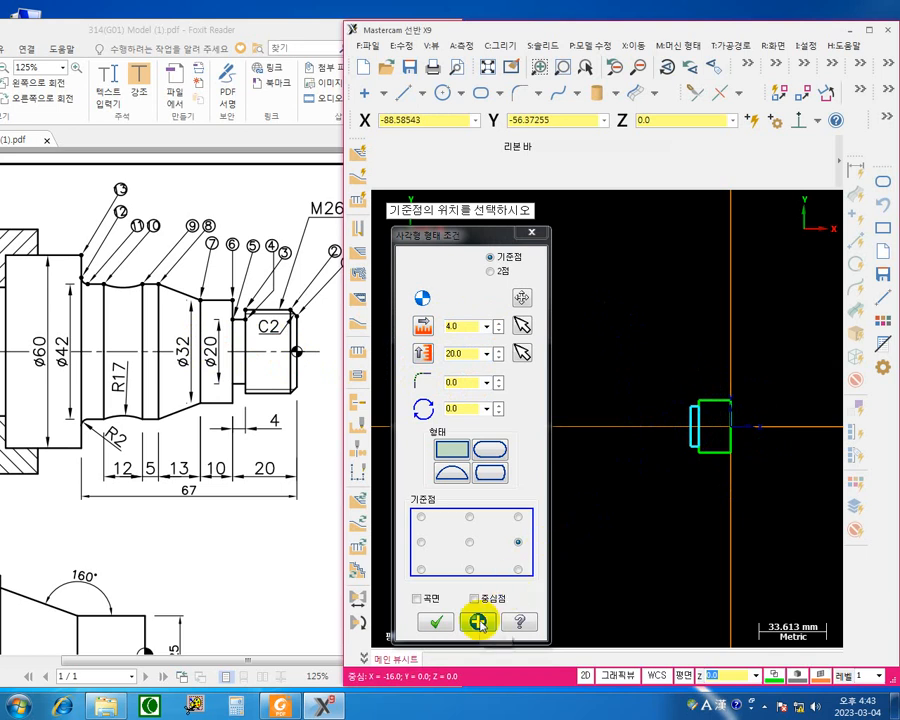
pyautogui.click(479, 623)
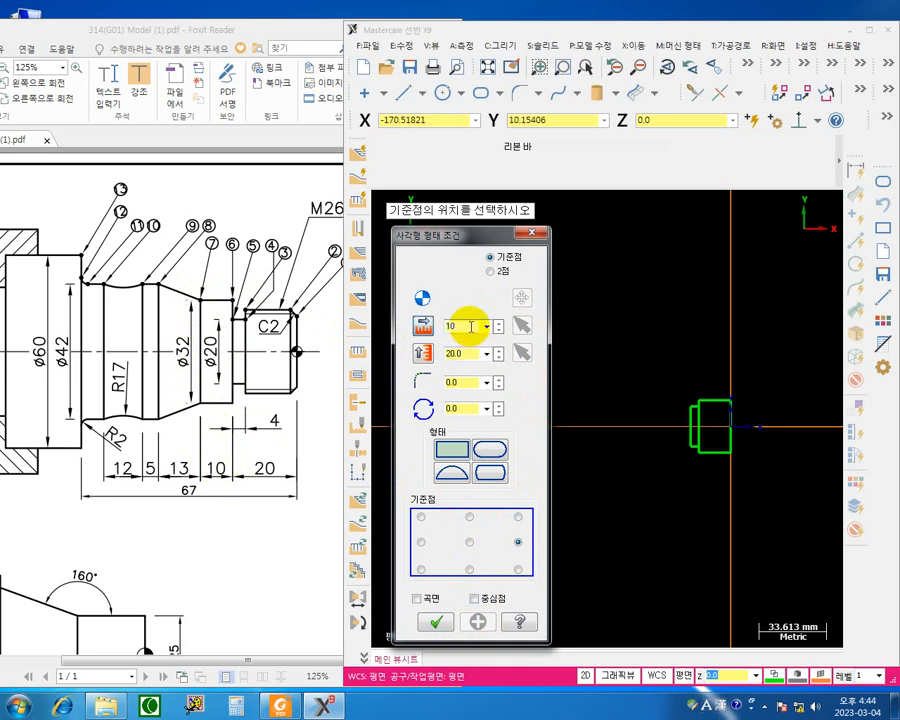
# Create a rectangle 10 mm wide and 32 mm high, anchored at the left-edge midpoint of the 4 mm groove section.
pyautogui.press('Tab')
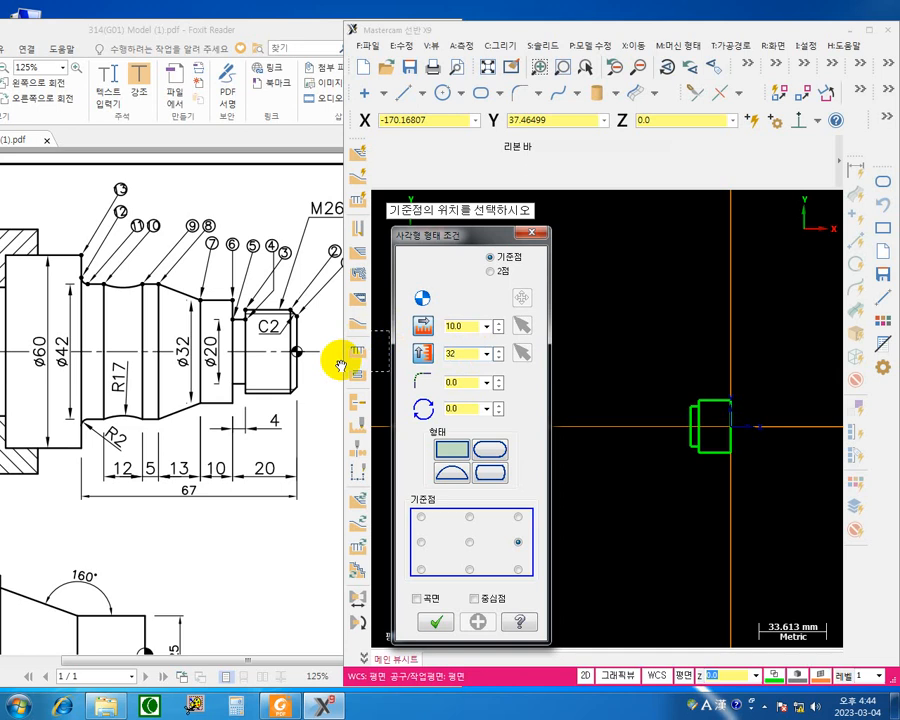
pyautogui.scroll(5, 667, 455)
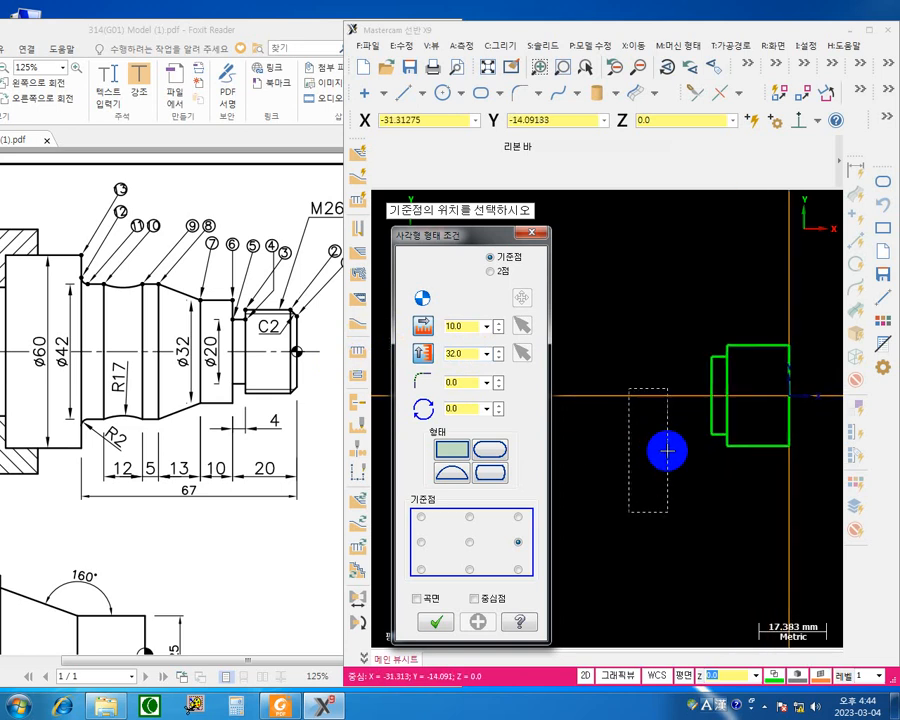
pyautogui.scroll(1, 667, 451)
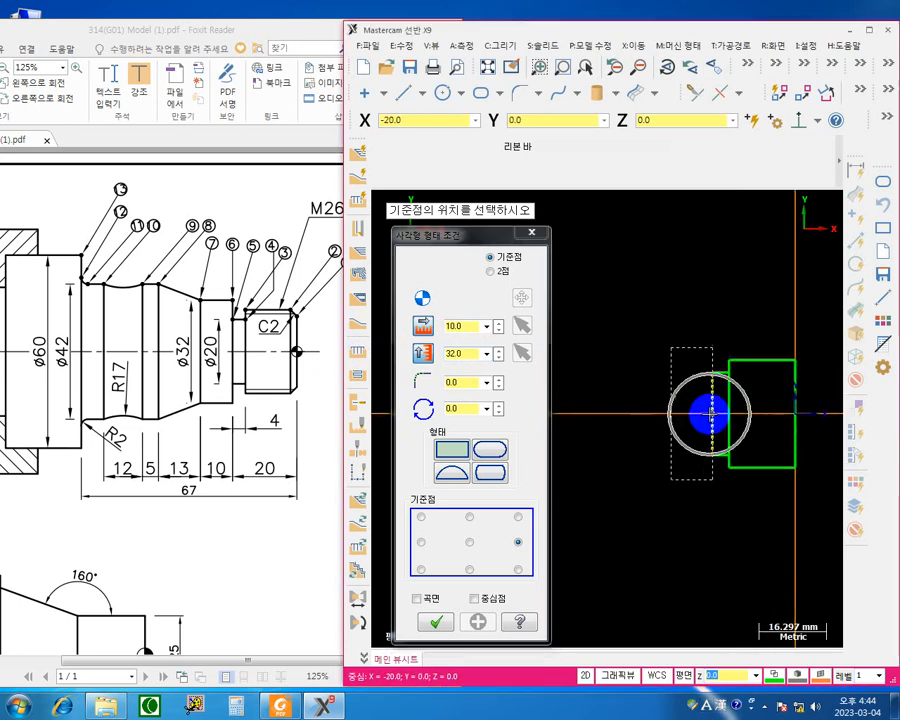
pyautogui.click(710, 412)
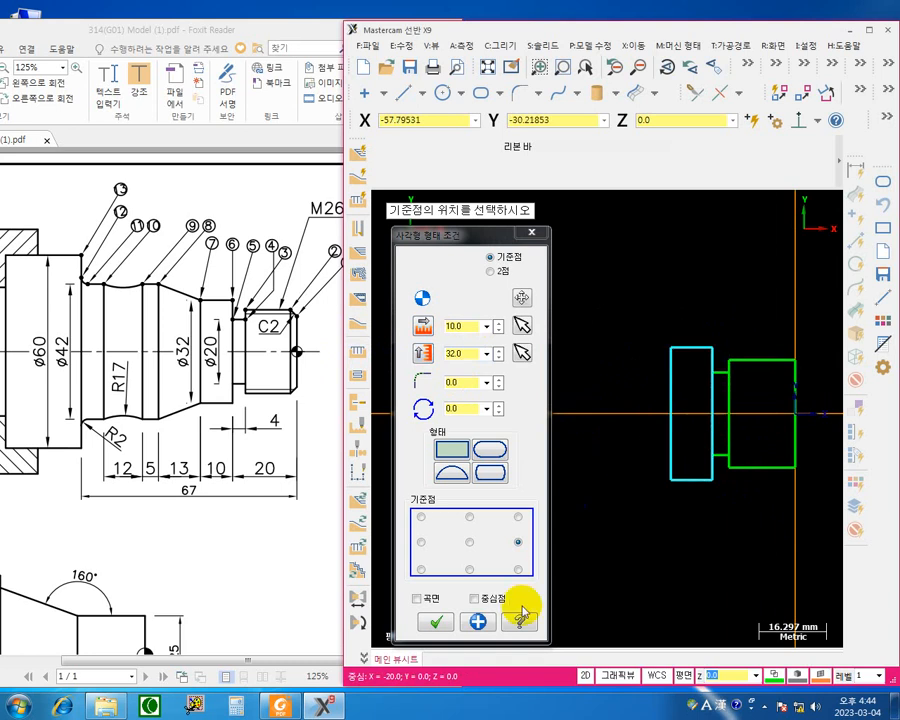
pyautogui.click(478, 622)
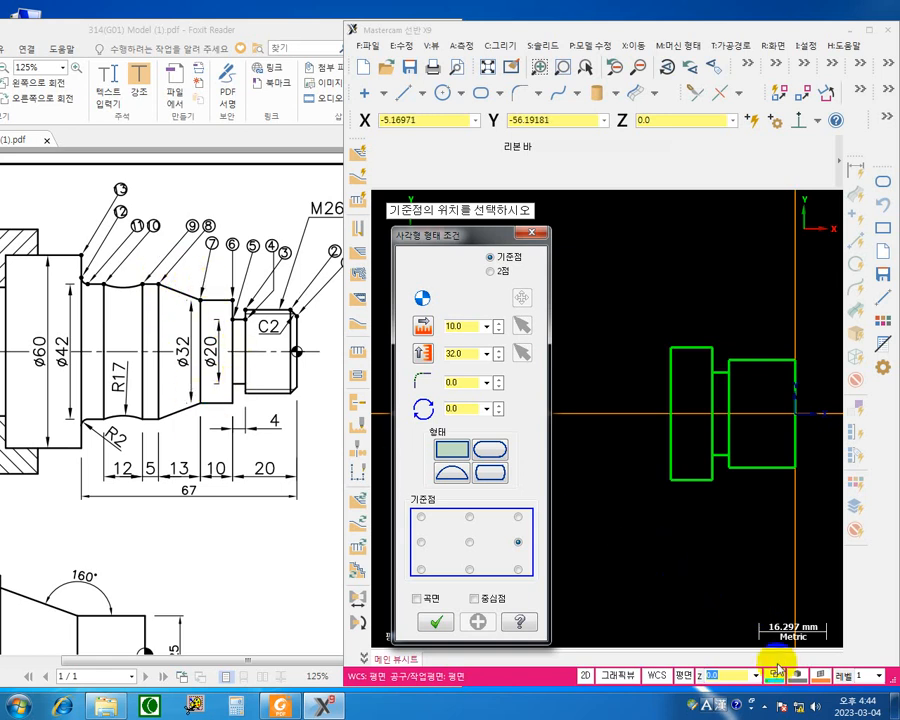
# Change the wireframe colour to yellow, number 14.
pyautogui.click(775, 678)
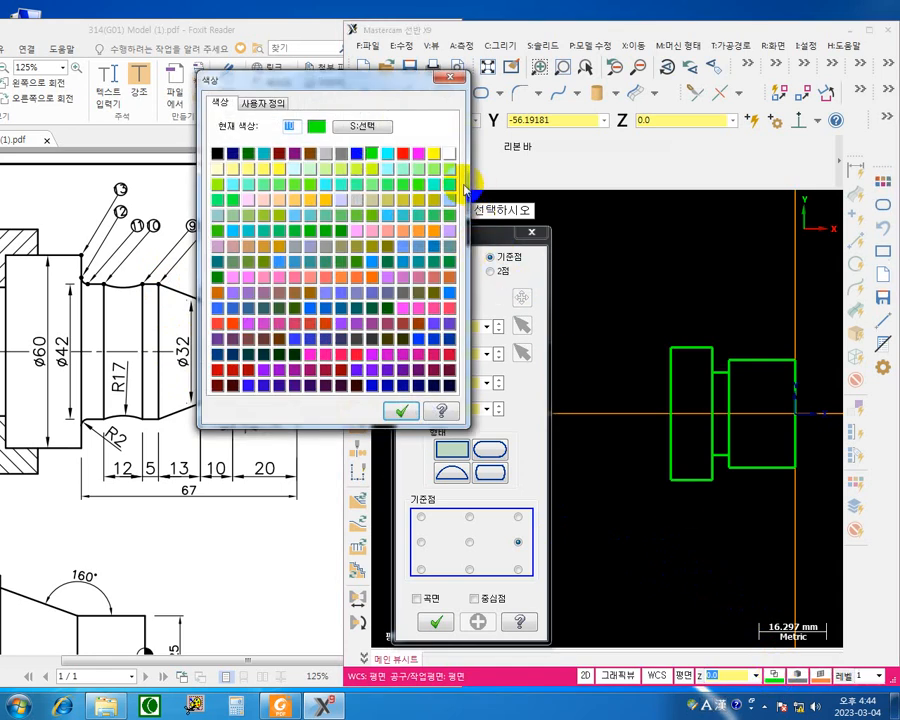
pyautogui.click(432, 154)
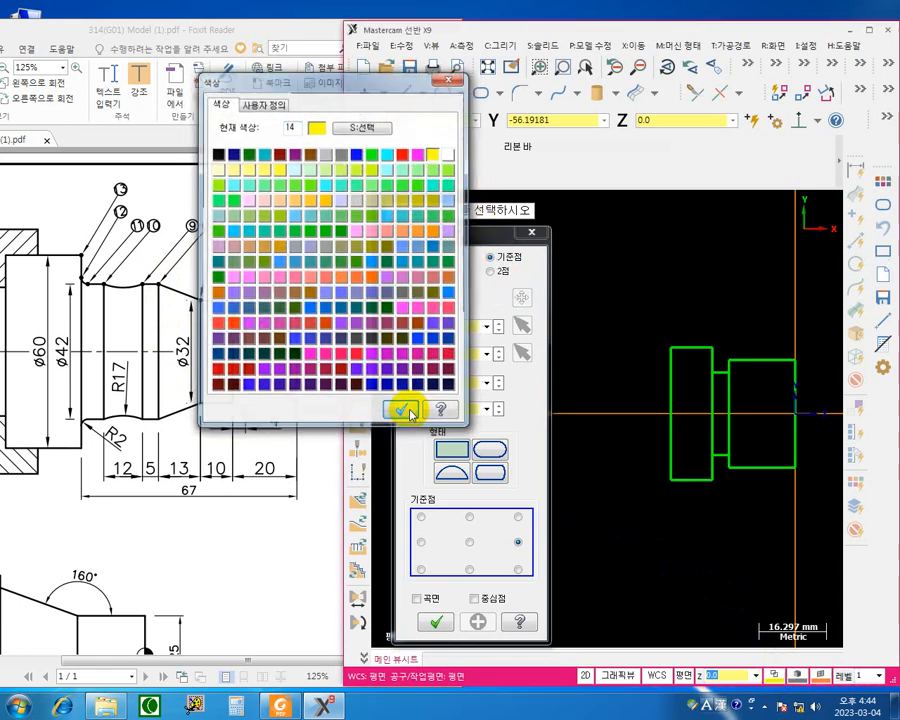
pyautogui.click(403, 411)
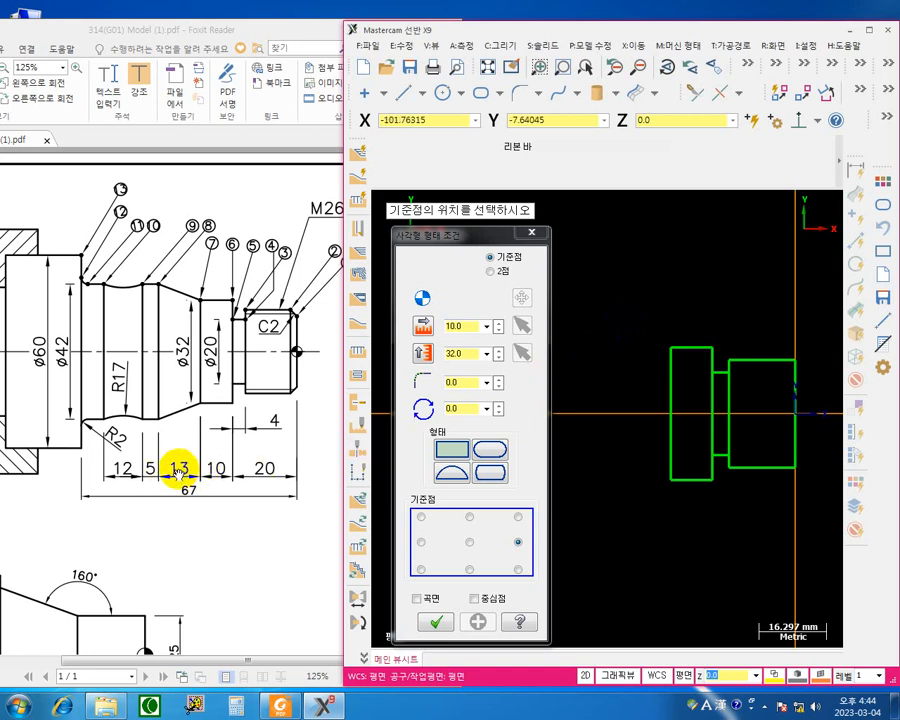
# Create a rectangle 13 mm wide and 42 mm high for the taper section, anchored at the left-edge midpoint of the 32 mm section.
pyautogui.click(466, 326)
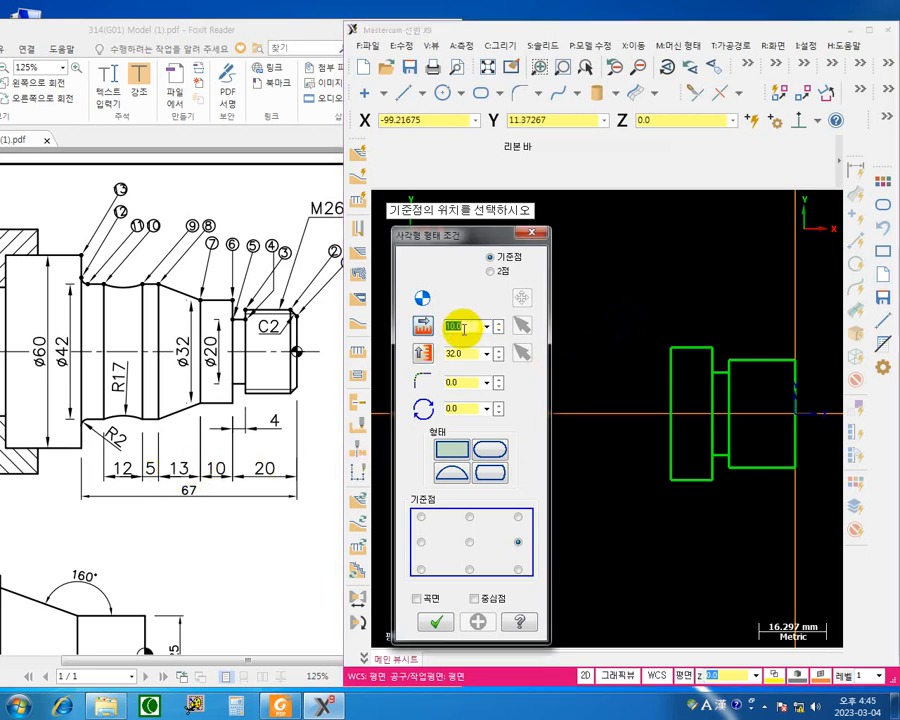
pyautogui.write('13')
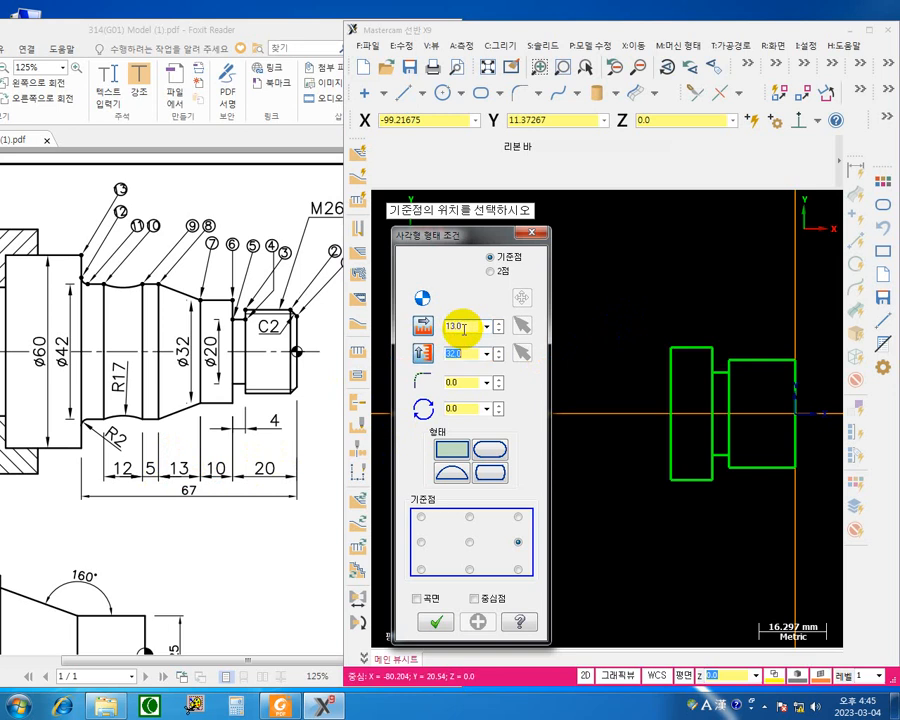
pyautogui.click(460, 353)
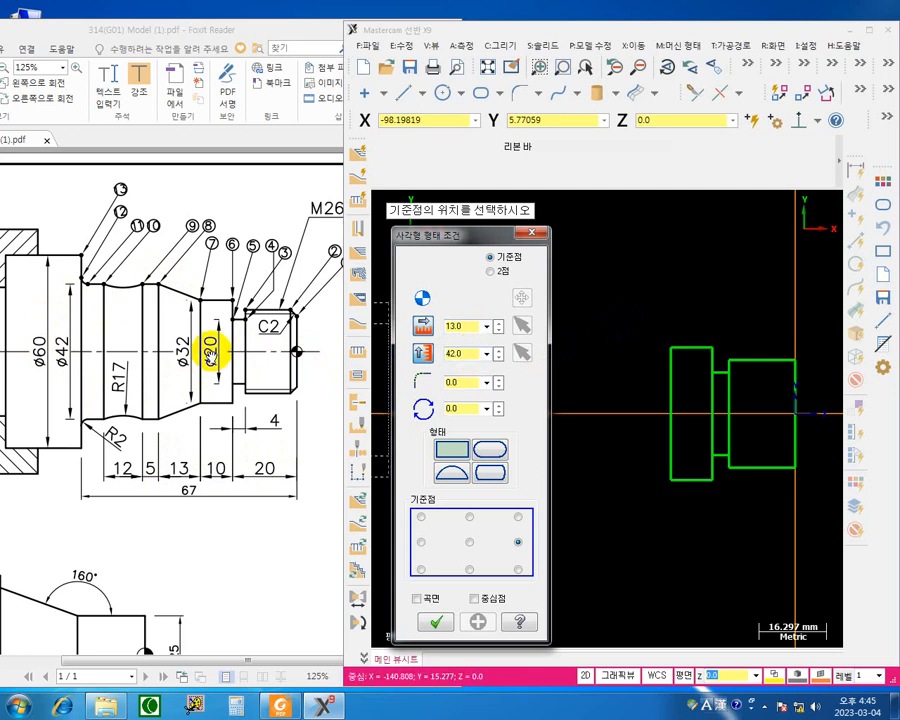
pyautogui.click(672, 418)
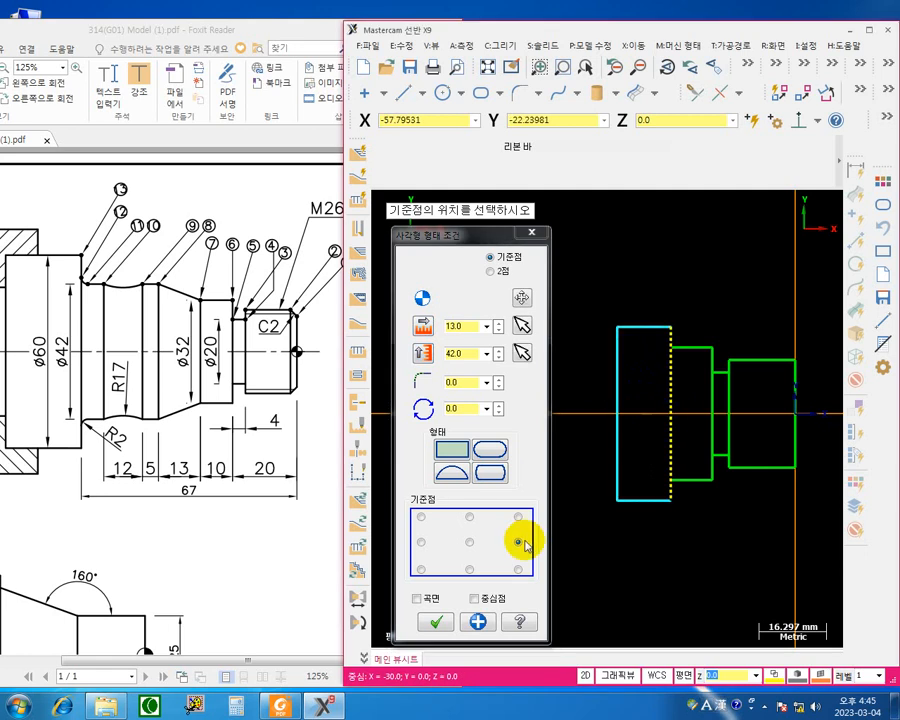
pyautogui.click(478, 621)
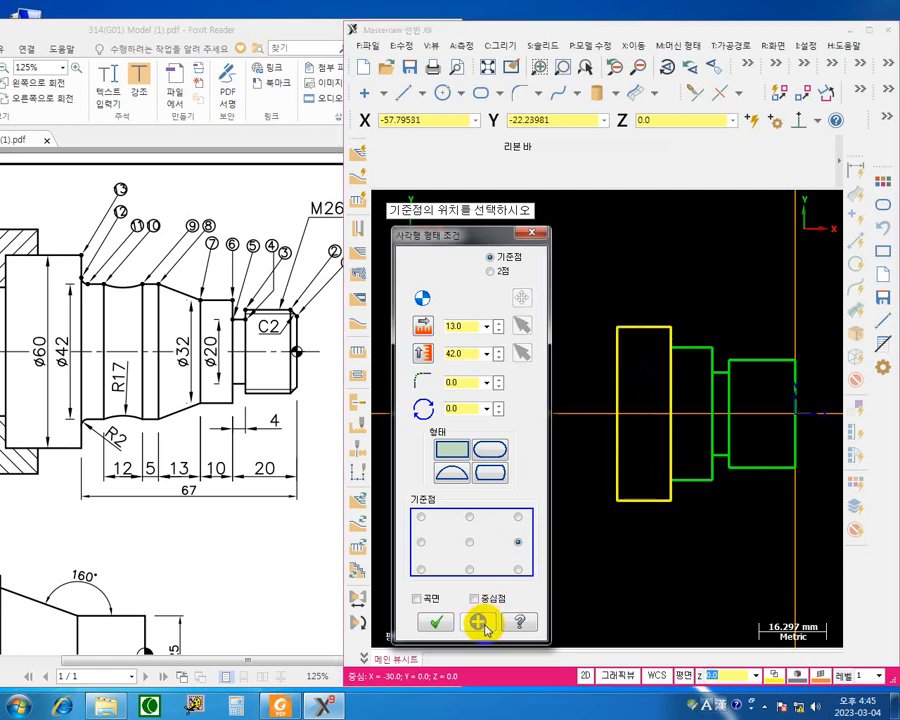
# Change the wireframe colour back to green, number 10.
pyautogui.scroll(-1, 655, 570)
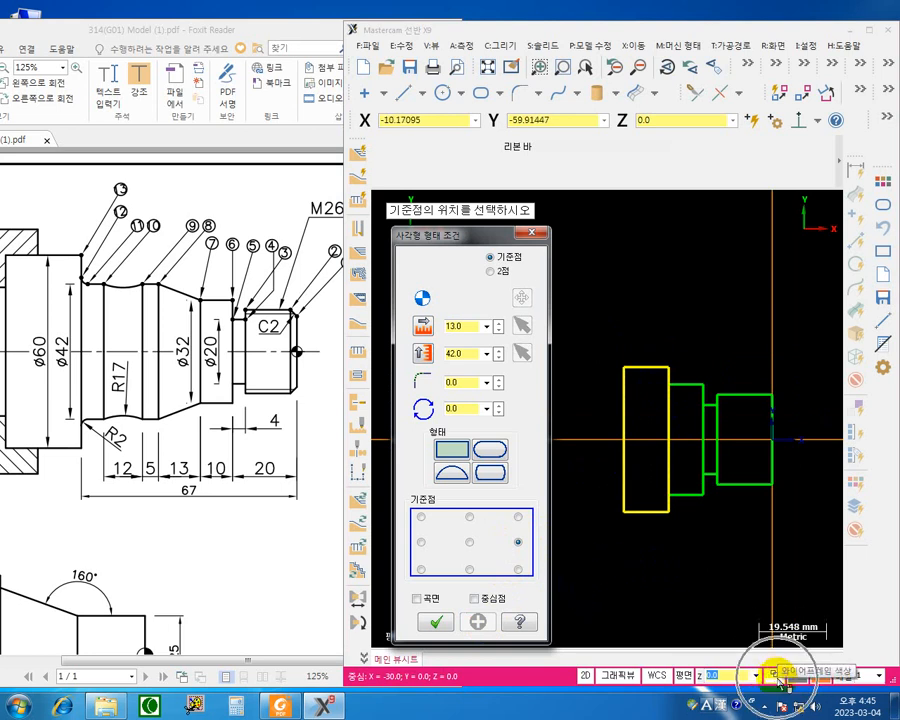
pyautogui.click(777, 680)
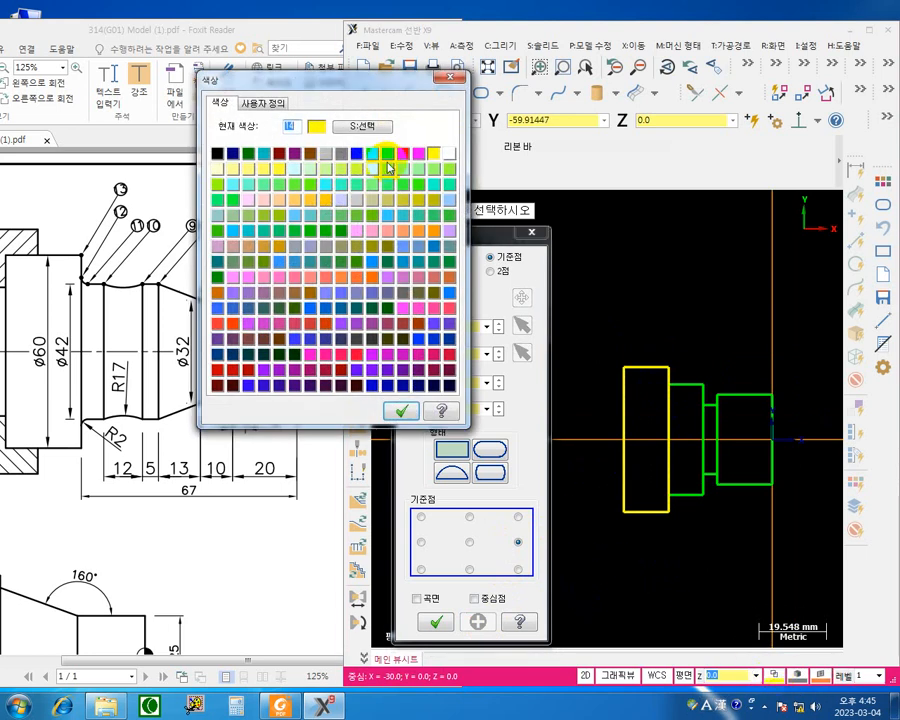
pyautogui.click(372, 154)
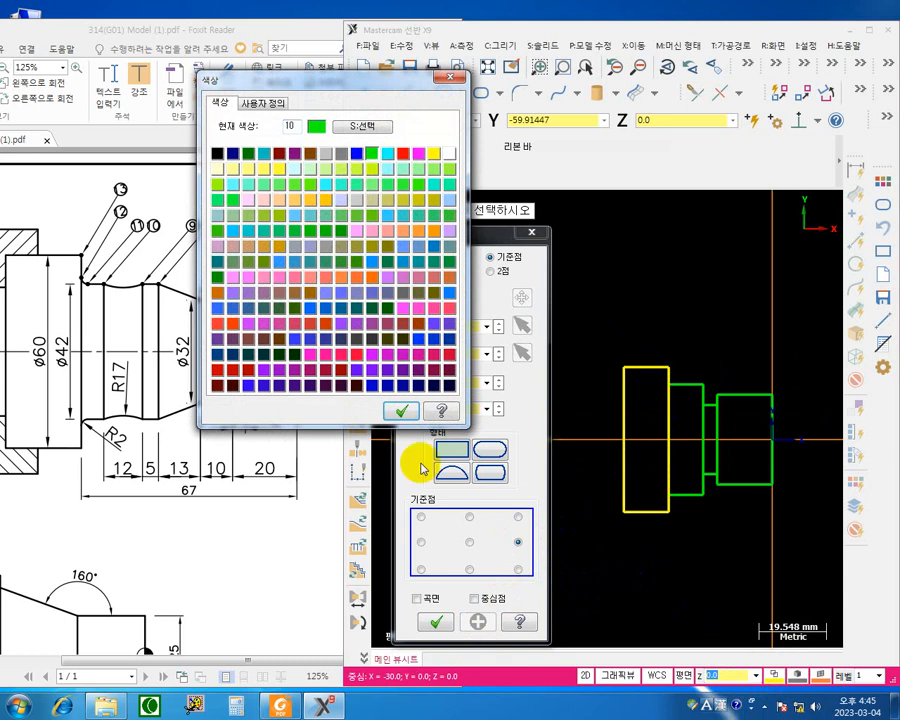
pyautogui.click(399, 411)
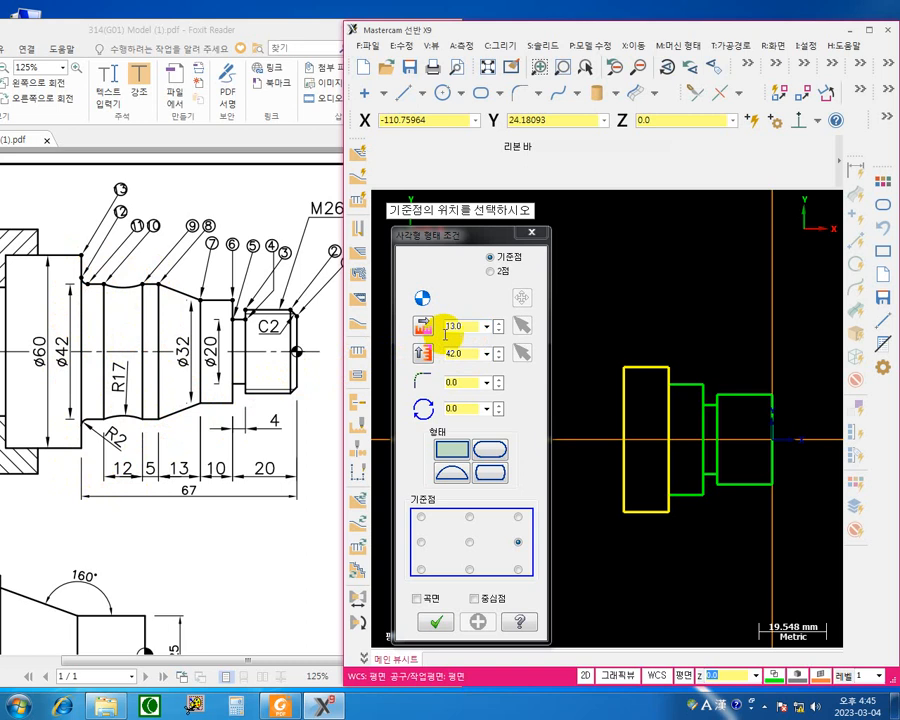
# Create a rectangle 24 mm wide and 42 mm high, anchored at the left-edge midpoint of the yellow taper section.
pyautogui.click(469, 324)
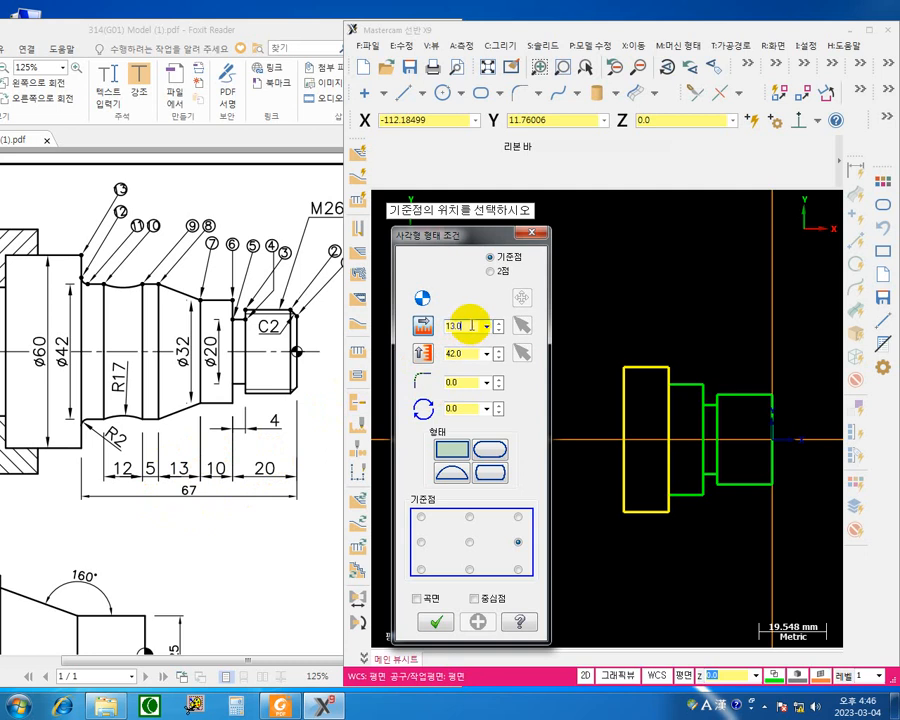
pyautogui.click(400, 341)
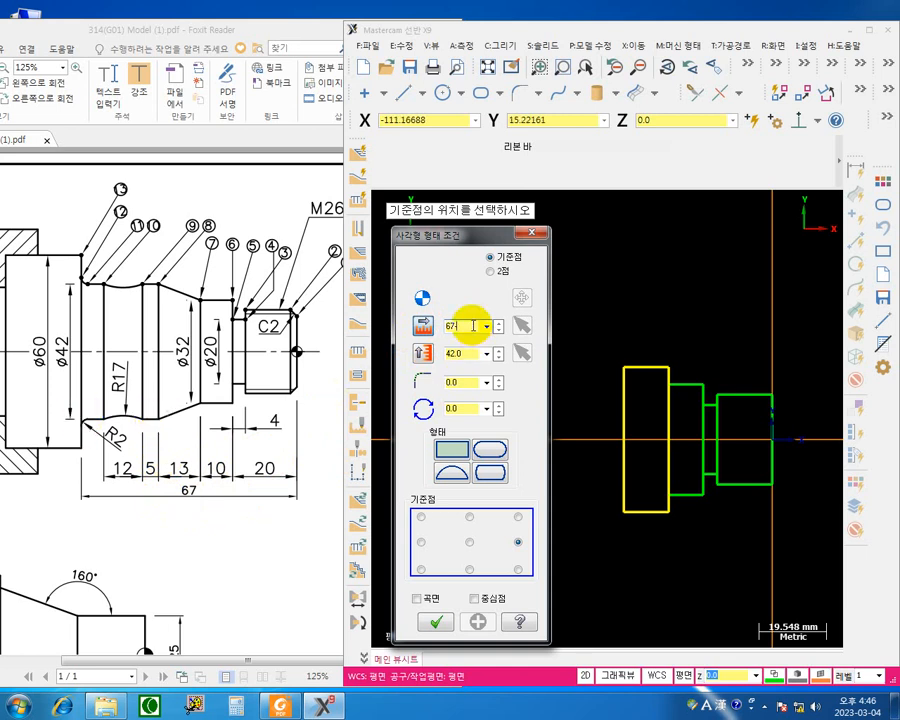
pyautogui.press('Tab')
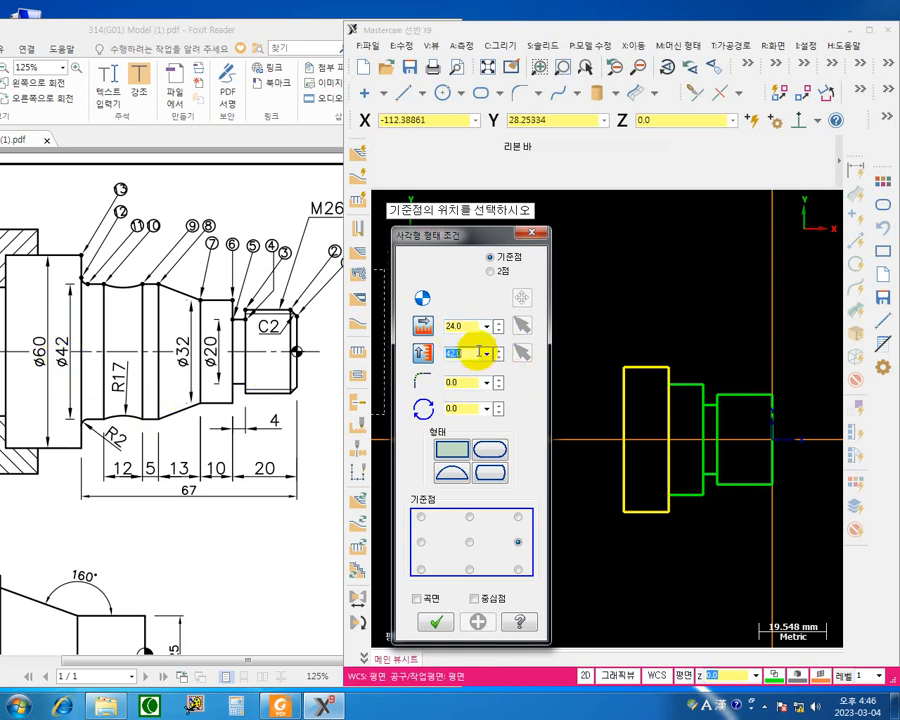
pyautogui.click(624, 441)
pyautogui.scroll(-3, 615, 536)
pyautogui.moveTo(629, 549)
pyautogui.mouseDown(button='middle')
pyautogui.moveTo(755, 501)
pyautogui.moveTo(729, 496)
pyautogui.moveTo(645, 514)
pyautogui.moveTo(657, 514)
pyautogui.mouseUp(button='middle')
pyautogui.scroll(1, 755, 501)
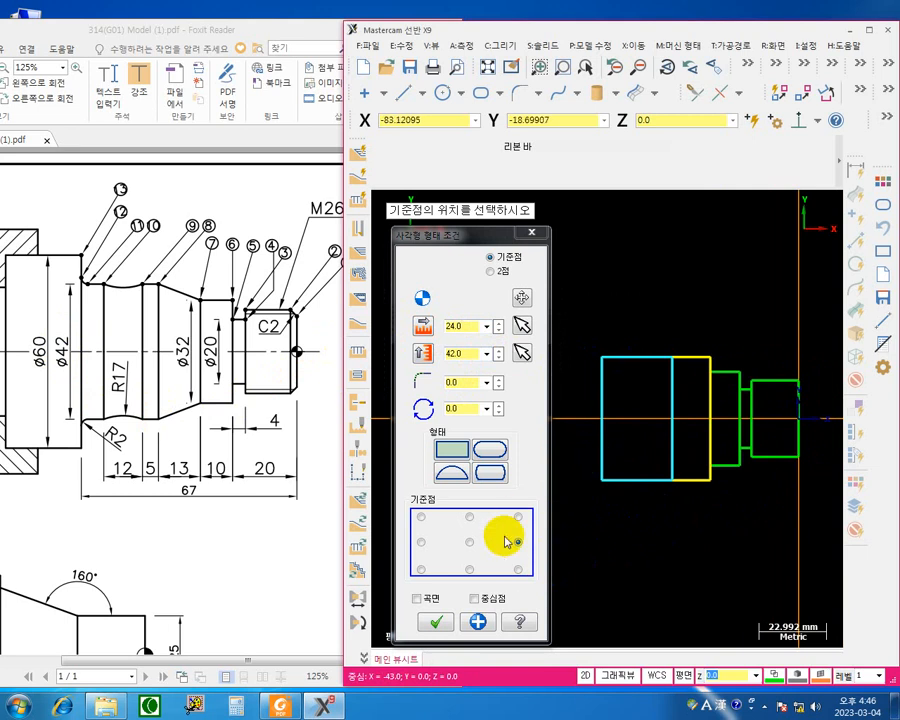
pyautogui.click(478, 622)
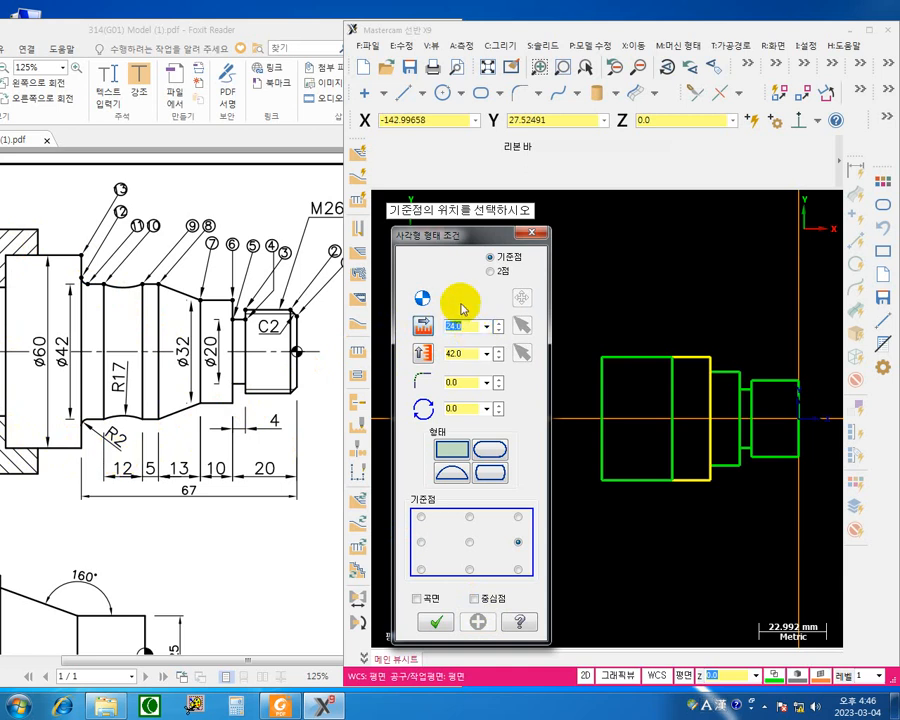
# Create a rectangle 30 mm wide and 60 mm high at the left-edge midpoint of the 24 mm section, and finish the rectangle command.
pyautogui.press('Tab')
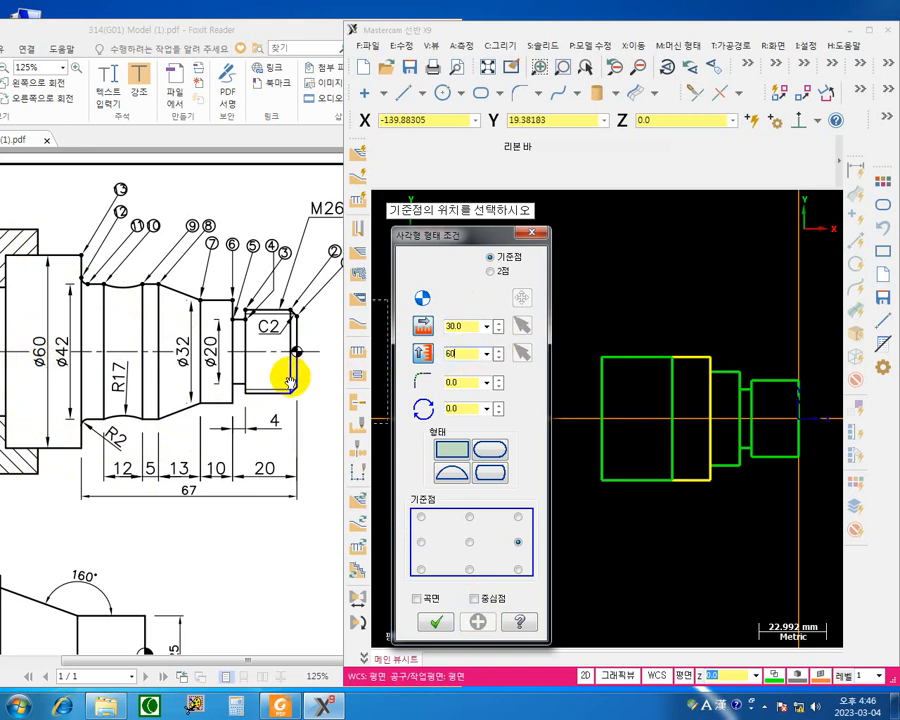
pyautogui.scroll(-2, 711, 475)
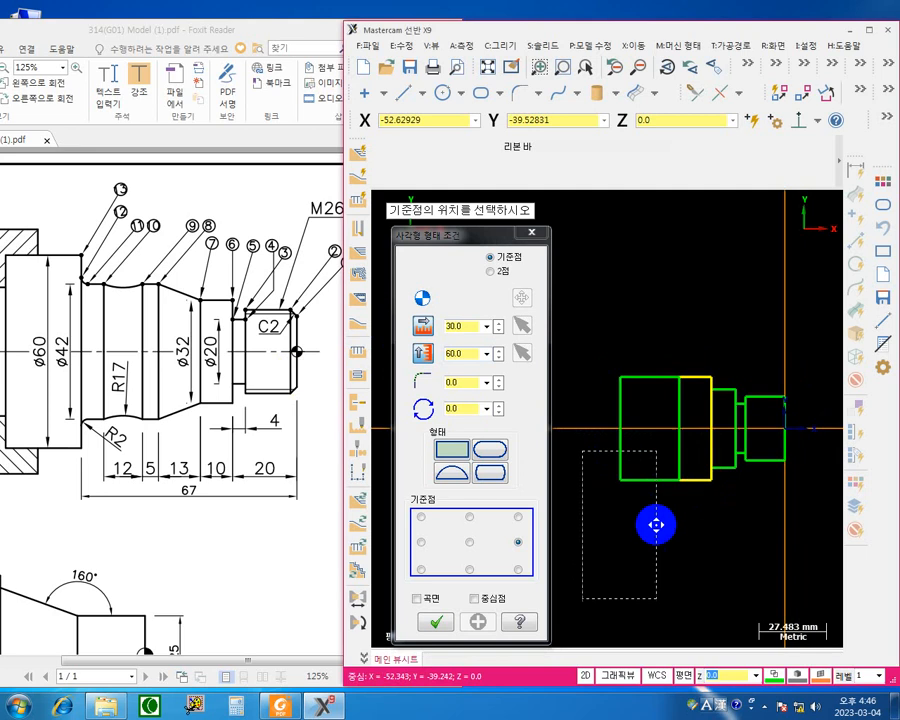
pyautogui.moveTo(655, 524); pyautogui.dragTo(737, 494, button='middle')
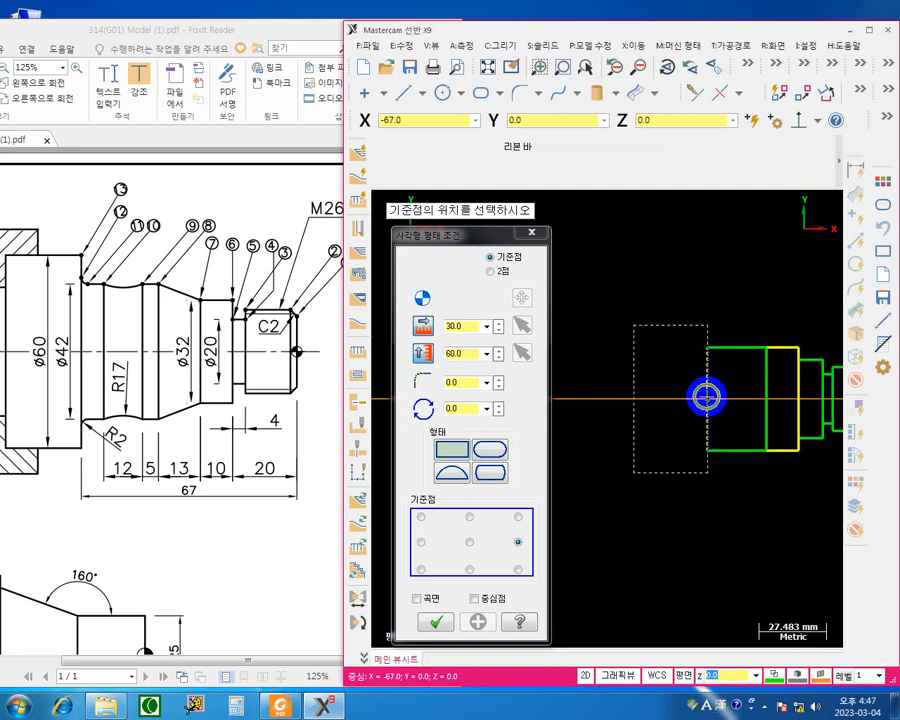
pyautogui.click(707, 397)
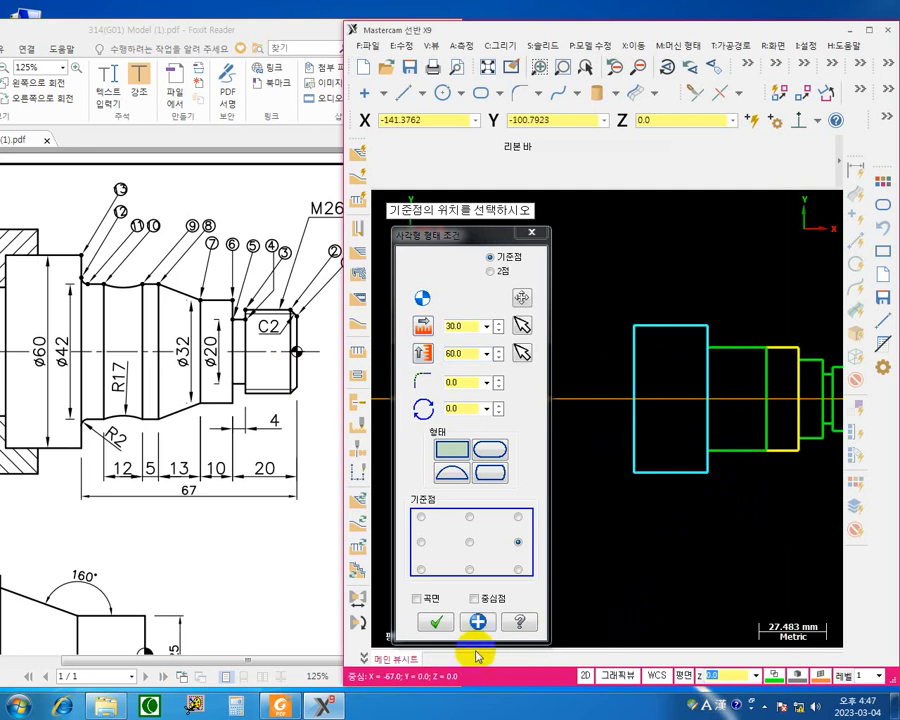
pyautogui.click(479, 622)
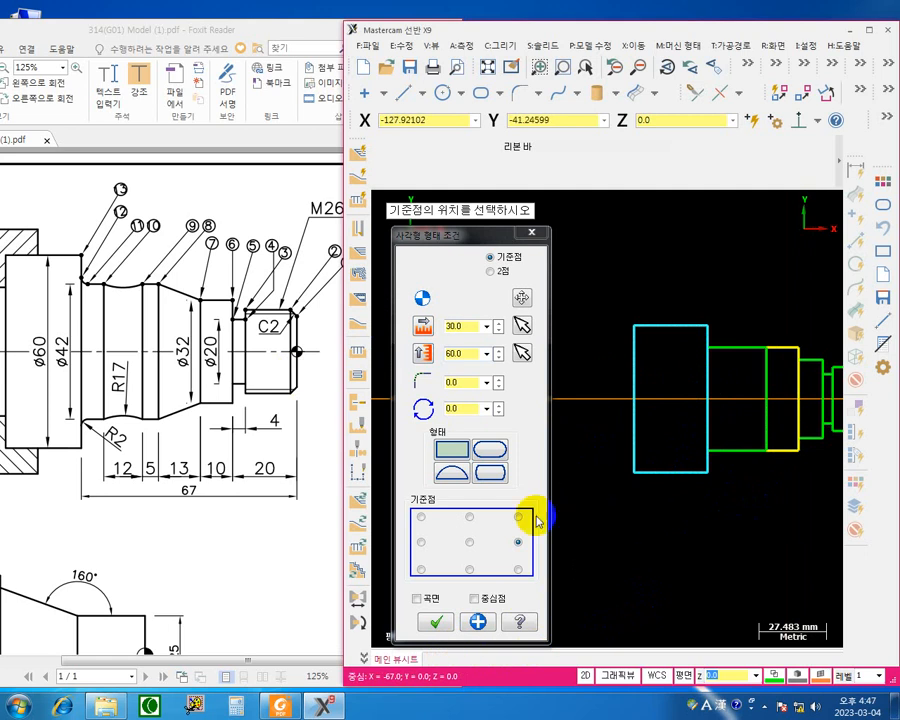
pyautogui.click(438, 625)
pyautogui.moveTo(664, 550); pyautogui.dragTo(486, 547, button='middle')
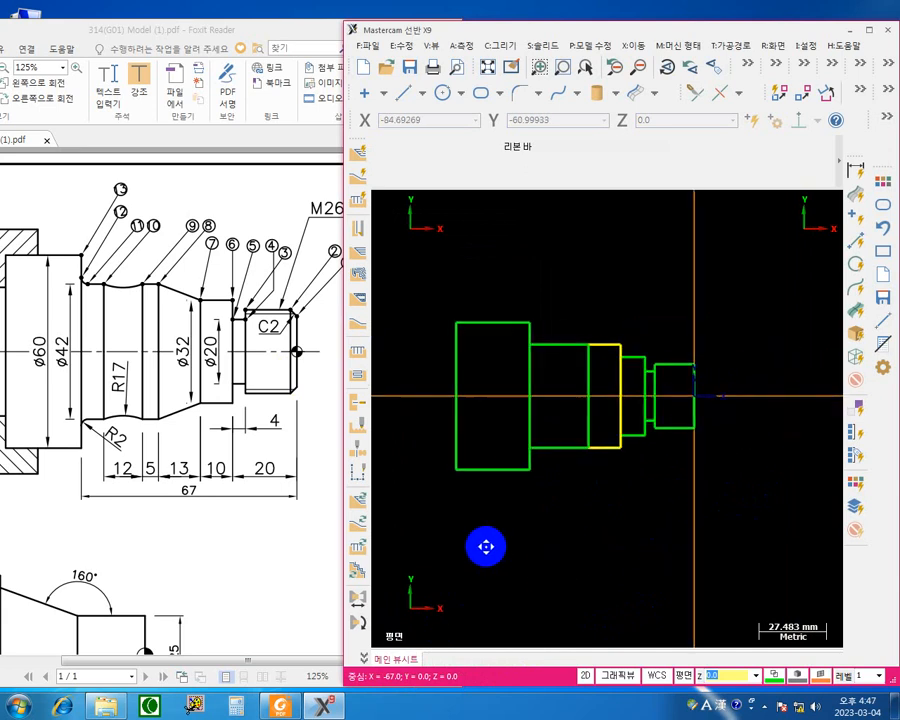
pyautogui.scroll(1, 595, 527)
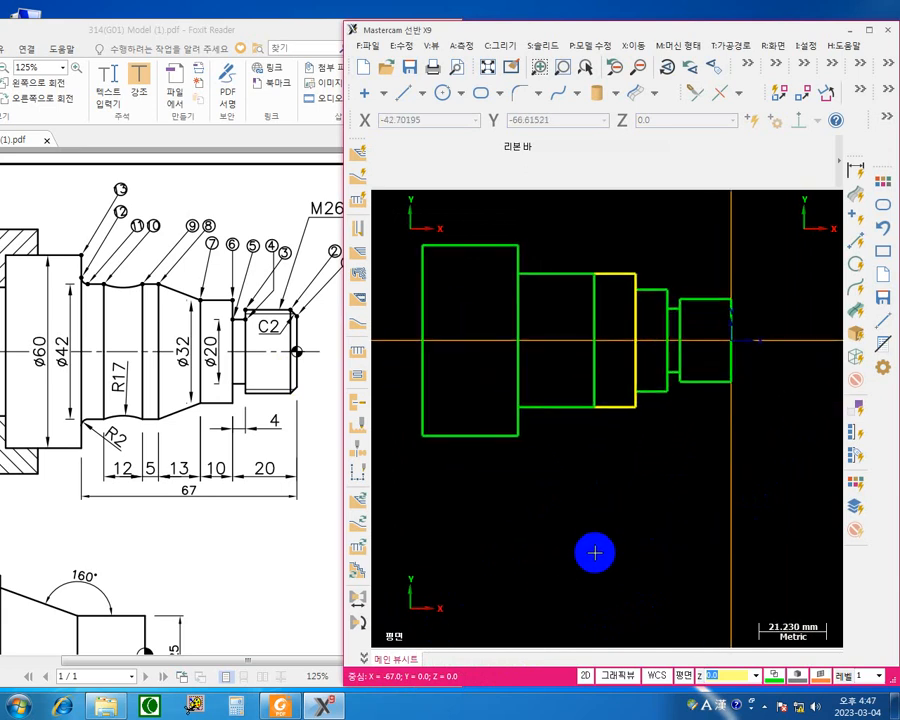
pyautogui.moveTo(642, 526); pyautogui.dragTo(628, 570, button='middle')
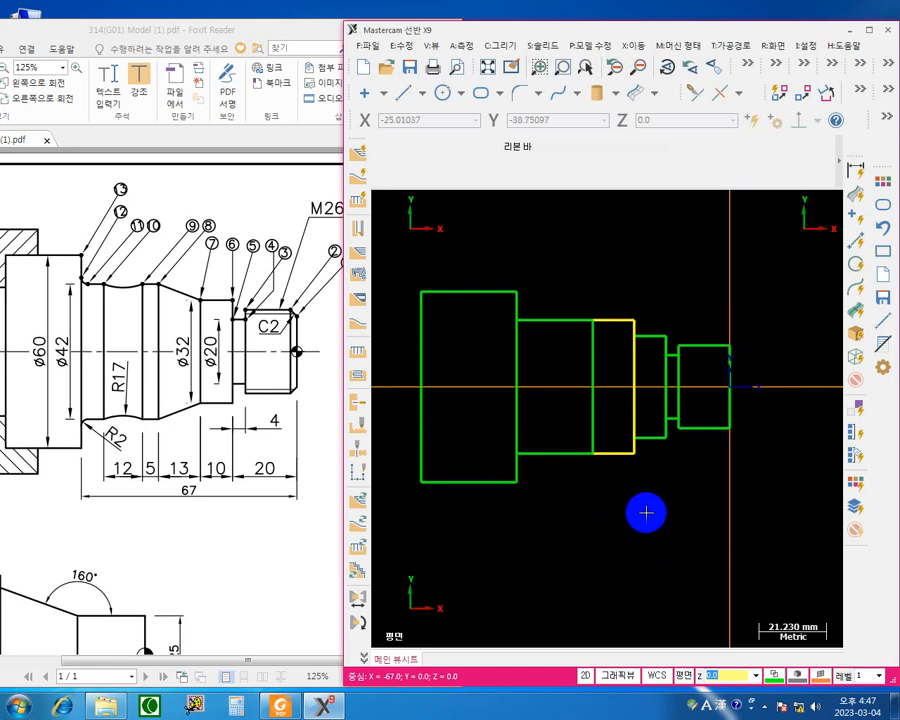
# Maximize the Mastercam window, keeping the yellow taper section and its neighbouring shaft sections in view.
pyautogui.moveTo(645, 514); pyautogui.dragTo(690, 502, button='middle')
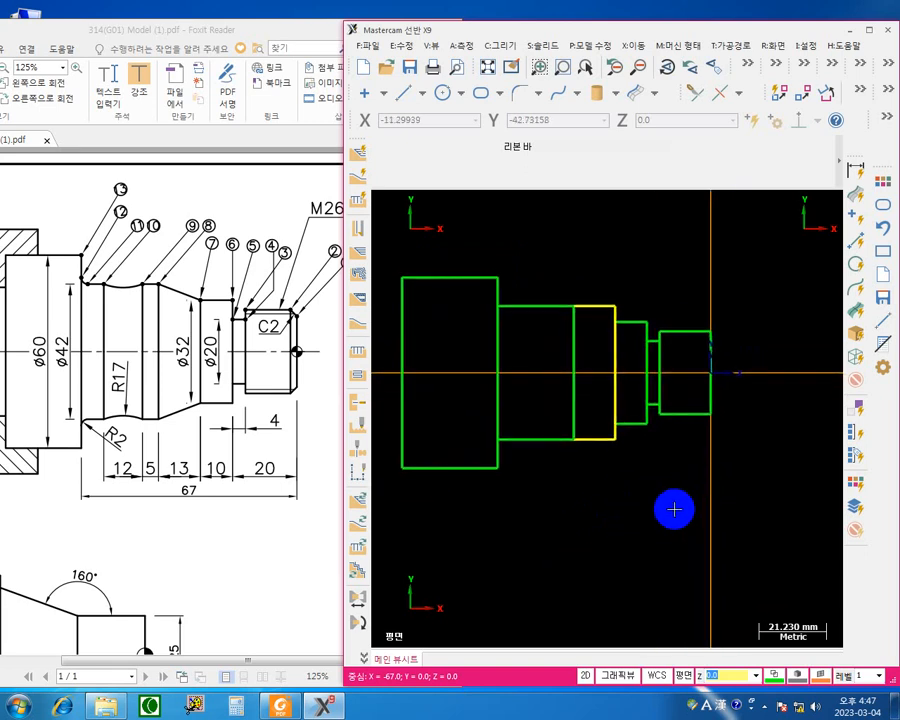
pyautogui.scroll(2, 651, 307)
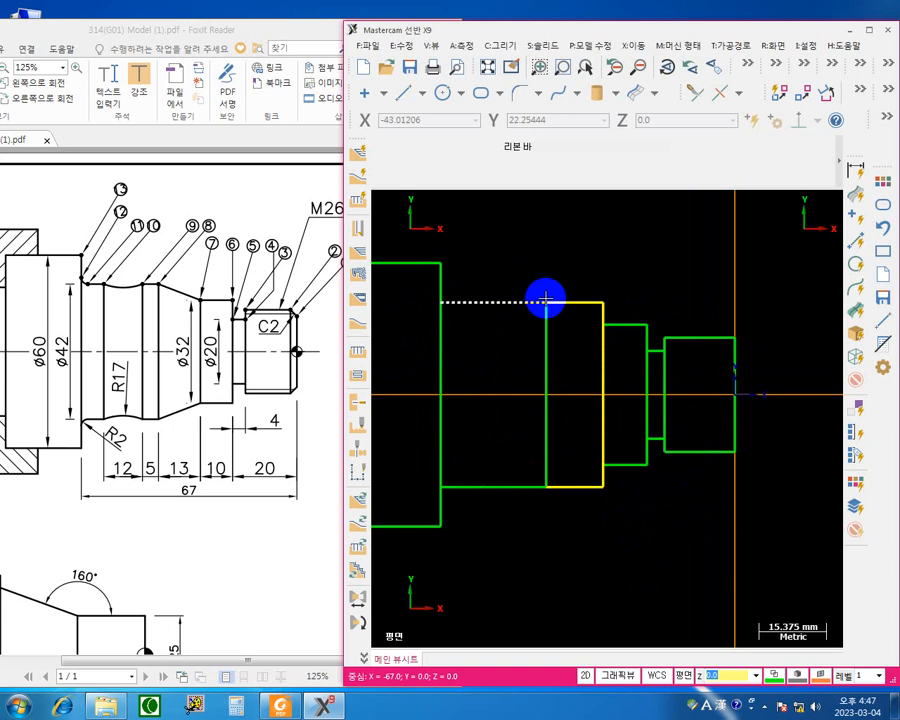
pyautogui.scroll(2, 605, 303)
pyautogui.scroll(-1, 635, 277)
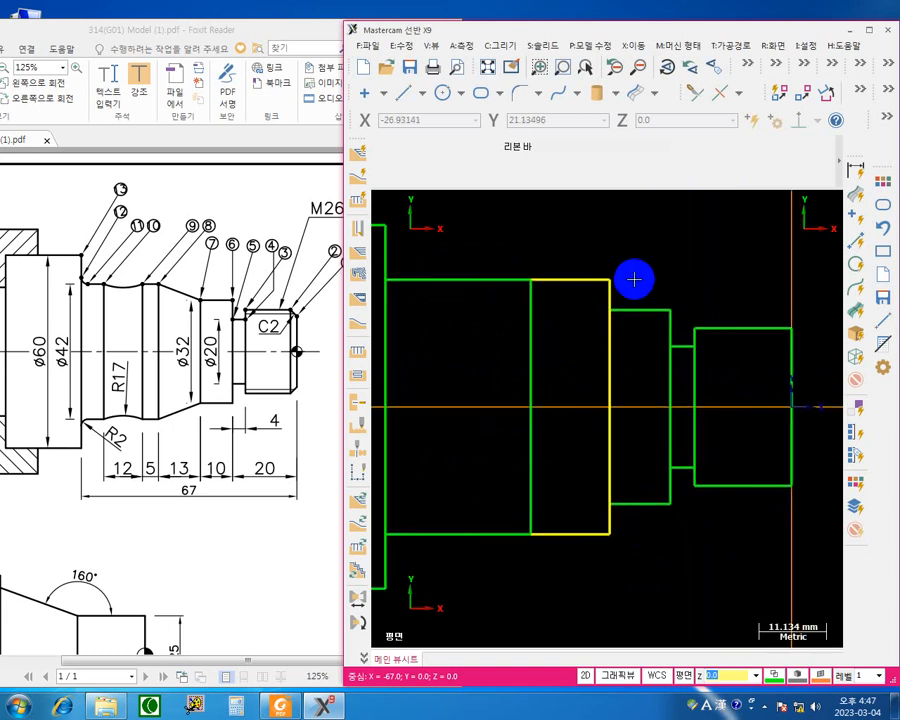
pyautogui.click(555, 290)
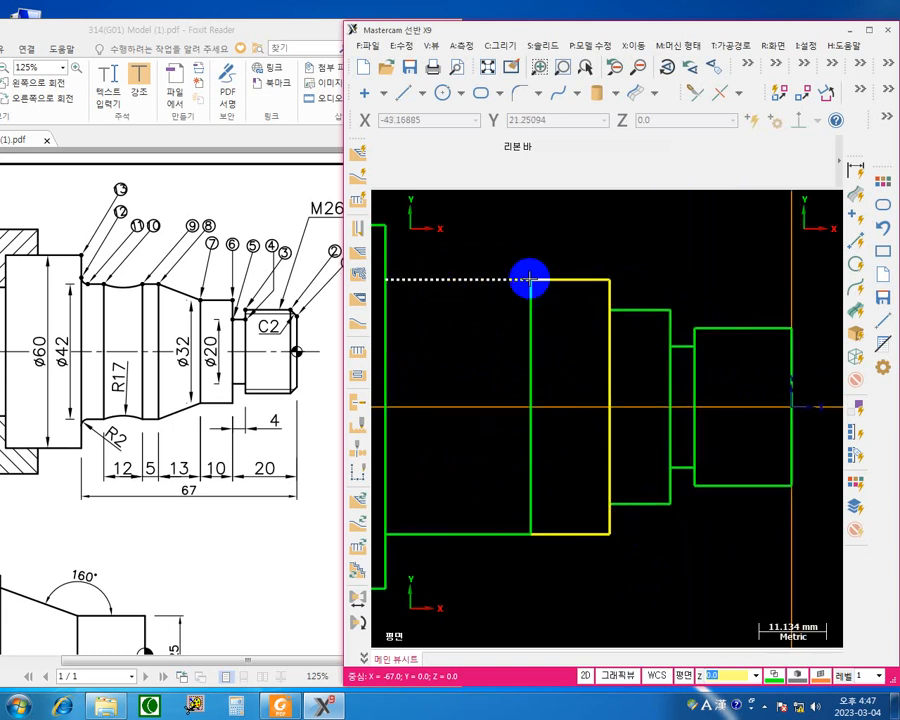
pyautogui.moveTo(650, 451); pyautogui.dragTo(615, 516, button='middle')
pyautogui.scroll(-4, 612, 418)
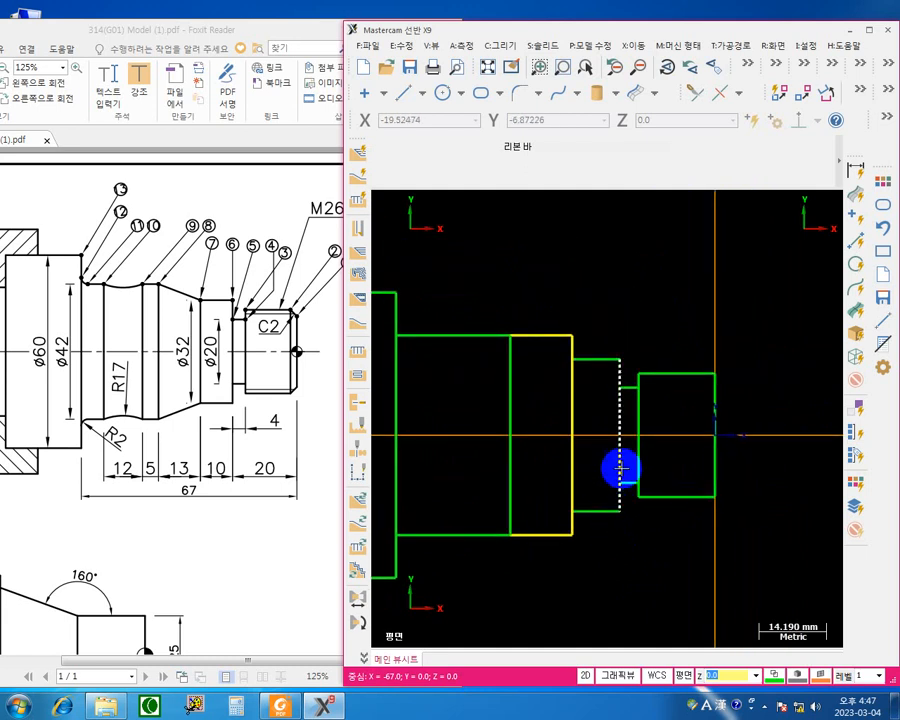
pyautogui.scroll(1, 554, 372)
pyautogui.moveTo(554, 372); pyautogui.dragTo(609, 263, button='middle')
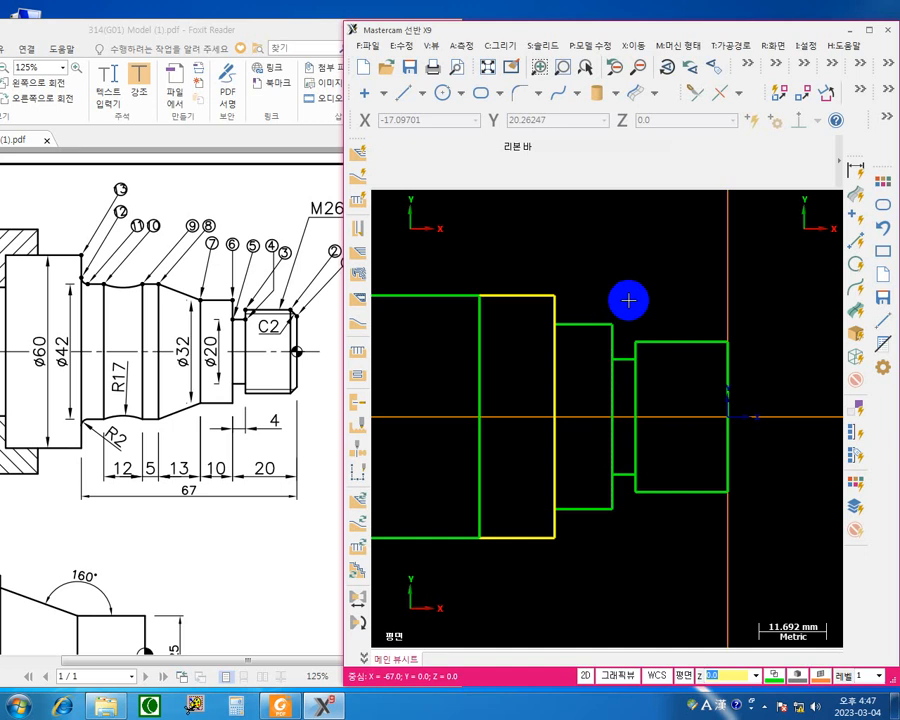
pyautogui.scroll(1, 628, 300)
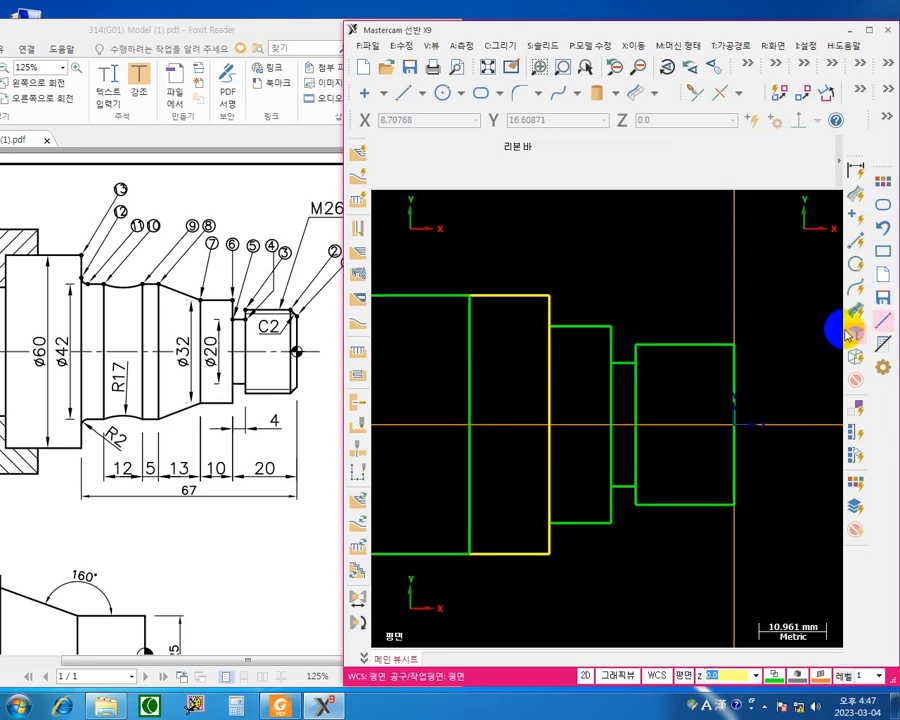
pyautogui.click(868, 32)
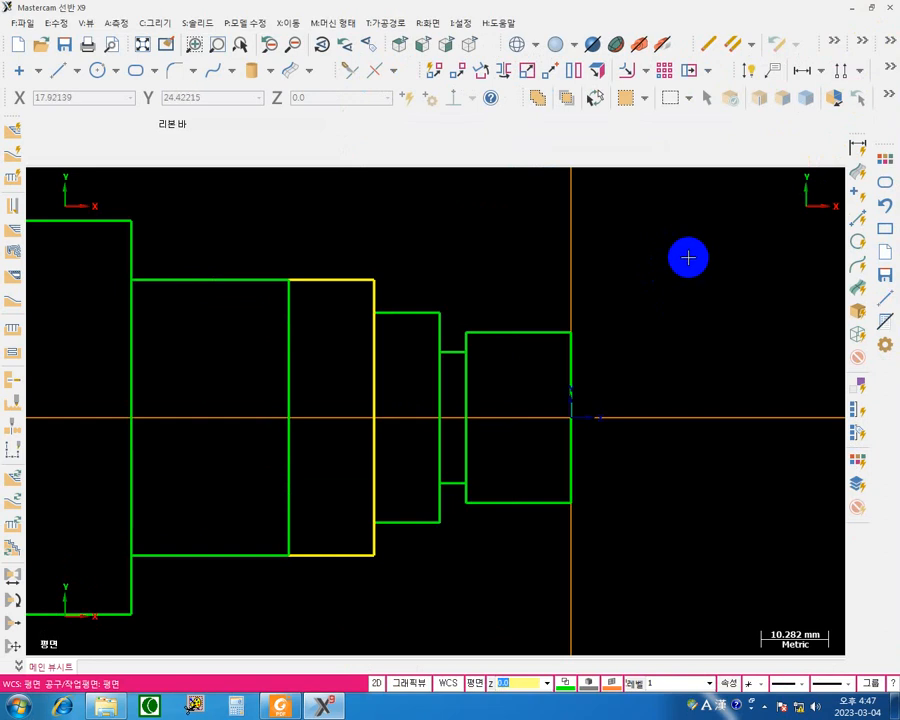
pyautogui.rightClick(683, 195)
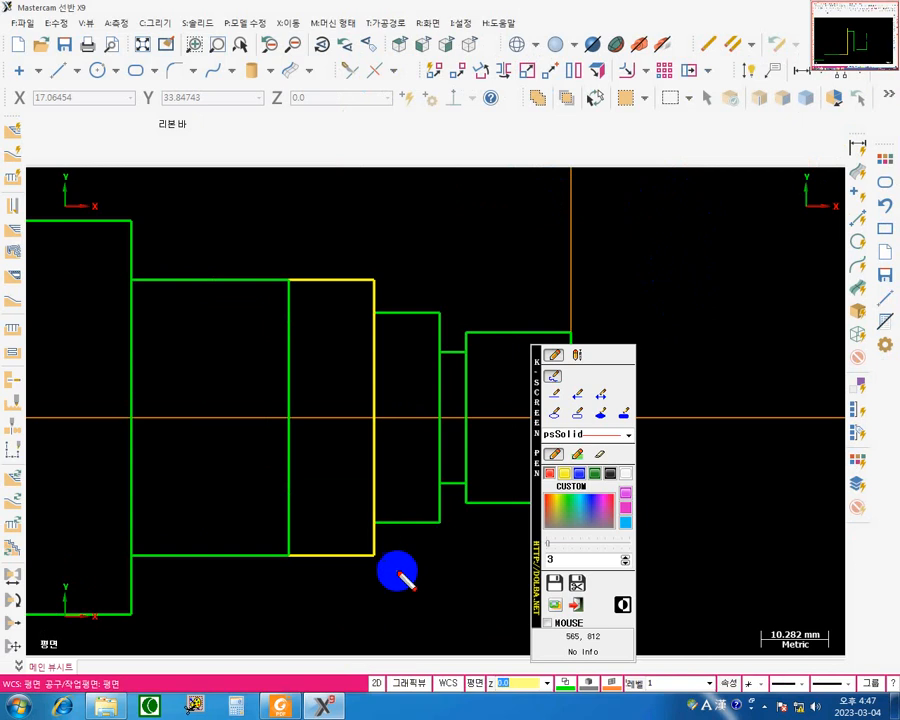
pyautogui.click(577, 414)
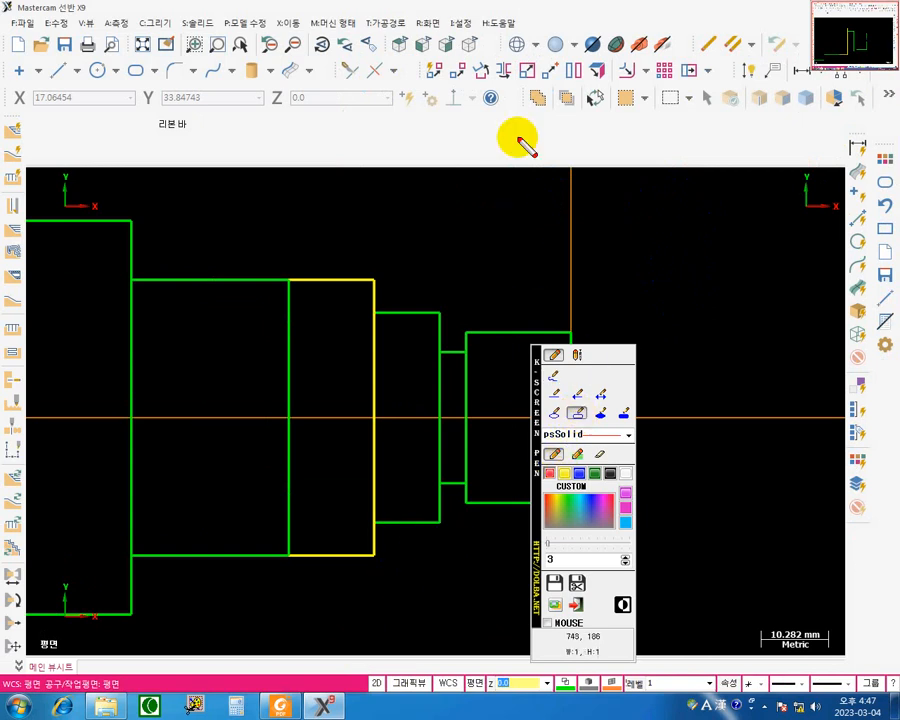
pyautogui.moveTo(420, 68)
pyautogui.mouseDown()
pyautogui.moveTo(546, 90)
pyautogui.moveTo(698, 75)
pyautogui.moveTo(737, 83)
pyautogui.mouseUp()
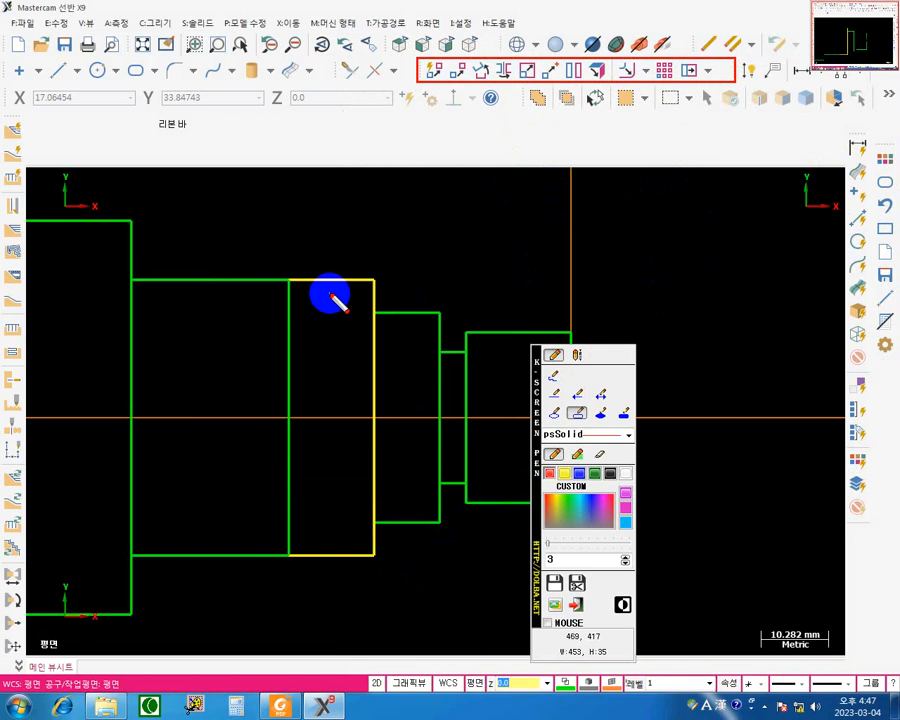
pyautogui.click(578, 397)
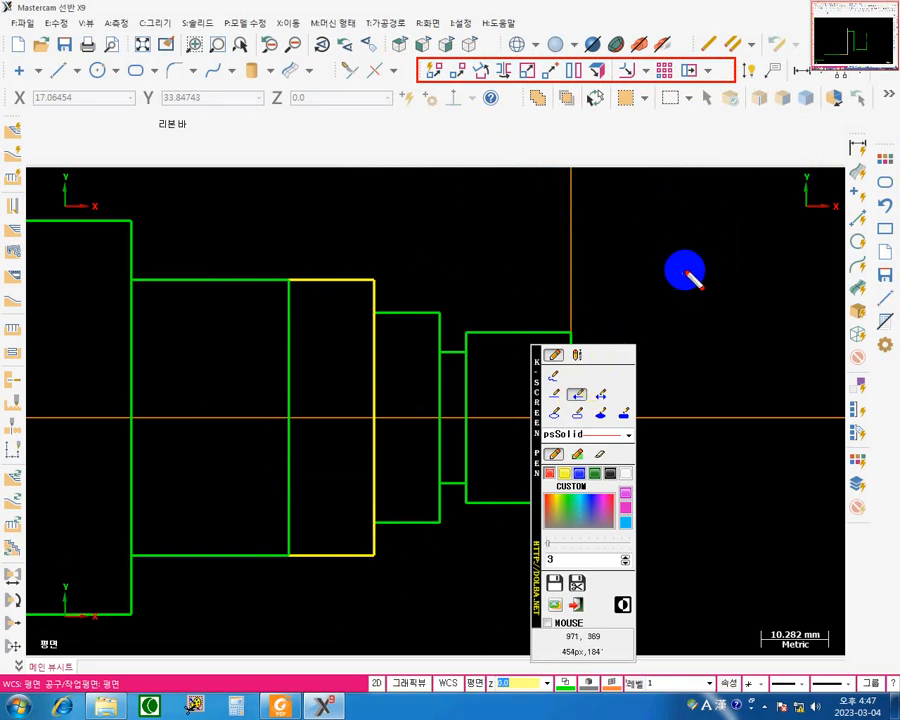
pyautogui.moveTo(718, 237); pyautogui.dragTo(699, 82)
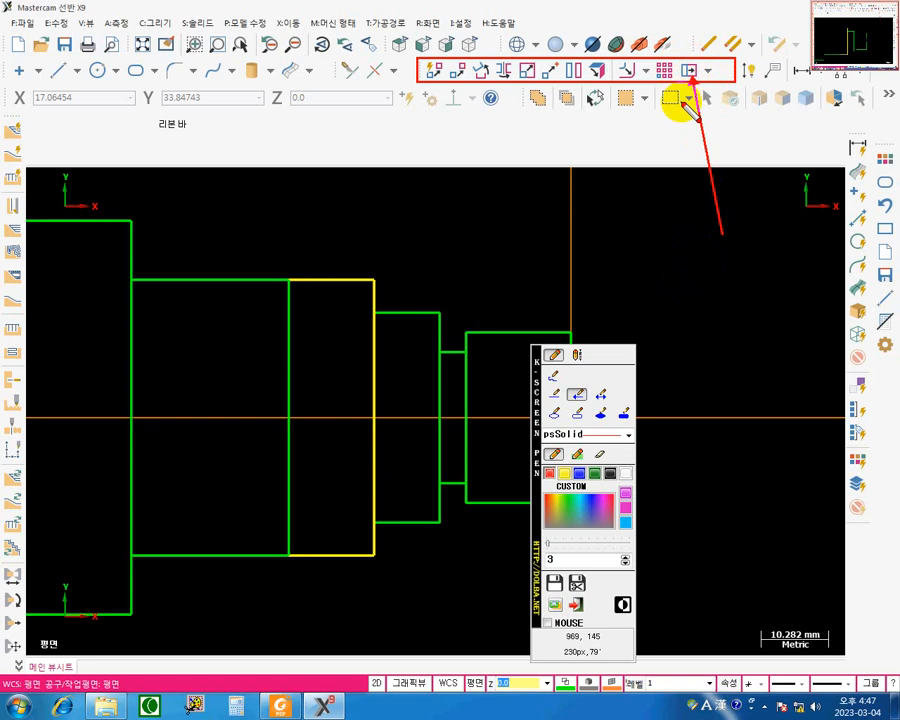
pyautogui.press('Escape')
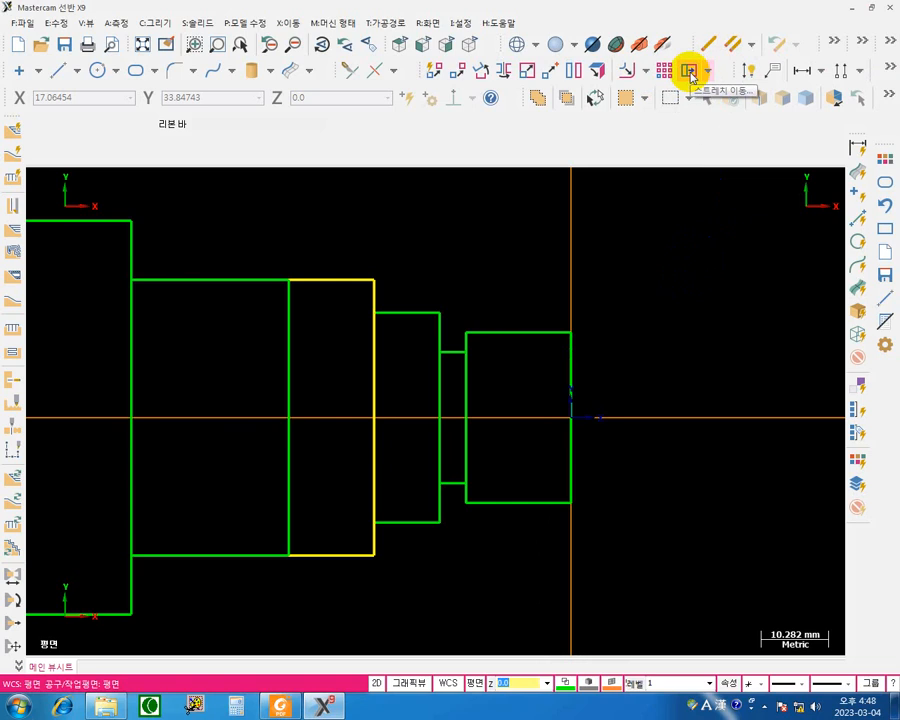
pyautogui.click(689, 72)
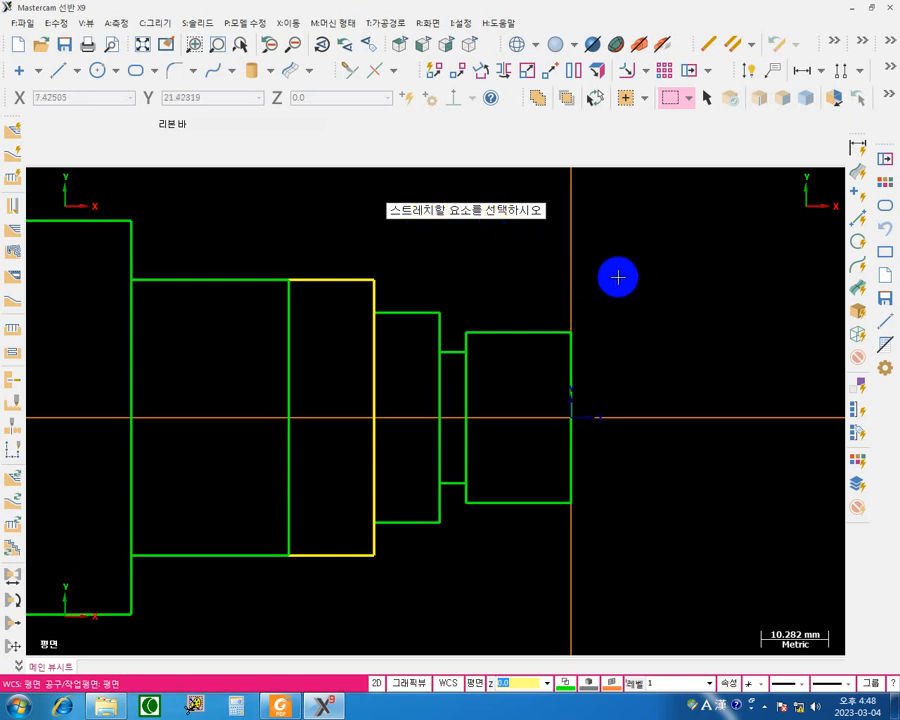
pyautogui.hotkey('ctrl', '1')
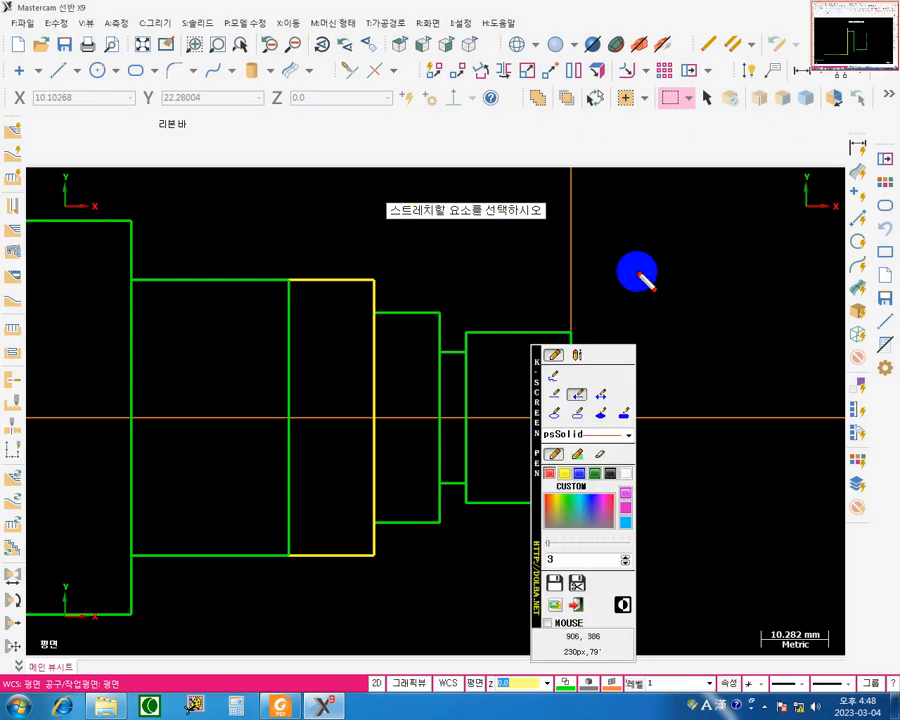
pyautogui.moveTo(538, 424); pyautogui.dragTo(730, 378)
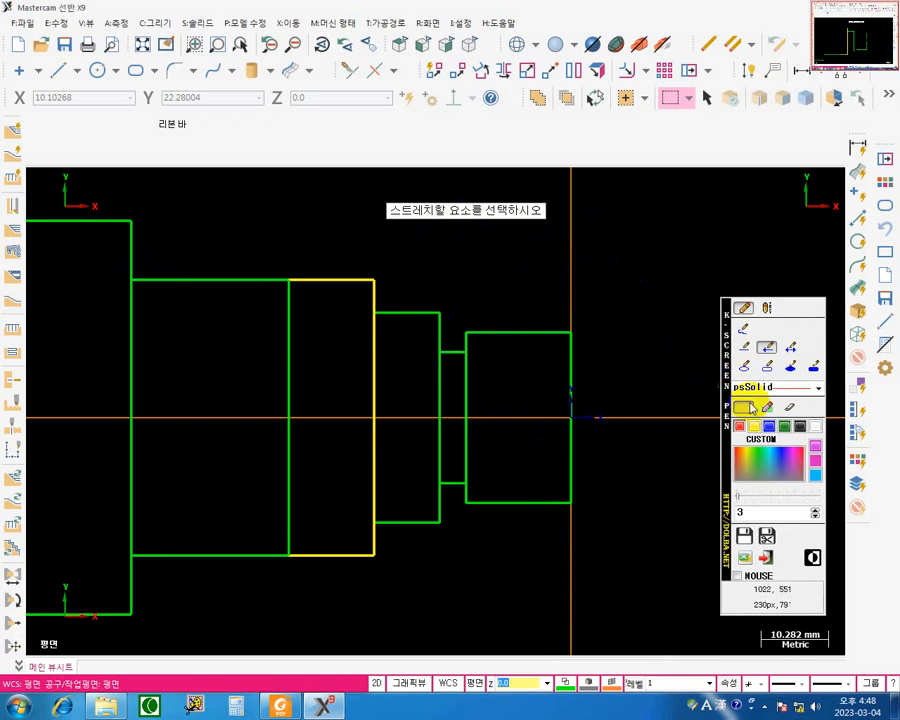
pyautogui.click(816, 428)
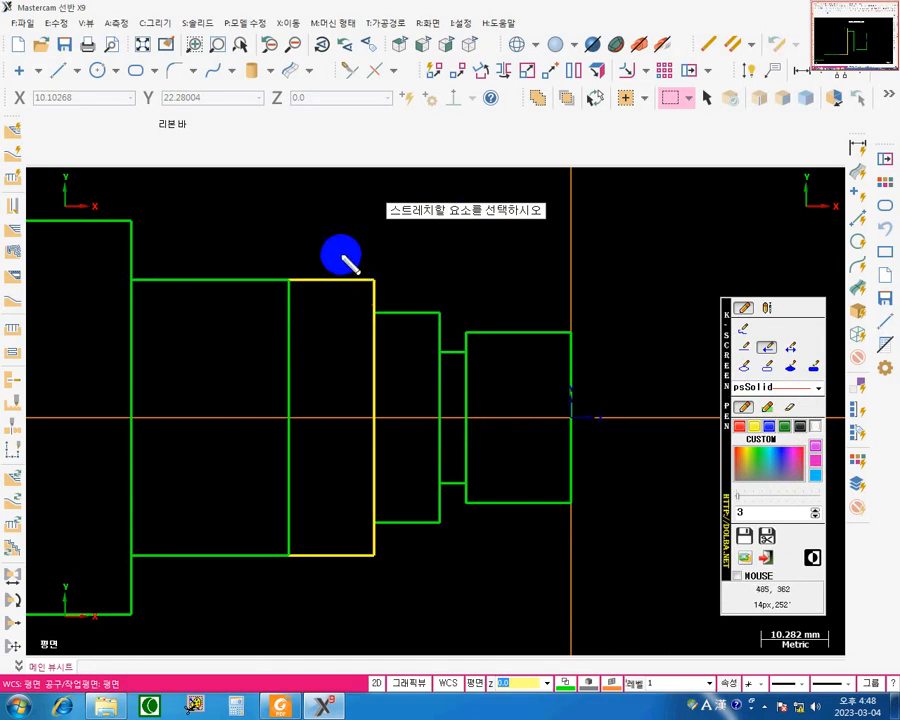
pyautogui.moveTo(338, 251); pyautogui.dragTo(338, 278)
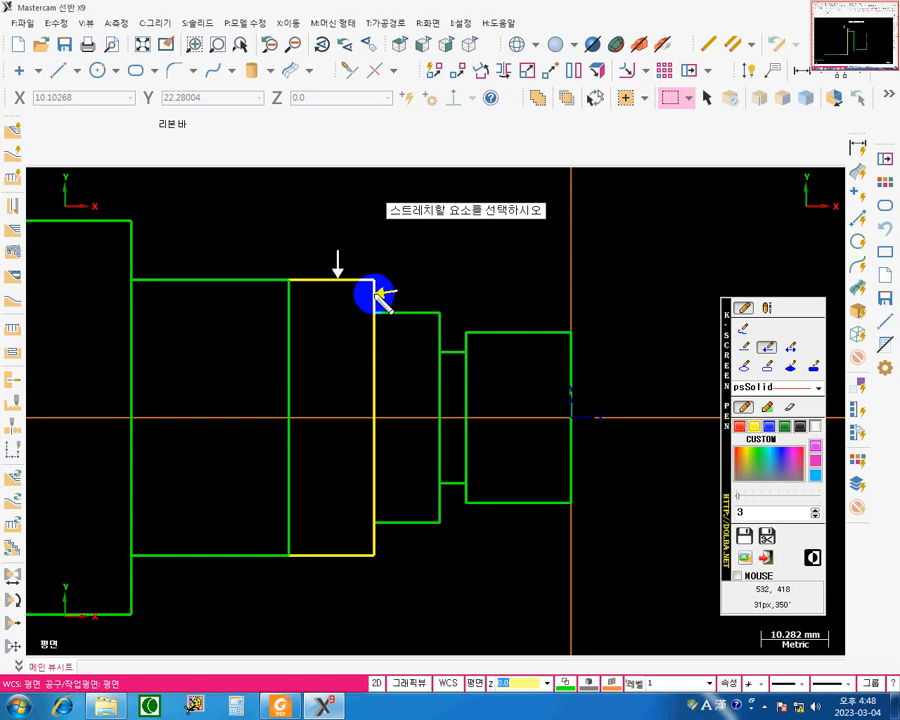
pyautogui.moveTo(374, 294); pyautogui.dragTo(376, 294)
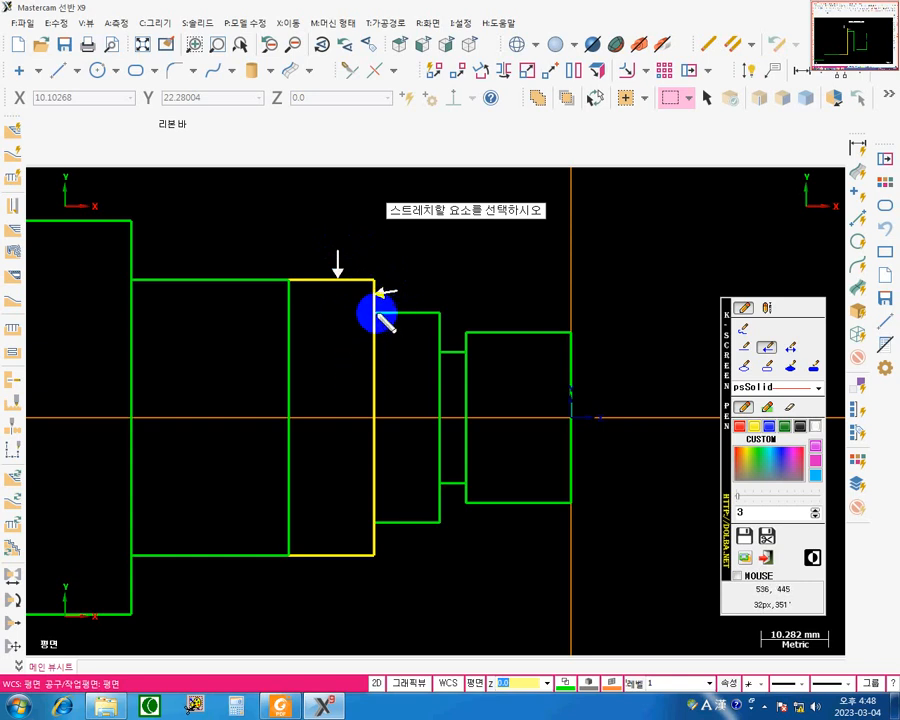
pyautogui.click(743, 347)
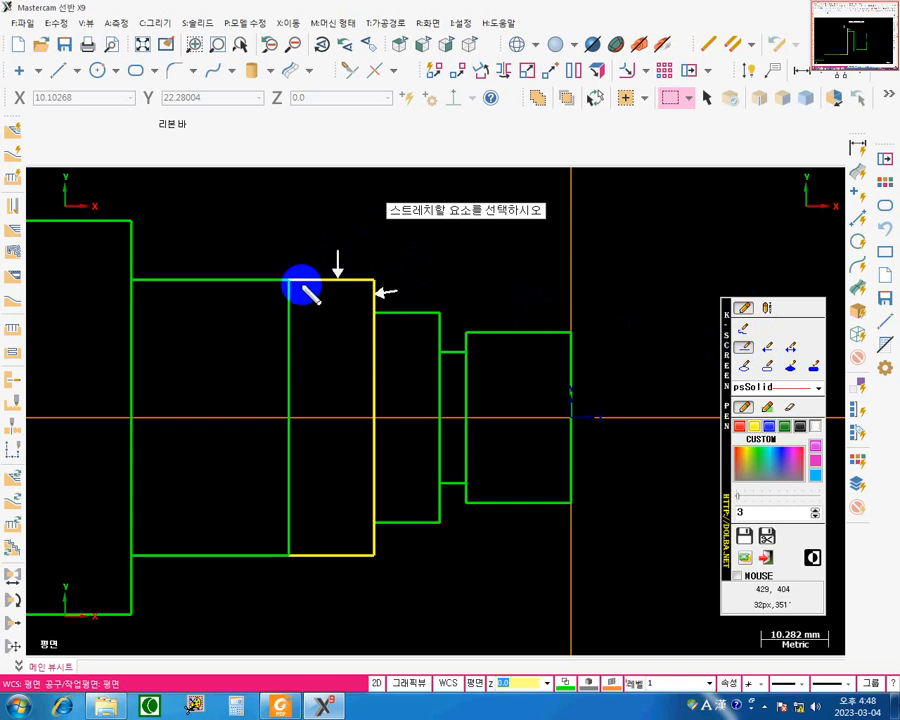
pyautogui.moveTo(289, 279); pyautogui.dragTo(374, 313)
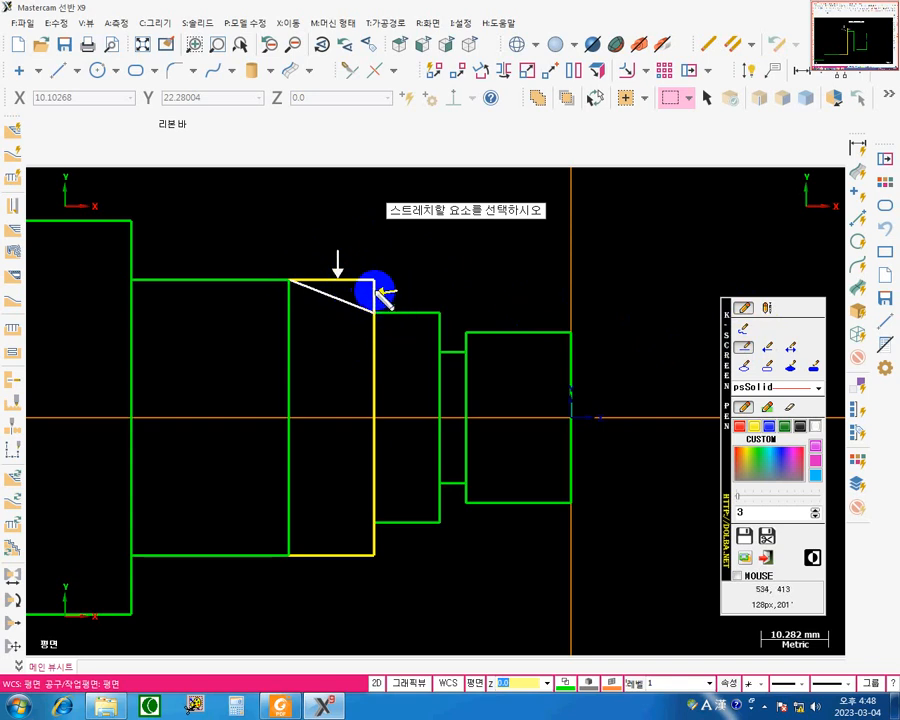
pyautogui.moveTo(372, 283); pyautogui.dragTo(374, 308)
pyautogui.press('Escape')
pyautogui.press('Return')
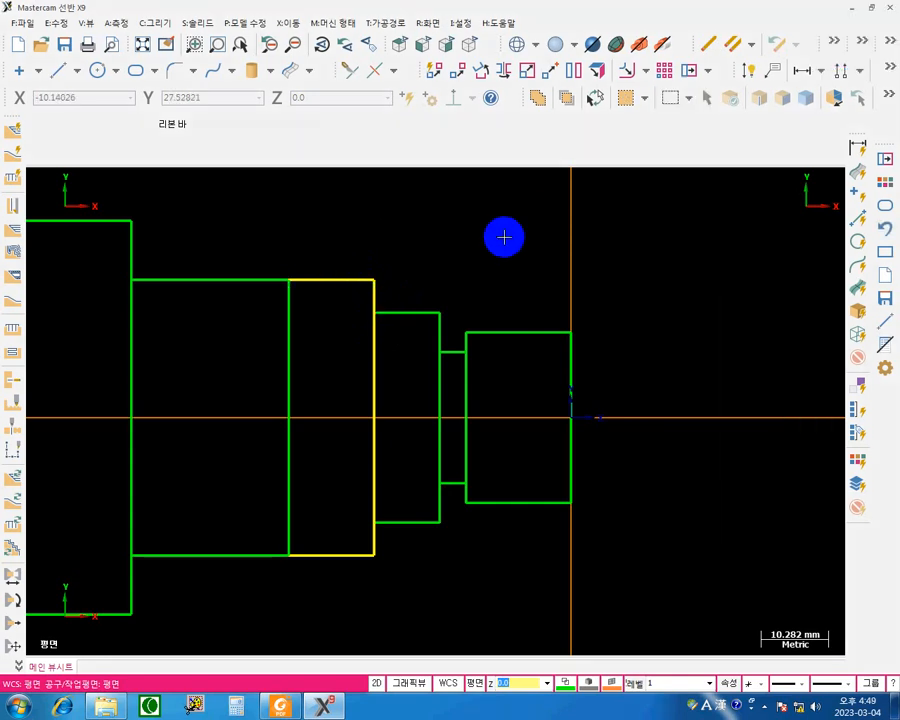
pyautogui.click(688, 70)
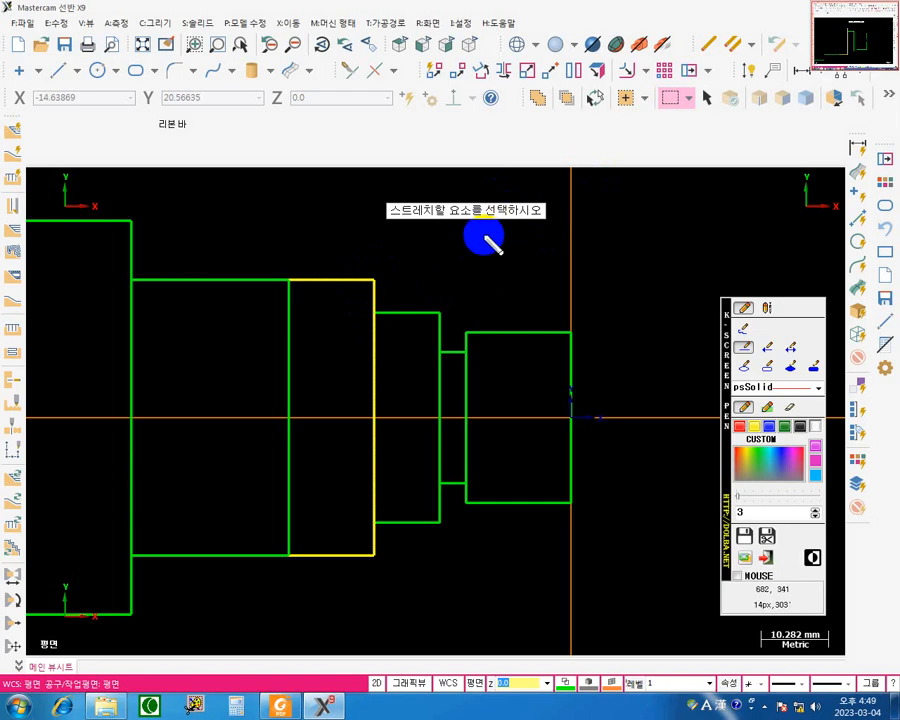
pyautogui.click(767, 369)
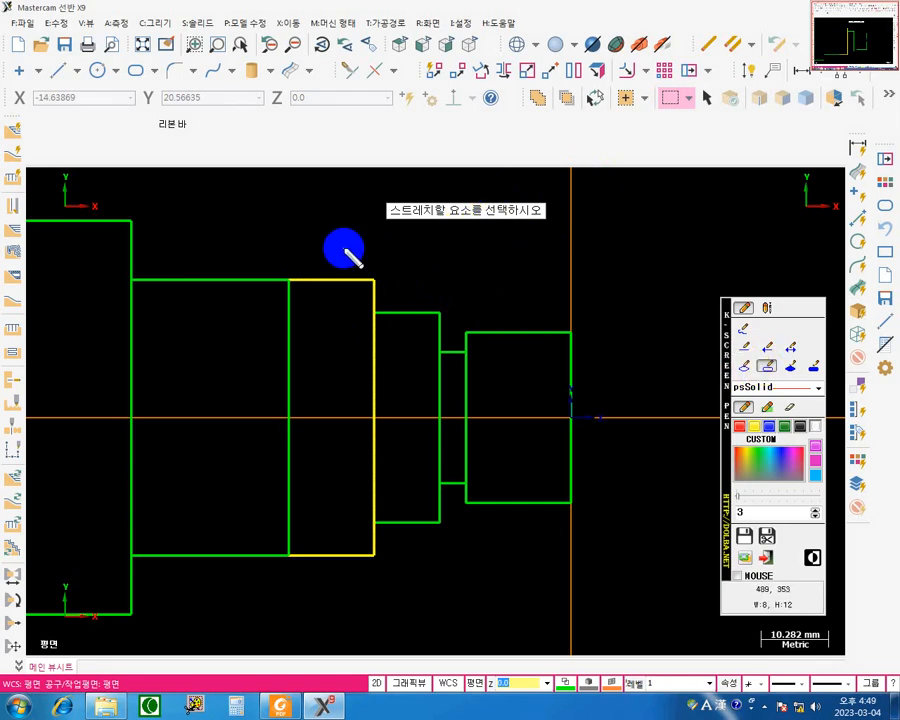
pyautogui.moveTo(343, 248)
pyautogui.mouseDown()
pyautogui.moveTo(376, 294)
pyautogui.moveTo(394, 298)
pyautogui.mouseUp()
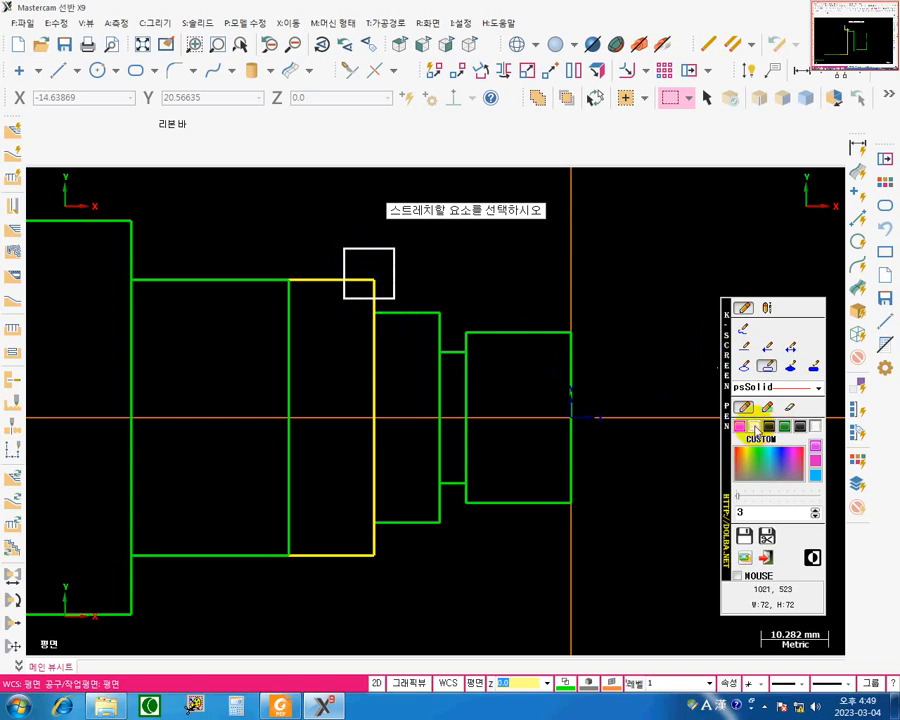
pyautogui.click(742, 329)
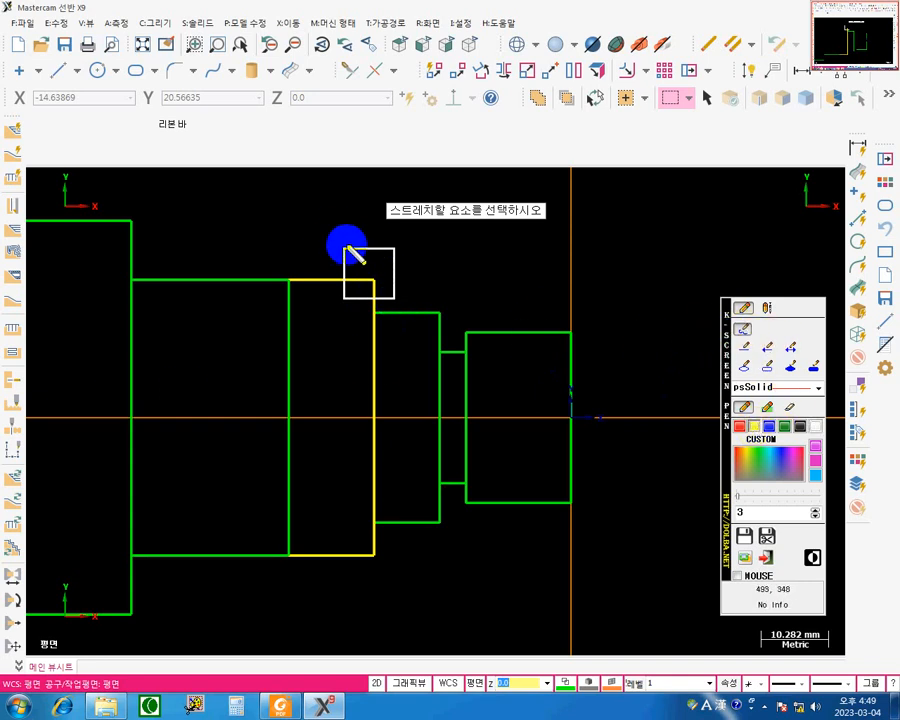
pyautogui.moveTo(345, 245); pyautogui.dragTo(347, 248)
pyautogui.moveTo(396, 292)
pyautogui.mouseDown()
pyautogui.moveTo(392, 299)
pyautogui.moveTo(396, 293)
pyautogui.mouseUp()
pyautogui.moveTo(390, 217); pyautogui.dragTo(410, 218)
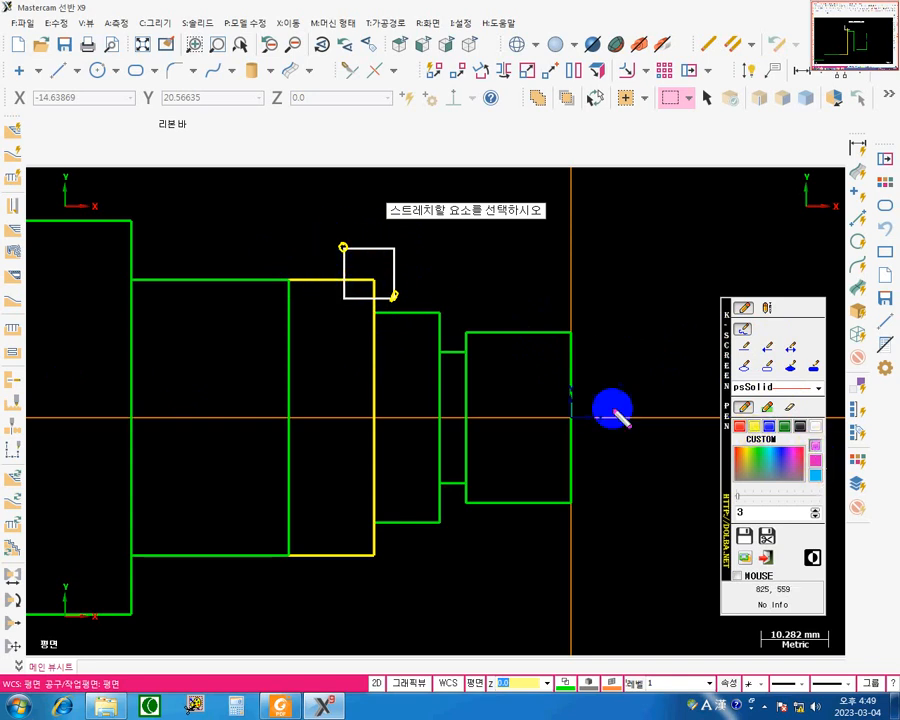
pyautogui.moveTo(322, 271); pyautogui.dragTo(331, 264)
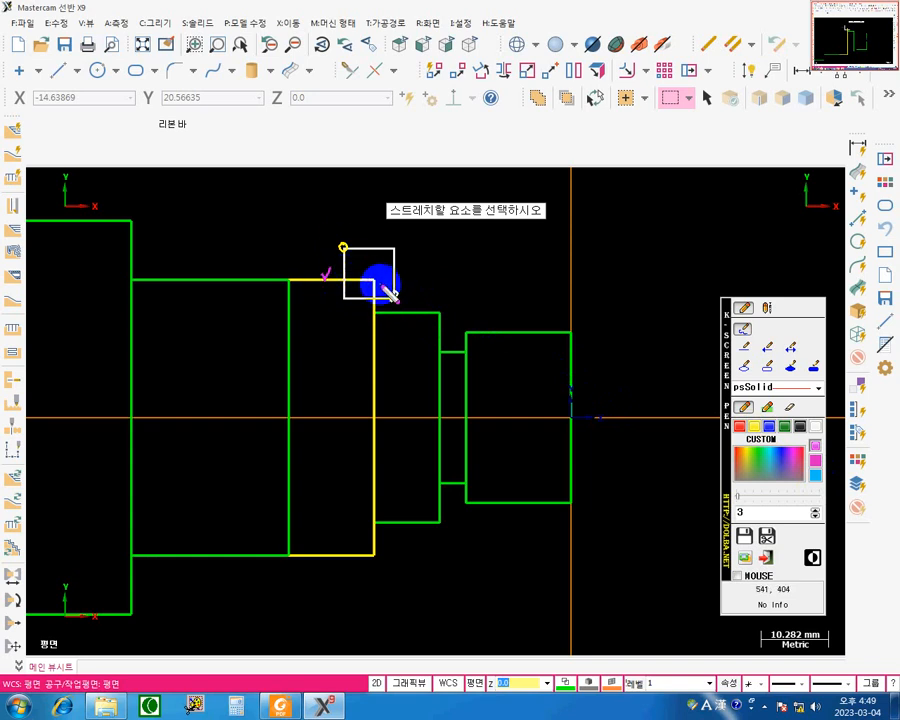
pyautogui.moveTo(384, 330)
pyautogui.mouseDown()
pyautogui.moveTo(376, 332)
pyautogui.moveTo(386, 338)
pyautogui.mouseUp()
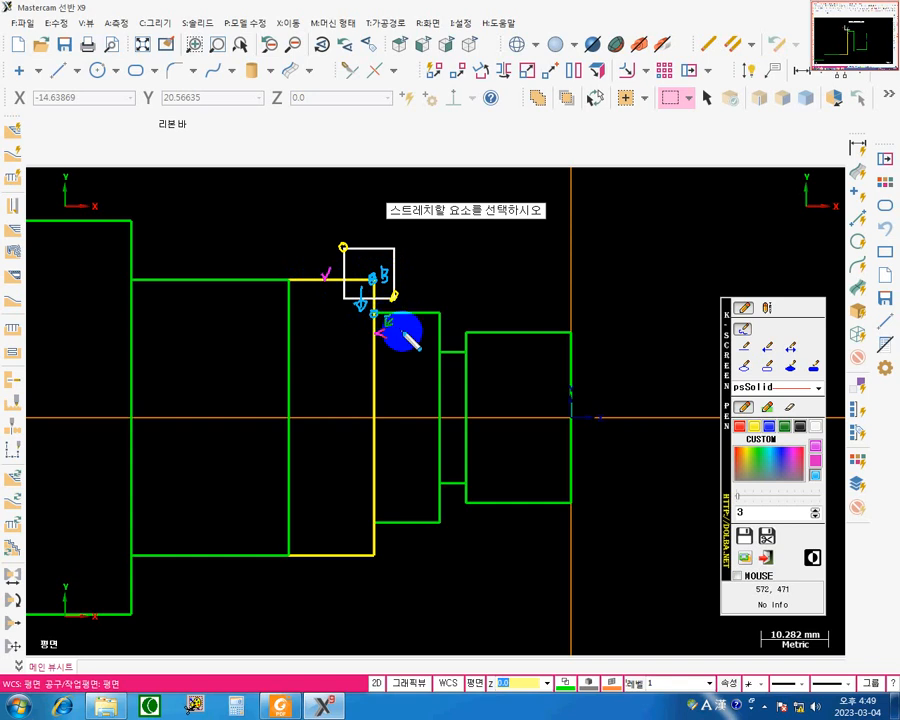
pyautogui.press('Escape')
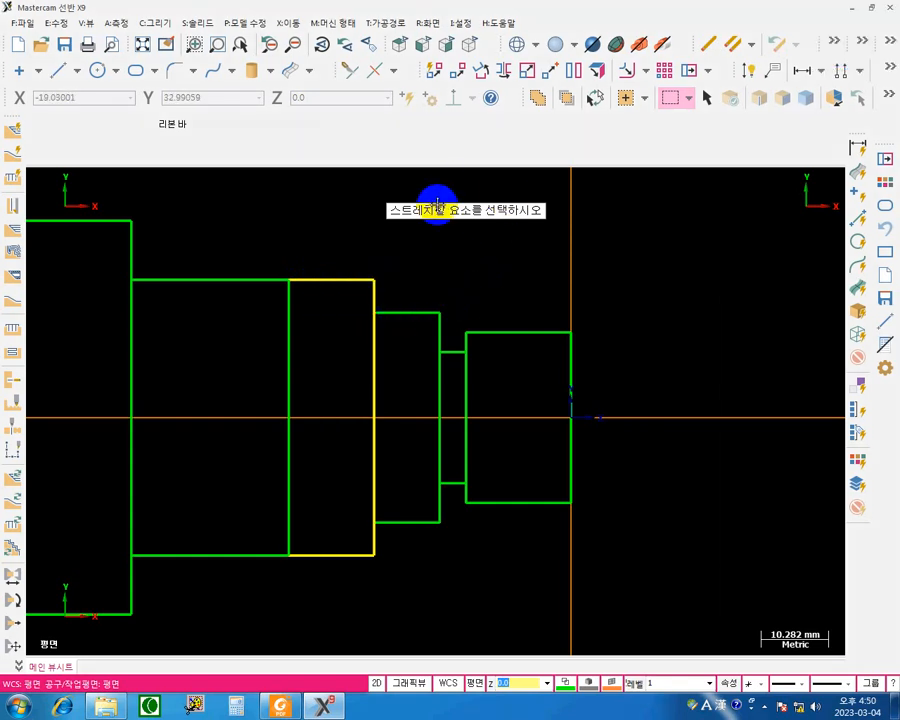
pyautogui.click(345, 249)
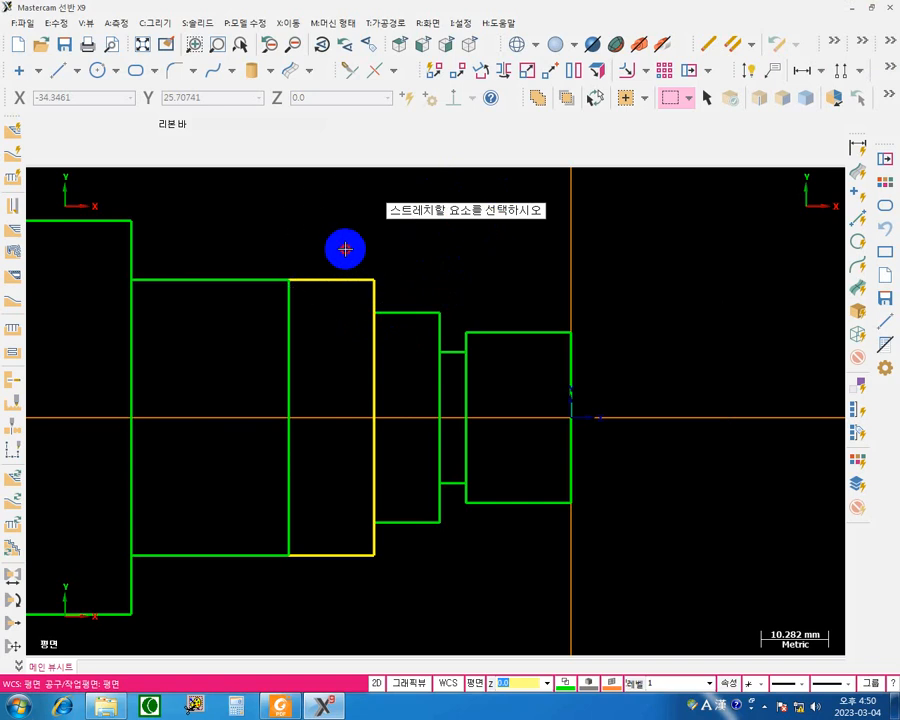
pyautogui.press('Return')
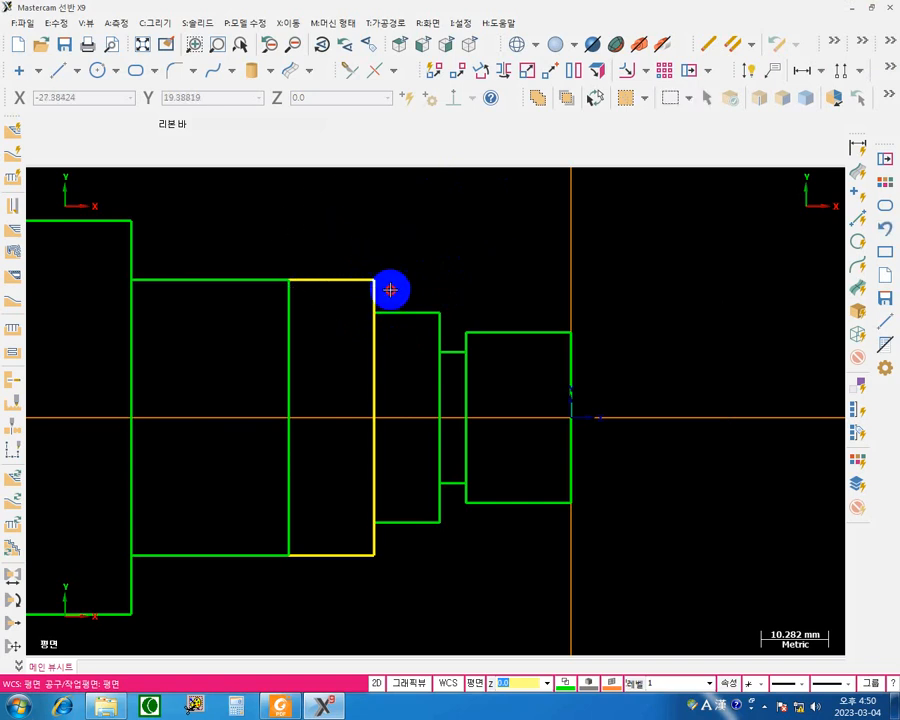
pyautogui.moveTo(338, 254); pyautogui.dragTo(424, 293)
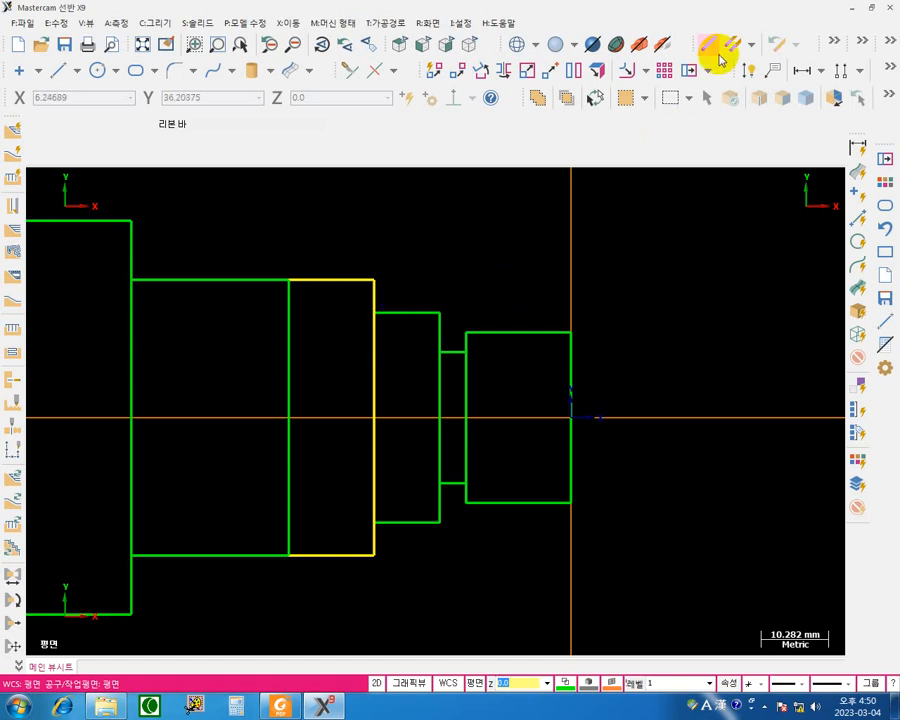
# Start a Stretch on the yellow section's upper-right corner, window-selecting its top and right lines, and set it to move instead of copy.
pyautogui.click(689, 71)
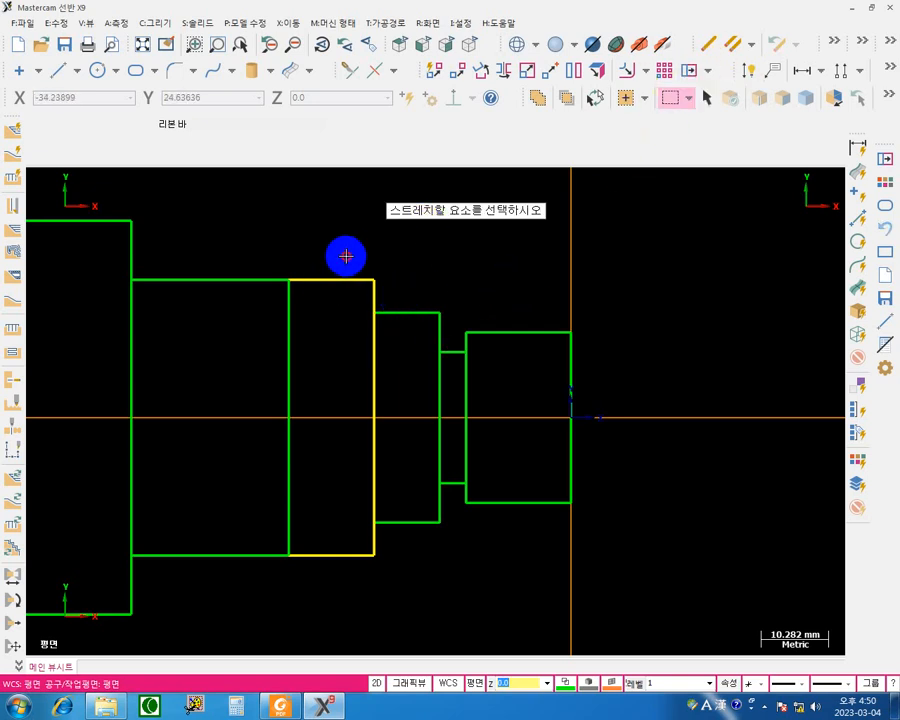
pyautogui.moveTo(346, 256); pyautogui.dragTo(399, 297)
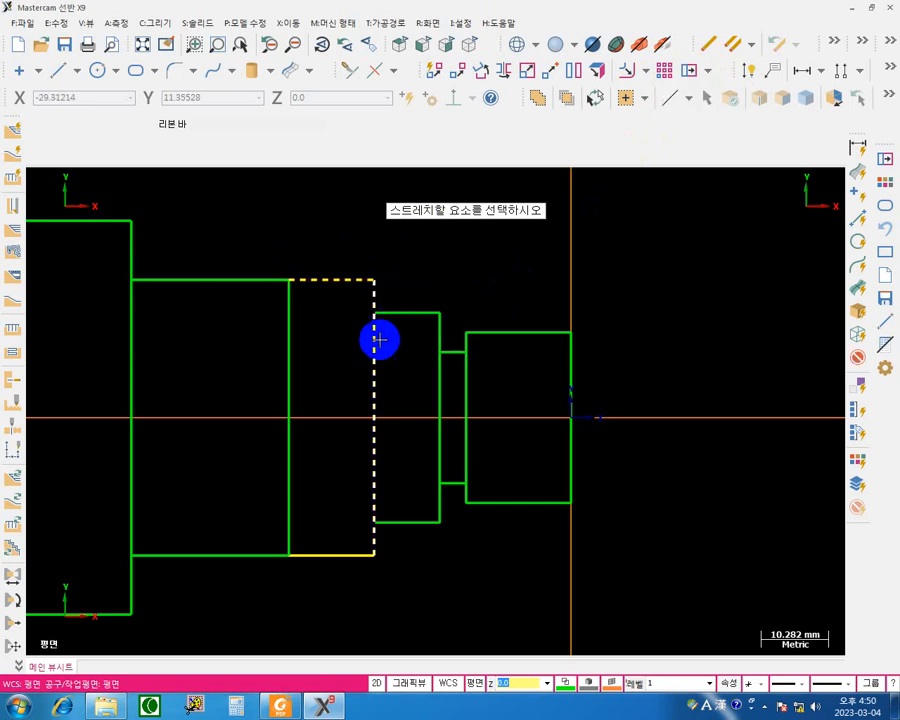
pyautogui.click(583, 225)
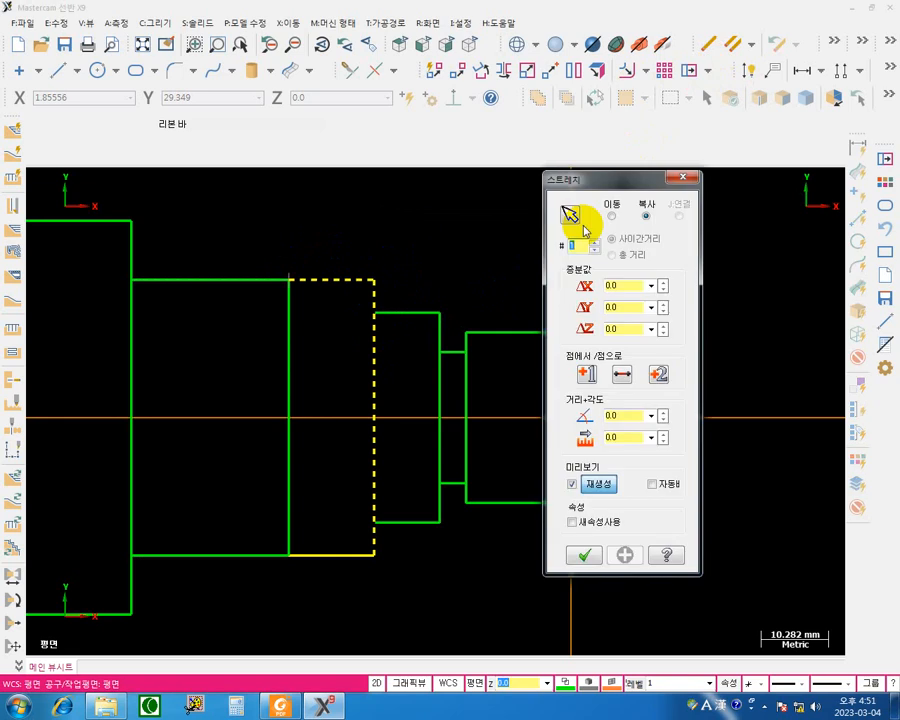
pyautogui.moveTo(630, 180); pyautogui.dragTo(697, 182)
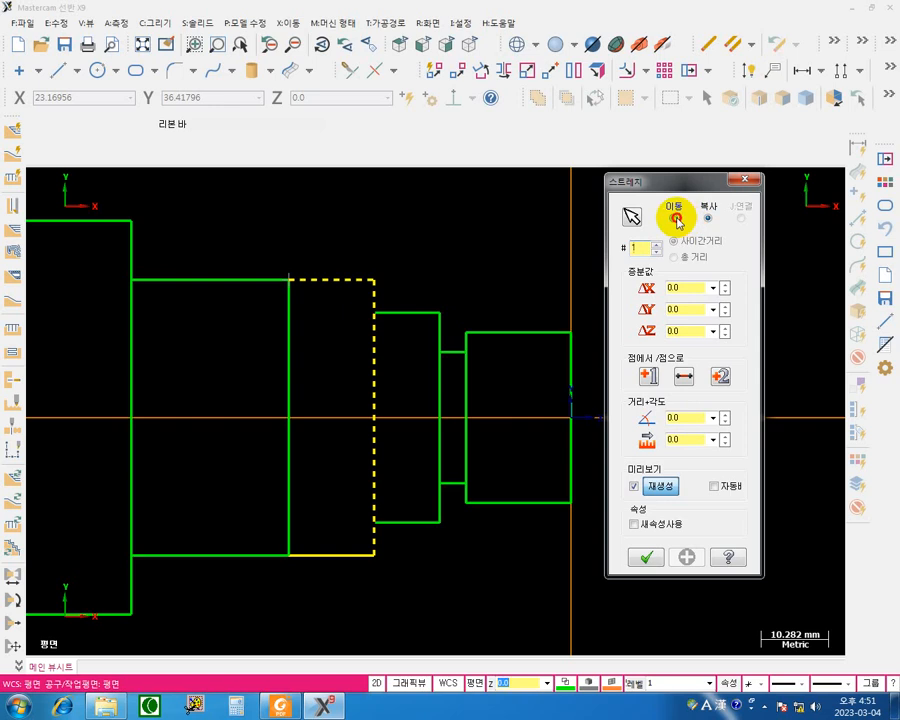
pyautogui.click(676, 218)
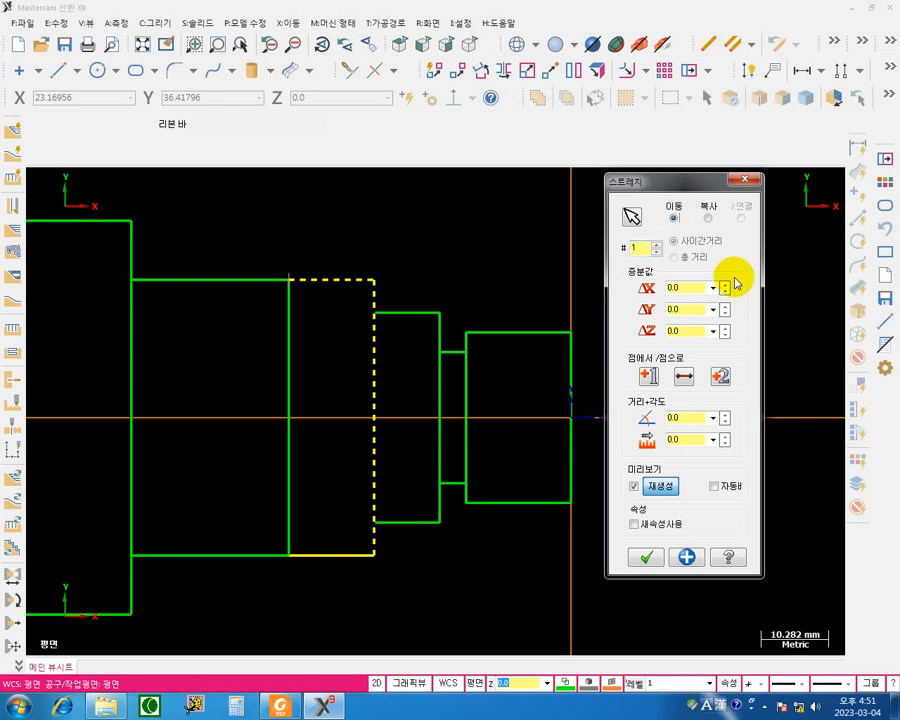
pyautogui.click(708, 221)
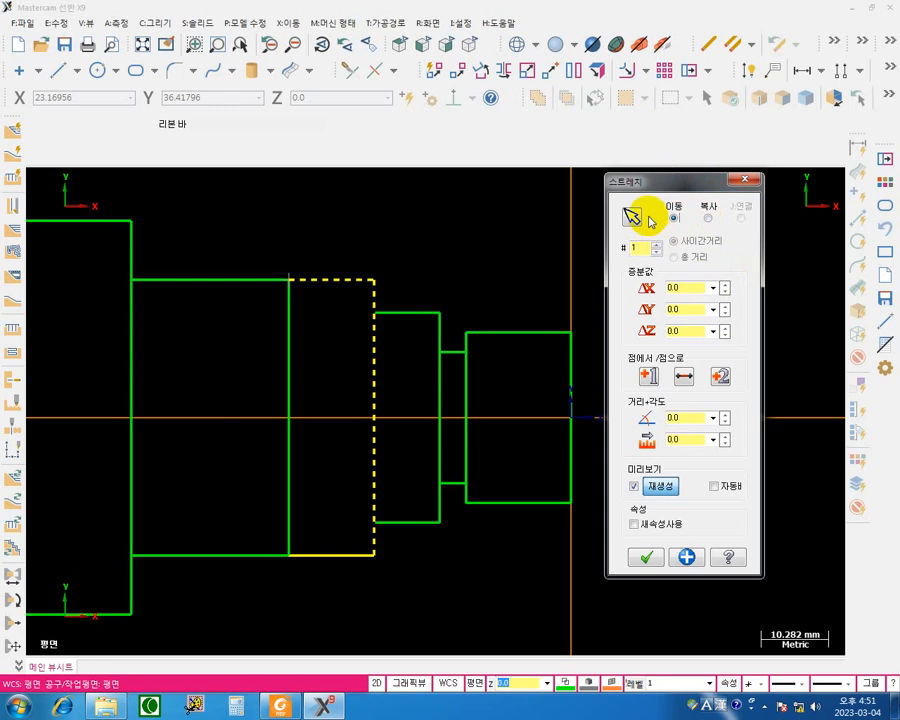
pyautogui.click(673, 205)
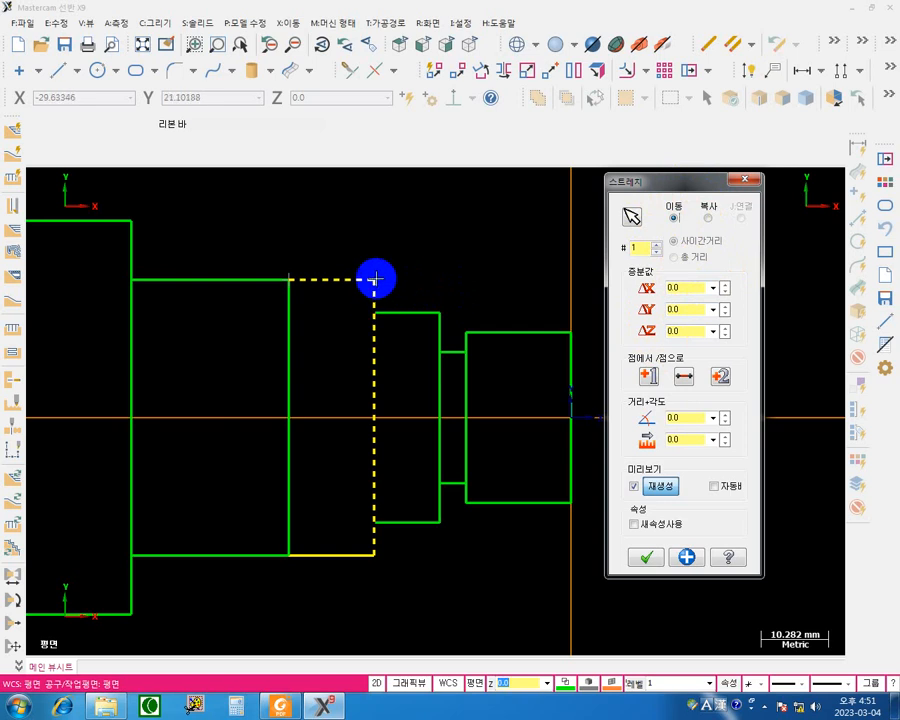
# Check the diameters at both ends of the taper in the PDF drawing and return to Mastercam.
pyautogui.click(682, 310)
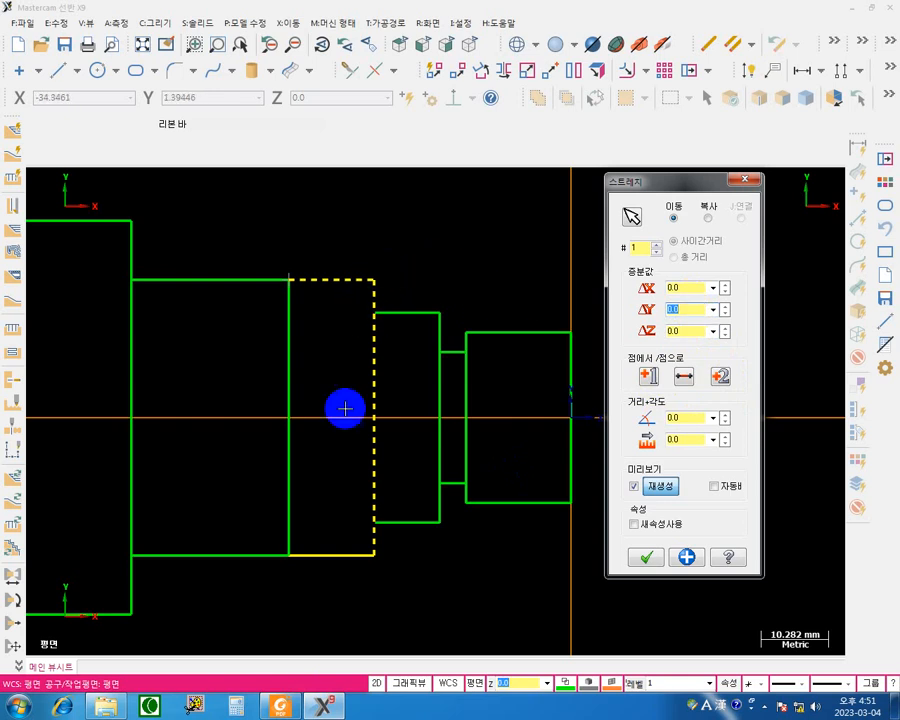
pyautogui.click(281, 707)
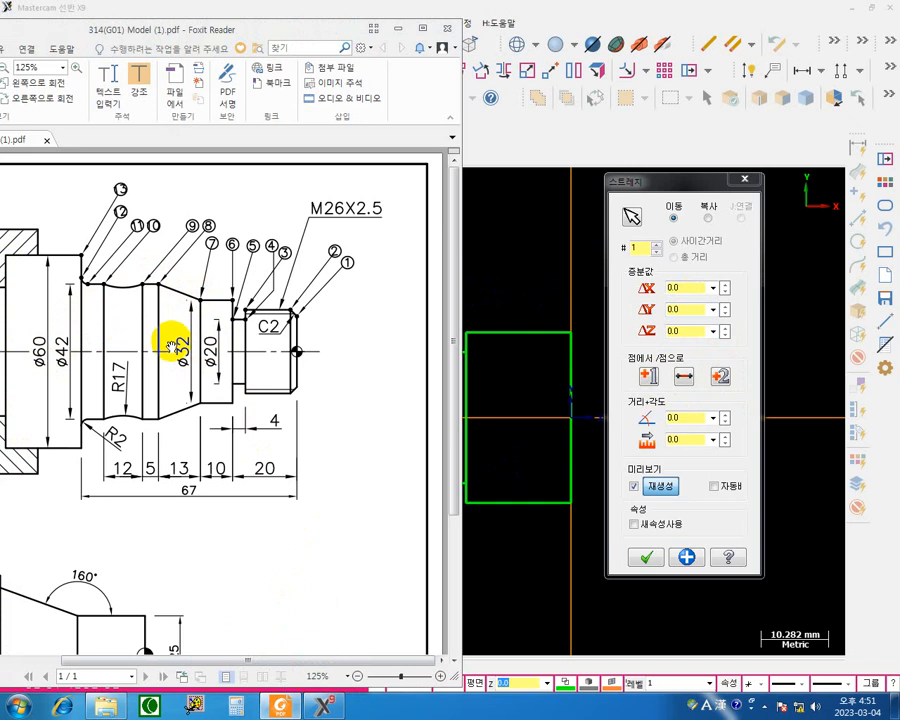
pyautogui.click(628, 15)
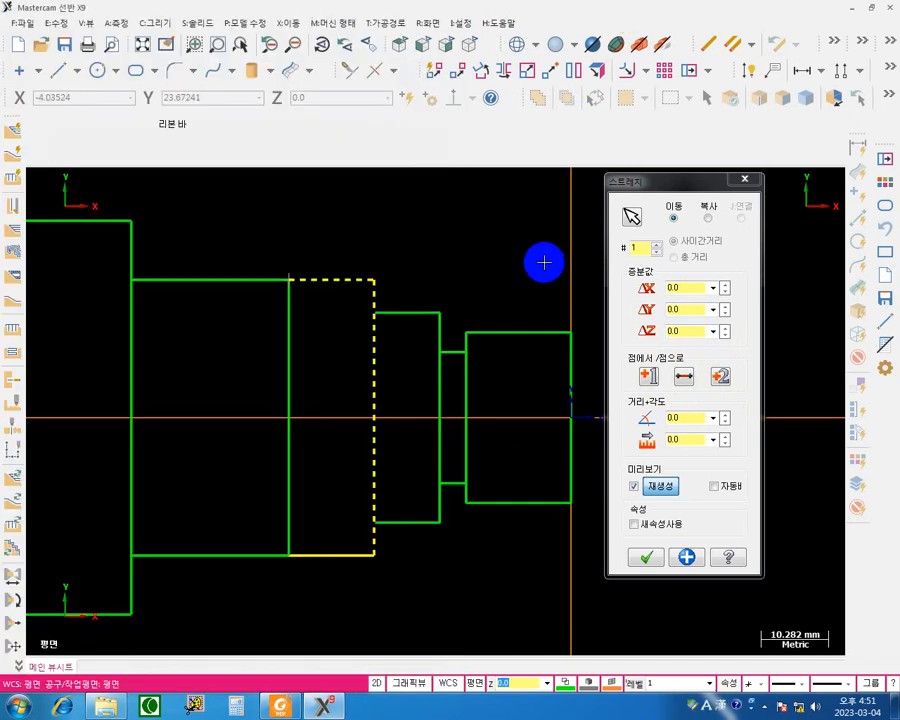
# Annotate the view with the screen pen, writing Ø42 and Ø32 on the neighbouring sections and 5 at both step corners.
pyautogui.hotkey('ctrl', 'F1')
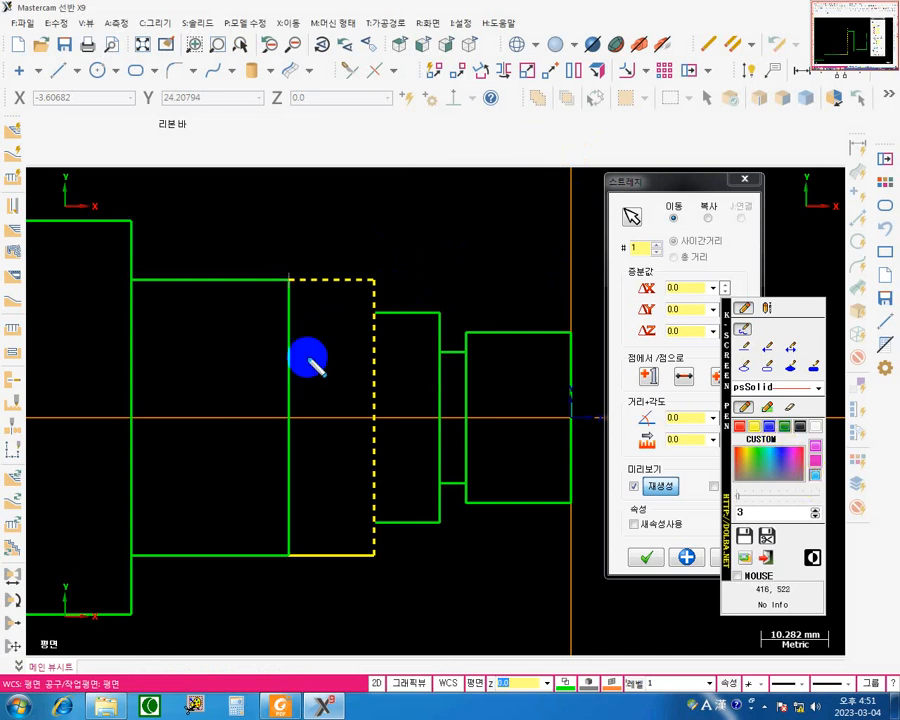
pyautogui.moveTo(256, 348)
pyautogui.mouseDown()
pyautogui.moveTo(244, 370)
pyautogui.moveTo(267, 360)
pyautogui.moveTo(287, 370)
pyautogui.mouseUp()
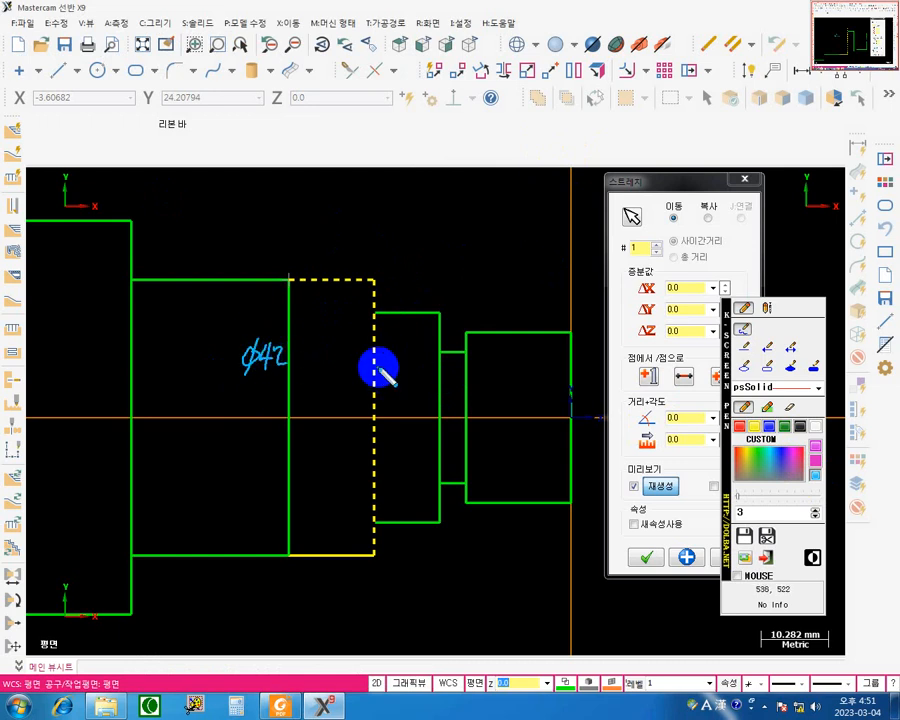
pyautogui.moveTo(376, 368)
pyautogui.mouseDown()
pyautogui.moveTo(412, 382)
pyautogui.moveTo(418, 369)
pyautogui.mouseUp()
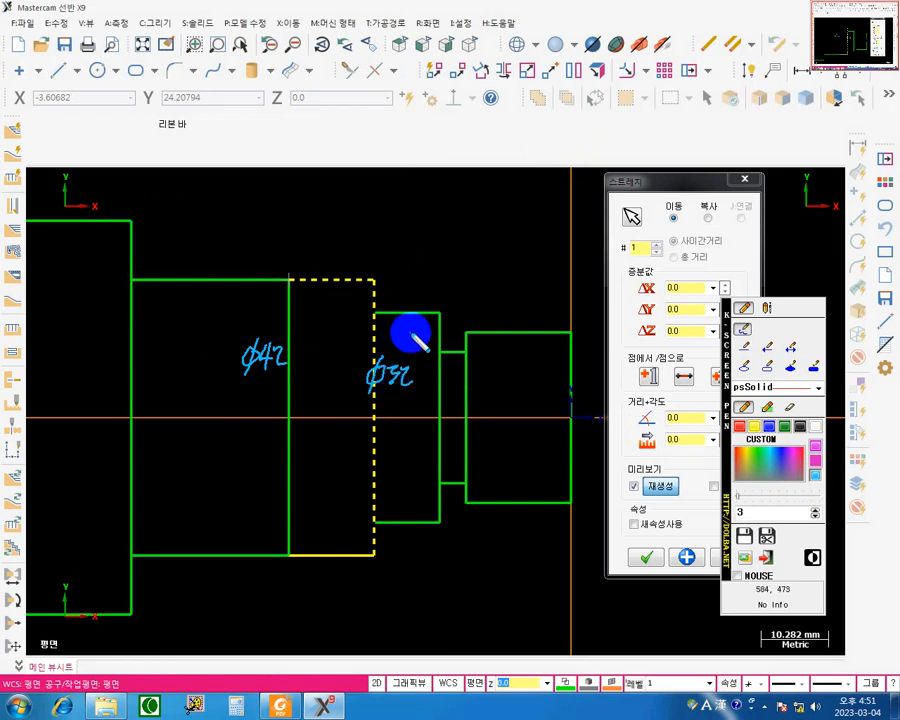
pyautogui.moveTo(386, 287); pyautogui.dragTo(389, 308)
pyautogui.moveTo(386, 288); pyautogui.dragTo(396, 285)
pyautogui.moveTo(392, 533)
pyautogui.mouseDown()
pyautogui.moveTo(386, 545)
pyautogui.moveTo(392, 541)
pyautogui.mouseUp()
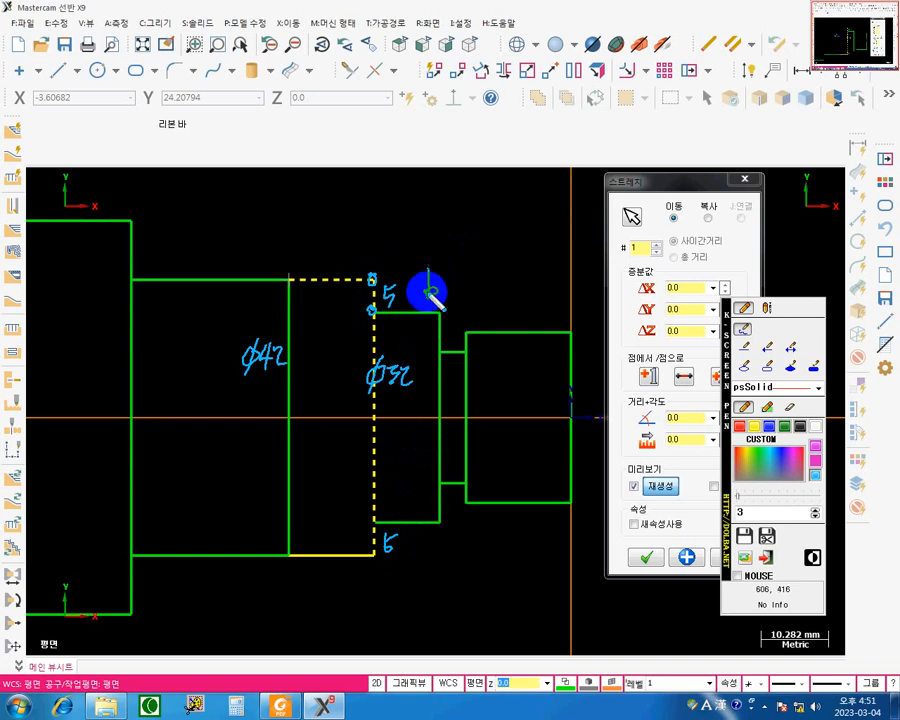
# Mark the downward direction, the Y increment, +5 for upward and -5 for downward with the screen pen, and clear all marks.
pyautogui.moveTo(427, 292); pyautogui.dragTo(425, 294)
pyautogui.moveTo(642, 299); pyautogui.dragTo(654, 311)
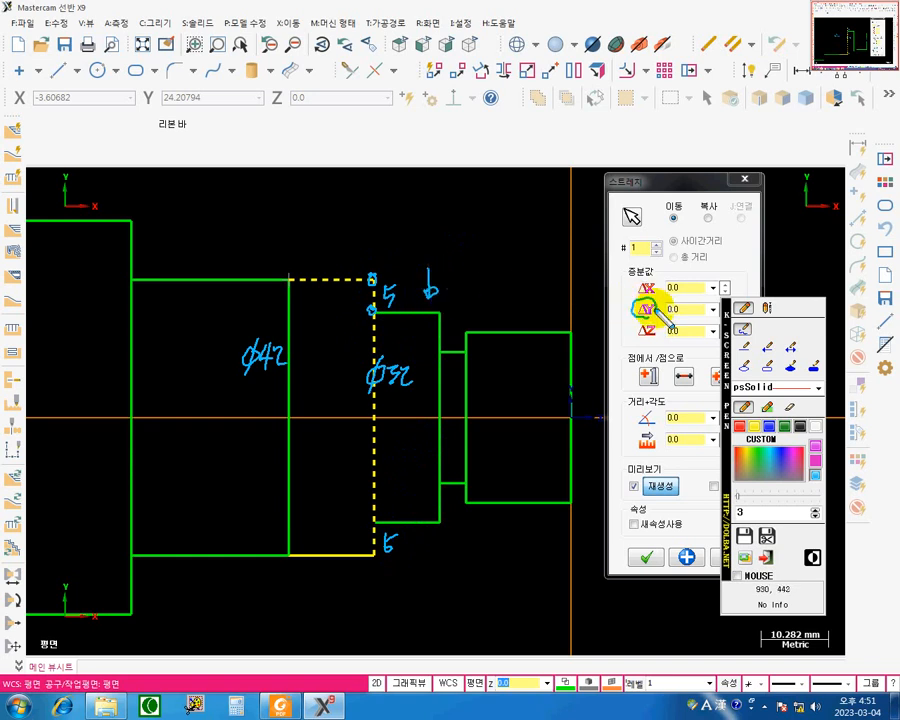
pyautogui.moveTo(64, 594); pyautogui.dragTo(82, 592)
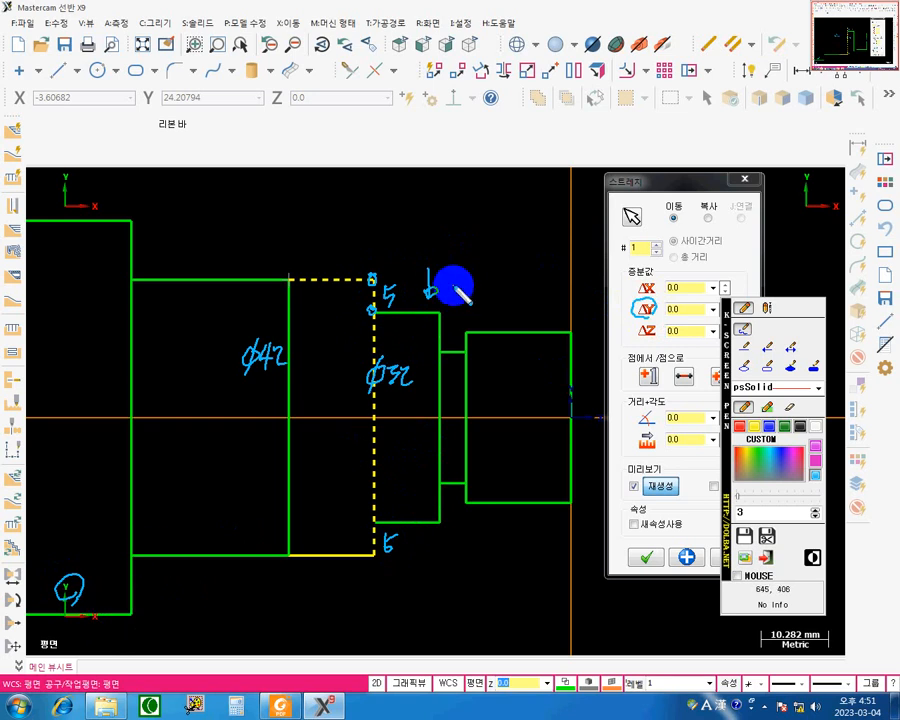
pyautogui.moveTo(368, 255)
pyautogui.mouseDown()
pyautogui.moveTo(368, 221)
pyautogui.moveTo(400, 235)
pyautogui.moveTo(391, 247)
pyautogui.moveTo(400, 245)
pyautogui.mouseUp()
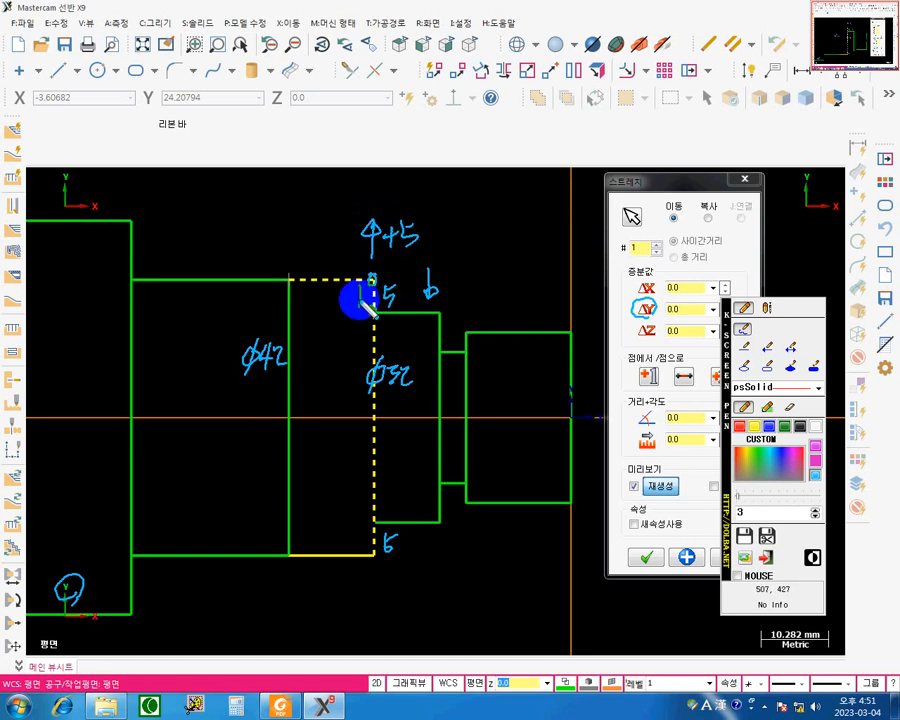
pyautogui.moveTo(360, 303); pyautogui.dragTo(366, 292)
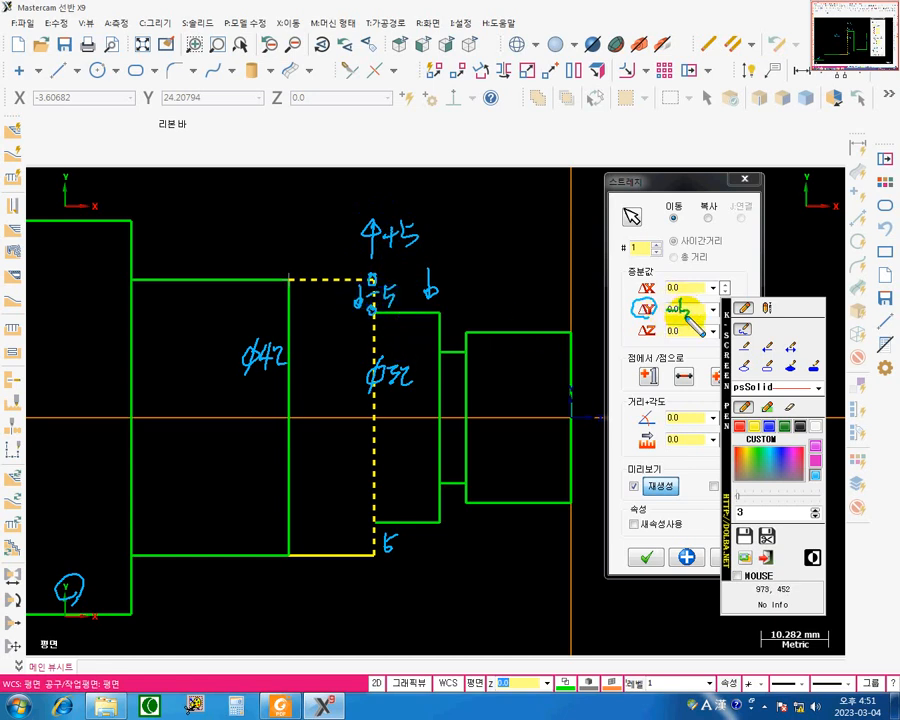
pyautogui.moveTo(686, 310); pyautogui.dragTo(682, 318)
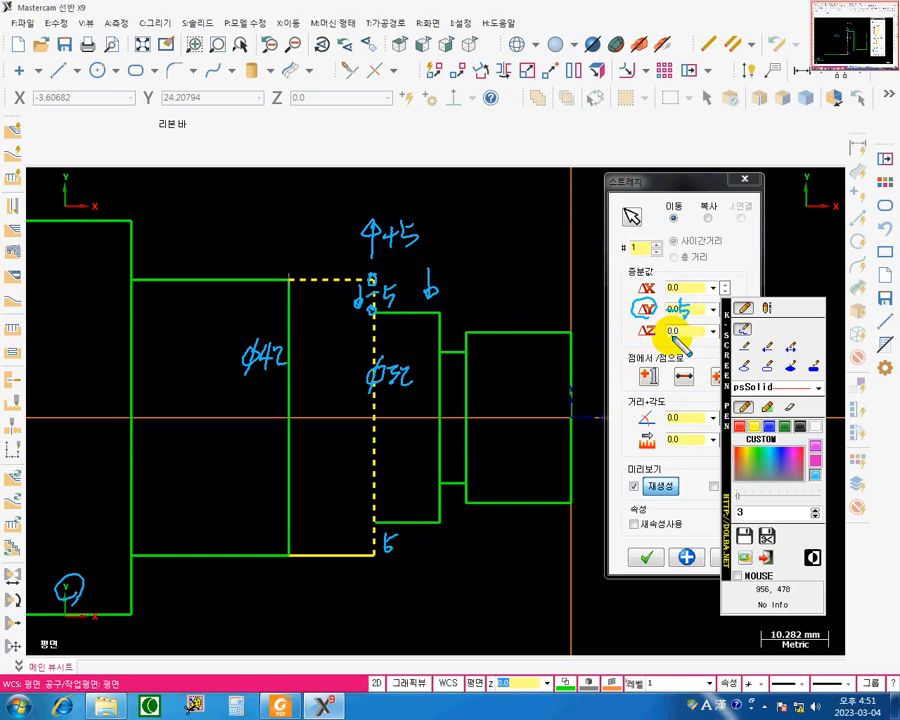
pyautogui.press('Escape')
# Stretch the yellow section's upper-right corner by a Y increment of -5 and apply it, keeping the Stretch command active.
pyautogui.click(689, 312)
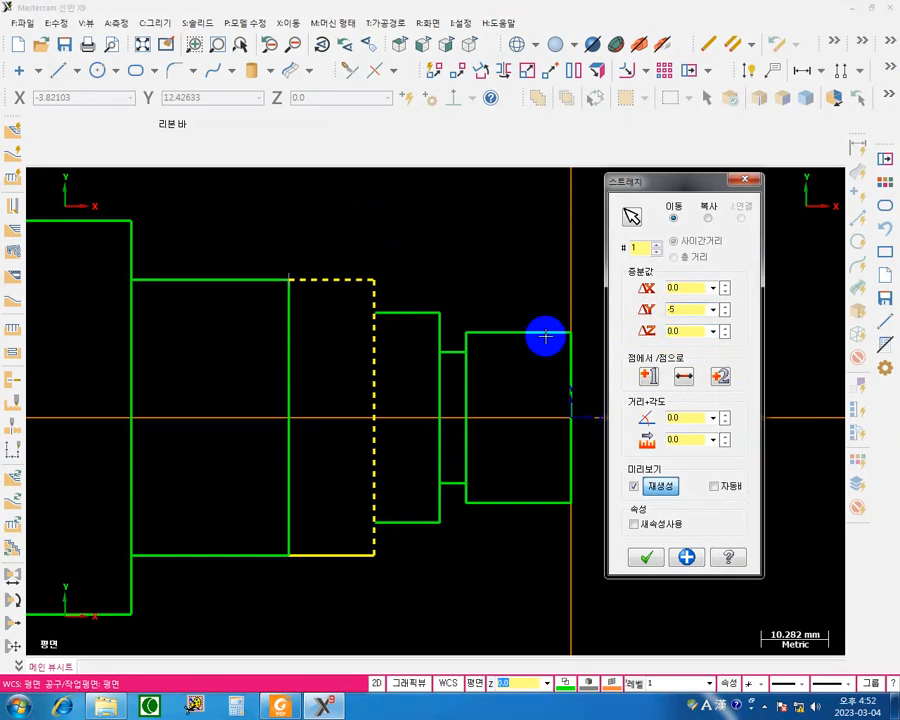
pyautogui.press('Return')
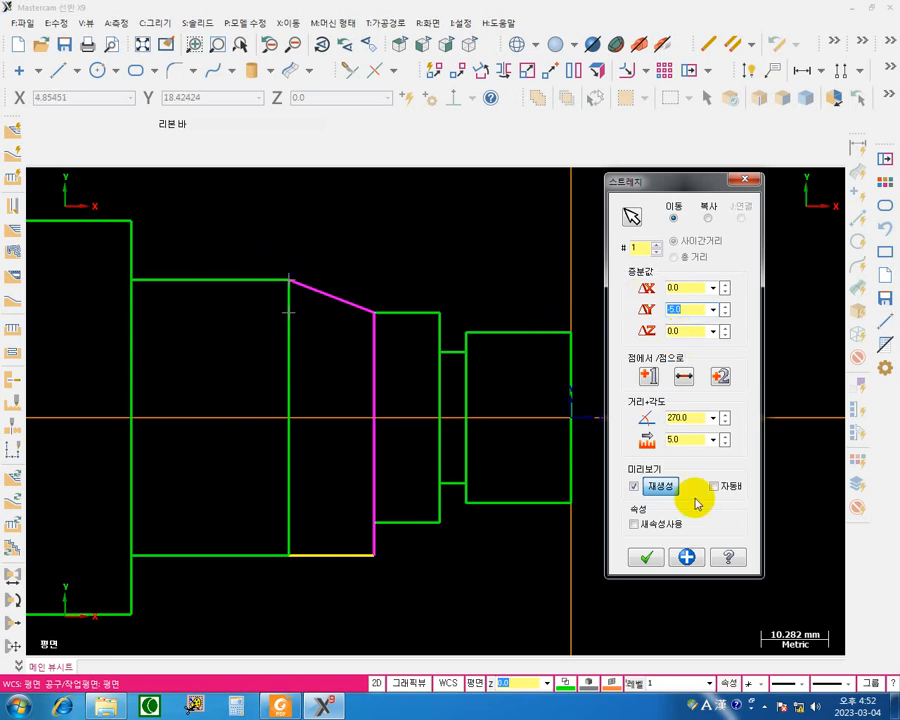
pyautogui.click(687, 557)
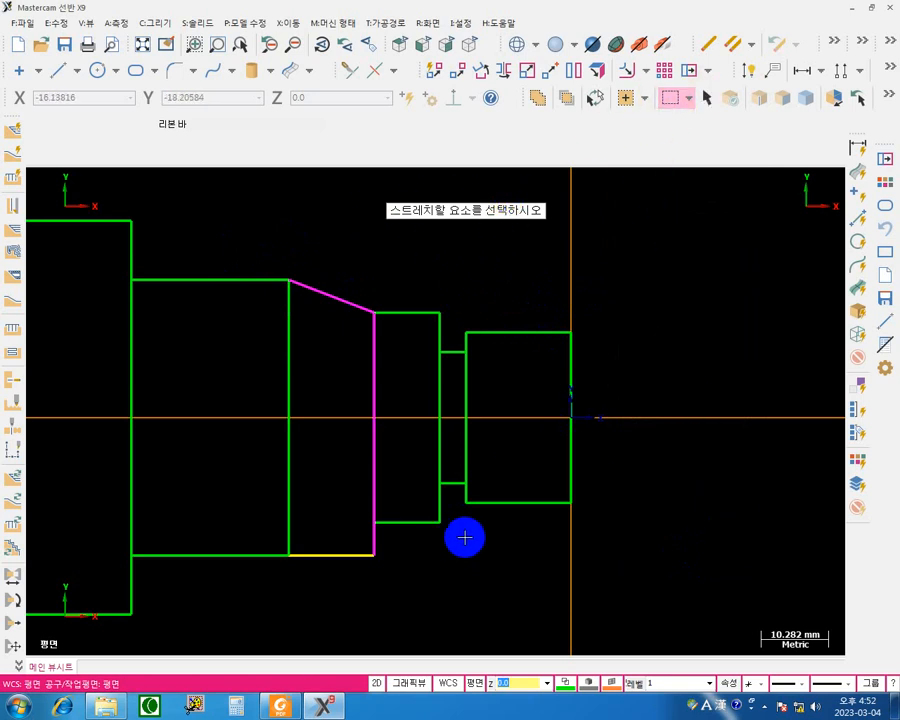
# Window-select the lines meeting at the taper section's lower-right corner as the entities to stretch and accept the selection.
pyautogui.click(402, 570)
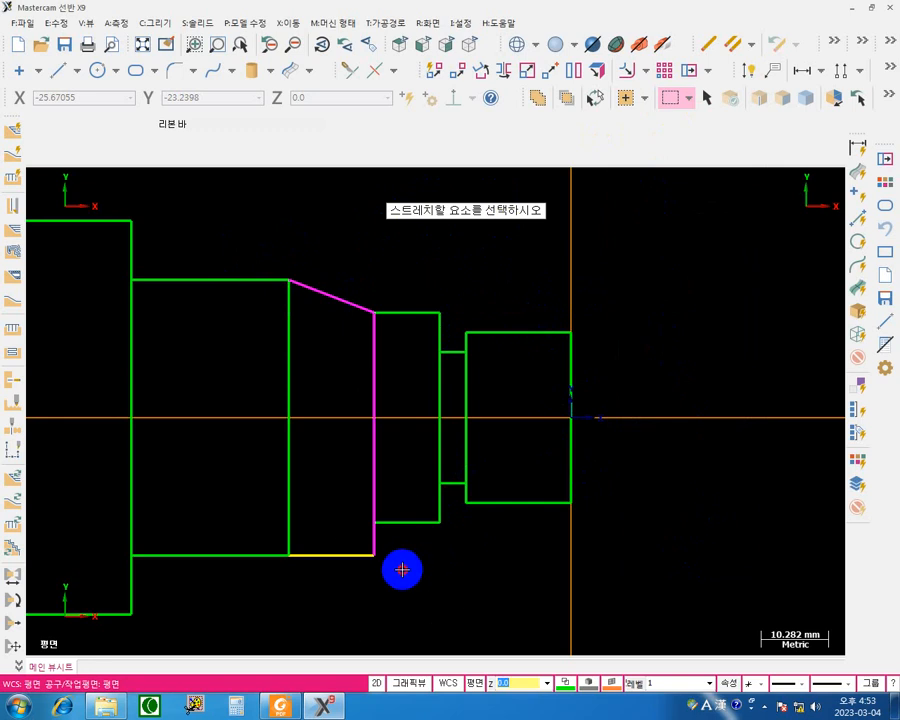
pyautogui.click(342, 537)
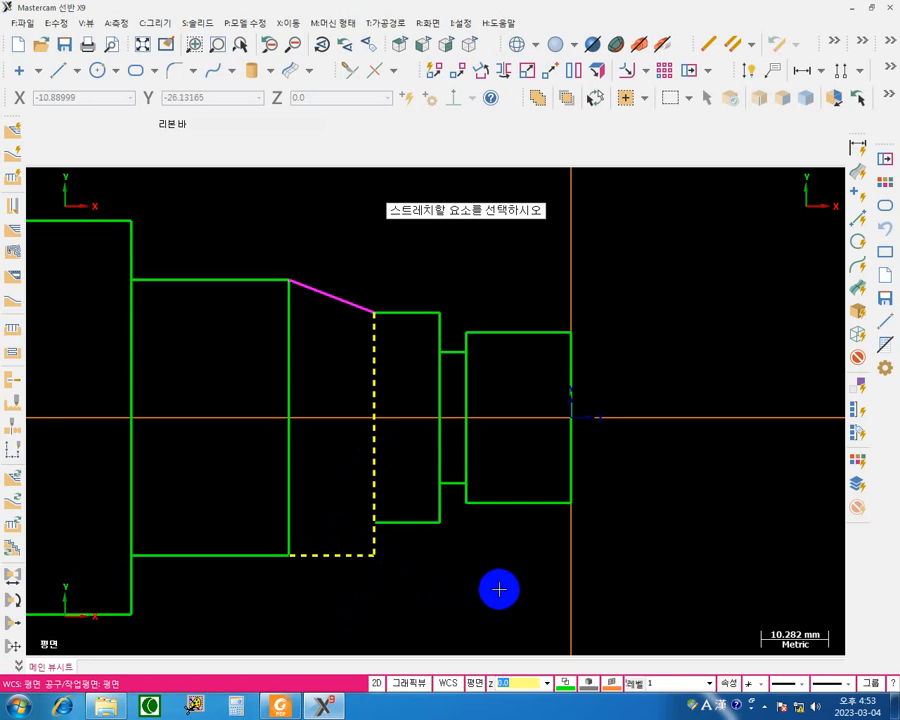
pyautogui.press('Return')
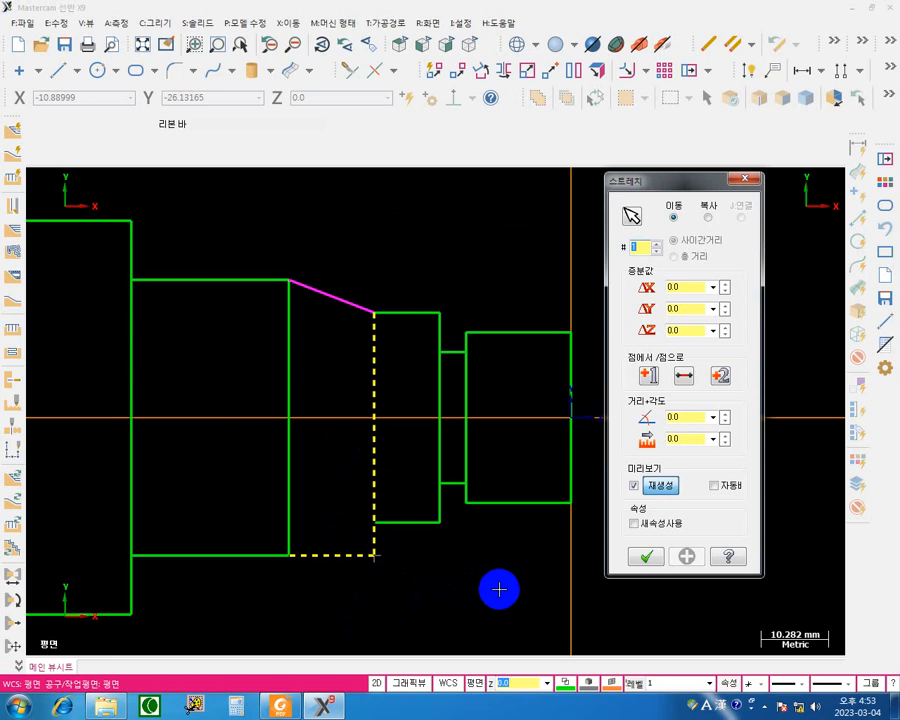
# Annotate the lower corner's upward move with the screen pen, marking Y increment 5 and the +1 and +2 points, and clear the marks.
pyautogui.press('F12')
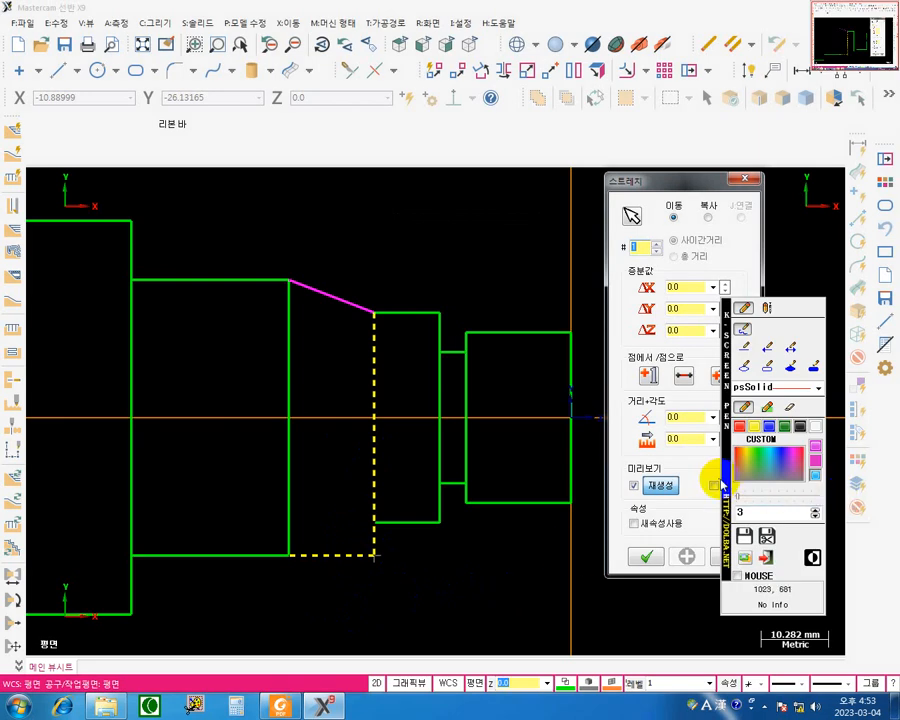
pyautogui.moveTo(714, 478); pyautogui.dragTo(115, 478)
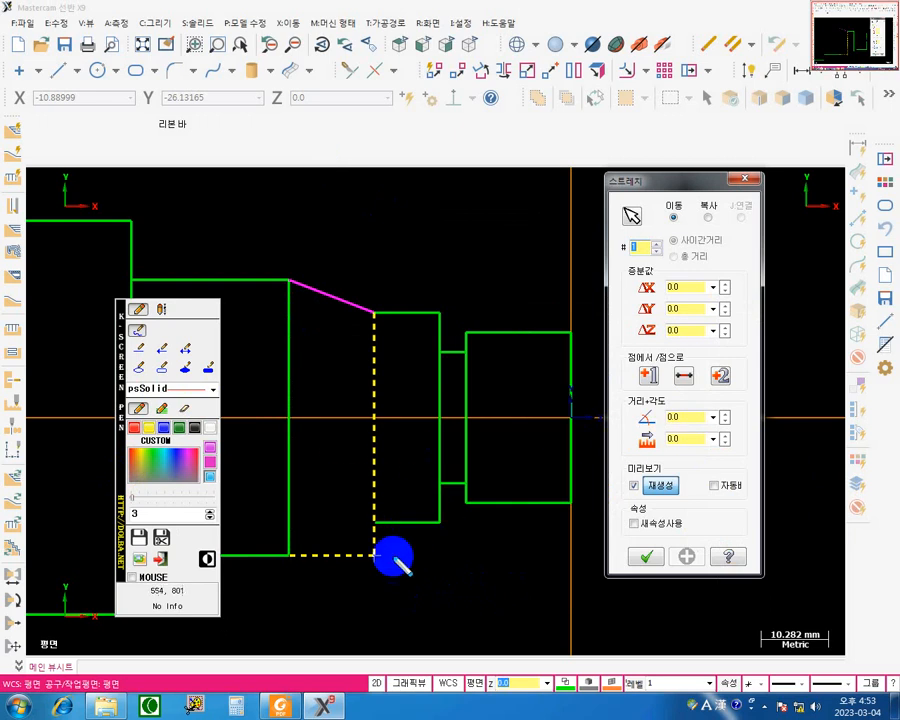
pyautogui.click(373, 555)
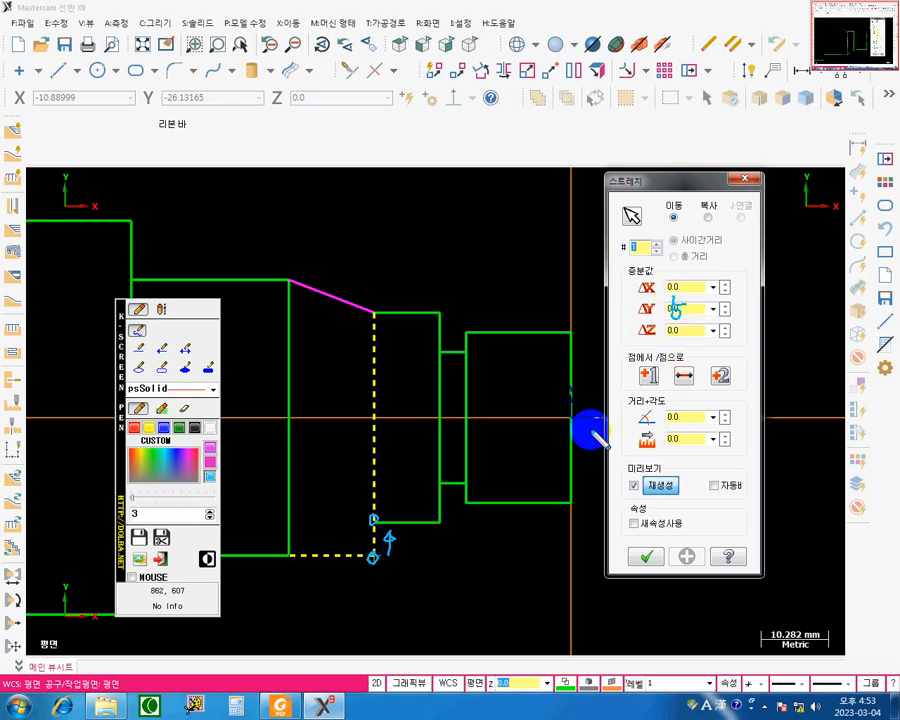
pyautogui.click(634, 376)
pyautogui.moveTo(632, 382)
pyautogui.mouseDown()
pyautogui.moveTo(656, 385)
pyautogui.moveTo(648, 390)
pyautogui.mouseUp()
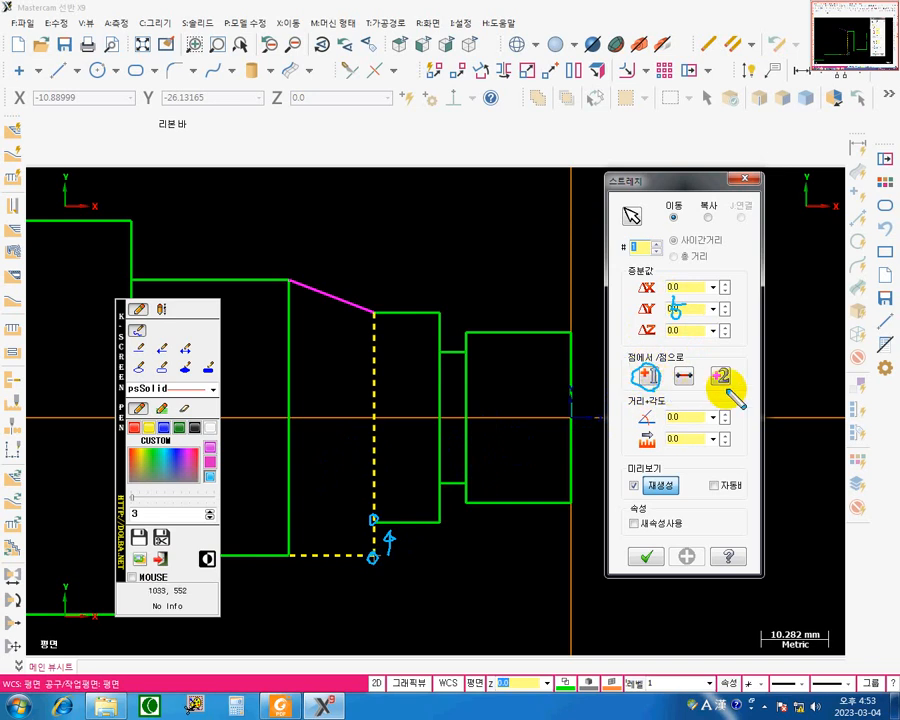
pyautogui.moveTo(725, 389)
pyautogui.mouseDown()
pyautogui.moveTo(711, 377)
pyautogui.moveTo(738, 387)
pyautogui.mouseUp()
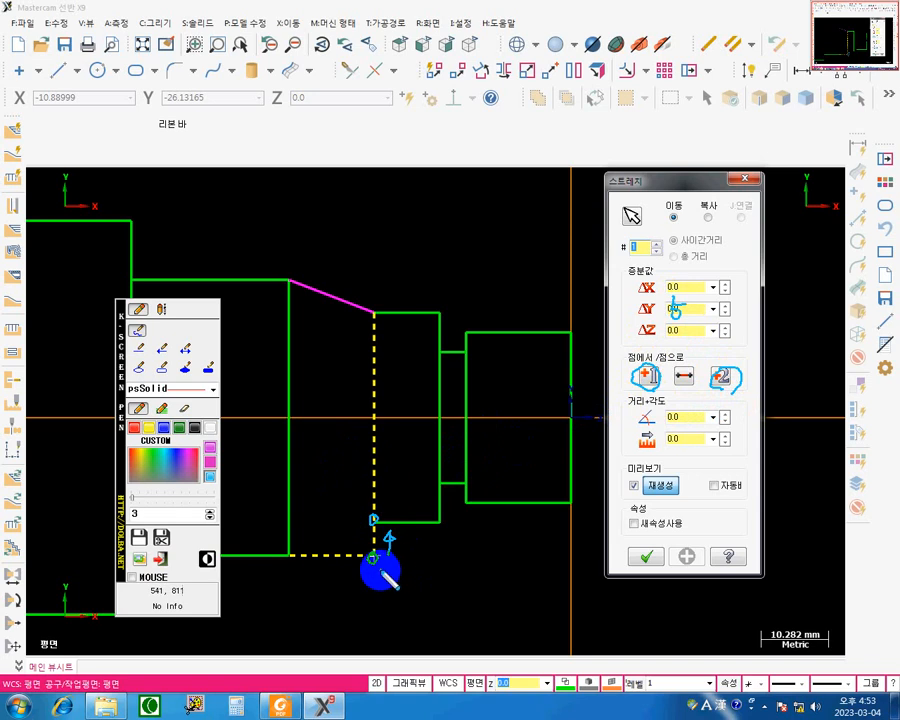
pyautogui.moveTo(380, 570)
pyautogui.mouseDown()
pyautogui.moveTo(396, 569)
pyautogui.moveTo(386, 580)
pyautogui.moveTo(405, 582)
pyautogui.mouseUp()
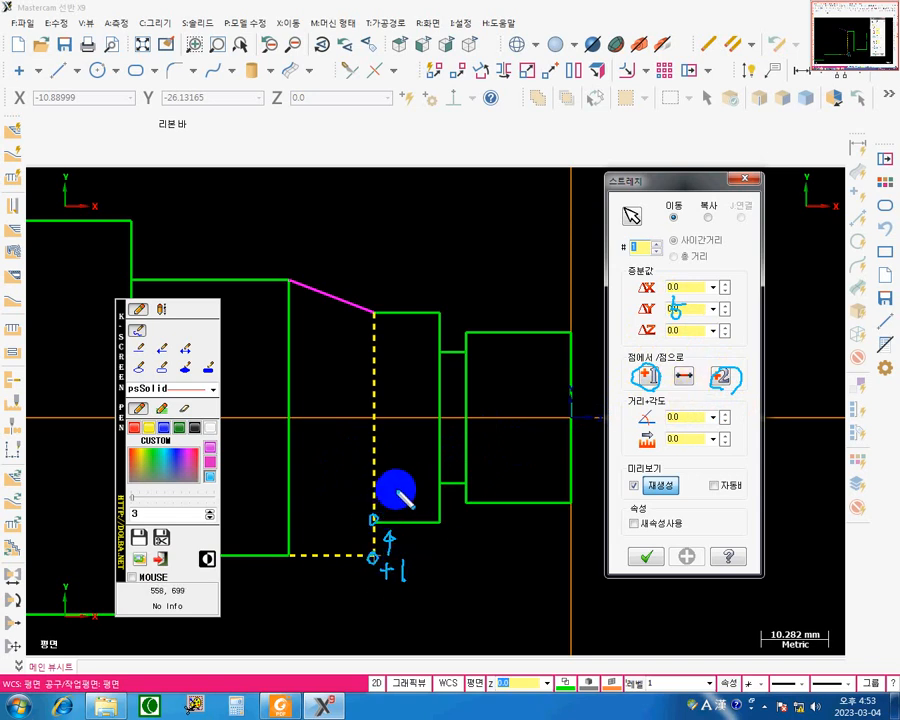
pyautogui.moveTo(382, 498); pyautogui.dragTo(406, 506)
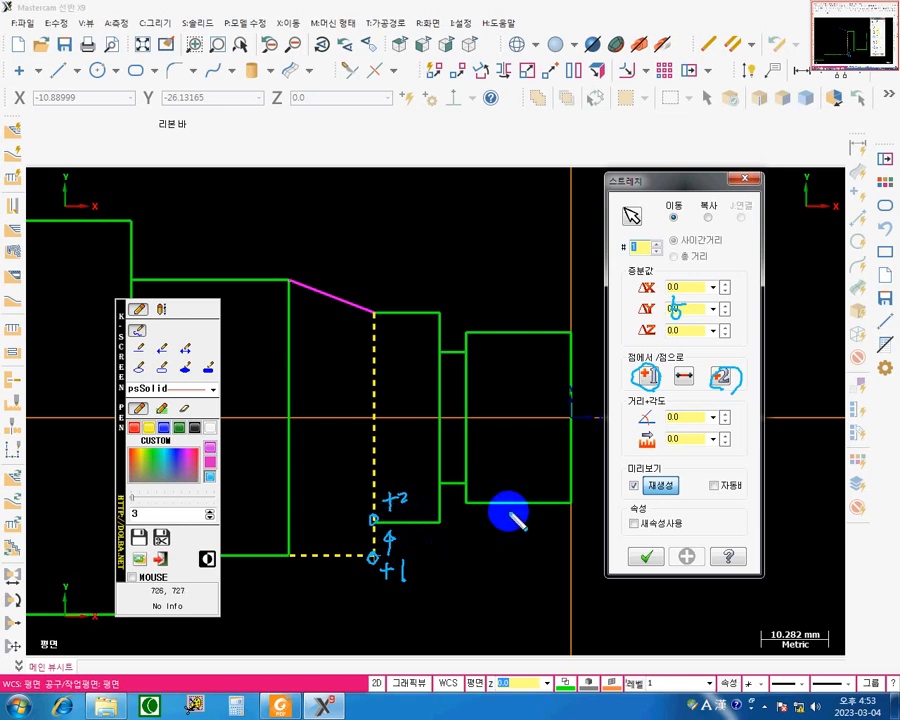
pyautogui.press('Escape')
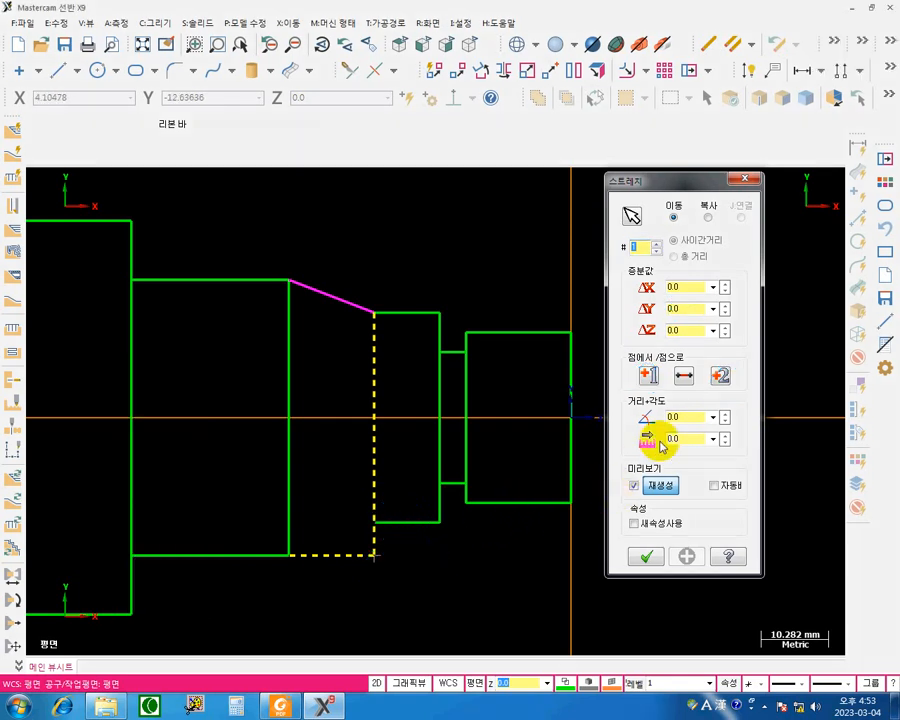
# Stretch the taper section's lower-right corner point to point onto the neighbouring narrower section's lower-left corner and accept the Stretch.
pyautogui.click(647, 376)
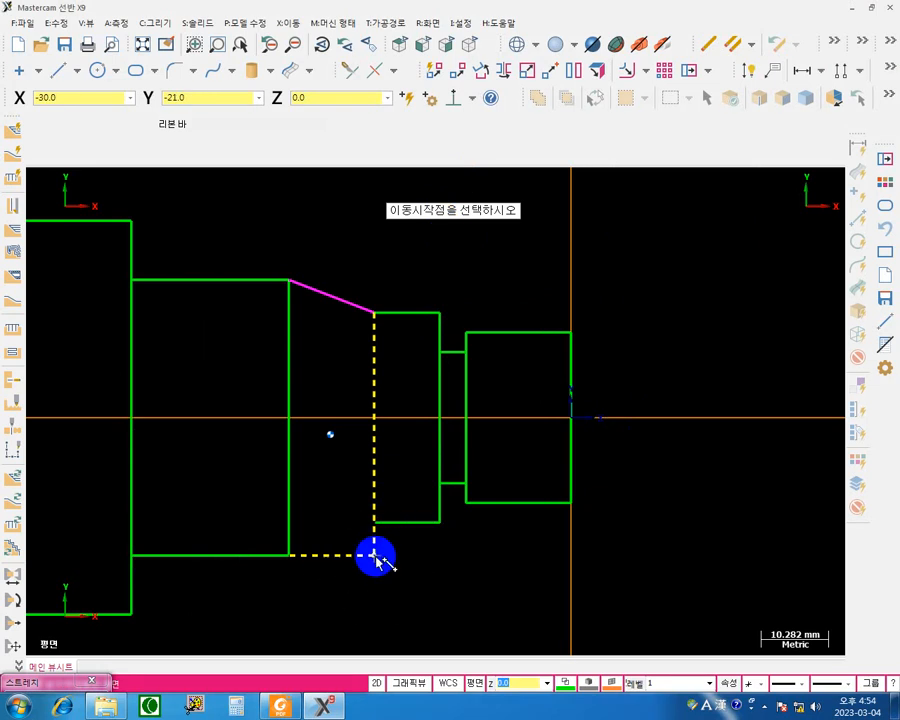
pyautogui.click(374, 555)
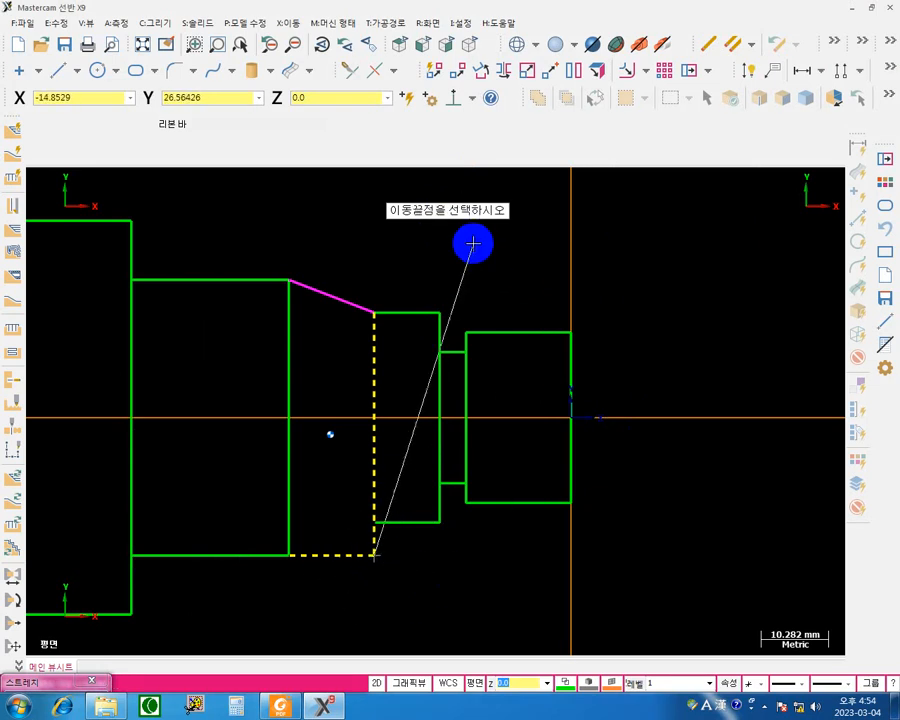
pyautogui.click(375, 521)
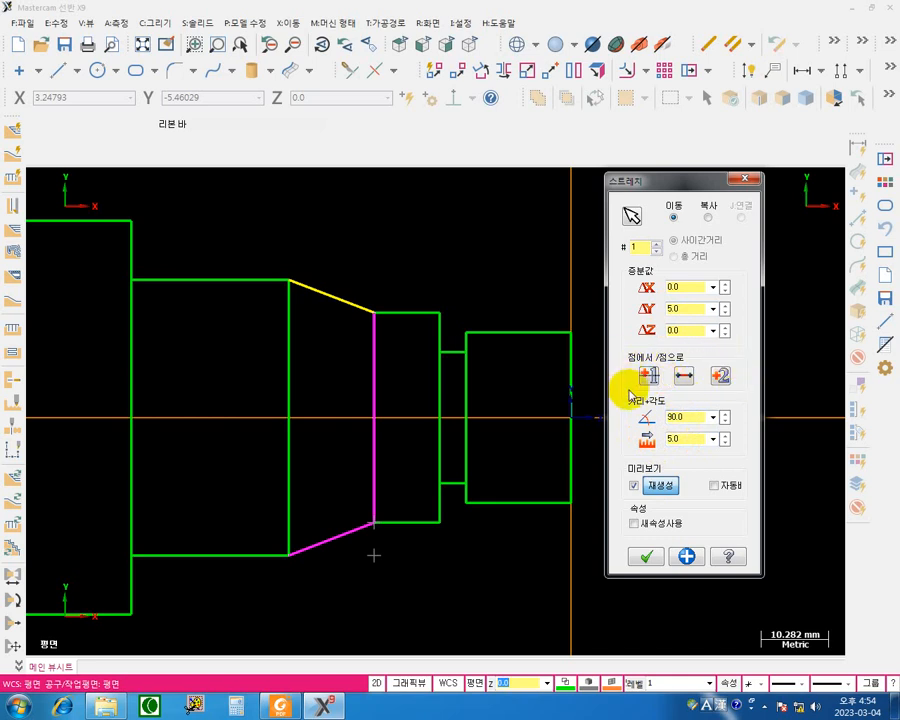
pyautogui.click(441, 386)
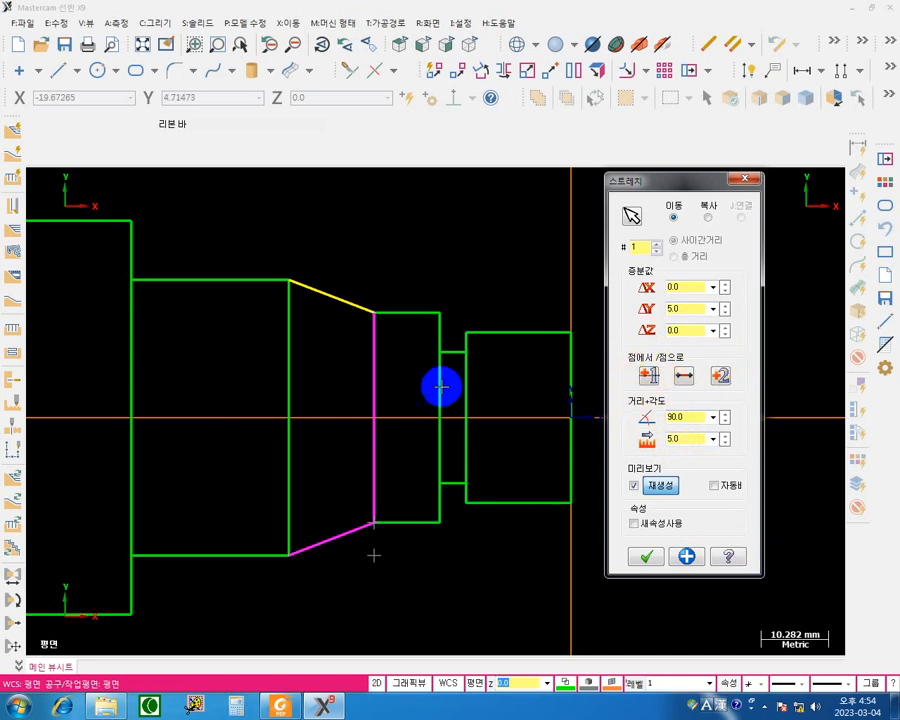
pyautogui.click(645, 558)
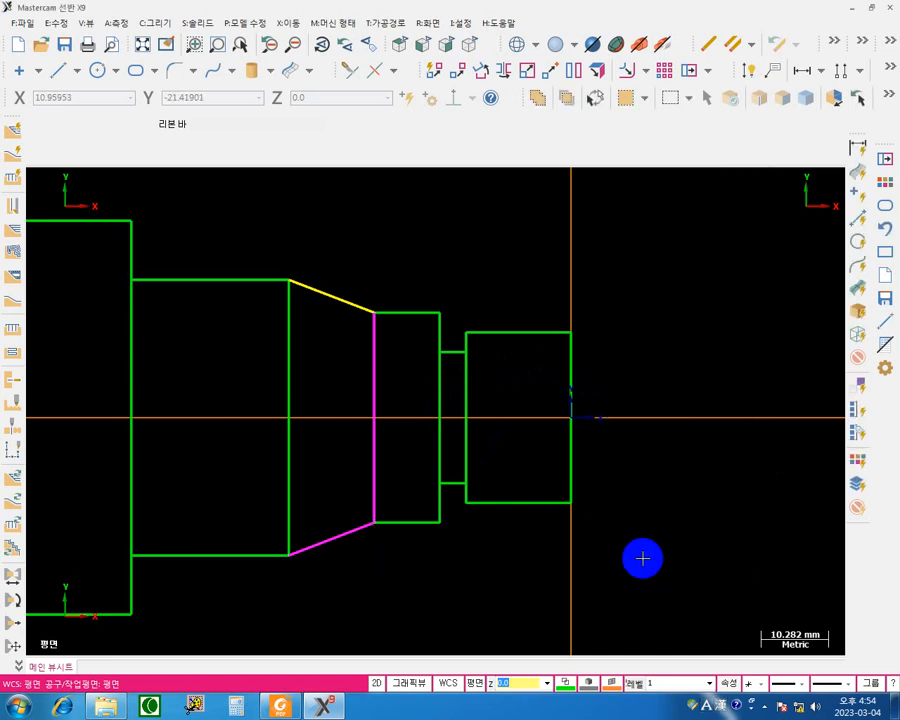
pyautogui.click(358, 433)
# Restore the Mastercam window beside the PDF drawing and examine the R17 groove region on the drawing.
pyautogui.moveTo(227, 421)
pyautogui.mouseDown(button='middle')
pyautogui.moveTo(570, 432)
pyautogui.moveTo(430, 406)
pyautogui.mouseUp(button='middle')
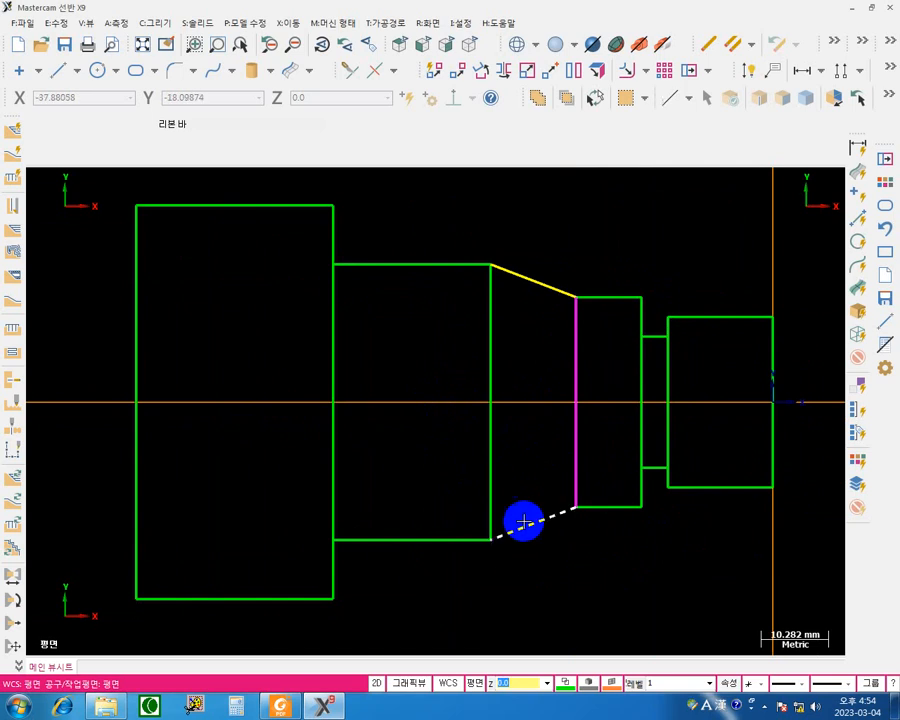
pyautogui.moveTo(682, 474)
pyautogui.mouseDown(button='middle')
pyautogui.moveTo(686, 494)
pyautogui.moveTo(701, 484)
pyautogui.mouseUp(button='middle')
pyautogui.click(876, 10)
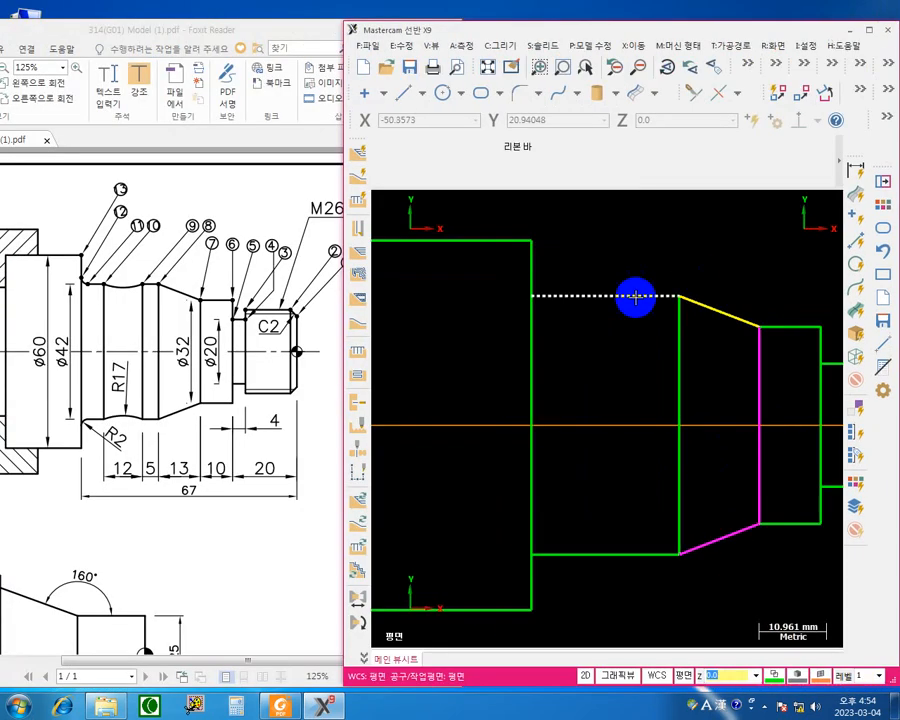
pyautogui.scroll(-4, 596, 430)
pyautogui.moveTo(630, 427)
pyautogui.mouseDown(button='middle')
pyautogui.moveTo(588, 418)
pyautogui.moveTo(619, 416)
pyautogui.mouseUp(button='middle')
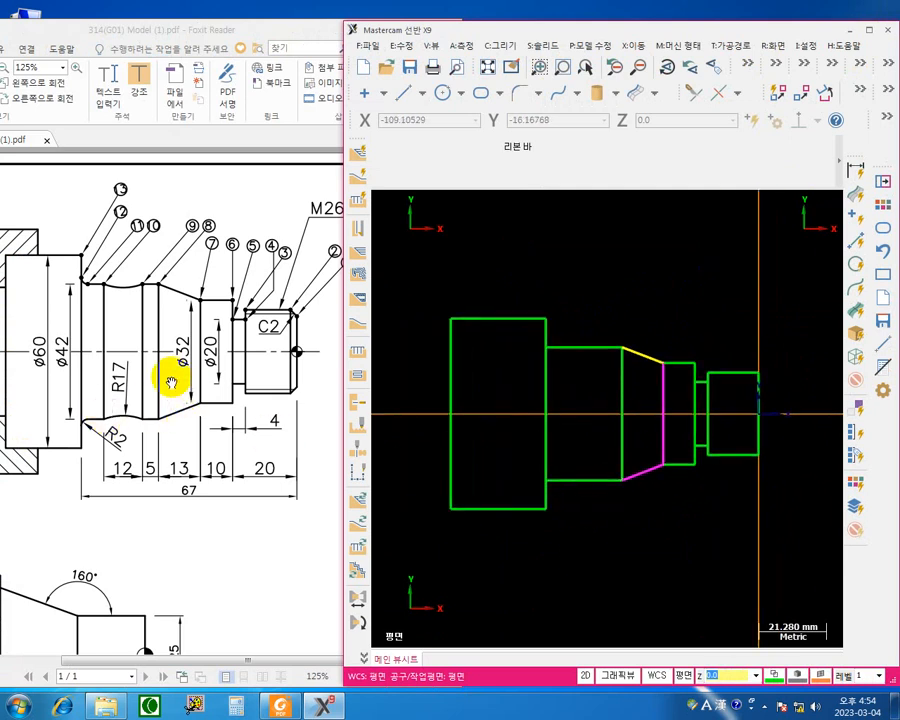
pyautogui.moveTo(83, 341); pyautogui.dragTo(127, 338)
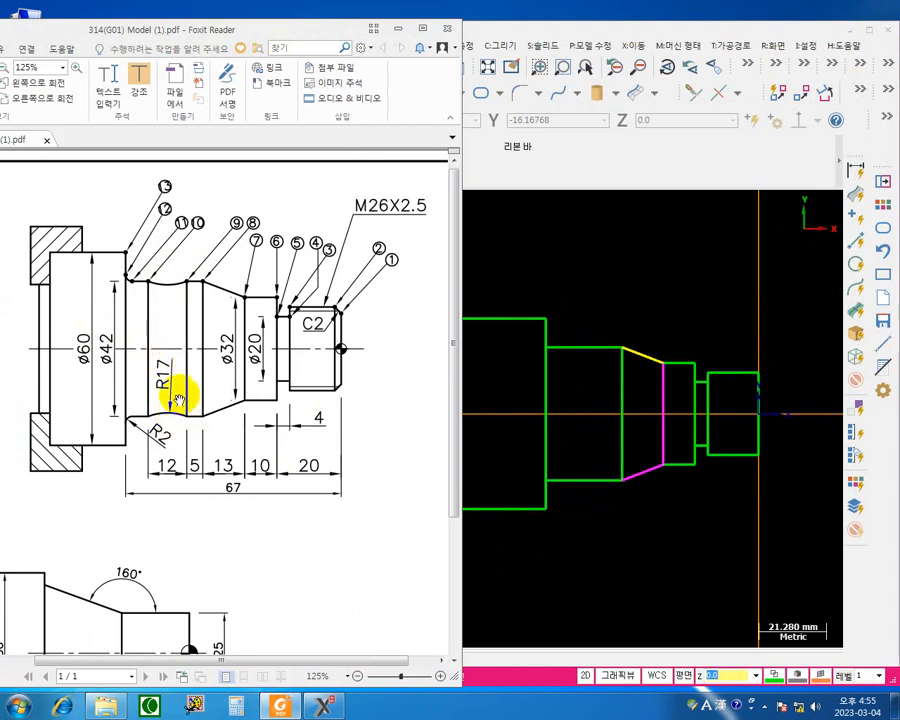
pyautogui.keyDown('ctrl'); pyautogui.scroll(1, 152, 368); pyautogui.keyUp('ctrl')
pyautogui.keyDown('ctrl'); pyautogui.scroll(5, 152, 368); pyautogui.keyUp('ctrl')
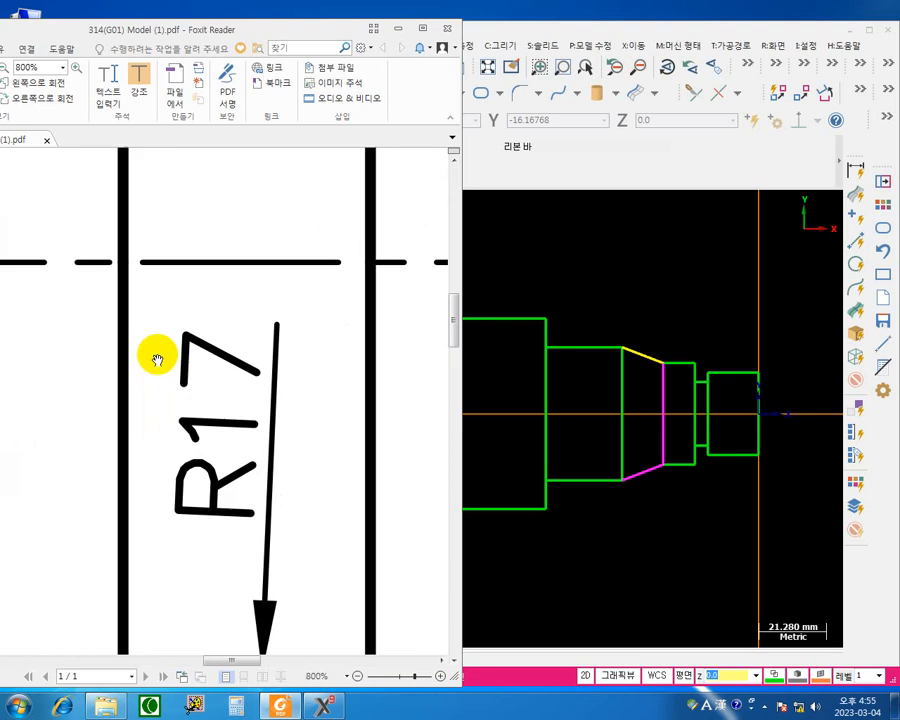
pyautogui.keyDown('ctrl'); pyautogui.scroll(-4, 156, 356); pyautogui.keyUp('ctrl')
pyautogui.keyDown('ctrl'); pyautogui.scroll(2, 147, 411); pyautogui.keyUp('ctrl')
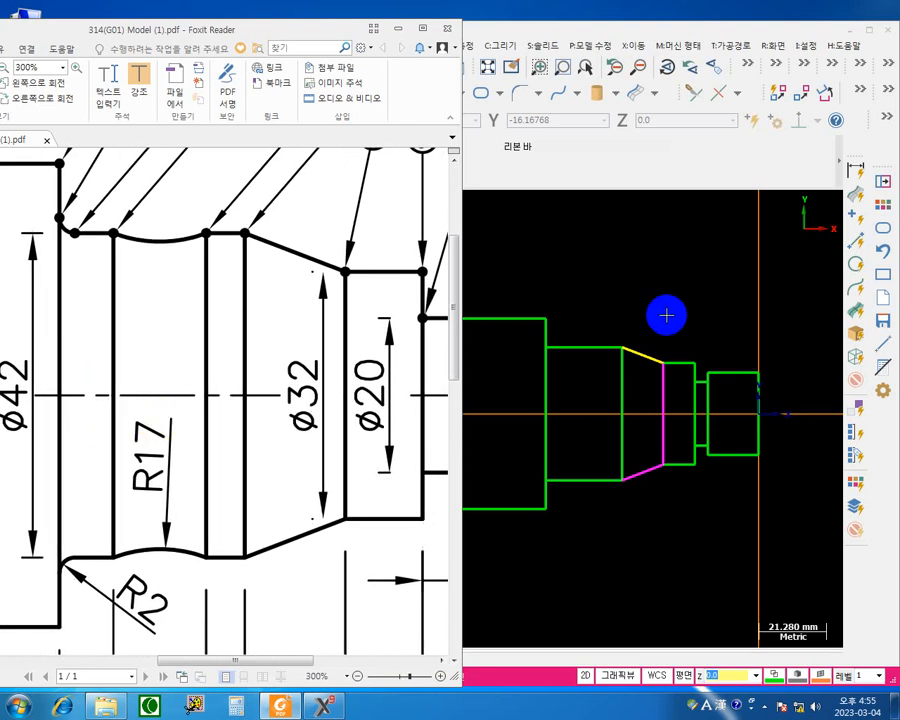
# Compare the cylindrical section beside the taper with the PDF's R17 arc and its 12 and 5 widths.
pyautogui.click(652, 280)
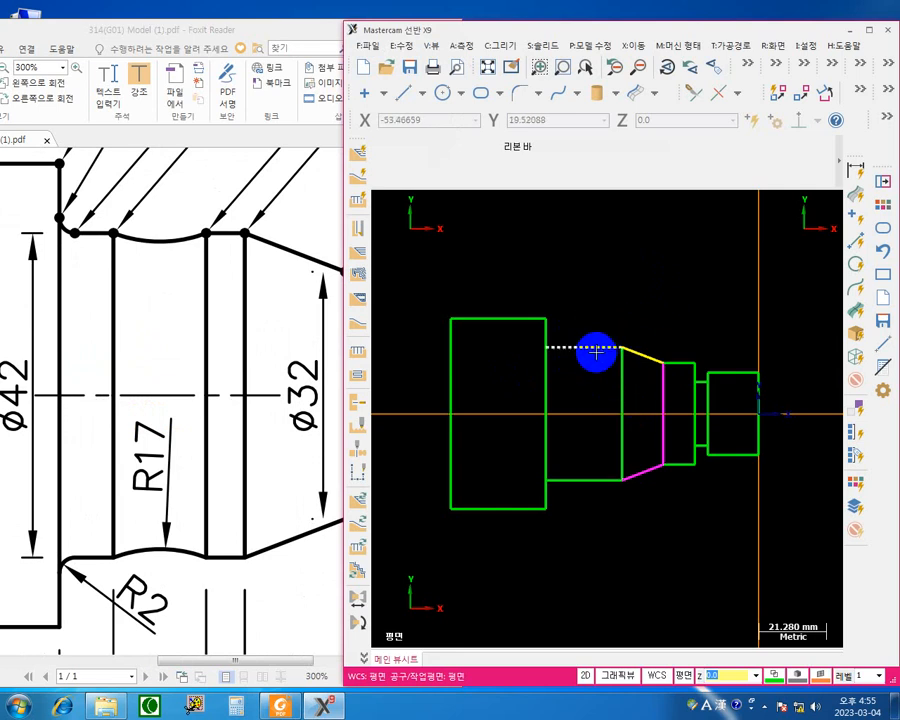
pyautogui.scroll(2, 582, 360)
pyautogui.moveTo(578, 387); pyautogui.dragTo(596, 352, button='middle')
pyautogui.scroll(-1, 604, 373)
pyautogui.click(175, 400)
pyautogui.scroll(-3, 174, 408)
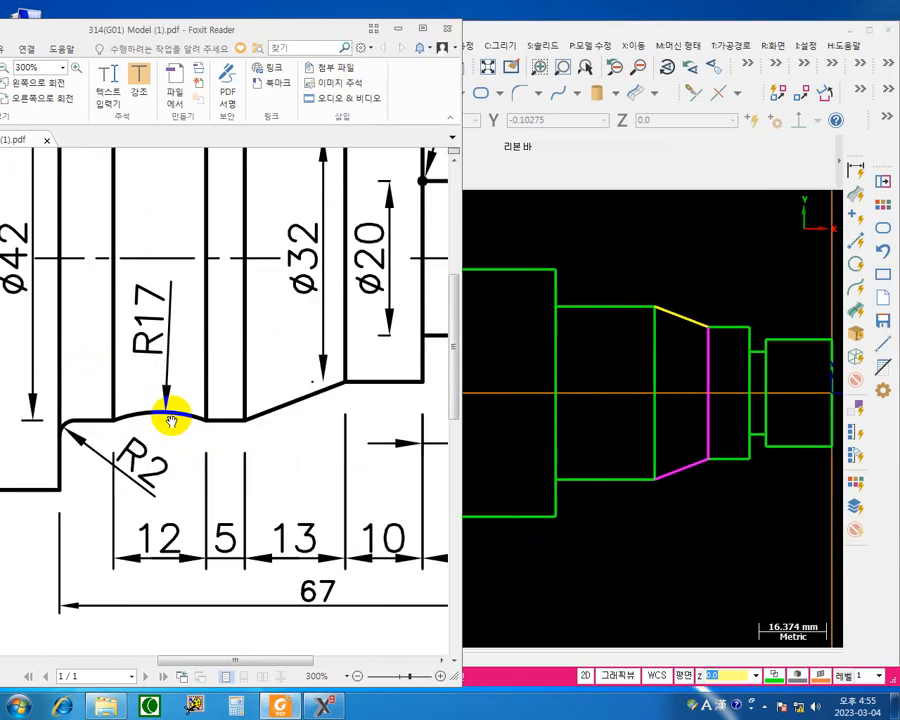
pyautogui.moveTo(172, 396); pyautogui.dragTo(174, 476)
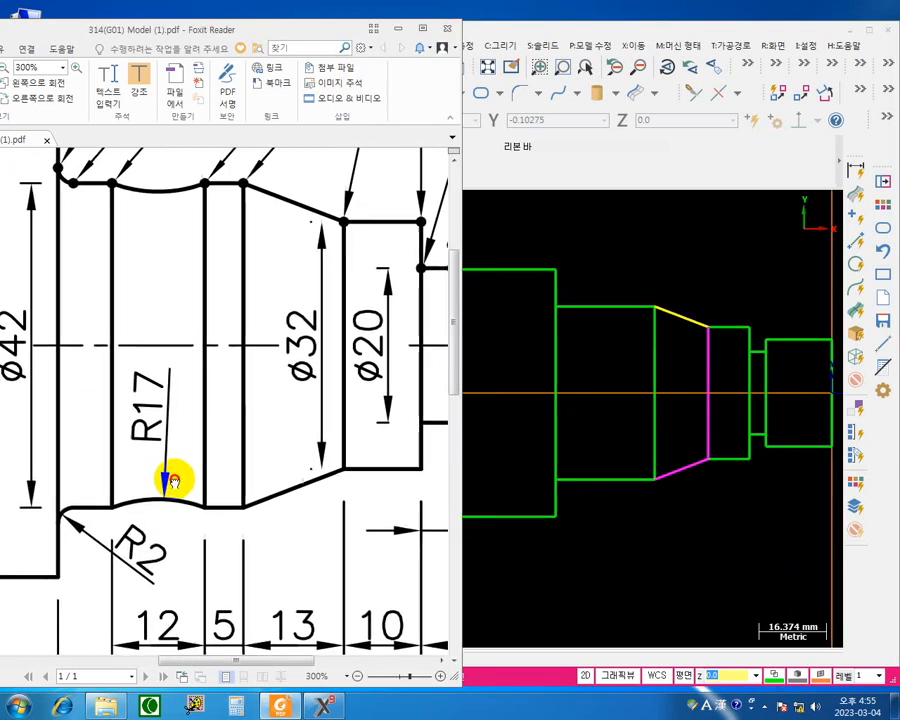
pyautogui.scroll(-1, 176, 476)
pyautogui.keyDown('ctrl'); pyautogui.scroll(-3, 175, 477); pyautogui.keyUp('ctrl')
pyautogui.keyDown('ctrl'); pyautogui.scroll(3, 174, 477); pyautogui.keyUp('ctrl')
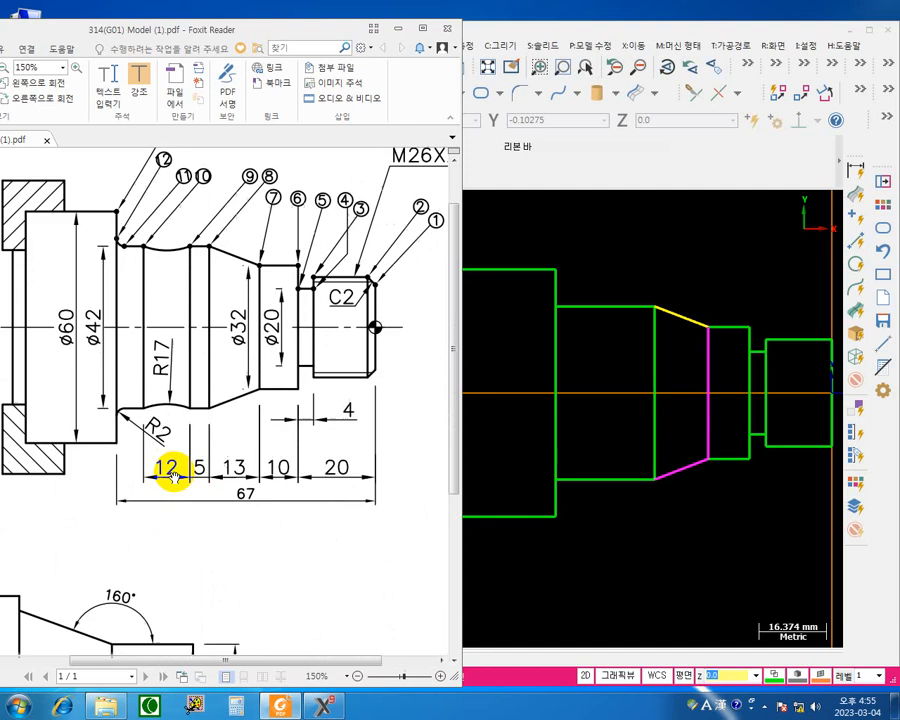
pyautogui.moveTo(176, 480); pyautogui.dragTo(167, 537)
pyautogui.scroll(2, 181, 450)
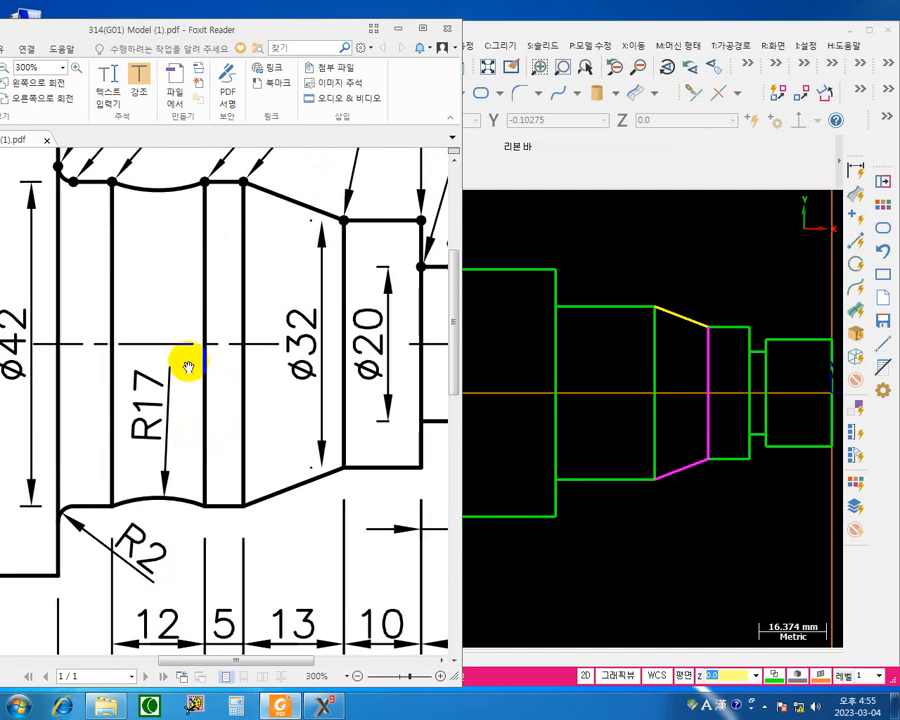
# Annotate the Ø42 section's upper line with "24mm" and mark the 5 and 12 segments and dimensions on the PDF with the screen pen.
pyautogui.press('F12')
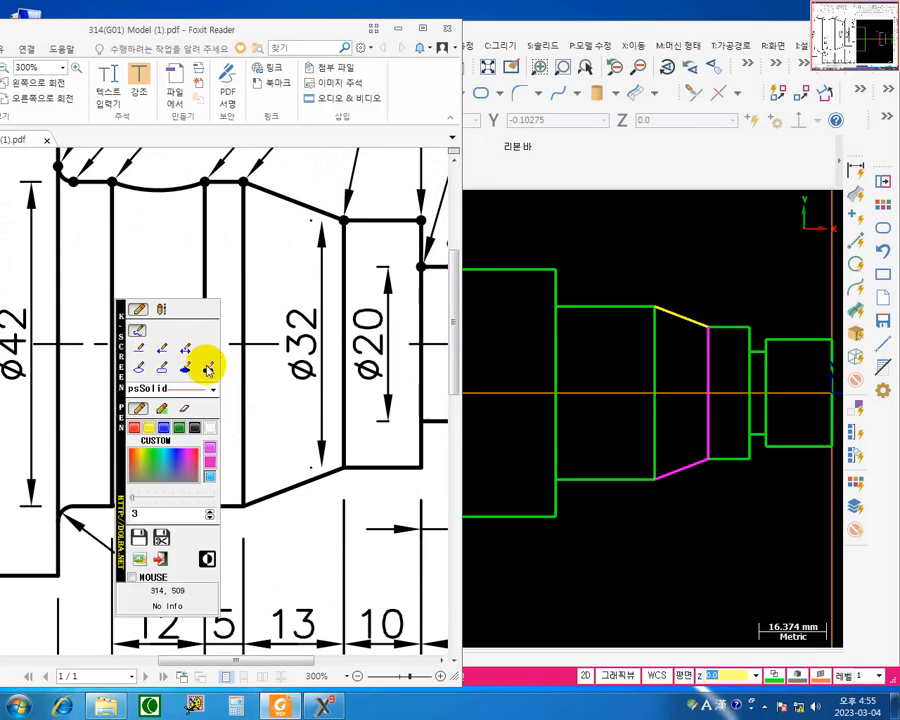
pyautogui.moveTo(118, 410)
pyautogui.mouseDown()
pyautogui.moveTo(68, 464)
pyautogui.moveTo(468, 550)
pyautogui.moveTo(494, 378)
pyautogui.moveTo(523, 407)
pyautogui.moveTo(662, 420)
pyautogui.moveTo(442, 471)
pyautogui.moveTo(328, 559)
pyautogui.moveTo(298, 550)
pyautogui.moveTo(297, 606)
pyautogui.moveTo(345, 538)
pyautogui.moveTo(369, 446)
pyautogui.moveTo(374, 329)
pyautogui.mouseUp()
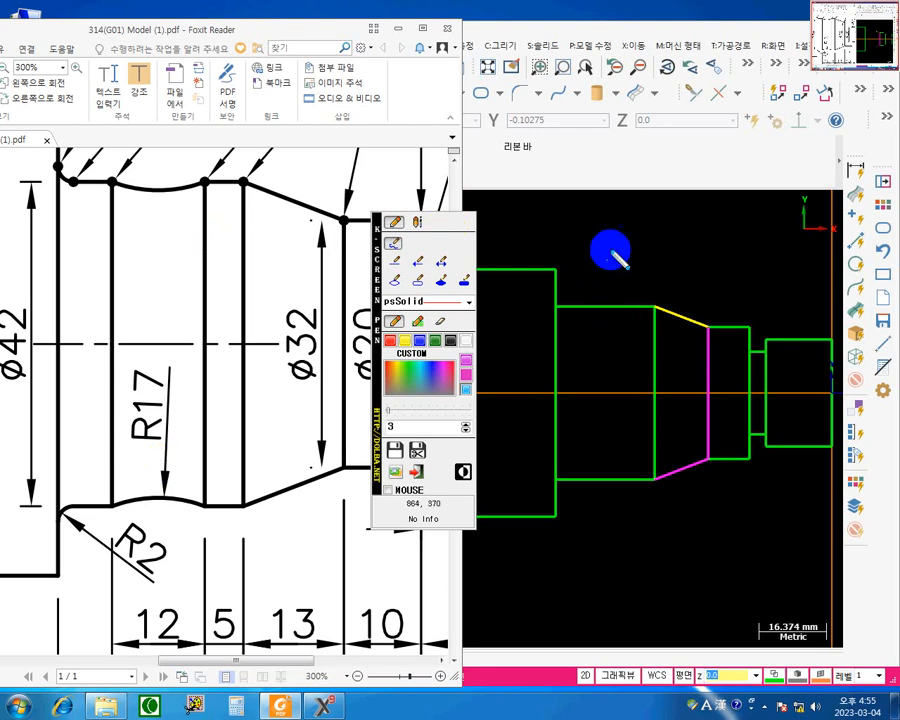
pyautogui.moveTo(598, 304)
pyautogui.mouseDown()
pyautogui.moveTo(607, 253)
pyautogui.moveTo(637, 217)
pyautogui.moveTo(629, 208)
pyautogui.moveTo(641, 211)
pyautogui.moveTo(644, 226)
pyautogui.moveTo(682, 220)
pyautogui.moveTo(692, 228)
pyautogui.mouseUp()
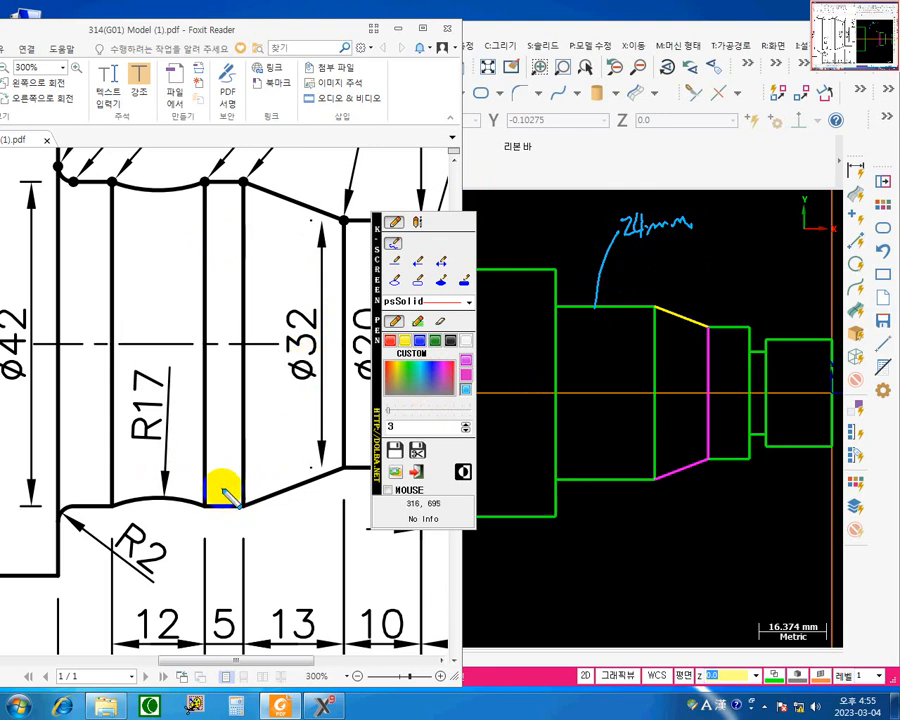
pyautogui.moveTo(223, 496)
pyautogui.mouseDown()
pyautogui.moveTo(230, 508)
pyautogui.moveTo(223, 497)
pyautogui.moveTo(234, 498)
pyautogui.mouseUp()
pyautogui.moveTo(125, 497)
pyautogui.mouseDown()
pyautogui.moveTo(98, 498)
pyautogui.moveTo(193, 495)
pyautogui.mouseUp()
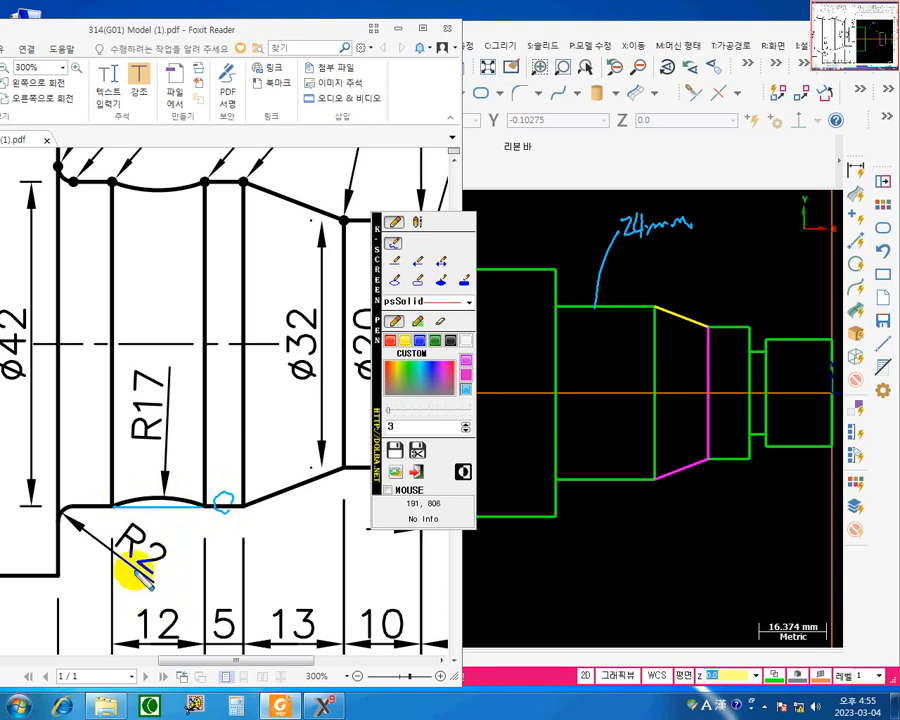
pyautogui.moveTo(222, 600)
pyautogui.mouseDown()
pyautogui.moveTo(225, 616)
pyautogui.moveTo(207, 638)
pyautogui.moveTo(229, 598)
pyautogui.mouseUp()
pyautogui.moveTo(195, 632)
pyautogui.mouseDown()
pyautogui.moveTo(137, 647)
pyautogui.moveTo(163, 599)
pyautogui.mouseUp()
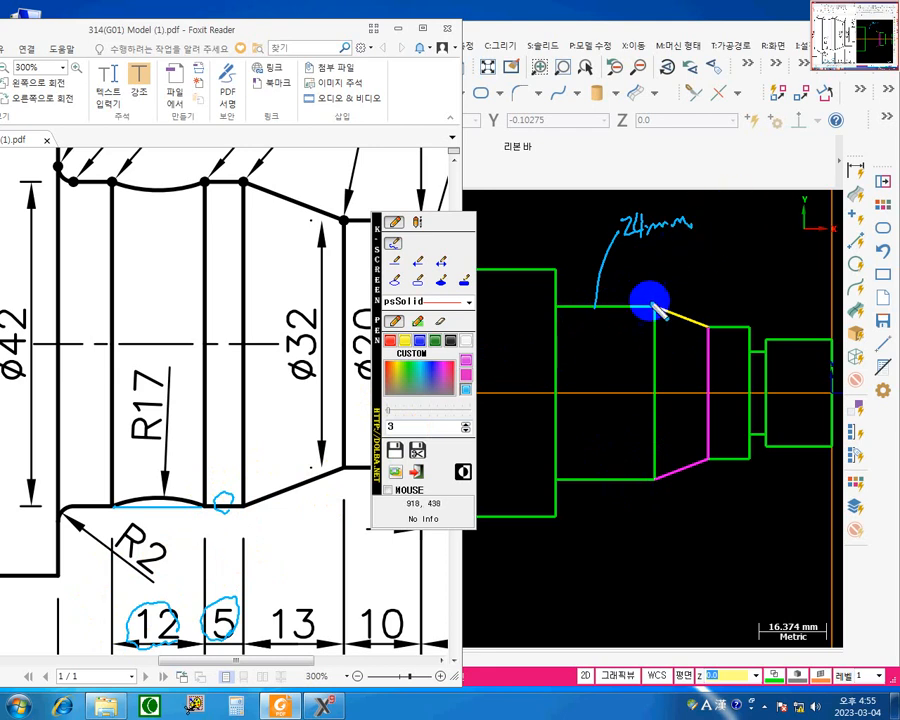
# Mark the 5 and 12 segment divisions on the Ø42 section's upper and lower lines with the screen pen, and clear all marks.
pyautogui.moveTo(651, 298)
pyautogui.mouseDown()
pyautogui.moveTo(641, 310)
pyautogui.moveTo(603, 313)
pyautogui.mouseUp()
pyautogui.moveTo(611, 304); pyautogui.dragTo(621, 312)
pyautogui.moveTo(639, 474); pyautogui.dragTo(637, 490)
pyautogui.moveTo(639, 475)
pyautogui.mouseDown()
pyautogui.moveTo(614, 472)
pyautogui.moveTo(632, 480)
pyautogui.mouseUp()
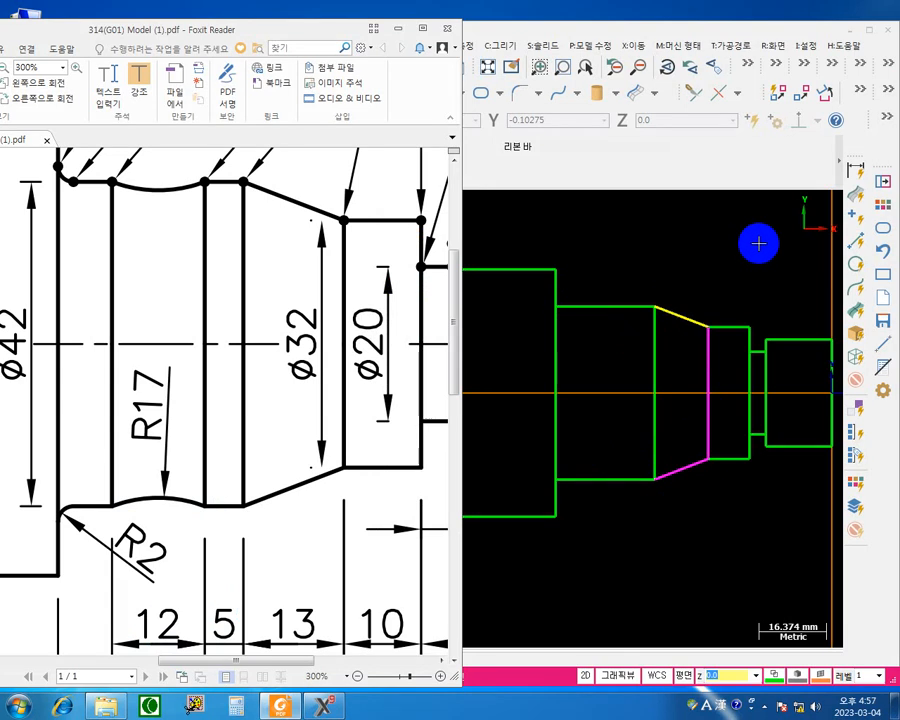
# Frame the trim tool group and the Trim/Break/Extend tool with red screen-pen rectangles.
pyautogui.press('F12')
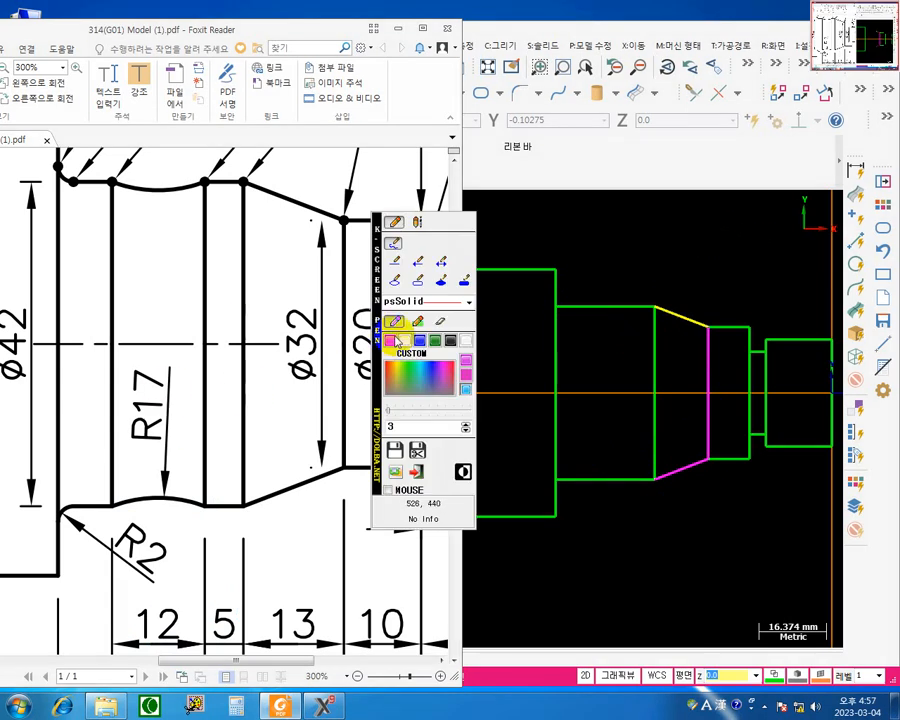
pyautogui.click(418, 280)
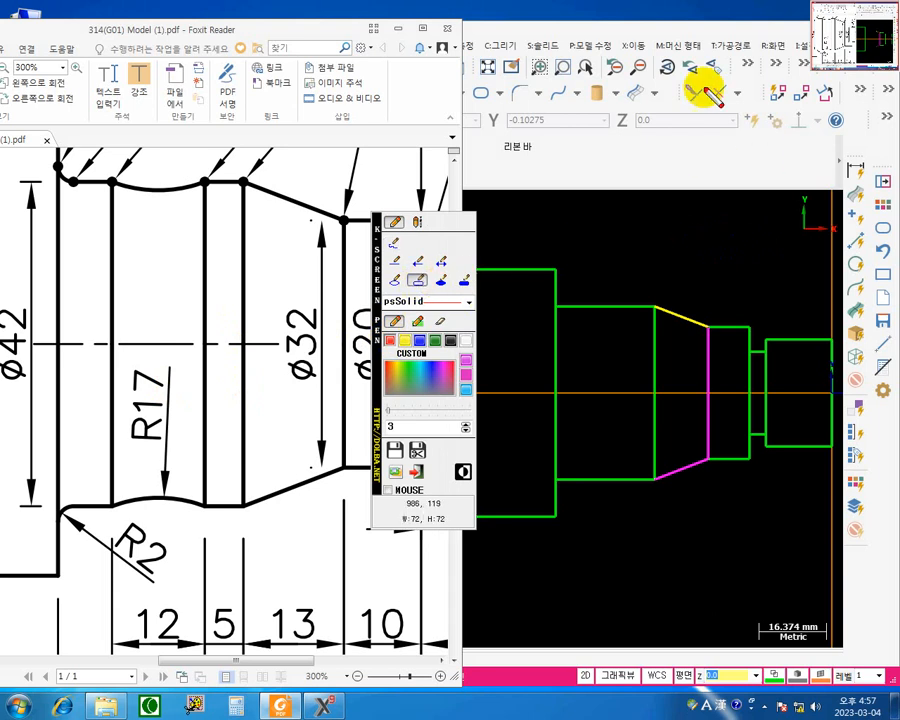
pyautogui.moveTo(679, 81)
pyautogui.mouseDown()
pyautogui.moveTo(687, 100)
pyautogui.moveTo(762, 104)
pyautogui.mouseUp()
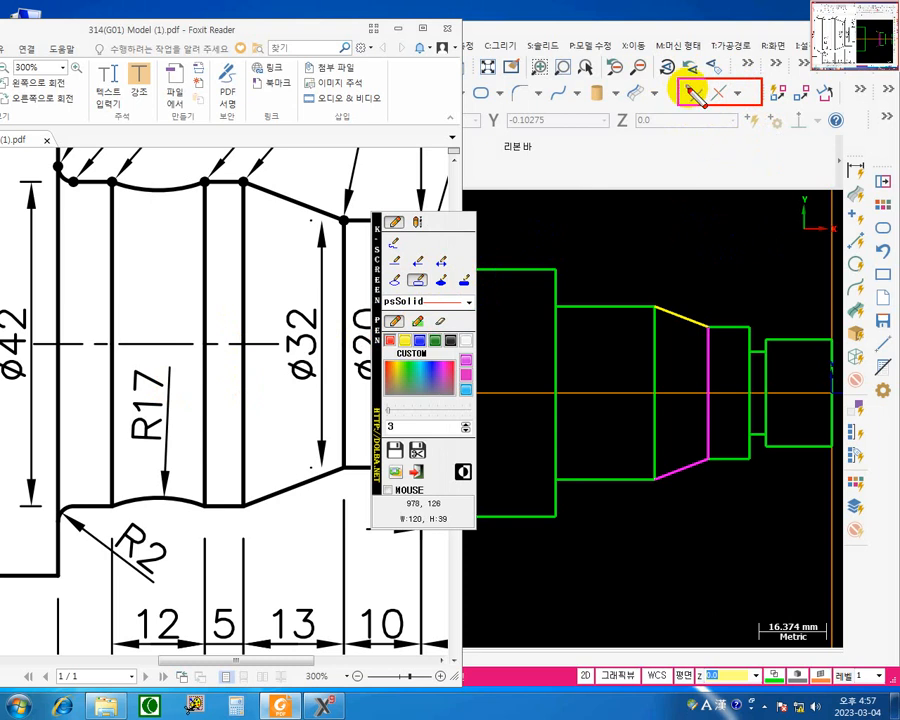
pyautogui.moveTo(733, 85); pyautogui.dragTo(742, 100)
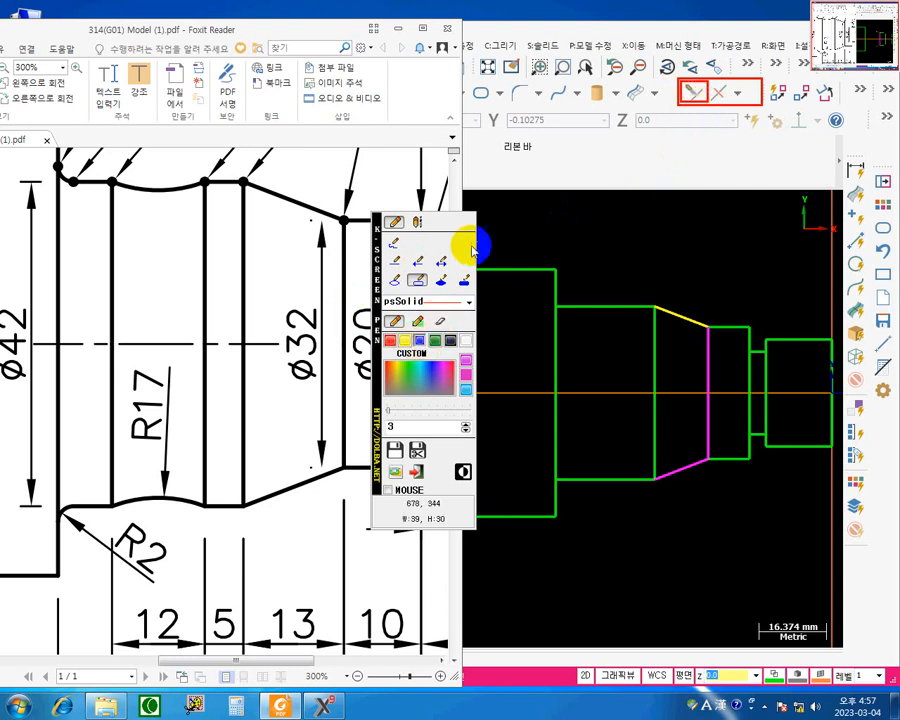
# Label the framed tool "트림/자르기/확장" in blue with the freehand screen pen, and clear all marks.
pyautogui.click(394, 243)
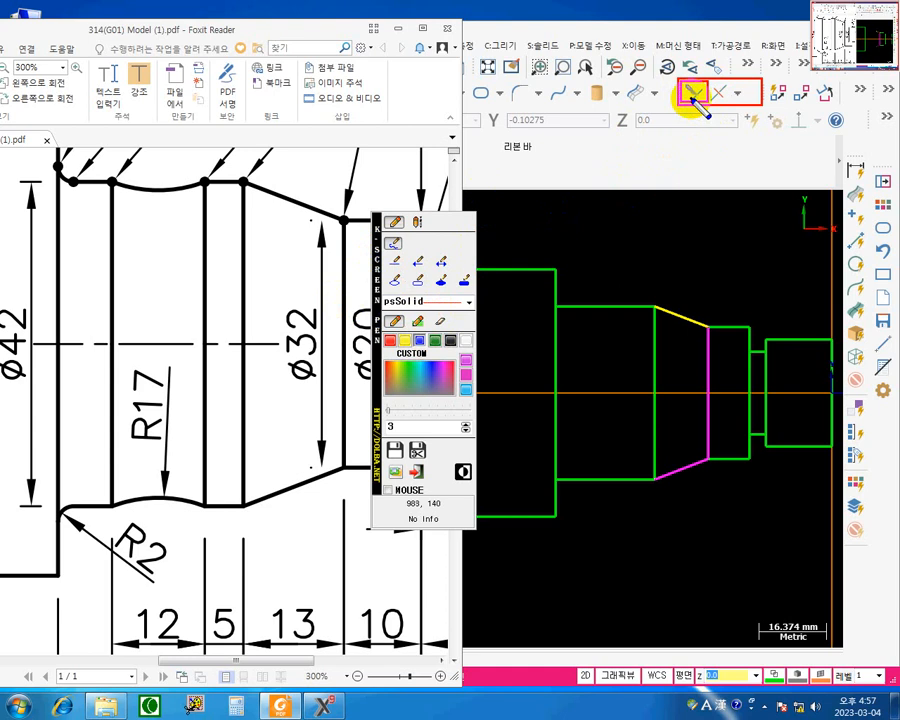
pyautogui.moveTo(691, 101)
pyautogui.mouseDown()
pyautogui.moveTo(675, 160)
pyautogui.moveTo(687, 171)
pyautogui.mouseUp()
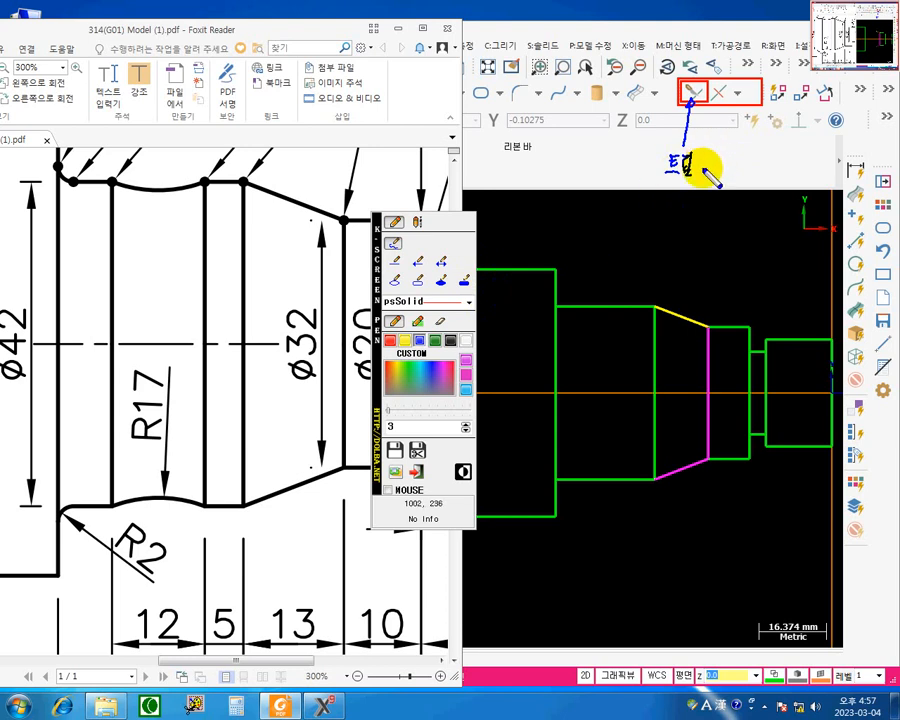
pyautogui.moveTo(710, 150)
pyautogui.mouseDown()
pyautogui.moveTo(699, 182)
pyautogui.moveTo(733, 171)
pyautogui.moveTo(737, 155)
pyautogui.moveTo(730, 165)
pyautogui.moveTo(746, 184)
pyautogui.mouseUp()
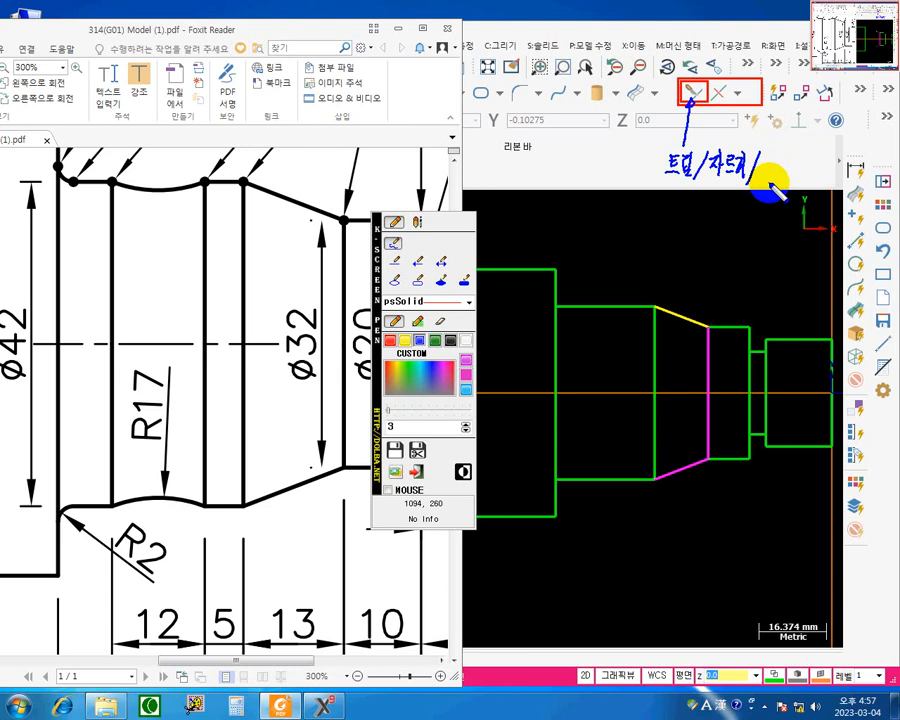
pyautogui.moveTo(767, 156)
pyautogui.mouseDown()
pyautogui.moveTo(764, 174)
pyautogui.moveTo(774, 164)
pyautogui.moveTo(775, 181)
pyautogui.moveTo(789, 172)
pyautogui.mouseUp()
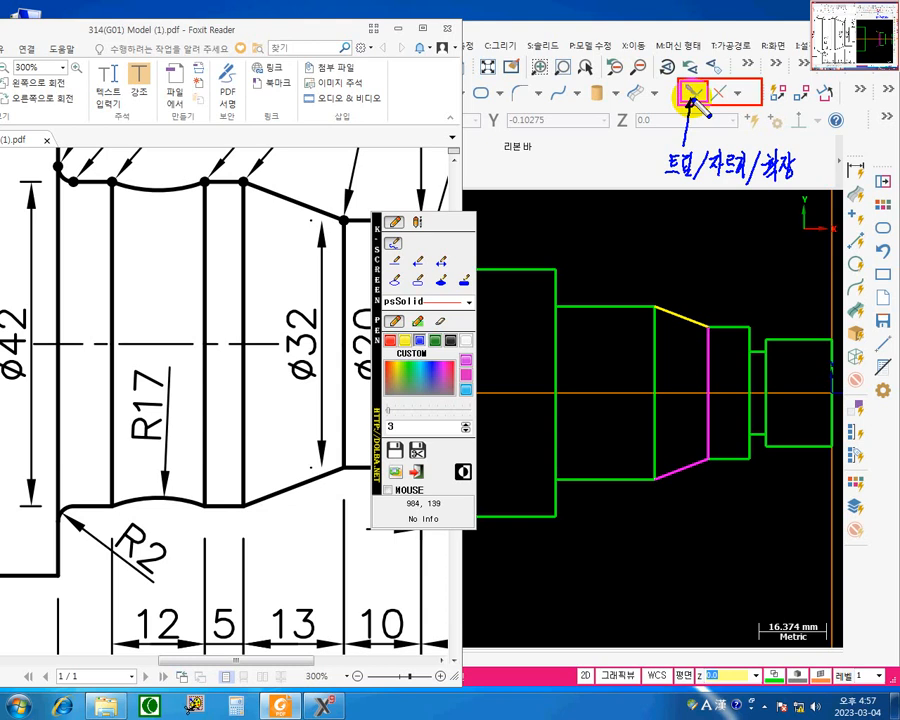
pyautogui.press('Escape')
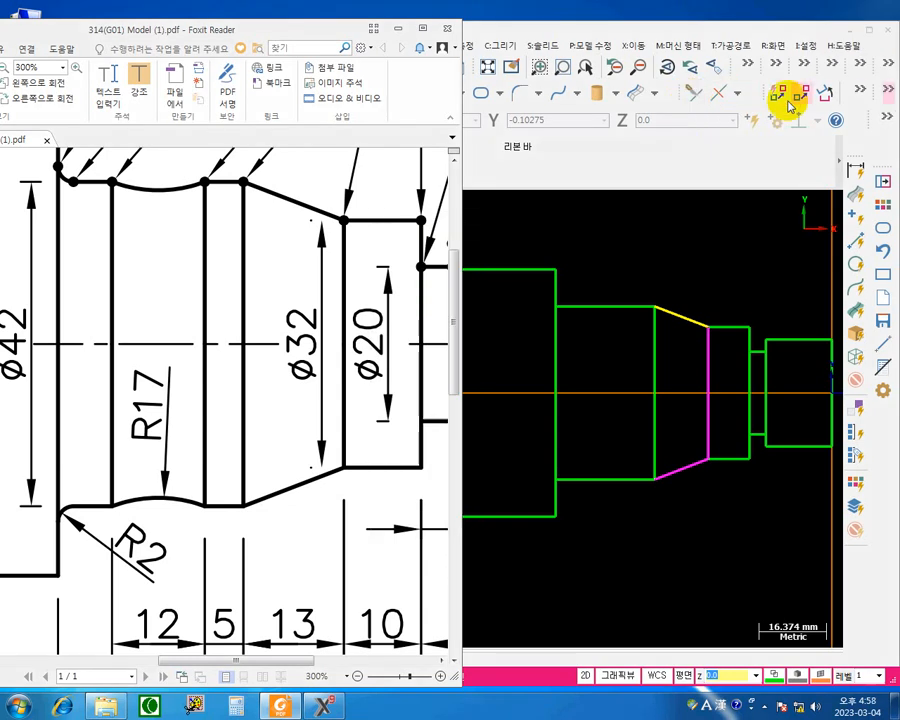
# Start Trim/Break/Extend and widen the Mastercam window so that all of the command's options show.
pyautogui.click(690, 92)
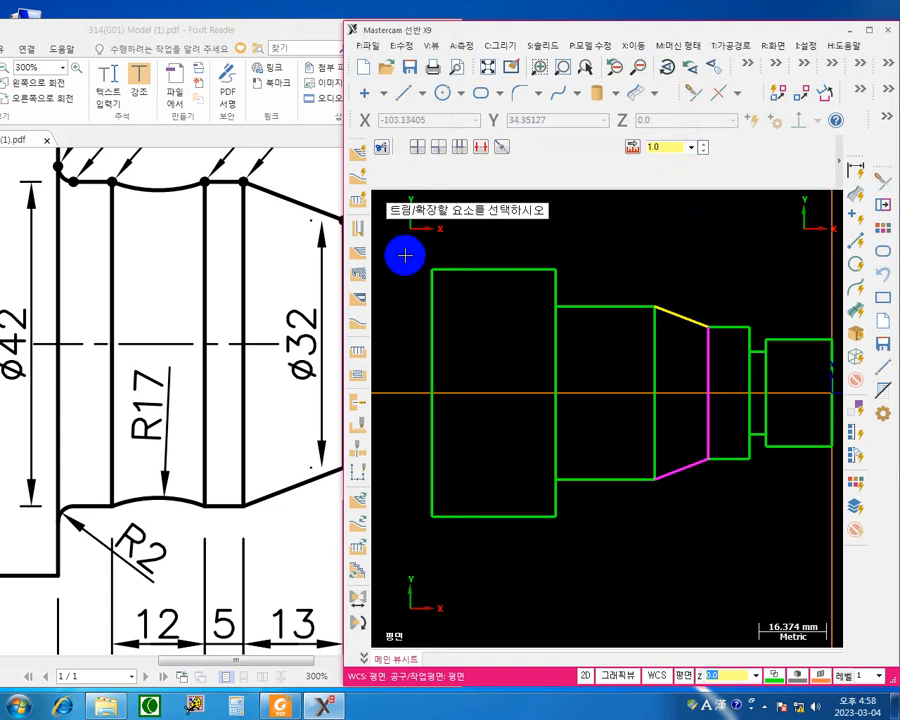
pyautogui.moveTo(344, 215); pyautogui.dragTo(105, 203)
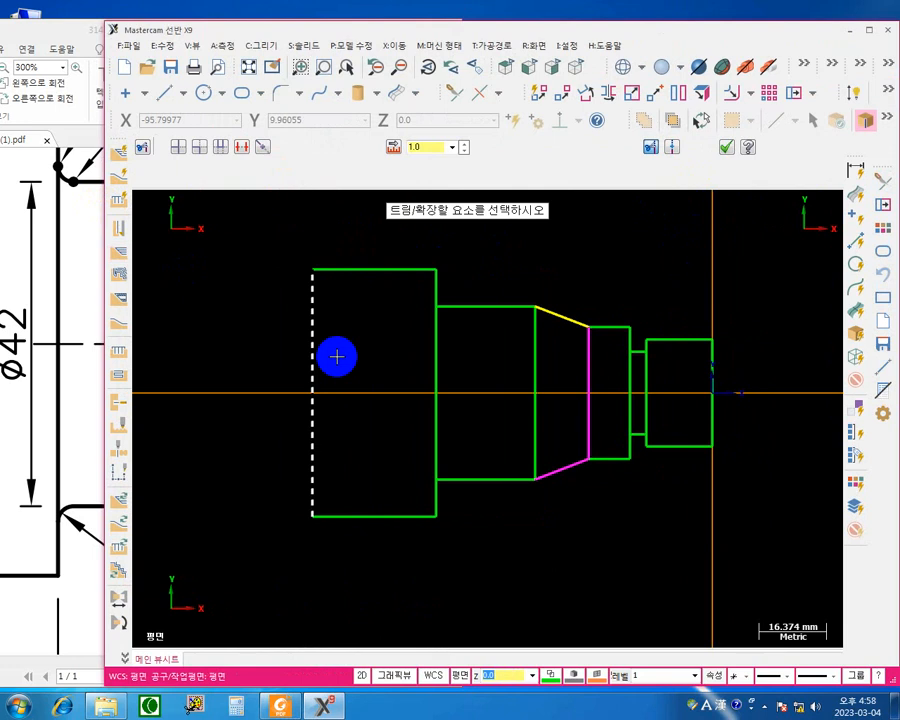
# Circle the trim mode in magenta with the screen pen, label it "T" with its Korean meaning, and mark the trim types 1, 2, 3, D/E and P.
pyautogui.press('F2')
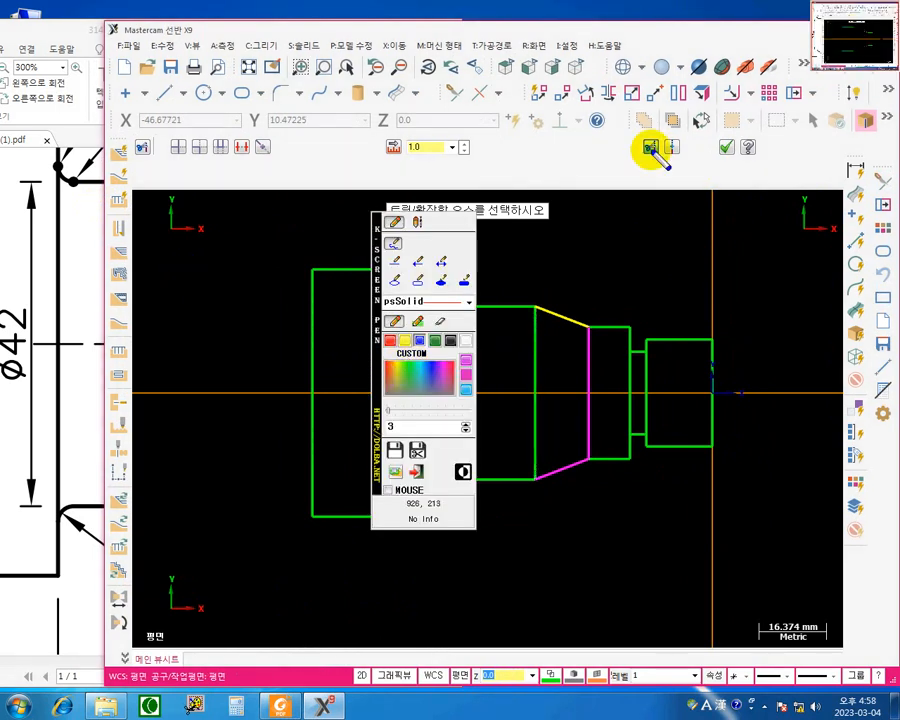
pyautogui.moveTo(653, 160); pyautogui.dragTo(648, 160)
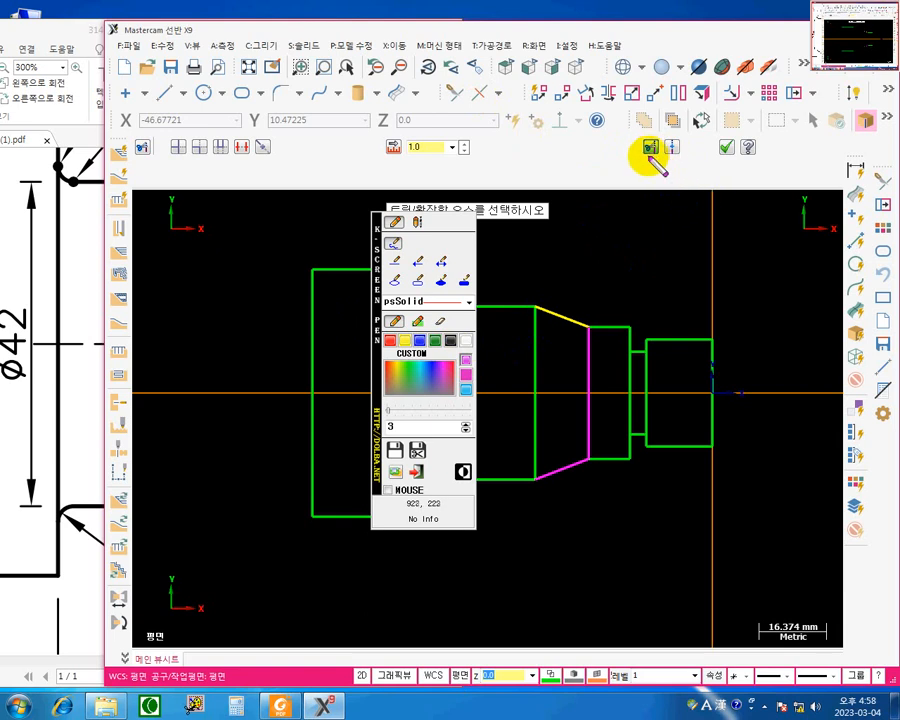
pyautogui.moveTo(648, 132); pyautogui.dragTo(648, 182)
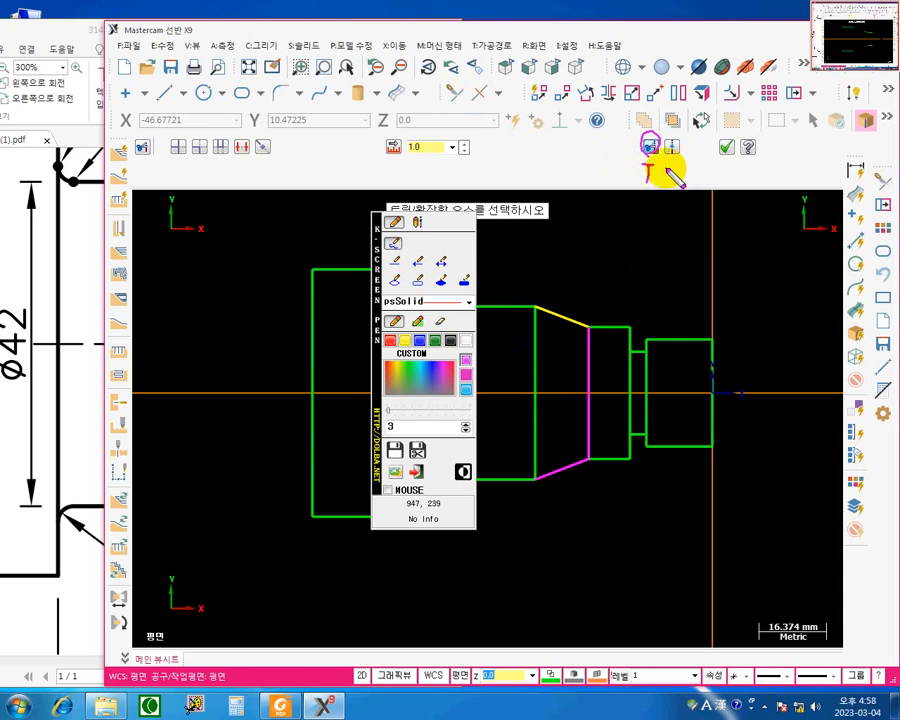
pyautogui.moveTo(663, 163)
pyautogui.mouseDown()
pyautogui.moveTo(656, 186)
pyautogui.moveTo(692, 162)
pyautogui.moveTo(690, 182)
pyautogui.moveTo(690, 173)
pyautogui.moveTo(731, 166)
pyautogui.moveTo(722, 187)
pyautogui.mouseUp()
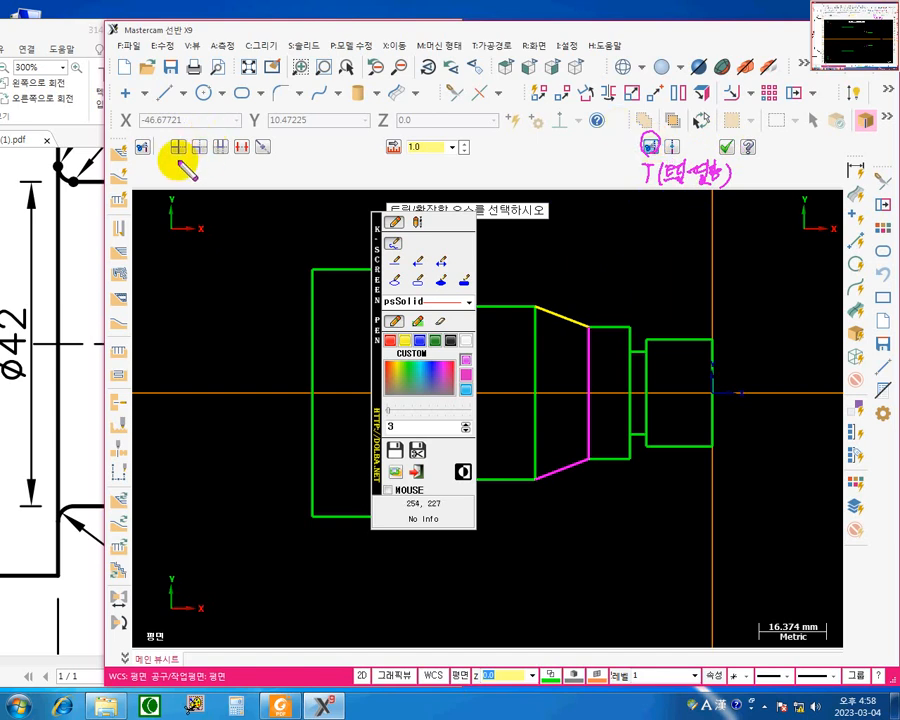
pyautogui.moveTo(181, 156)
pyautogui.mouseDown()
pyautogui.moveTo(176, 171)
pyautogui.moveTo(265, 165)
pyautogui.moveTo(244, 167)
pyautogui.mouseUp()
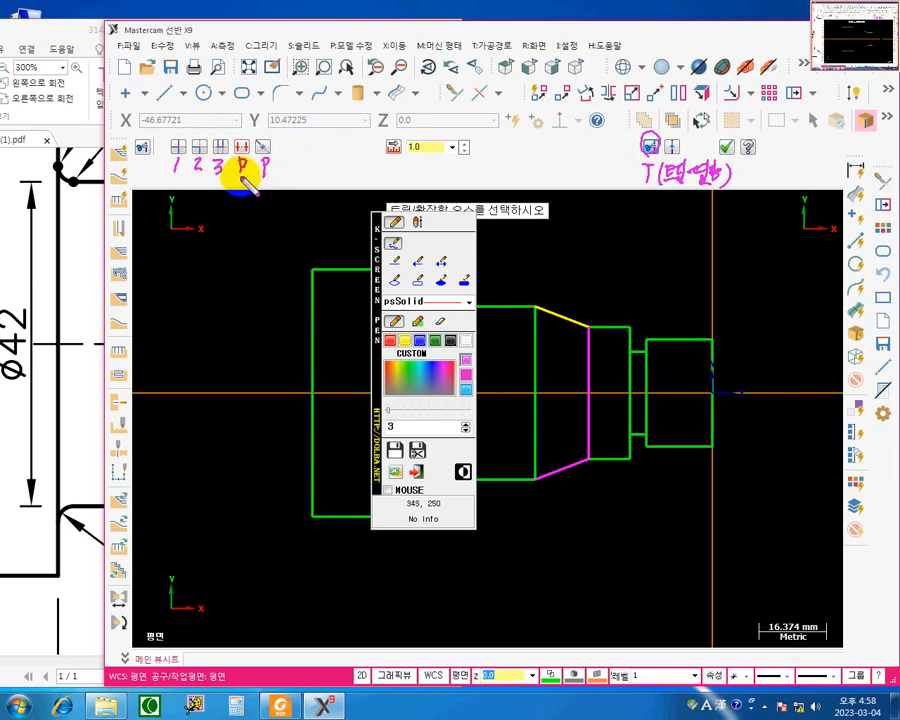
pyautogui.moveTo(240, 174); pyautogui.dragTo(245, 178)
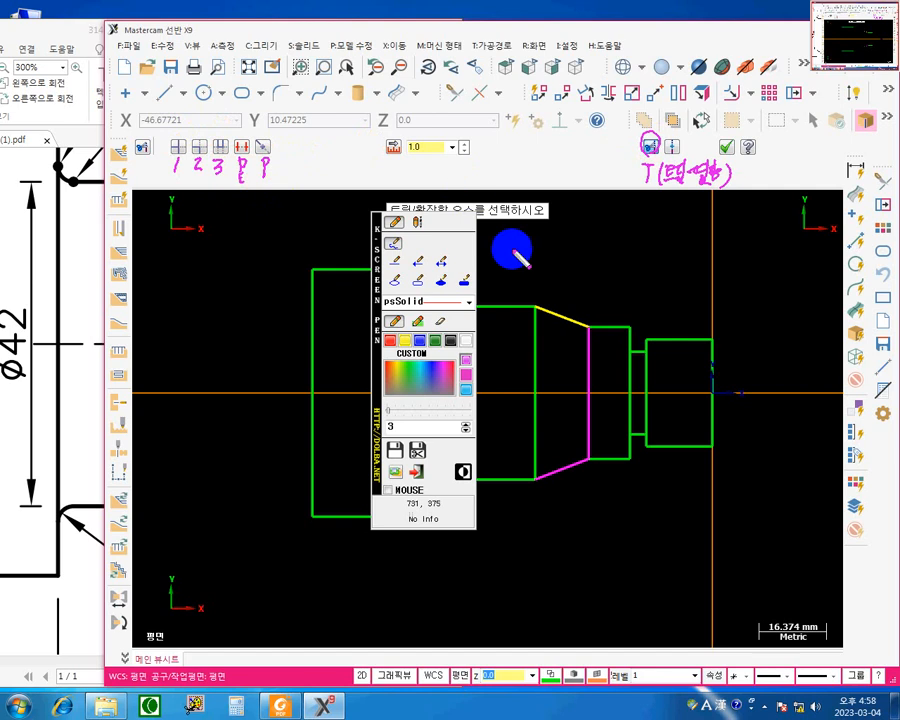
# Circle the break mode as "B" and the extension length as "확장" in blue with the screen pen, and clear all marks.
pyautogui.click(421, 343)
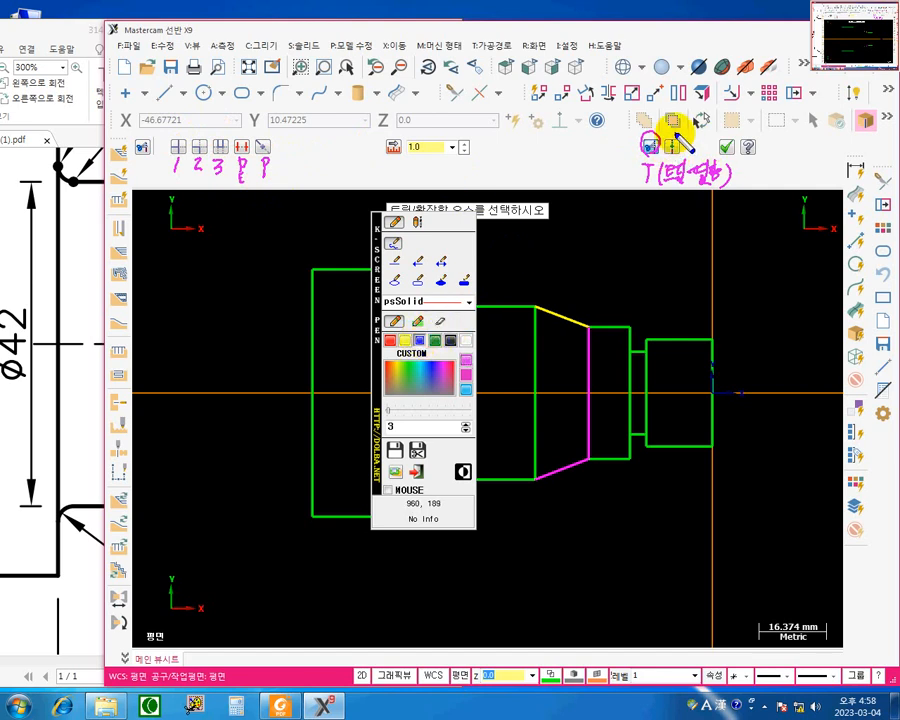
pyautogui.moveTo(671, 121)
pyautogui.mouseDown()
pyautogui.moveTo(674, 146)
pyautogui.moveTo(692, 130)
pyautogui.moveTo(689, 147)
pyautogui.mouseUp()
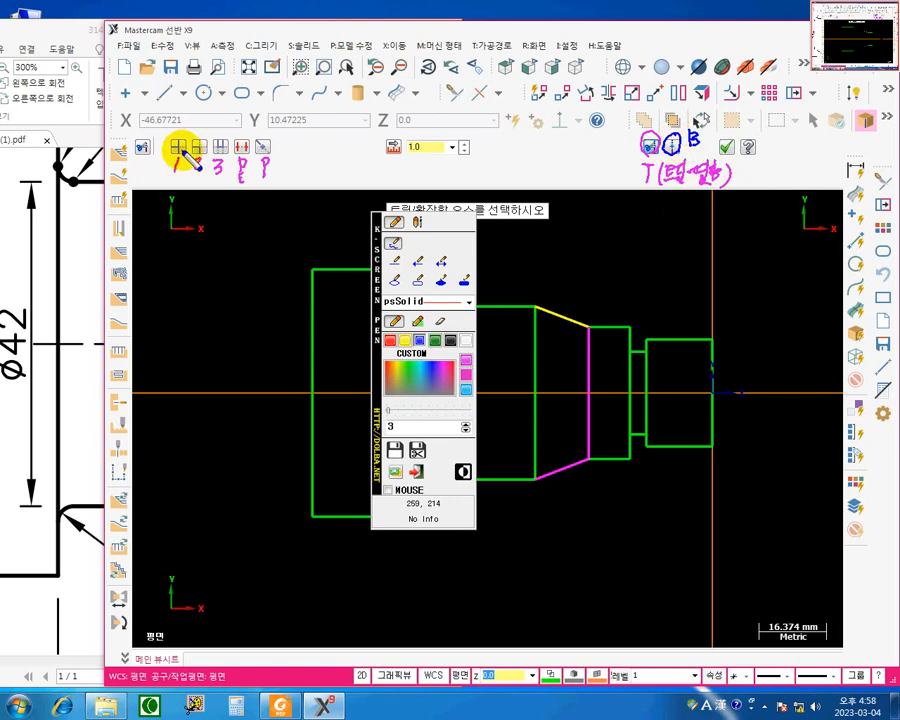
pyautogui.moveTo(194, 155); pyautogui.dragTo(205, 167)
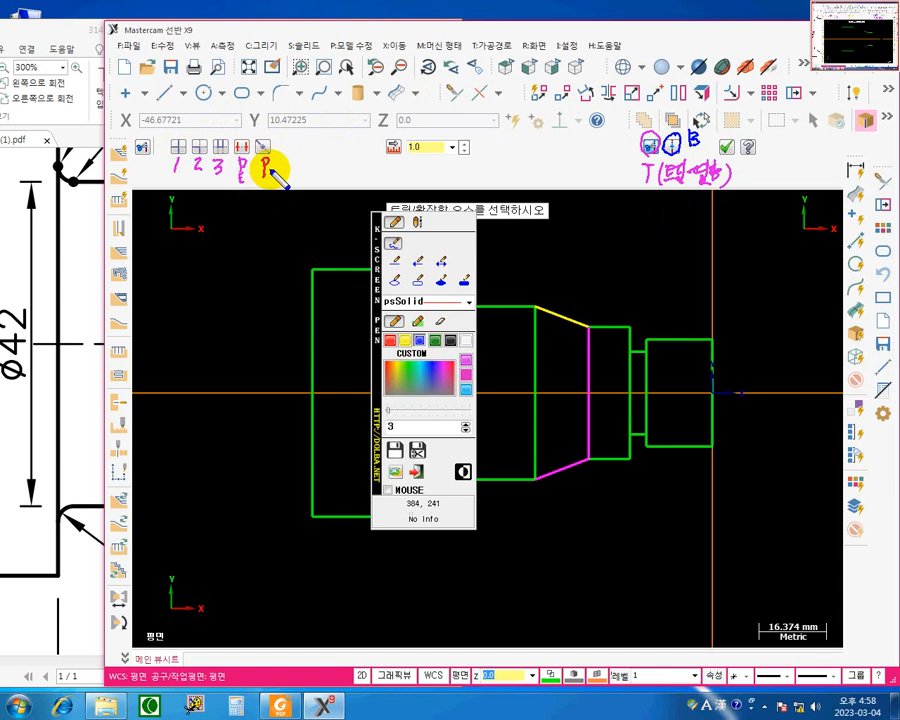
pyautogui.moveTo(445, 150)
pyautogui.mouseDown()
pyautogui.moveTo(390, 146)
pyautogui.moveTo(380, 136)
pyautogui.moveTo(433, 128)
pyautogui.moveTo(415, 165)
pyautogui.moveTo(397, 160)
pyautogui.moveTo(454, 165)
pyautogui.moveTo(461, 182)
pyautogui.moveTo(478, 171)
pyautogui.mouseUp()
pyautogui.moveTo(474, 174); pyautogui.dragTo(475, 175)
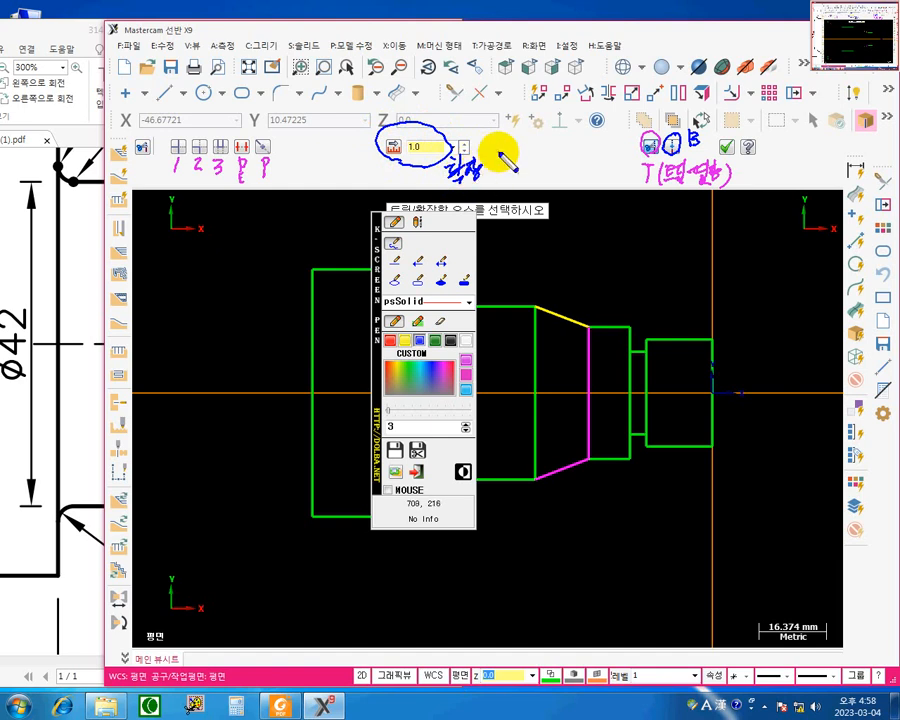
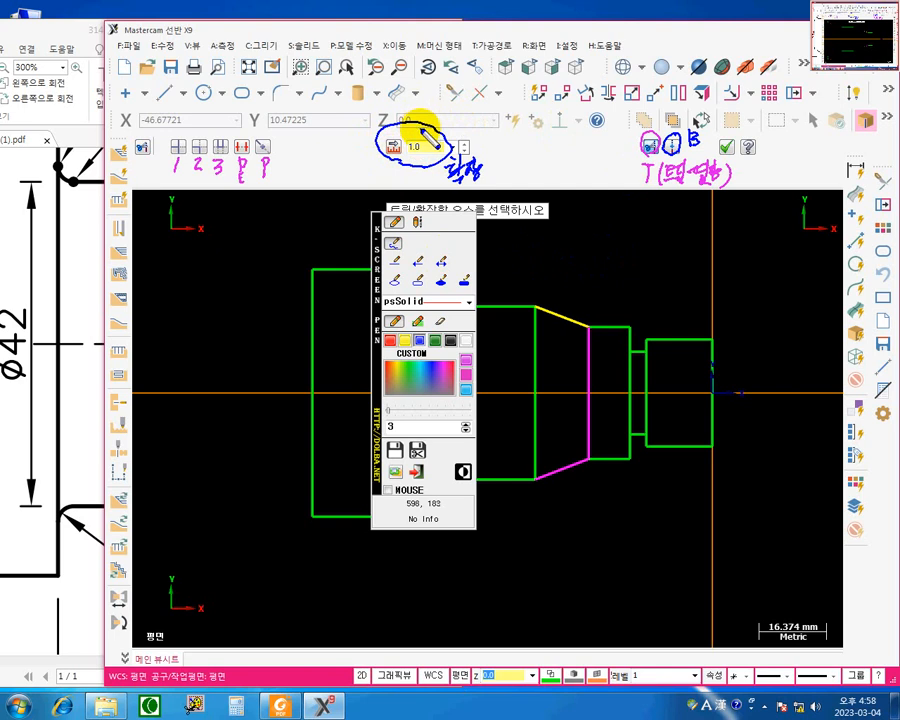
pyautogui.moveTo(672, 133); pyautogui.dragTo(677, 150)
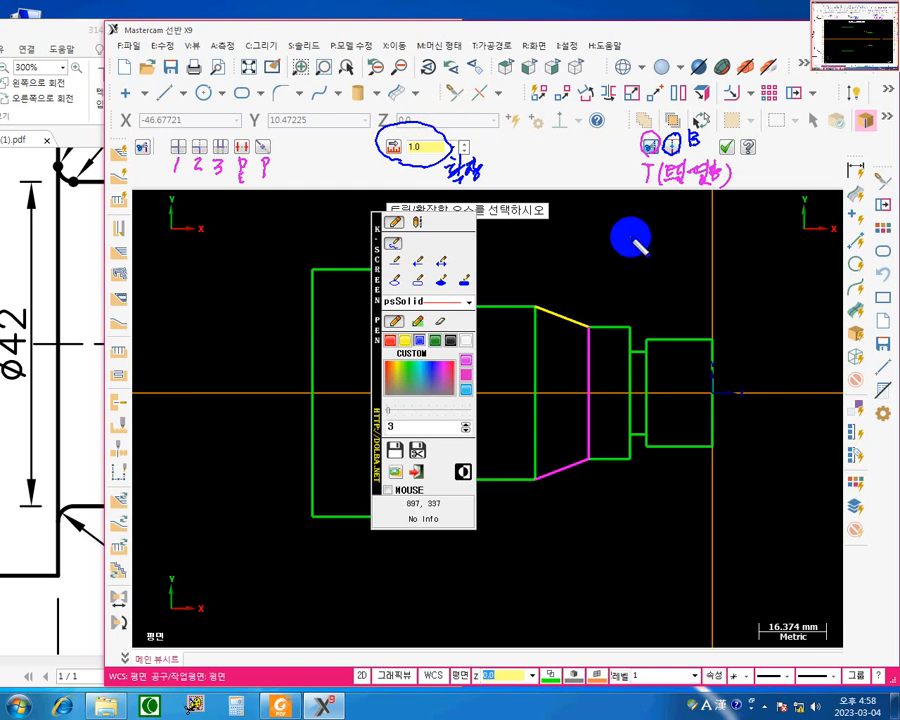
pyautogui.press('Escape')
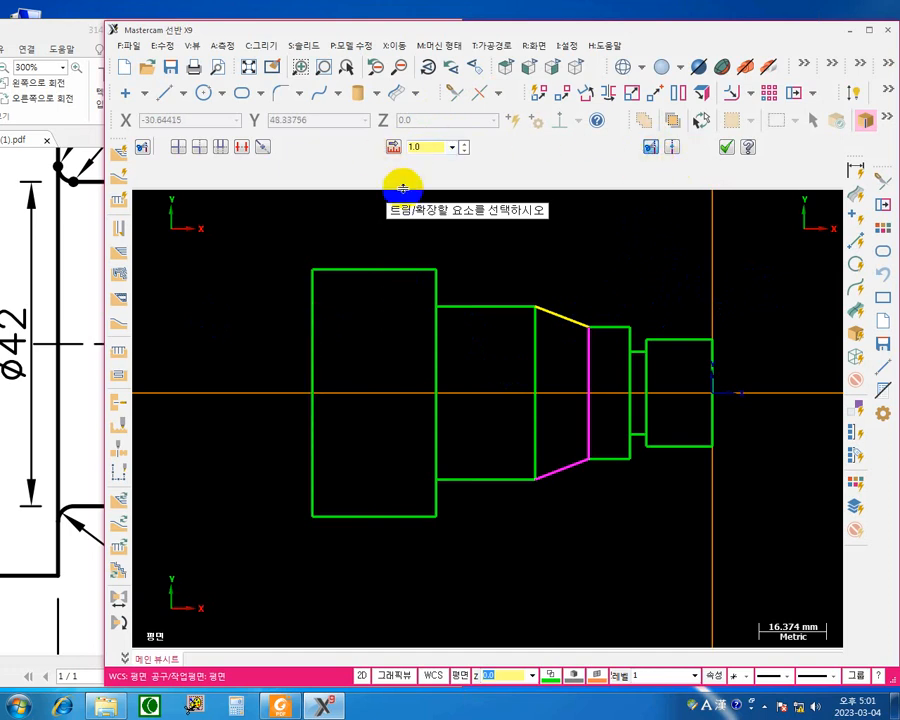
# Set the extension length to 10 and extend the shaft's left end line upward by 10 mm in trim mode.
pyautogui.click(310, 272)
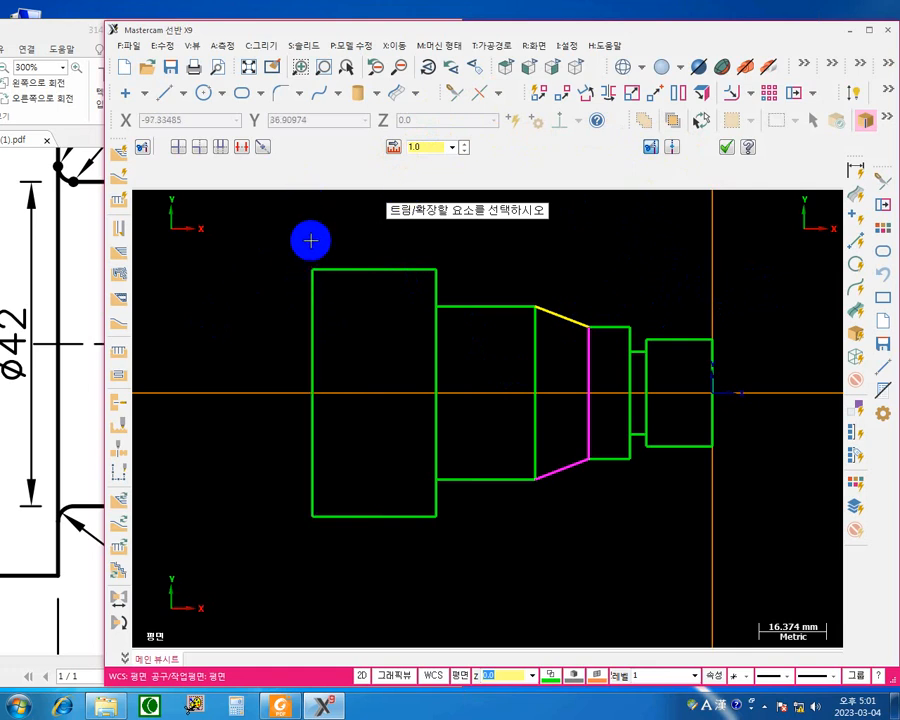
pyautogui.click(428, 146)
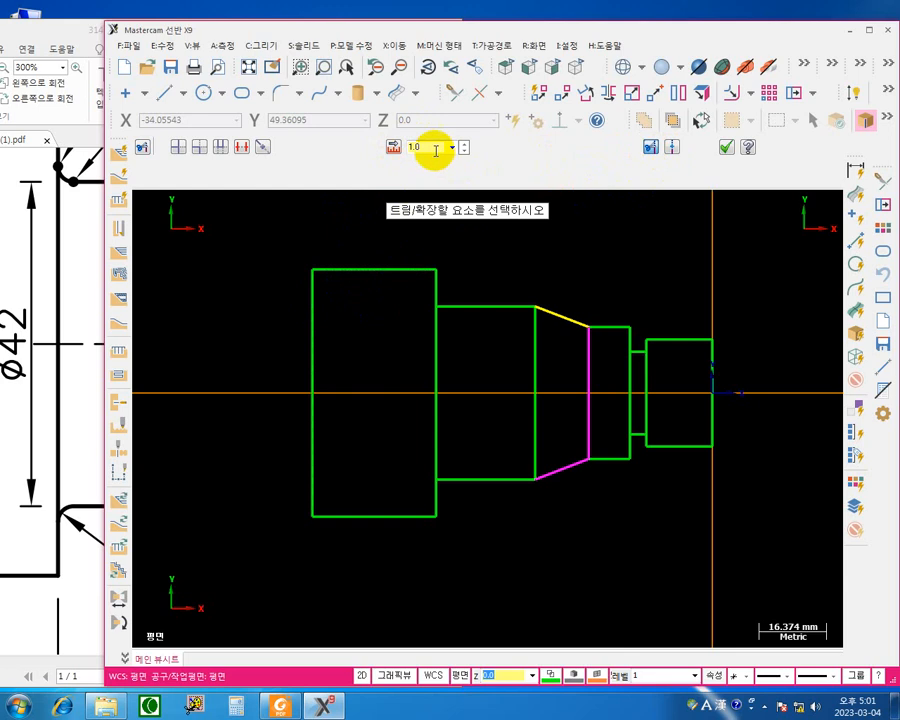
pyautogui.moveTo(436, 150); pyautogui.dragTo(351, 160)
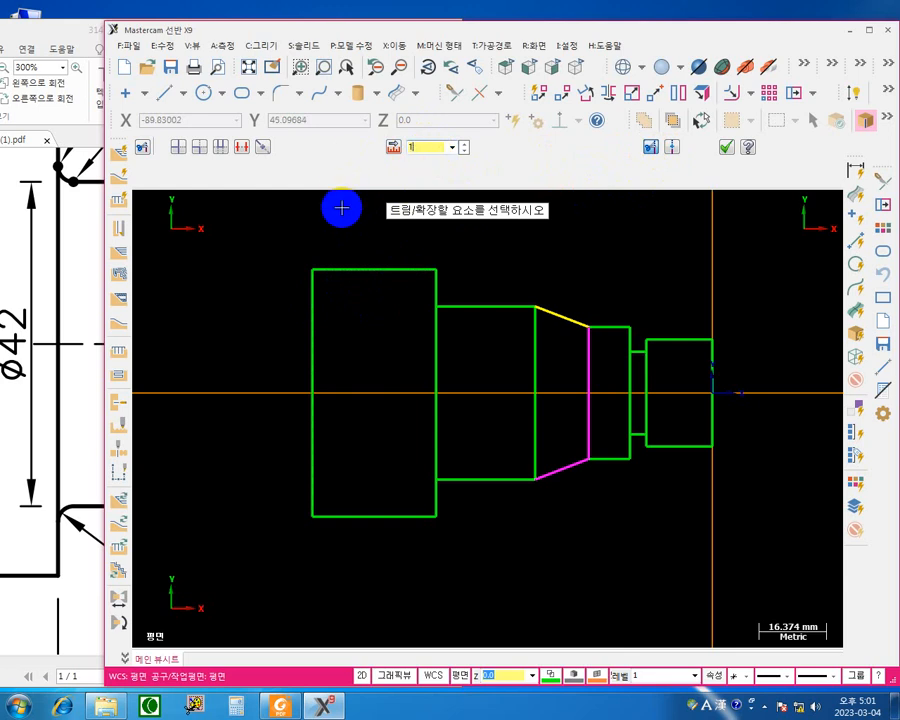
pyautogui.write('10.0')
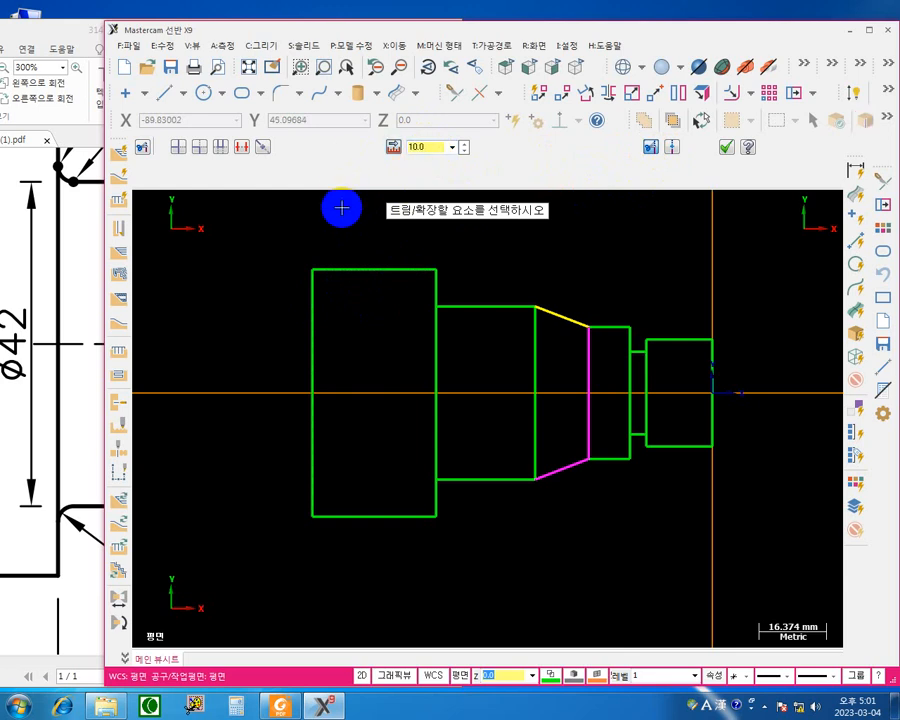
pyautogui.click(310, 294)
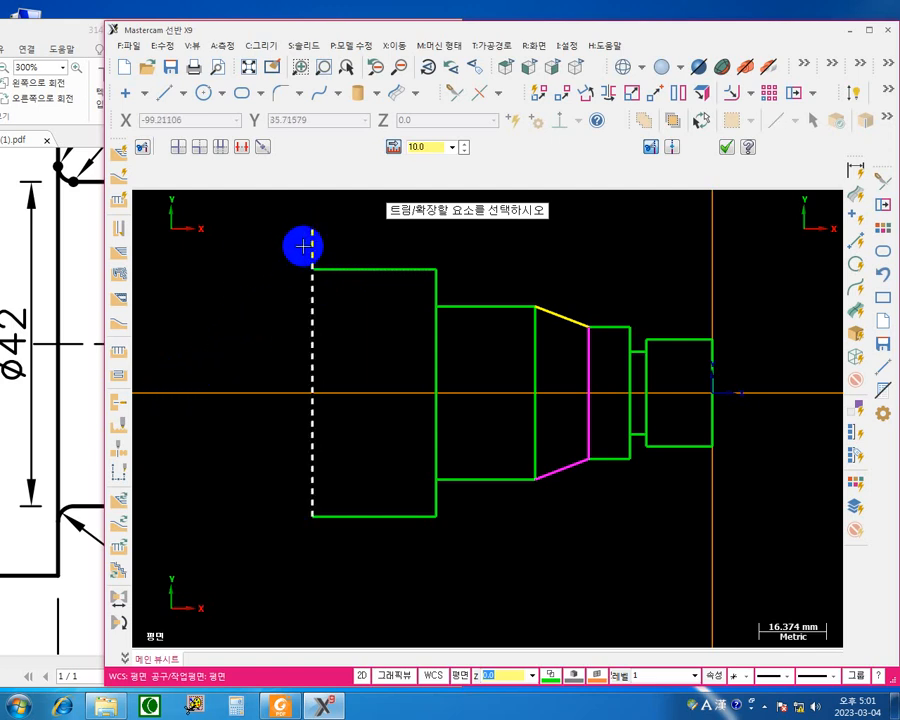
pyautogui.click(306, 242)
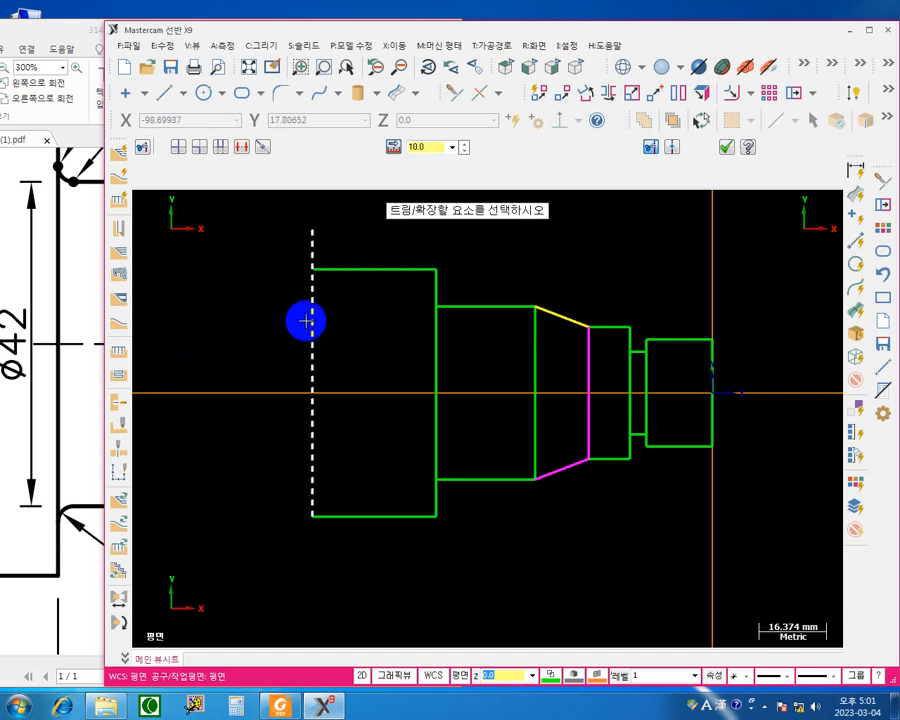
pyautogui.click(310, 232)
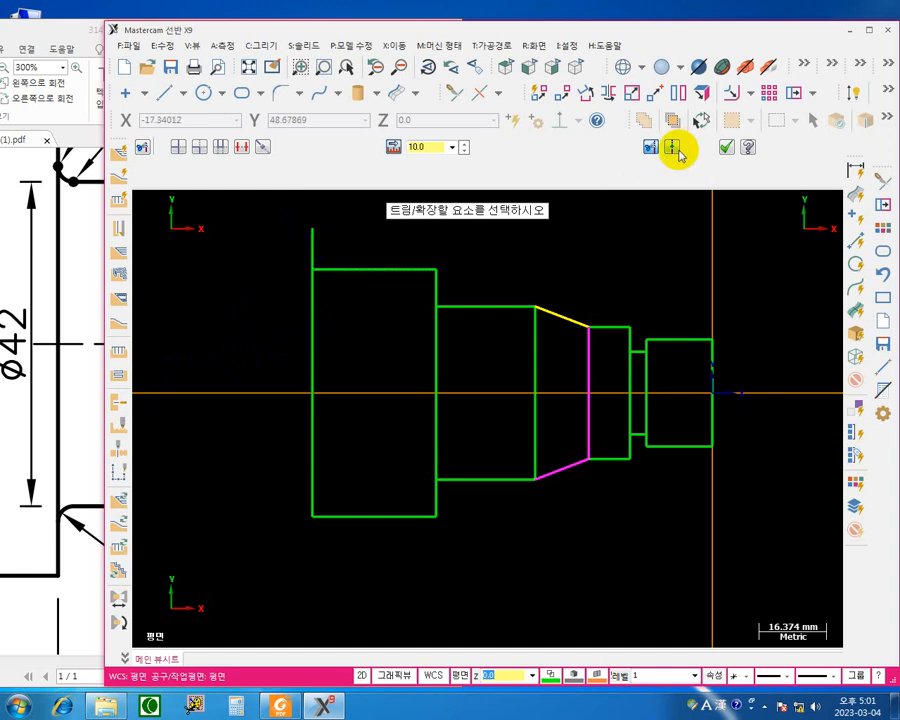
# Use break mode to add a separate 10 mm extension segment below the shaft's left end line.
pyautogui.click(674, 148)
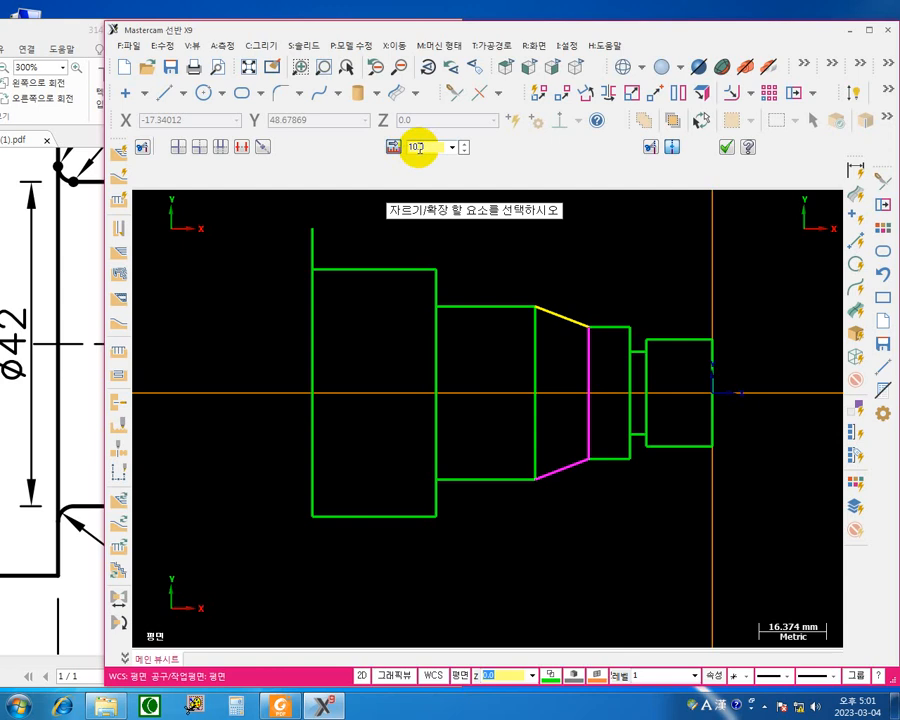
pyautogui.click(310, 362)
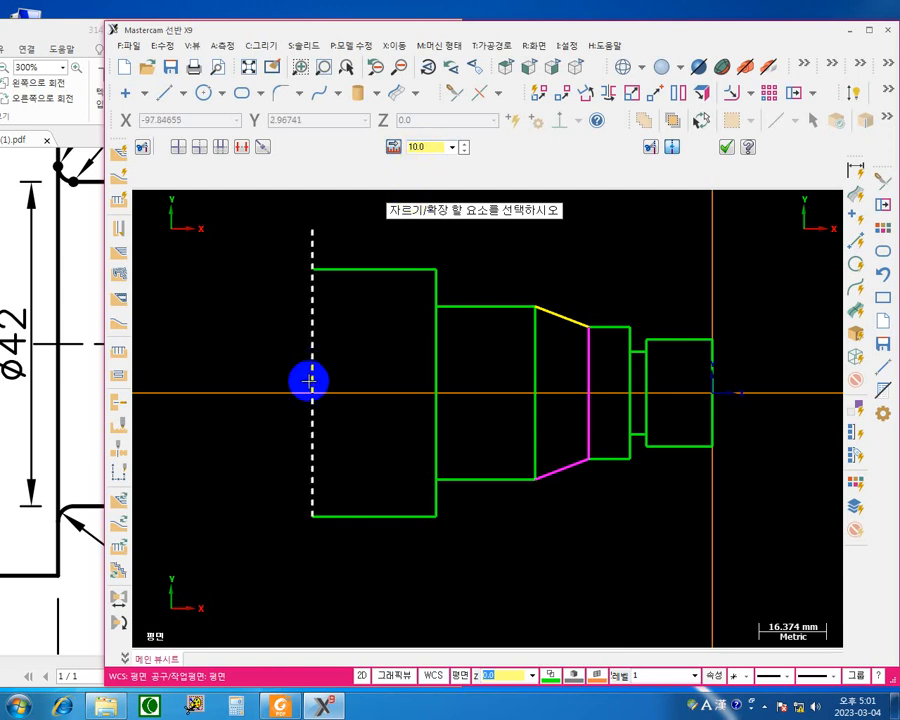
pyautogui.click(313, 517)
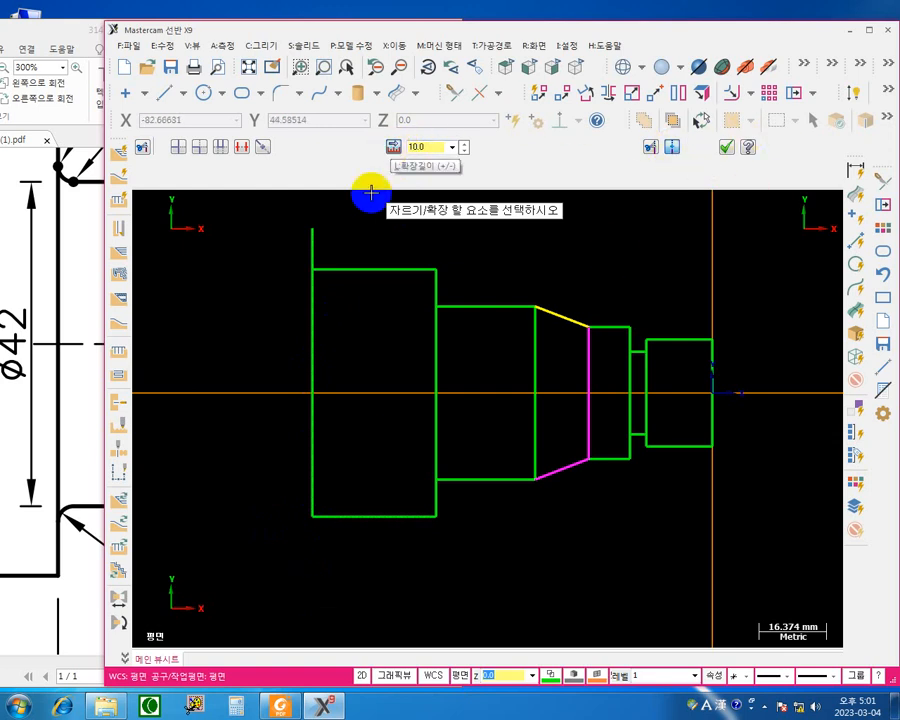
pyautogui.click(303, 500)
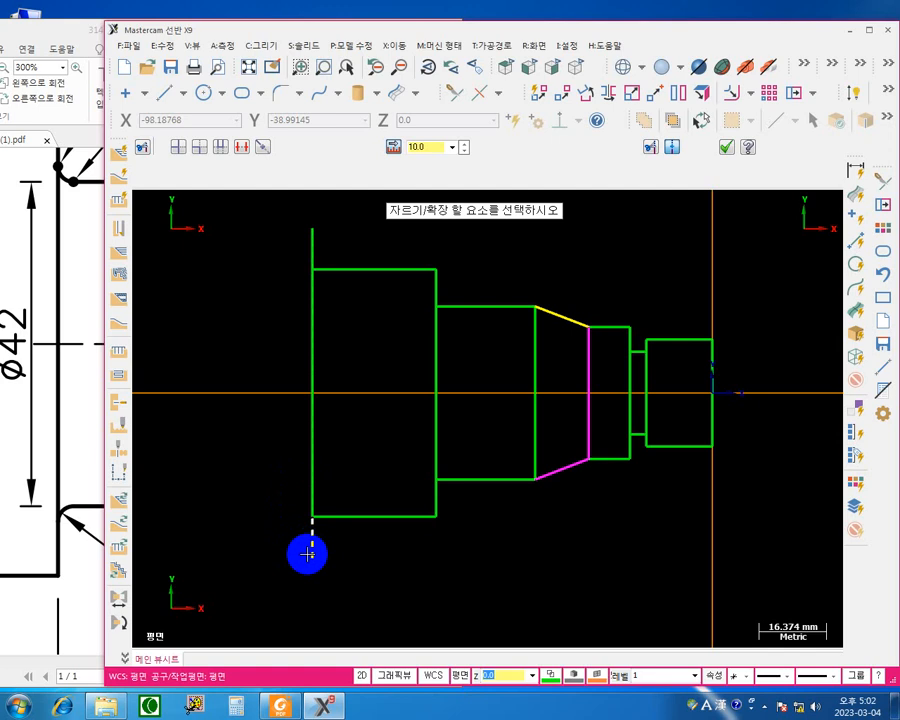
pyautogui.click(307, 554)
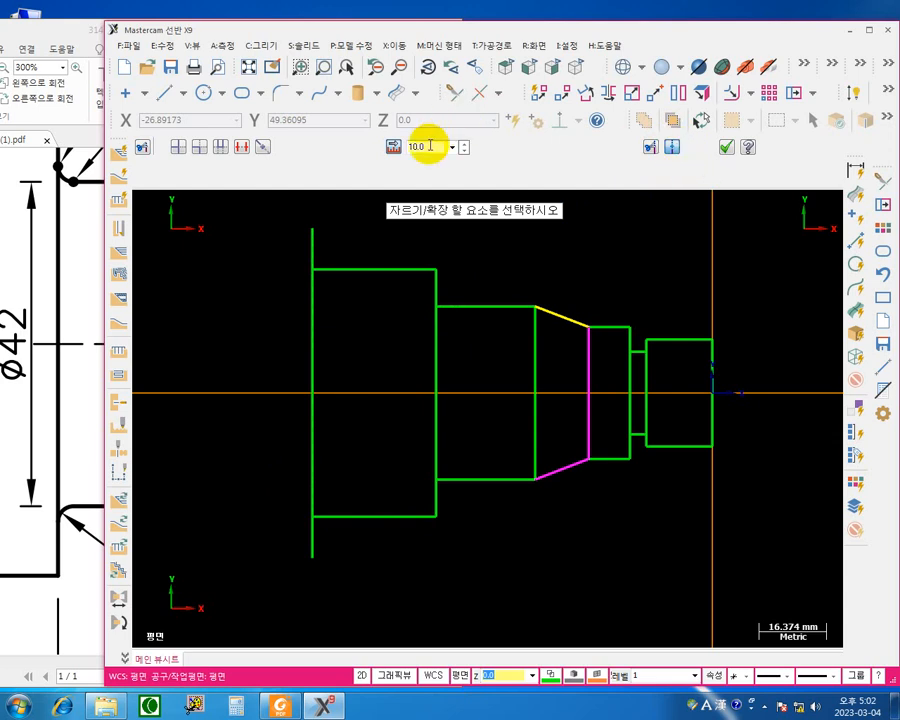
# Set the extension length to -5 and try to shorten the segment below the left end line in break mode.
pyautogui.click(45, 28)
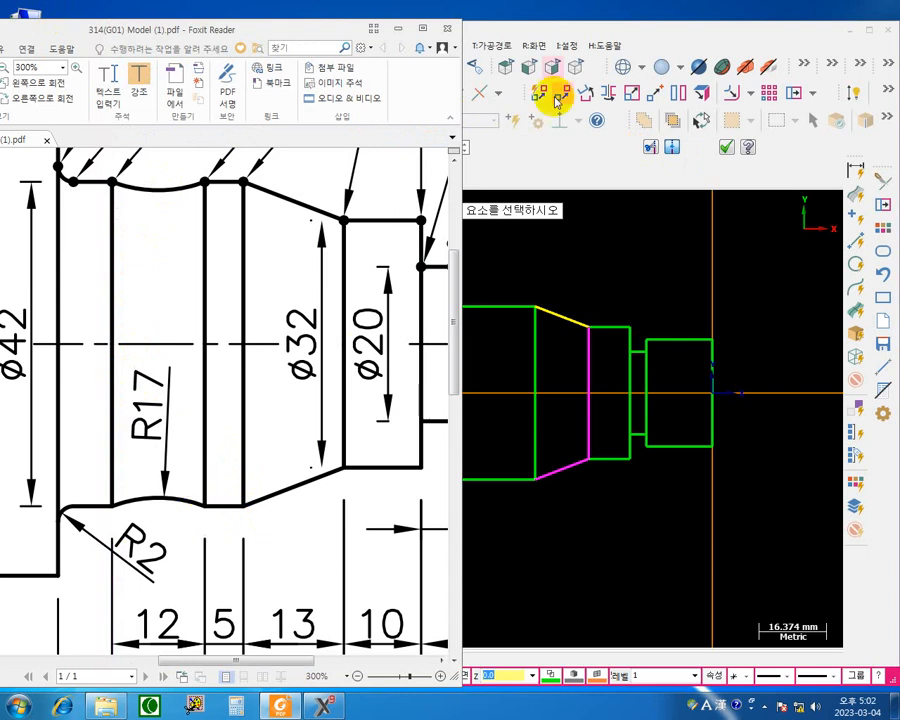
pyautogui.click(618, 28)
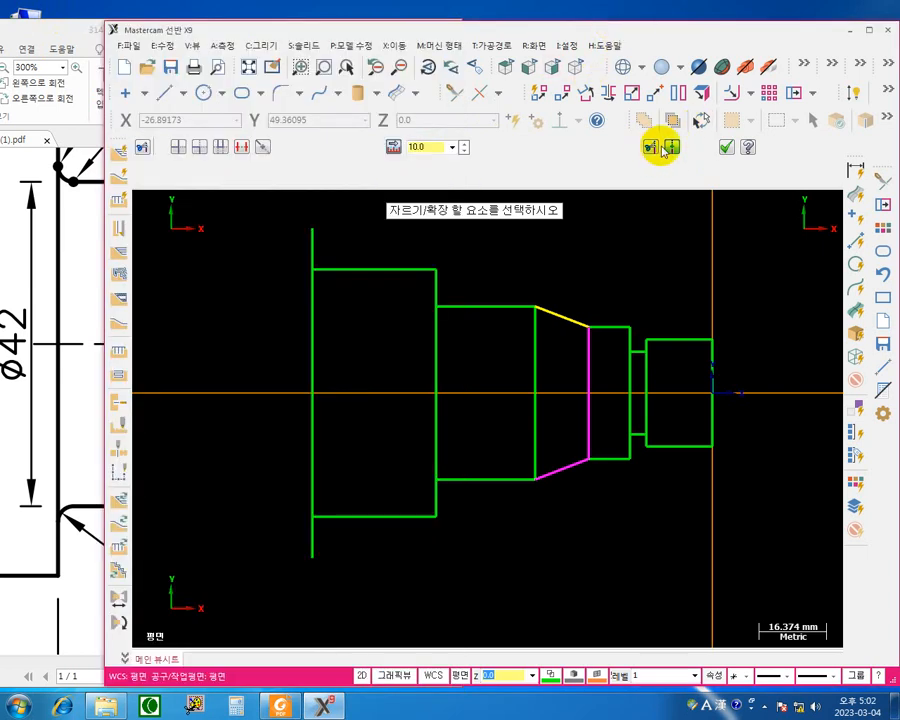
pyautogui.moveTo(434, 147); pyautogui.dragTo(213, 158)
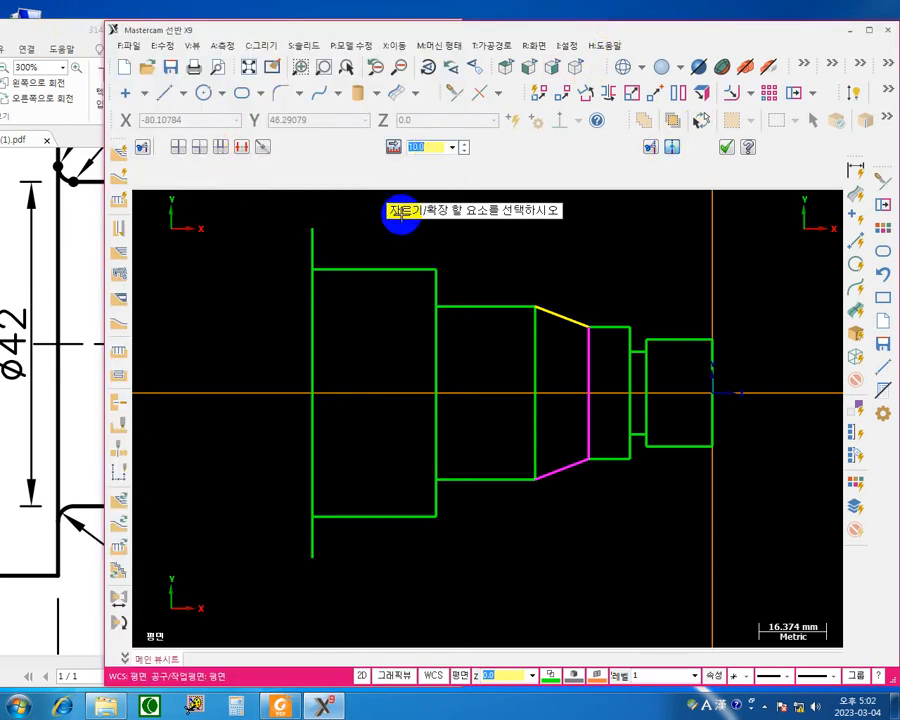
pyautogui.write('5')
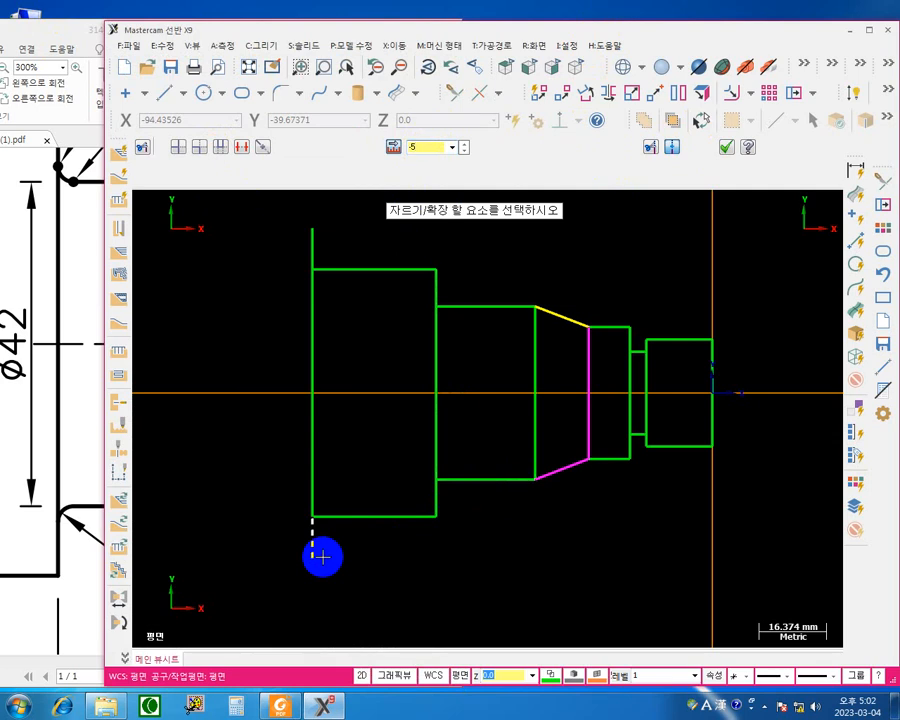
pyautogui.click(322, 557)
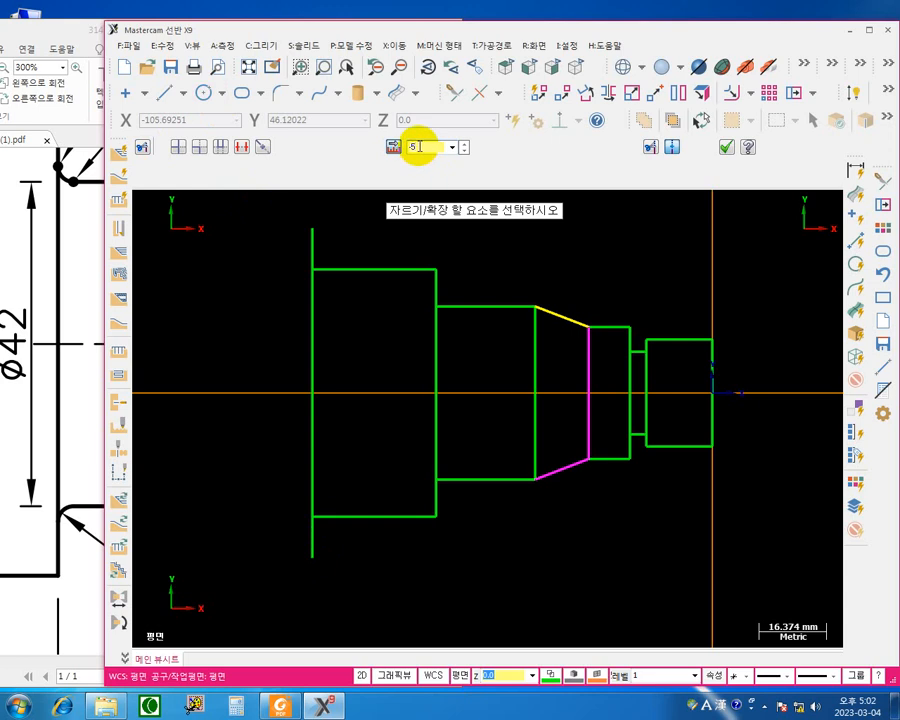
# Shorten the left end line's upper and lower extensions by 5 mm each in trim mode.
pyautogui.click(650, 147)
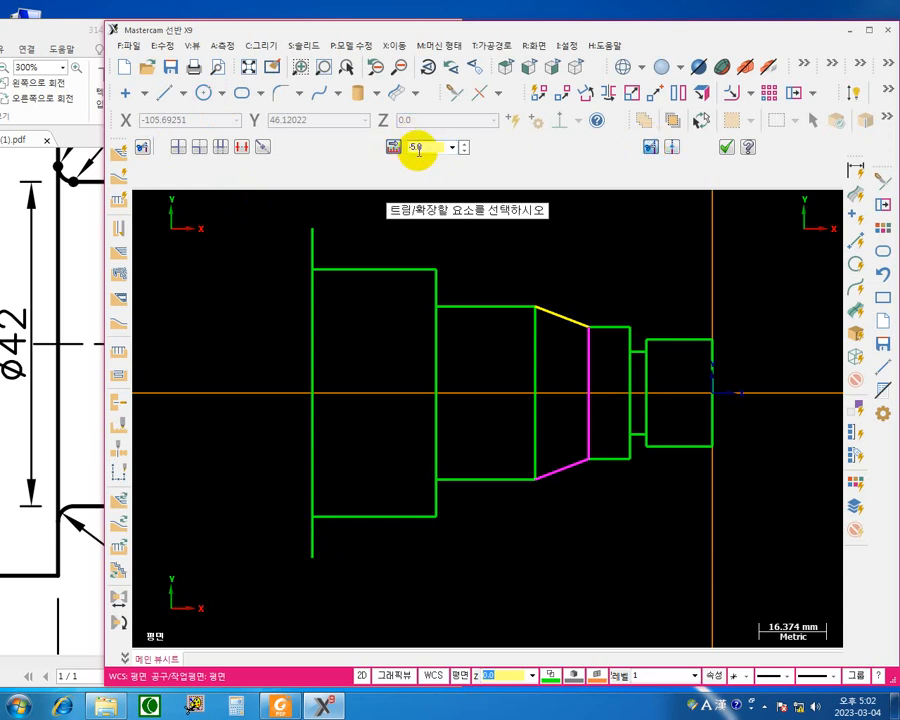
pyautogui.click(311, 226)
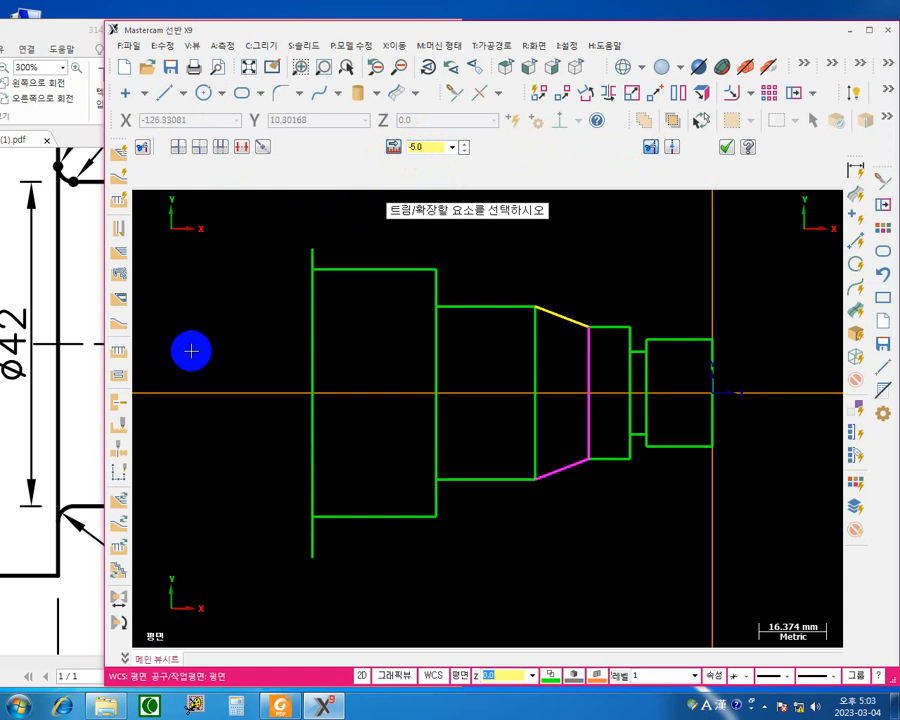
pyautogui.click(312, 550)
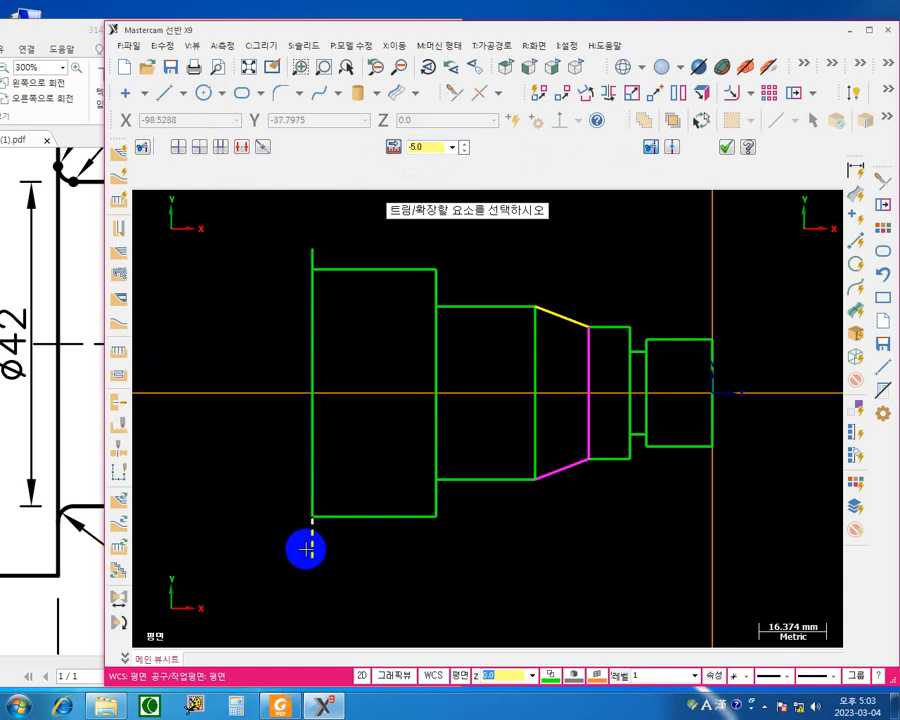
pyautogui.click(526, 481)
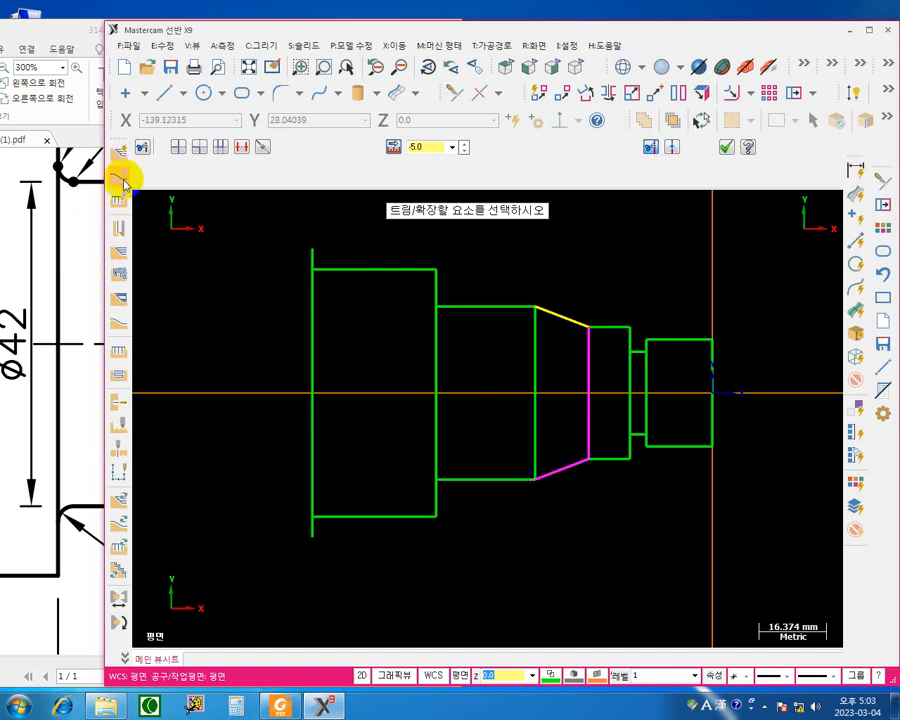
# In break mode with the extension length at -5, break the upper and lower Ø42 lines 5 mm from their taper-side ends.
pyautogui.click(72, 32)
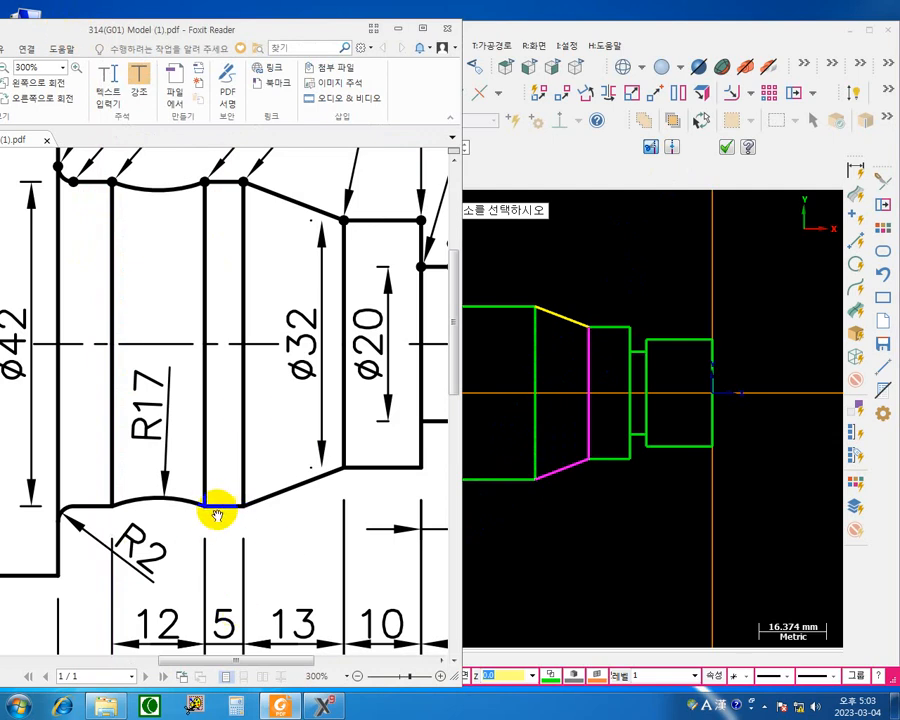
pyautogui.click(690, 32)
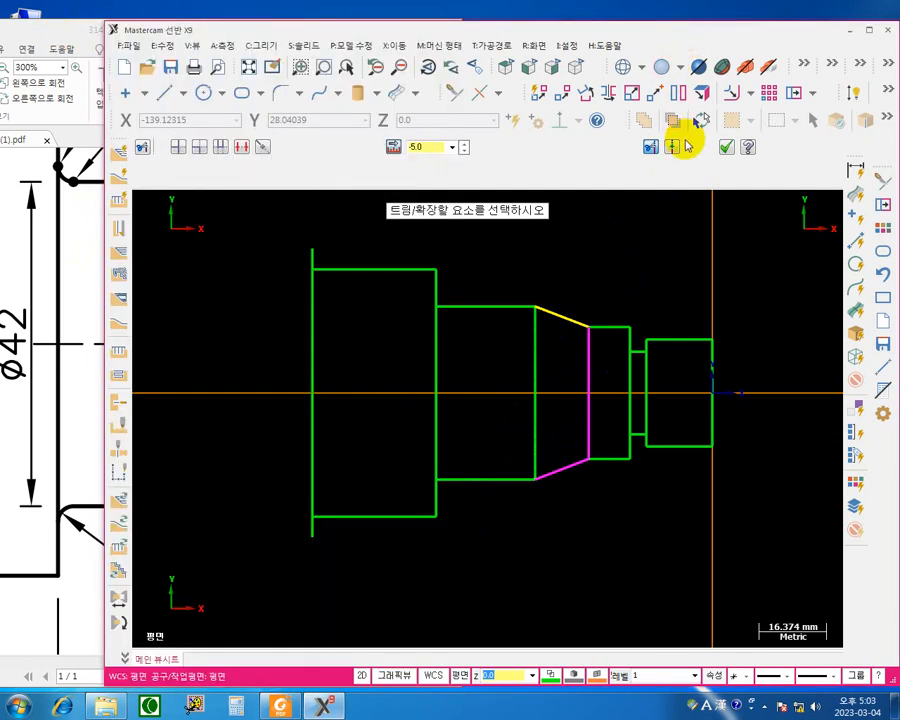
pyautogui.click(672, 148)
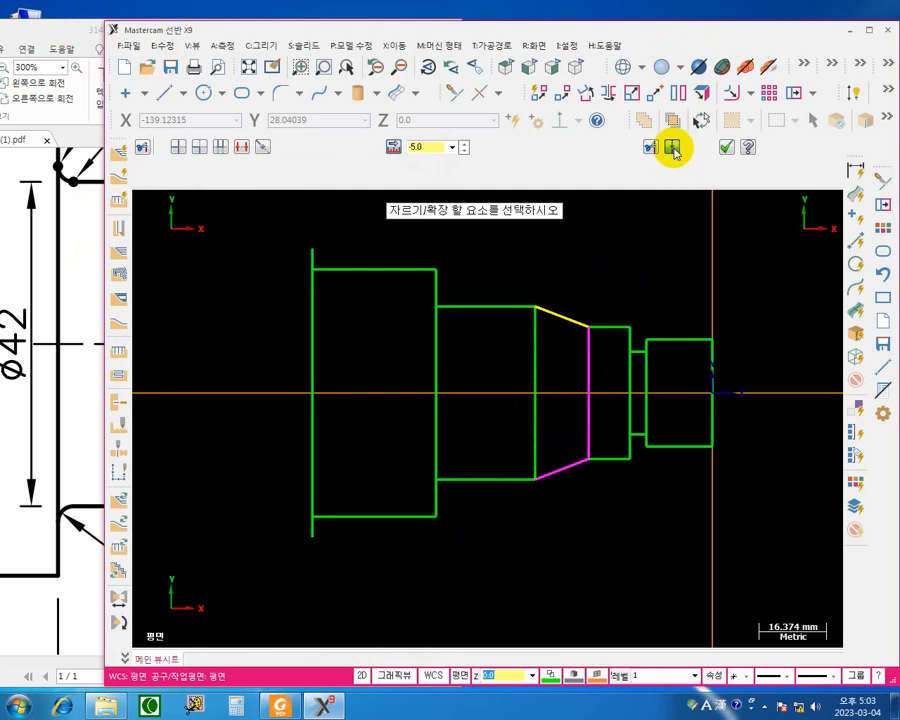
pyautogui.click(420, 146)
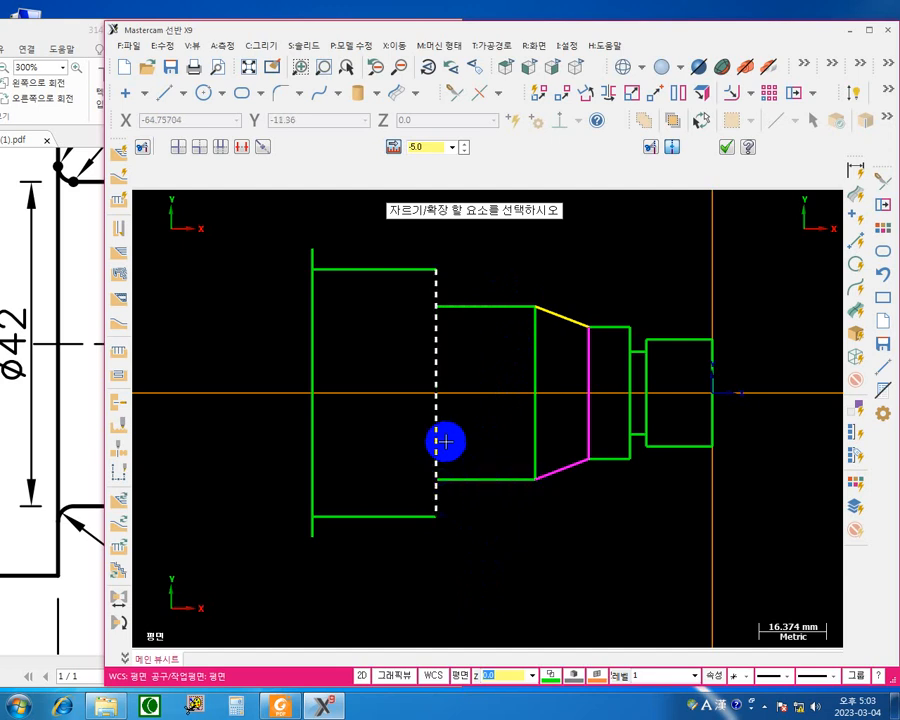
# Set the extension length to -12 and break a 12 mm segment off both Ø42 lines for the R17 groove.
pyautogui.click(58, 358)
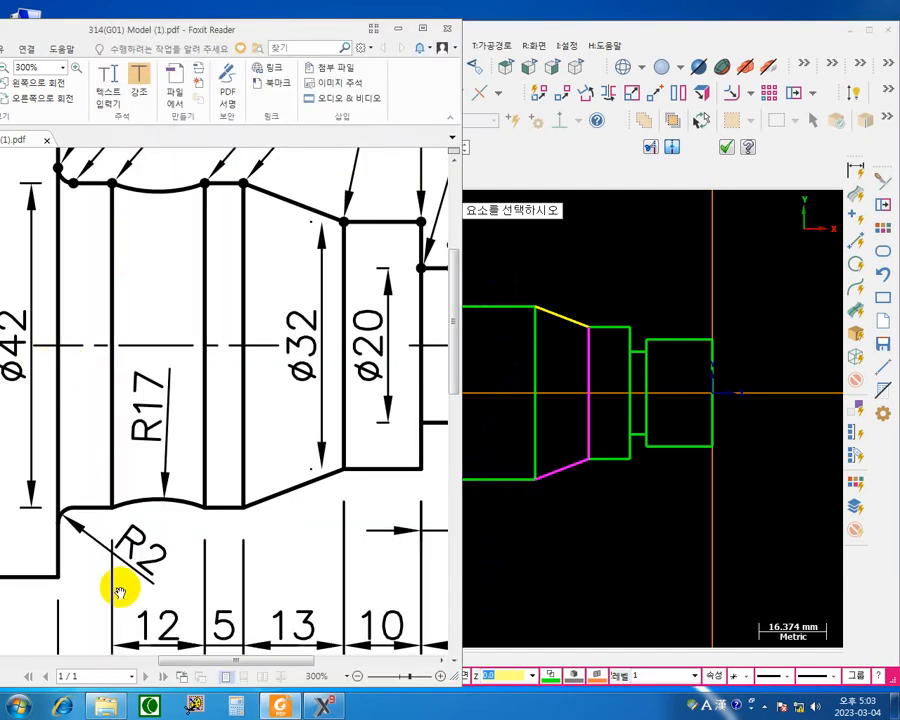
pyautogui.click(688, 40)
pyautogui.doubleClick(416, 146)
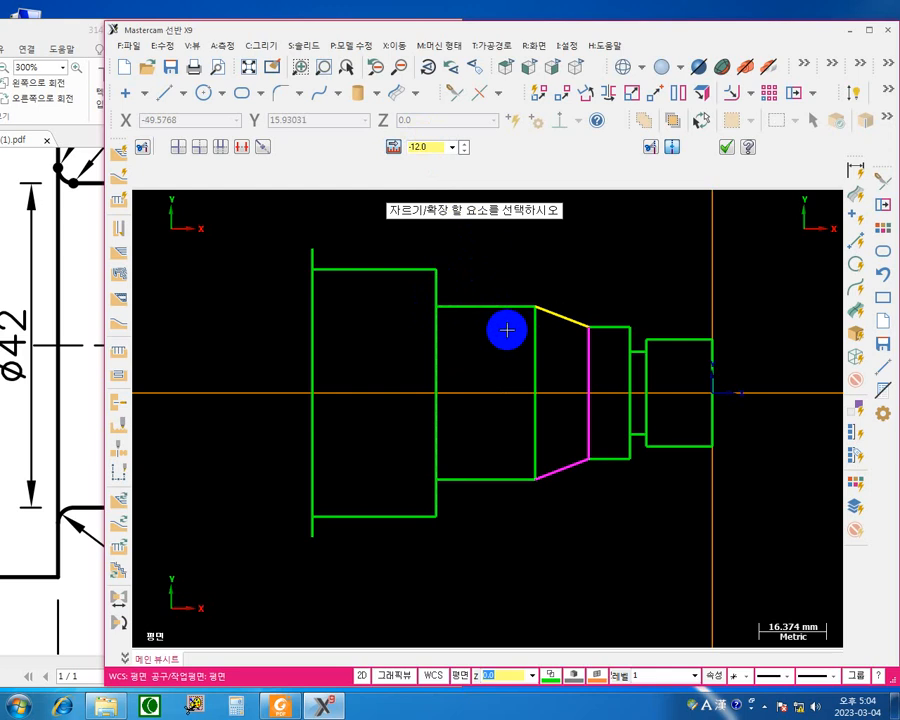
pyautogui.click(500, 312)
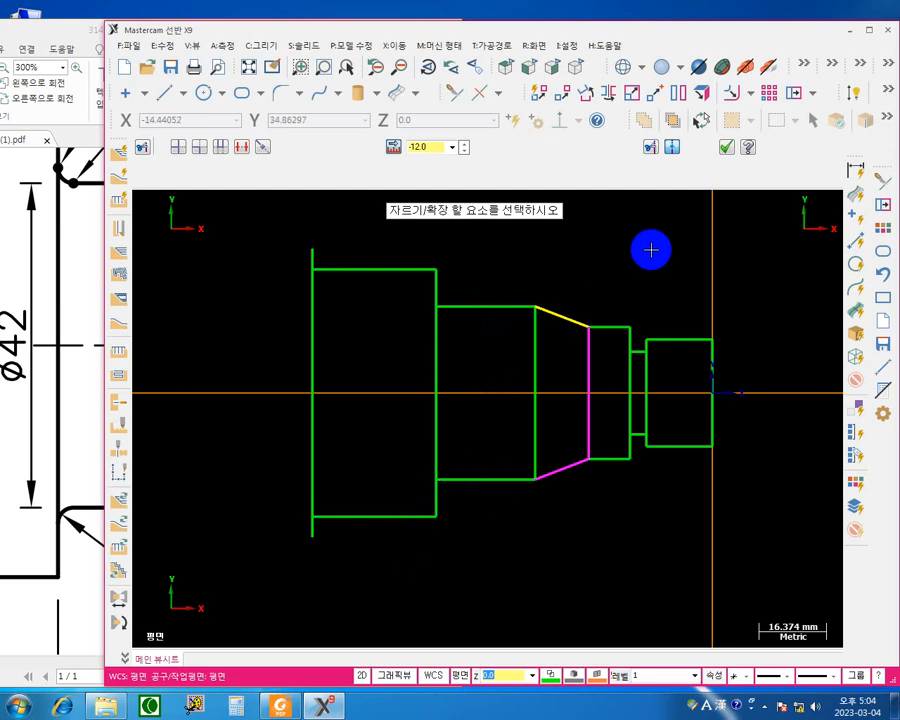
# Use Divide in trim mode to remove the 12 mm groove segments from the upper and lower Ø42 lines.
pyautogui.click(648, 148)
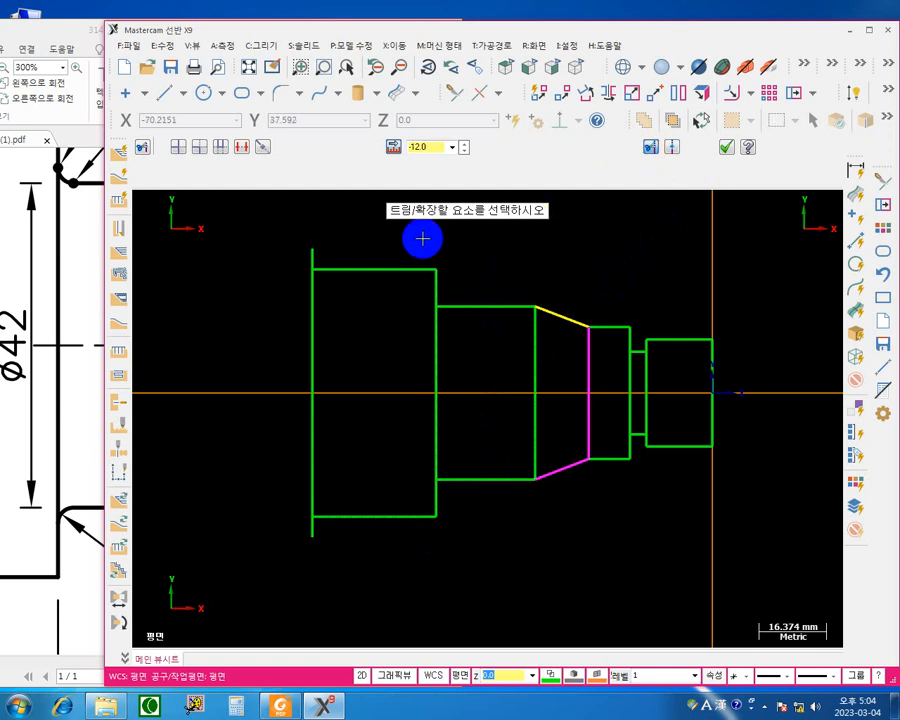
pyautogui.click(49, 22)
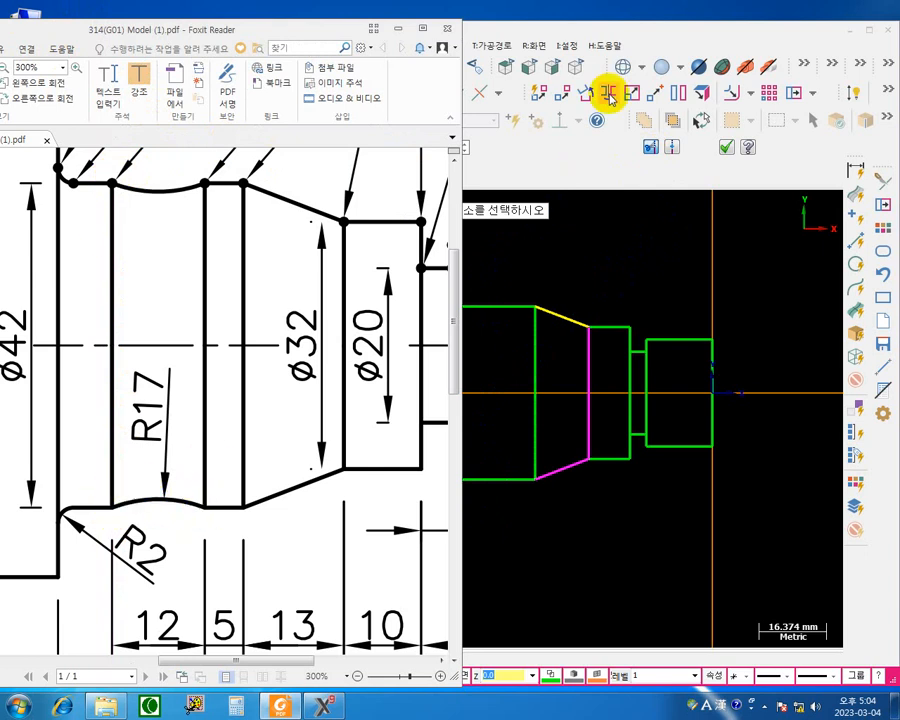
pyautogui.click(629, 32)
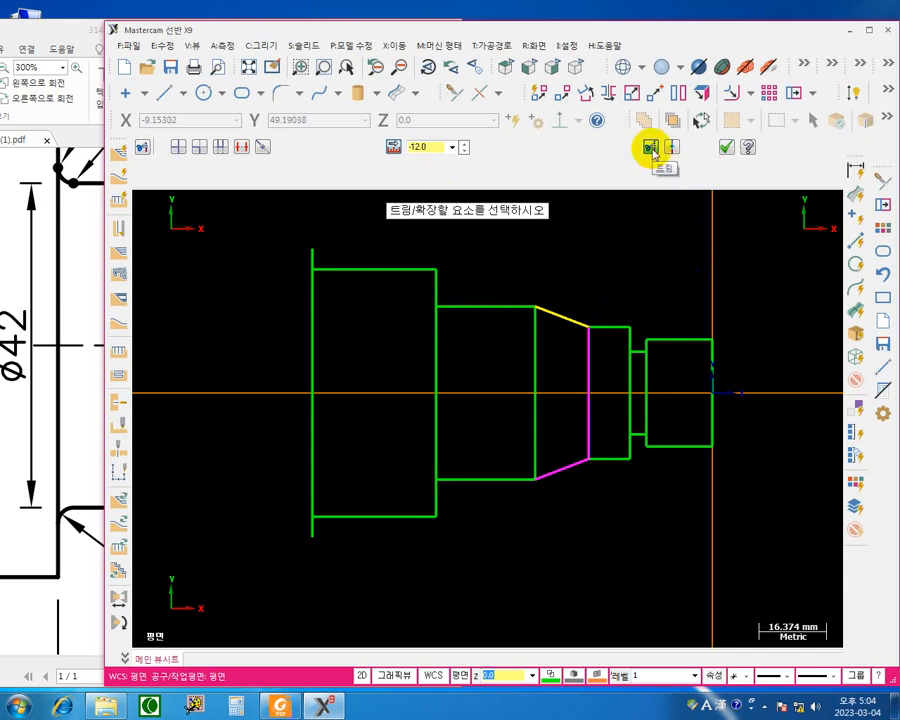
pyautogui.click(241, 148)
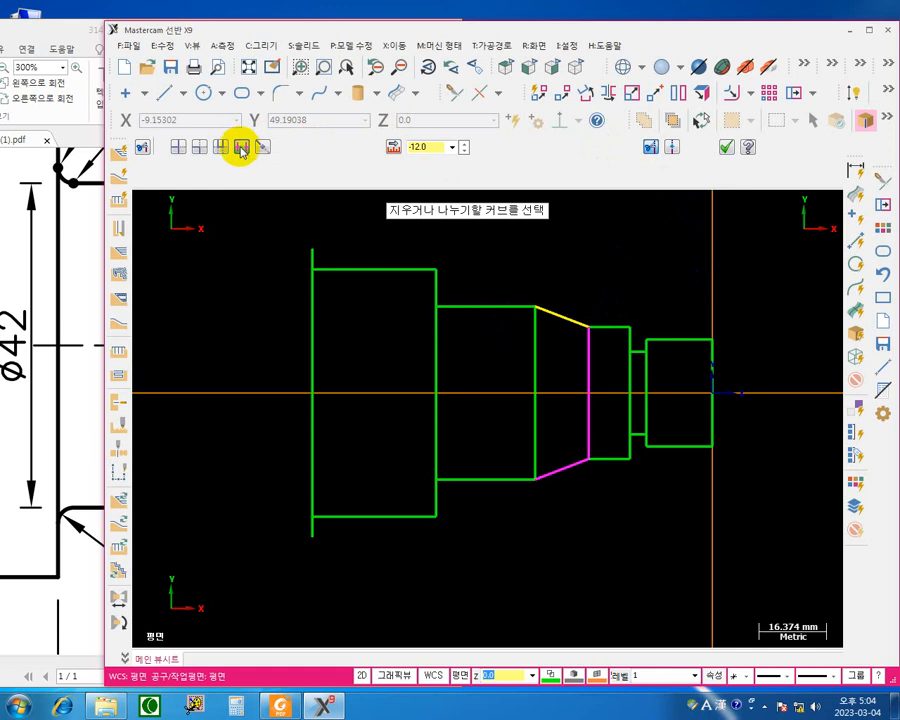
pyautogui.press('ctrl')
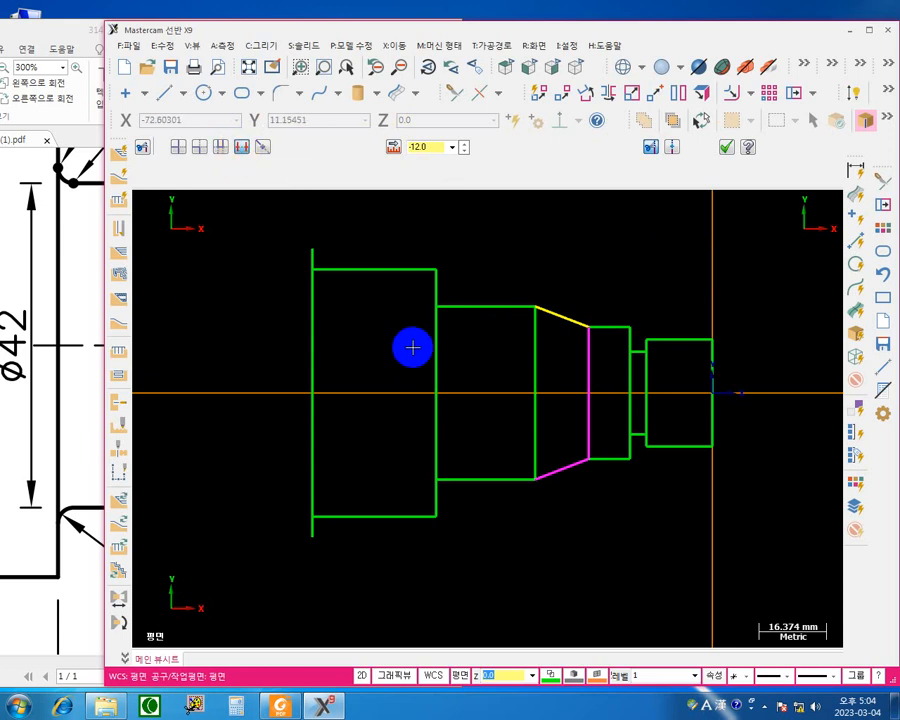
pyautogui.click(491, 308)
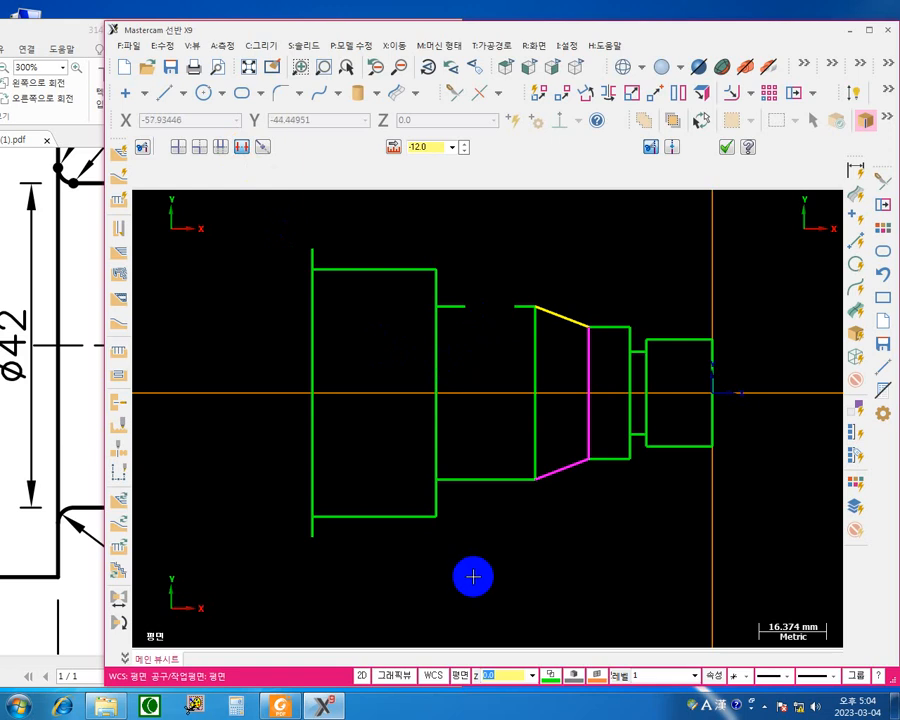
pyautogui.click(490, 484)
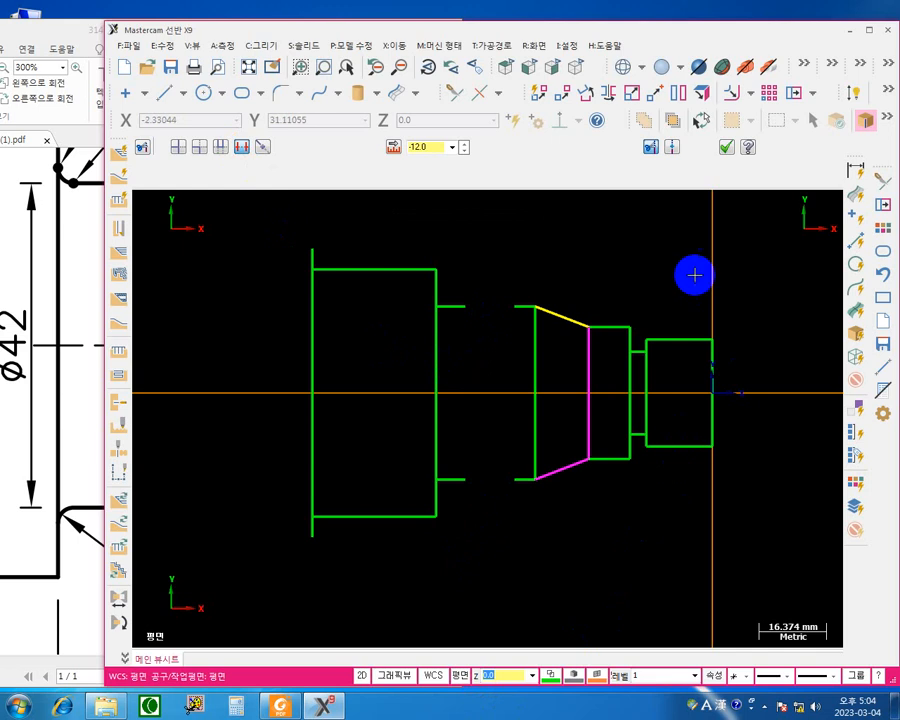
pyautogui.click(727, 147)
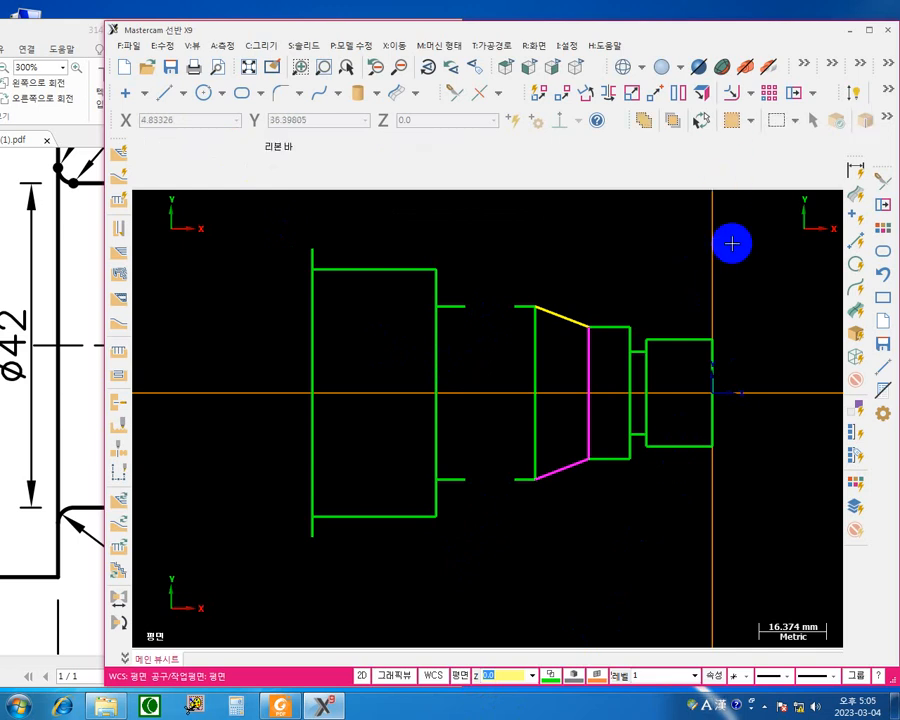
# Zoom the PDF drawing out to 150% around the R17 groove and narrow the Mastercam window so the dimensions stay visible beside it.
pyautogui.click(66, 275)
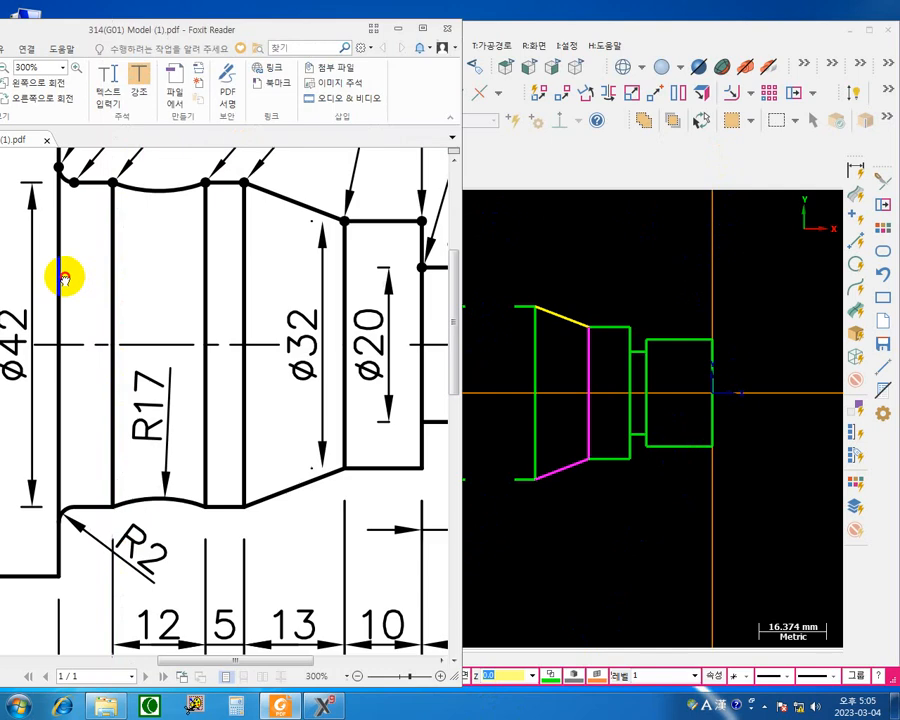
pyautogui.moveTo(193, 368)
pyautogui.mouseDown()
pyautogui.moveTo(214, 364)
pyautogui.moveTo(206, 244)
pyautogui.mouseUp()
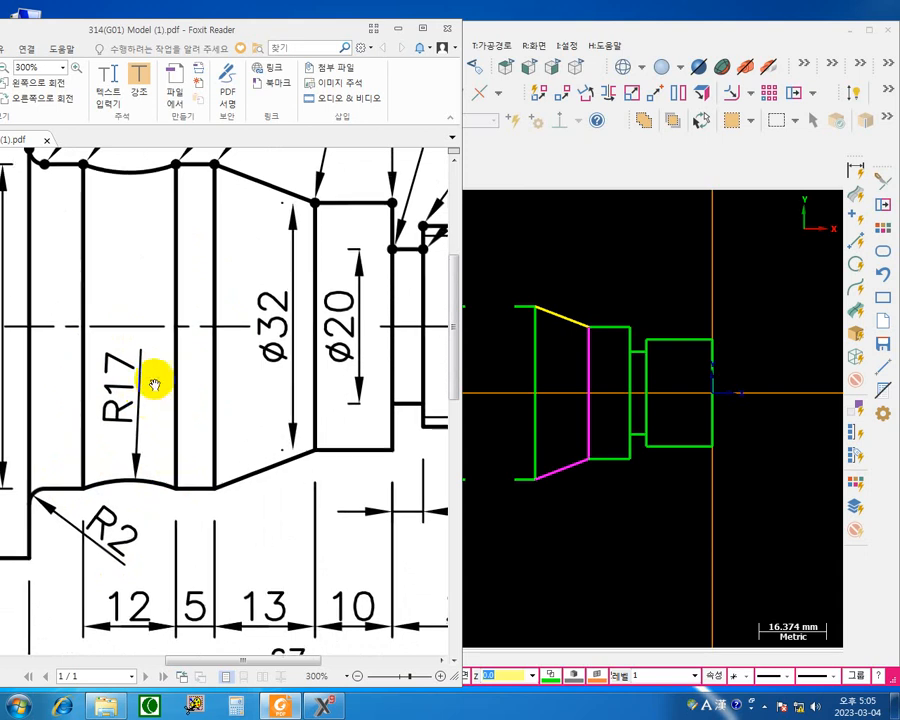
pyautogui.keyDown('ctrl'); pyautogui.scroll(-1, 156, 385); pyautogui.keyUp('ctrl')
pyautogui.keyDown('ctrl'); pyautogui.scroll(-1, 155, 388); pyautogui.keyUp('ctrl')
pyautogui.moveTo(142, 387)
pyautogui.mouseDown()
pyautogui.moveTo(123, 382)
pyautogui.moveTo(168, 387)
pyautogui.moveTo(165, 406)
pyautogui.moveTo(155, 402)
pyautogui.mouseUp()
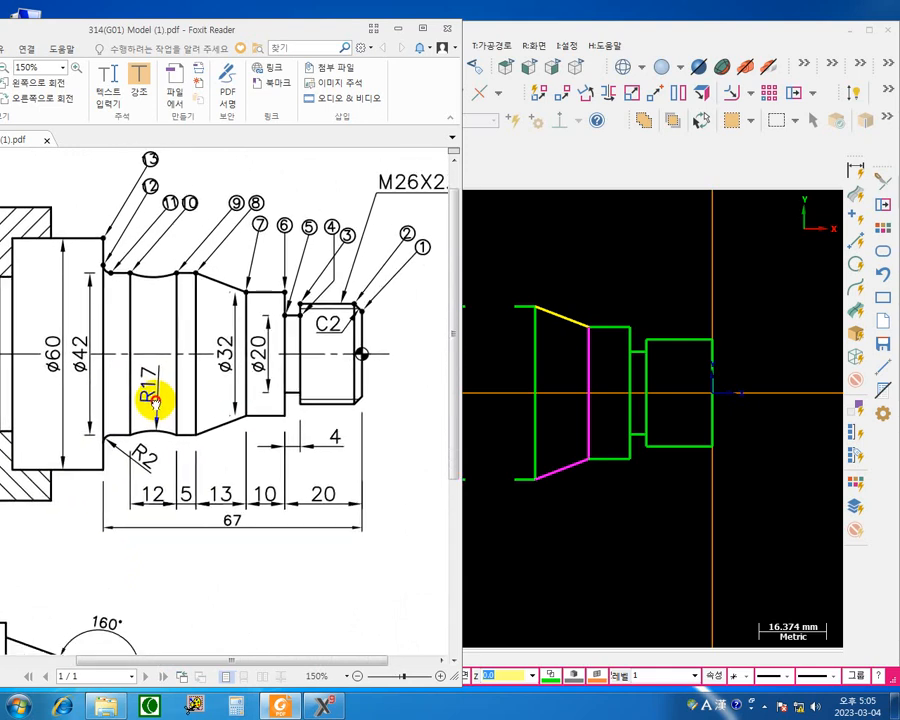
pyautogui.click(652, 34)
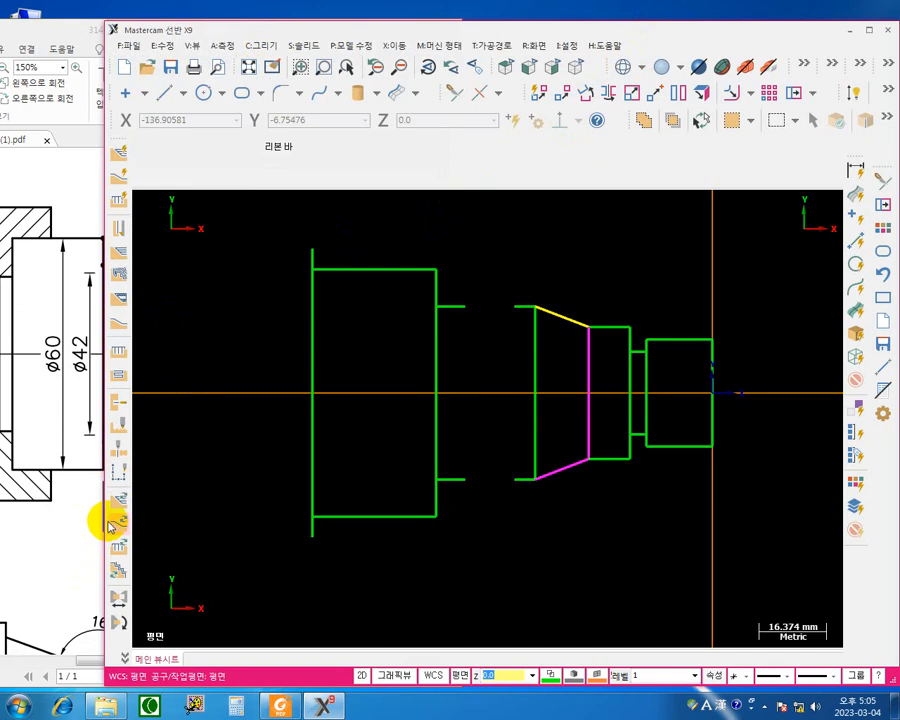
pyautogui.moveTo(99, 523)
pyautogui.mouseDown()
pyautogui.moveTo(314, 518)
pyautogui.moveTo(232, 516)
pyautogui.moveTo(249, 508)
pyautogui.moveTo(252, 518)
pyautogui.mouseUp()
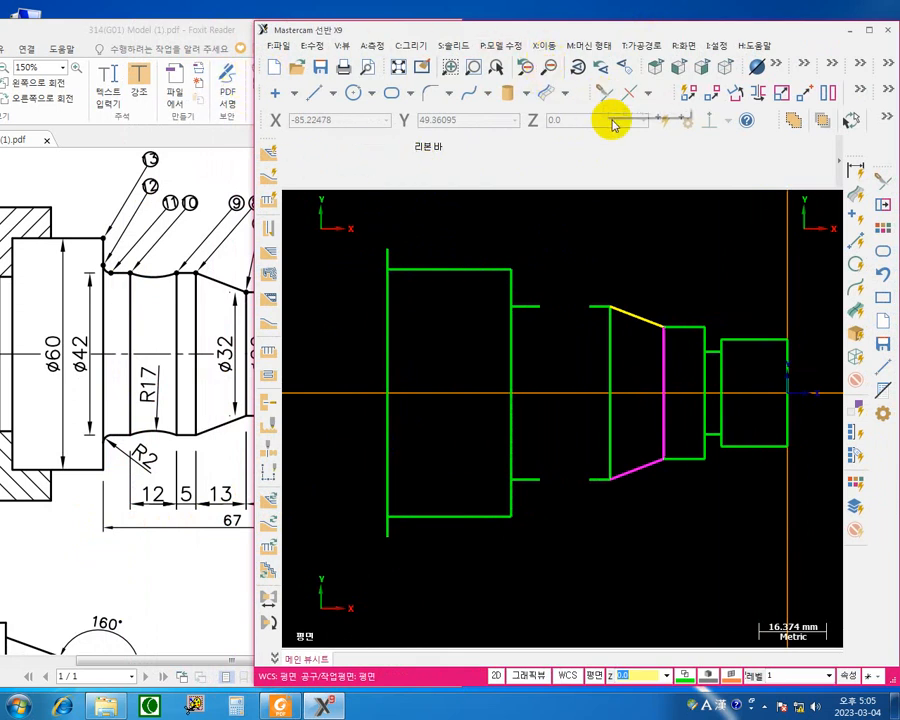
# Frame the geometry creation tools and the arc tool's option arrow with screen pen rectangles, and clear the marks.
pyautogui.press('F12')
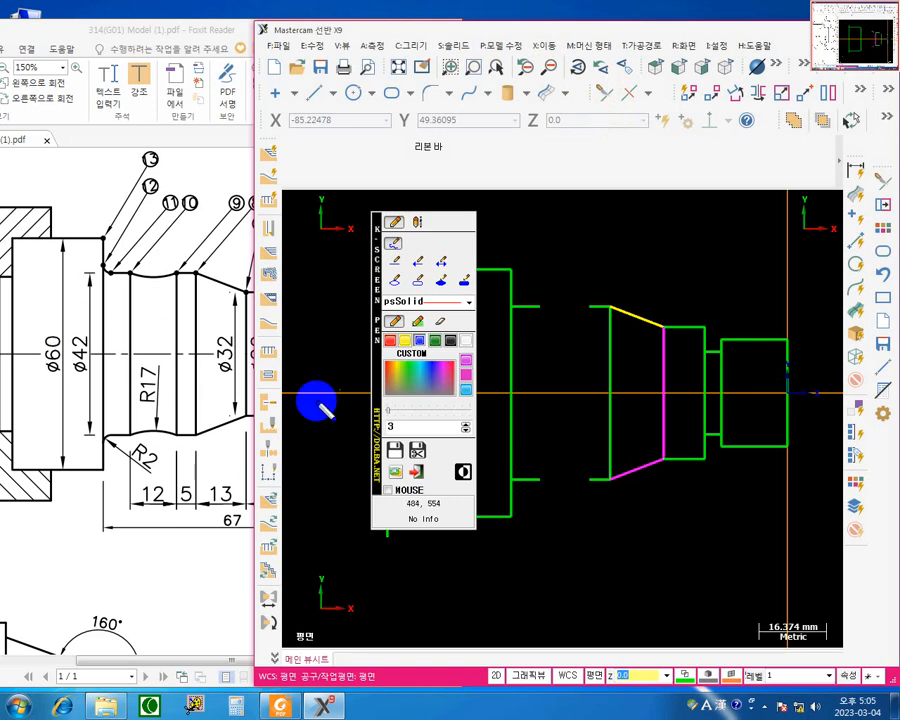
pyautogui.click(417, 279)
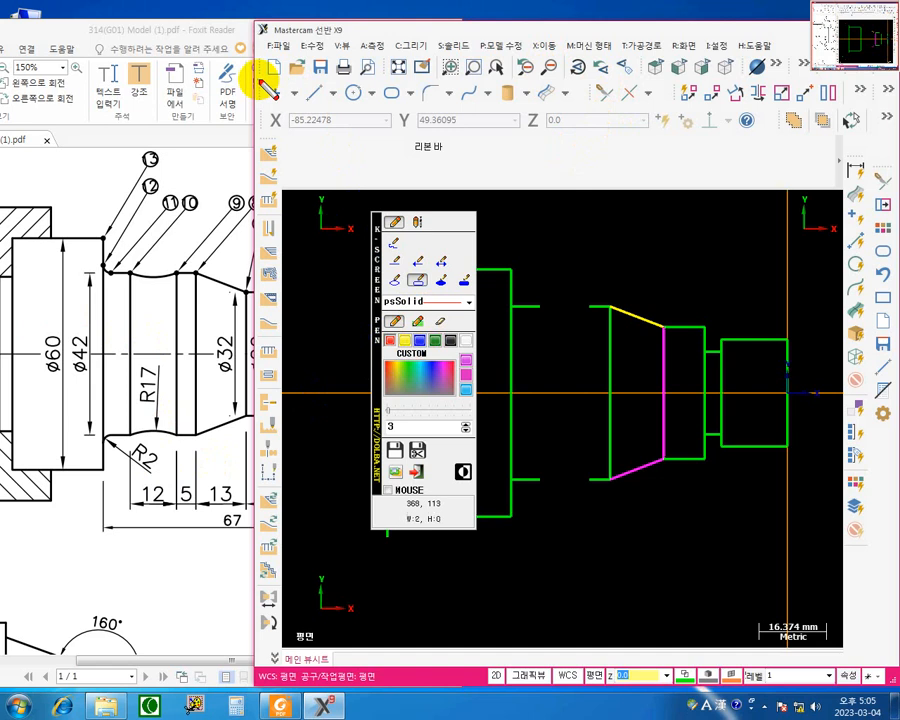
pyautogui.moveTo(263, 81)
pyautogui.mouseDown()
pyautogui.moveTo(295, 101)
pyautogui.moveTo(540, 123)
pyautogui.moveTo(601, 108)
pyautogui.moveTo(591, 106)
pyautogui.mouseUp()
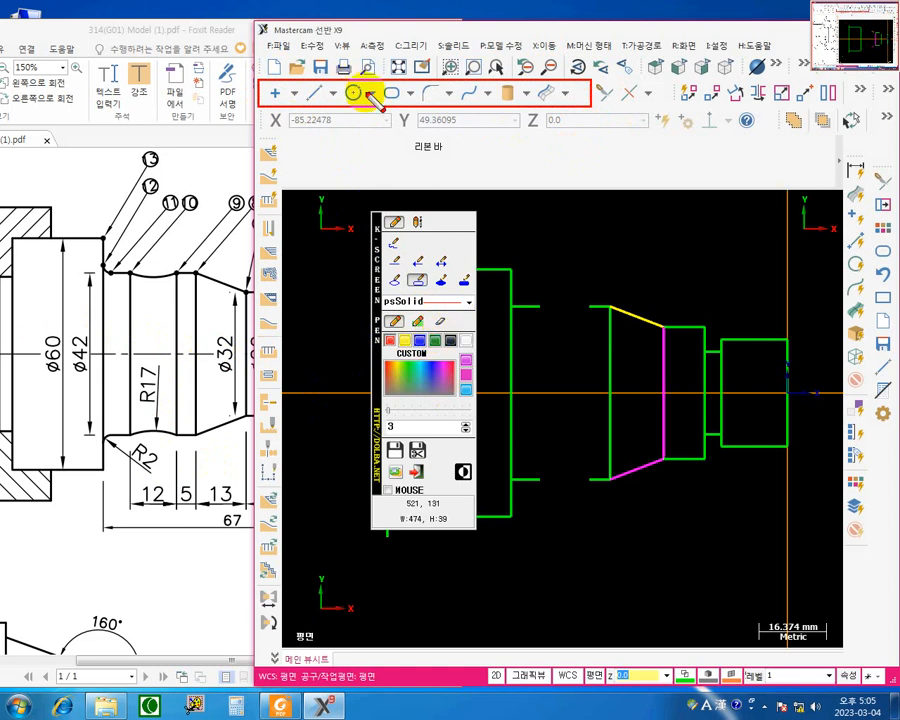
pyautogui.moveTo(366, 85); pyautogui.dragTo(380, 103)
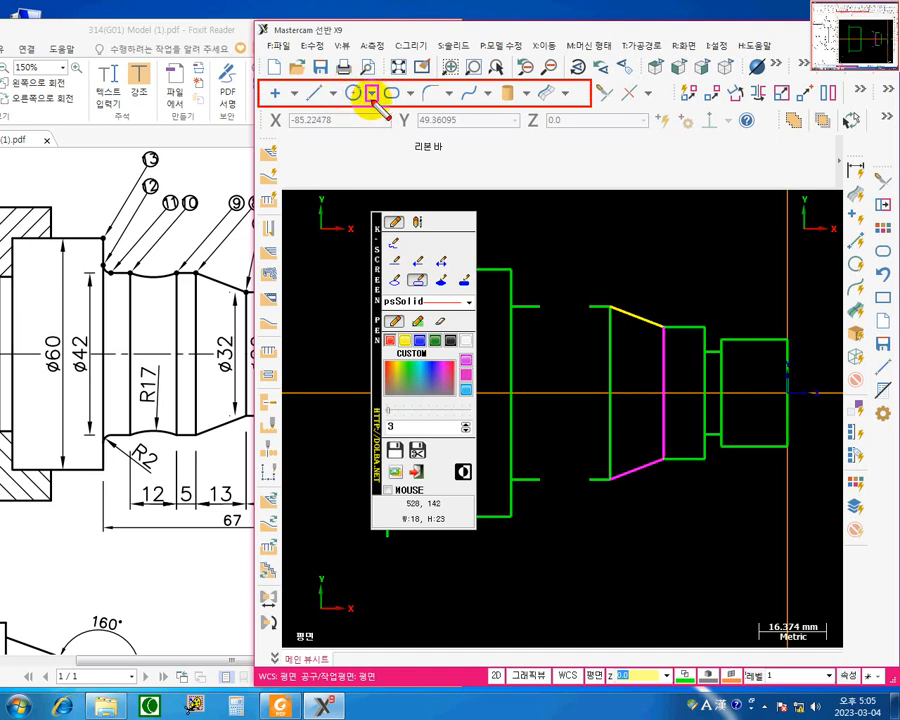
pyautogui.press('Escape')
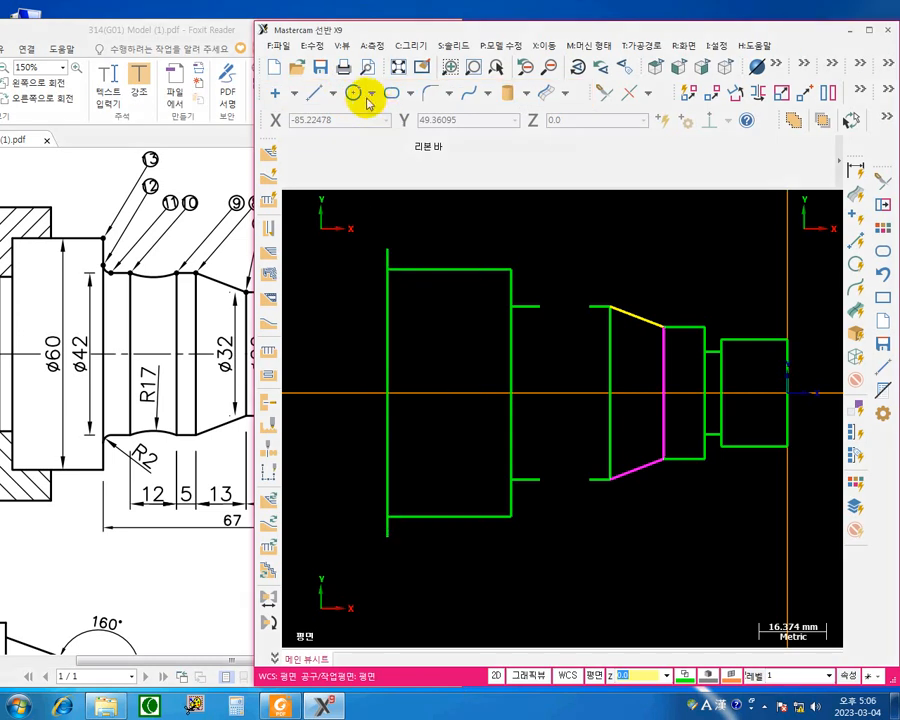
# Mark the four groove gap endpoints, the R17 dimension and the two-point arc command in red with the screen pen, and clear the marks.
pyautogui.click(371, 95)
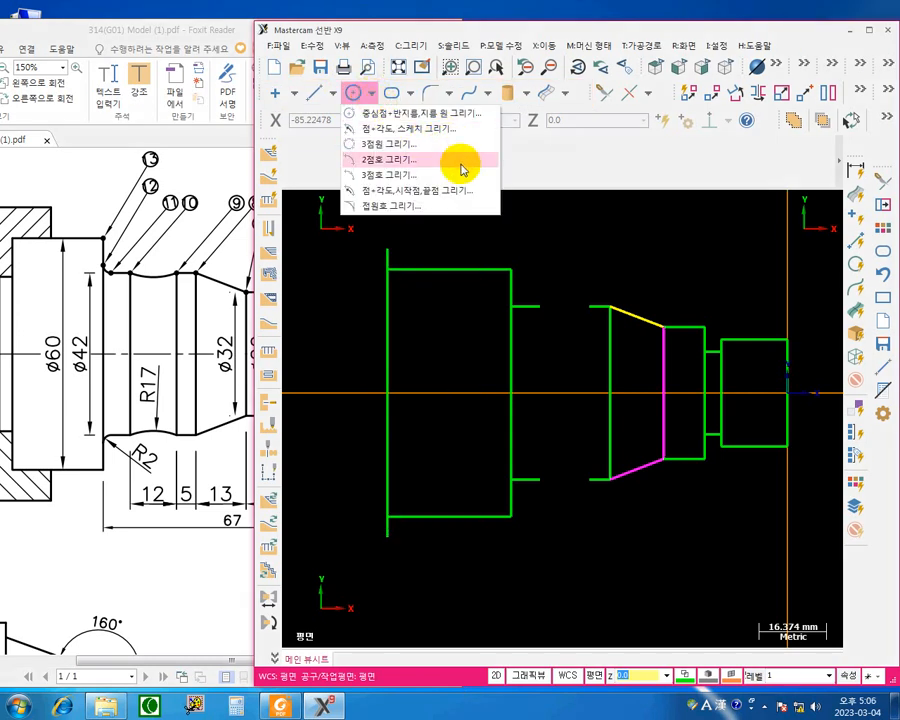
pyautogui.press('F12')
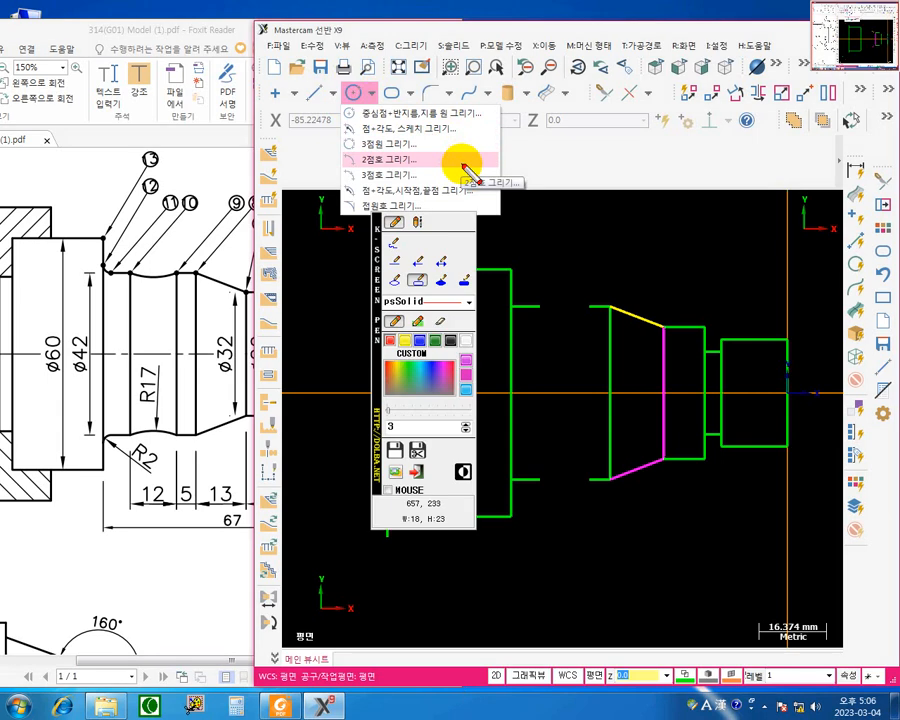
pyautogui.moveTo(374, 315); pyautogui.dragTo(311, 408)
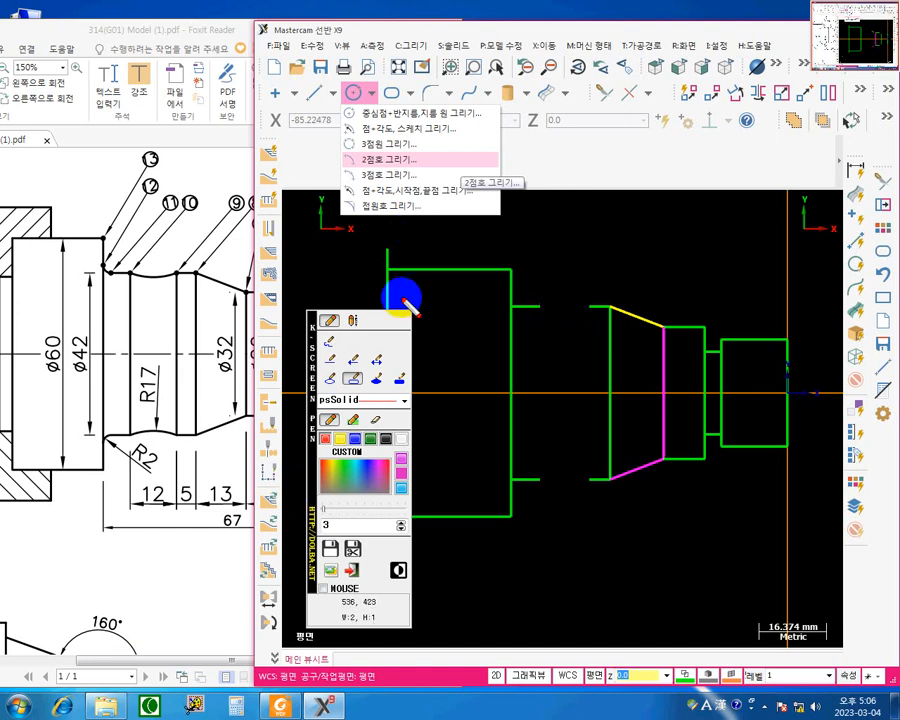
pyautogui.click(329, 341)
pyautogui.click(541, 307)
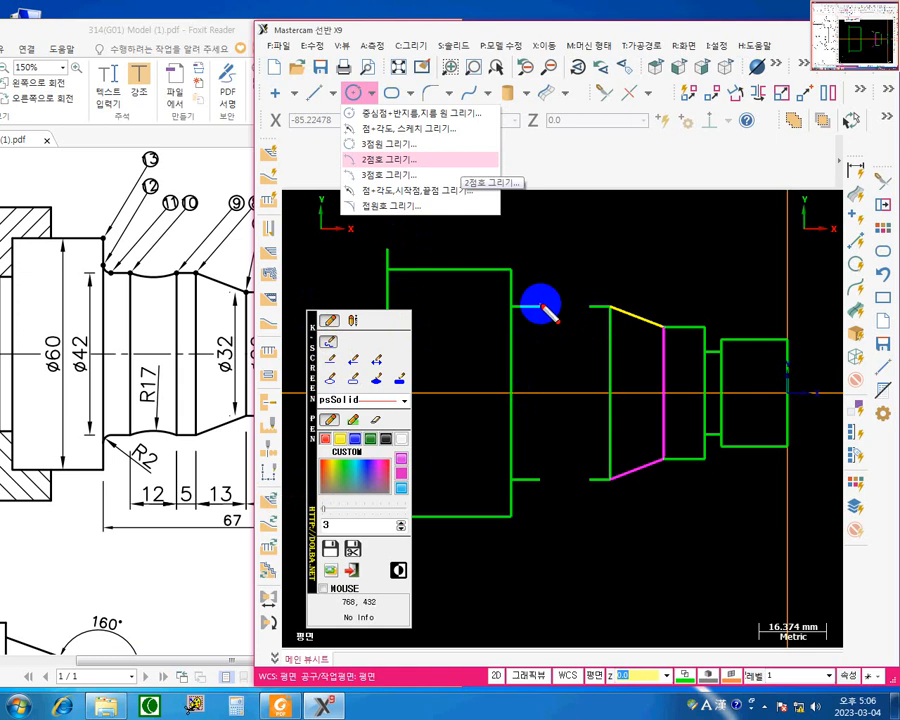
pyautogui.click(590, 306)
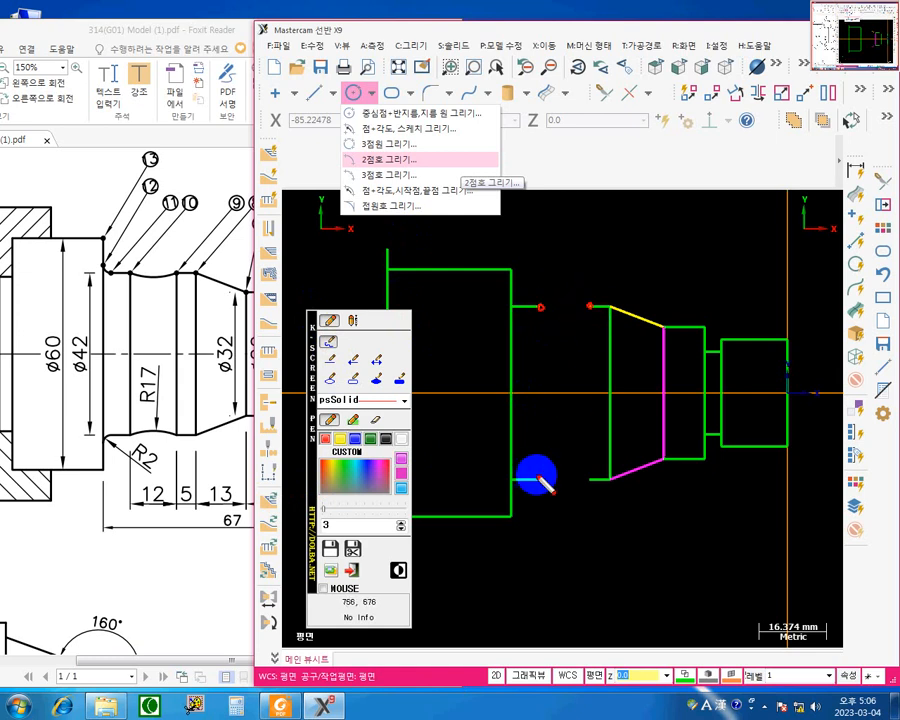
pyautogui.click(540, 479)
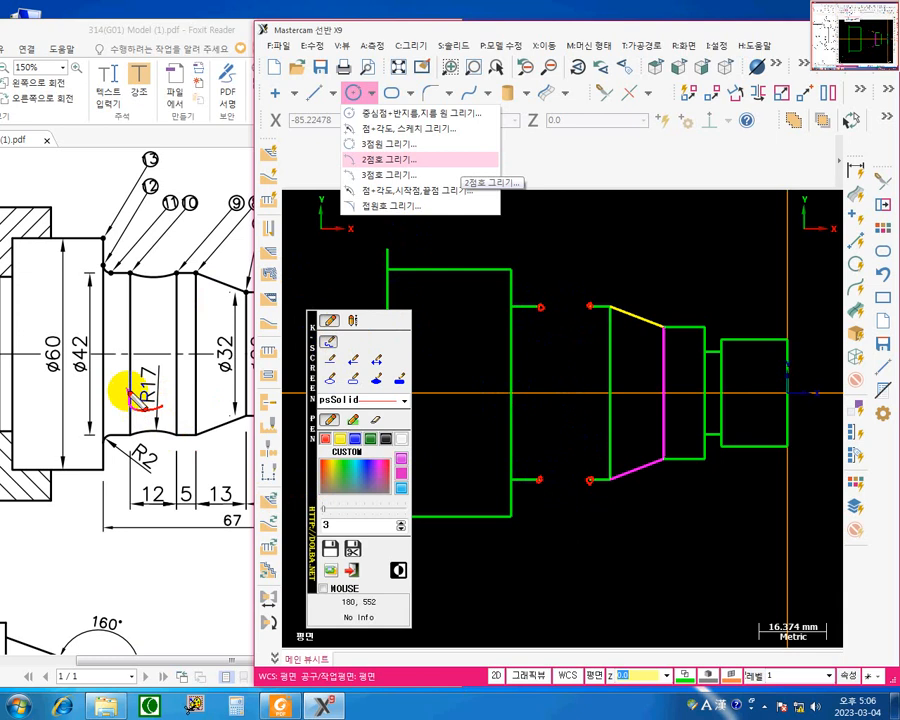
pyautogui.moveTo(128, 392)
pyautogui.mouseDown()
pyautogui.moveTo(168, 425)
pyautogui.moveTo(180, 418)
pyautogui.mouseUp()
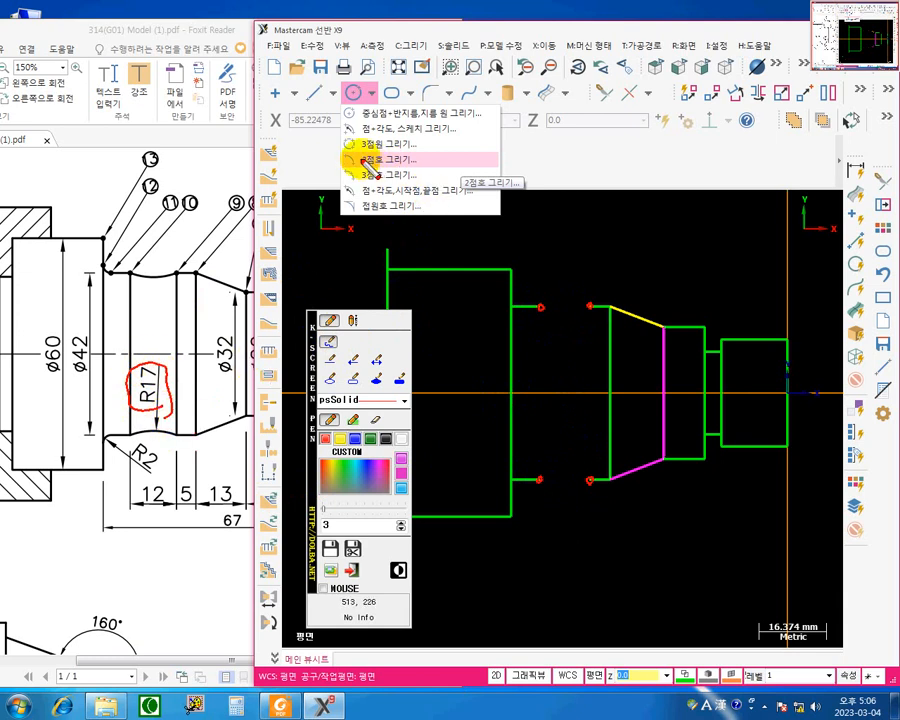
pyautogui.moveTo(352, 165)
pyautogui.mouseDown()
pyautogui.moveTo(408, 158)
pyautogui.moveTo(356, 142)
pyautogui.moveTo(356, 152)
pyautogui.mouseUp()
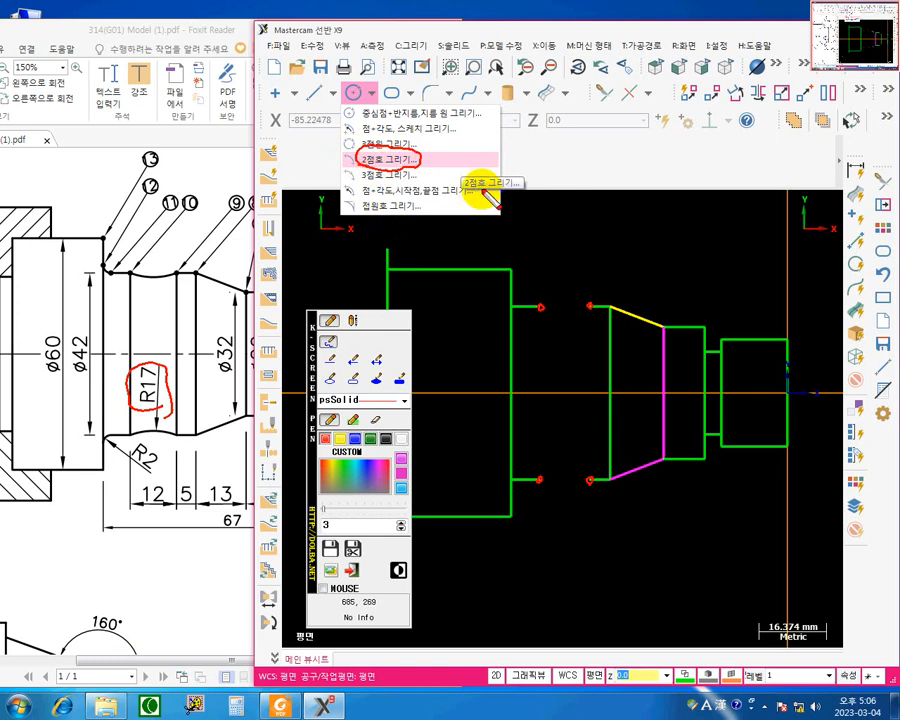
pyautogui.press('Escape')
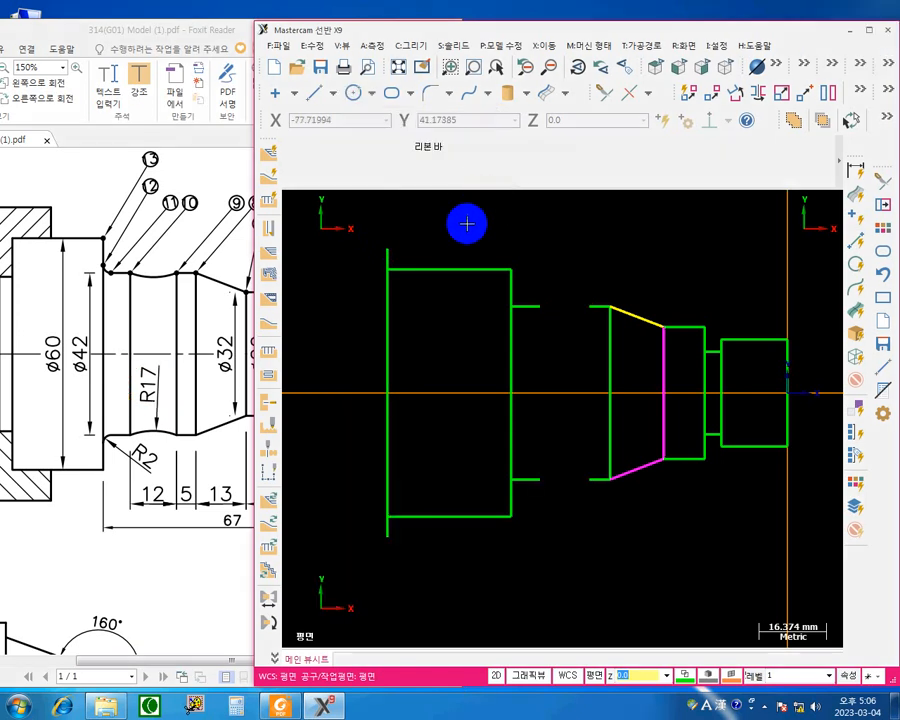
# Draw a two-point arc between the upper groove gap's endpoints, curving toward the centreline, and set its radius to 17 mm.
pyautogui.click(409, 93)
pyautogui.click(363, 93)
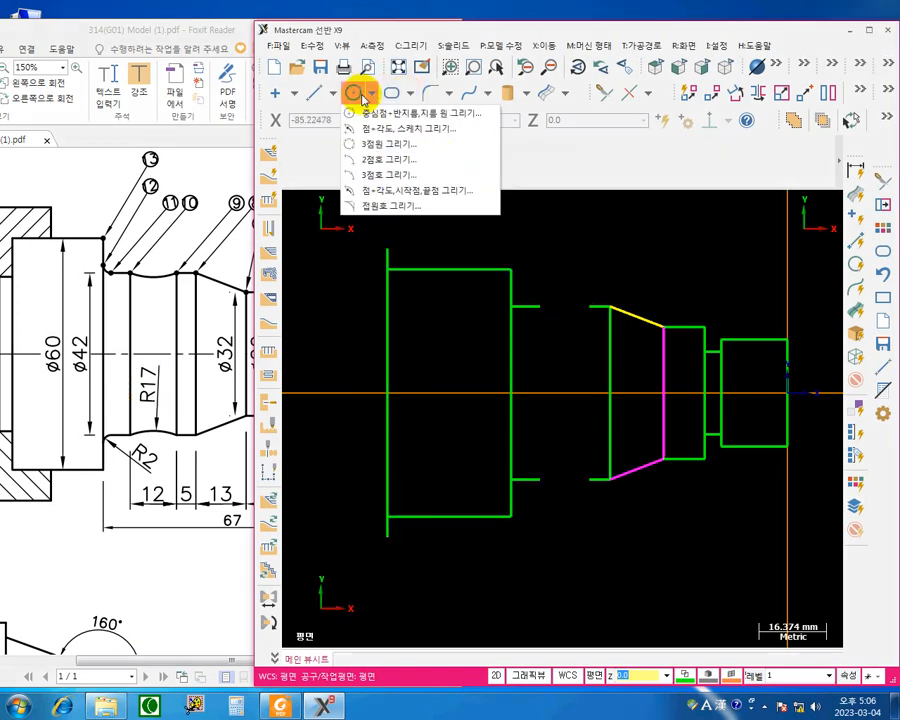
pyautogui.click(360, 174)
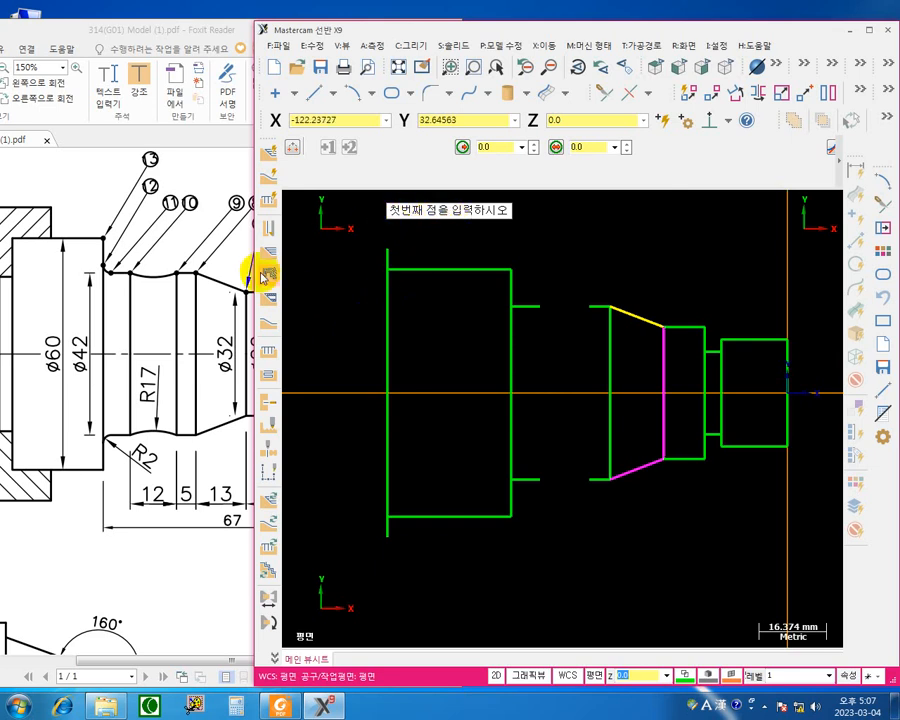
pyautogui.moveTo(254, 271); pyautogui.dragTo(236, 272)
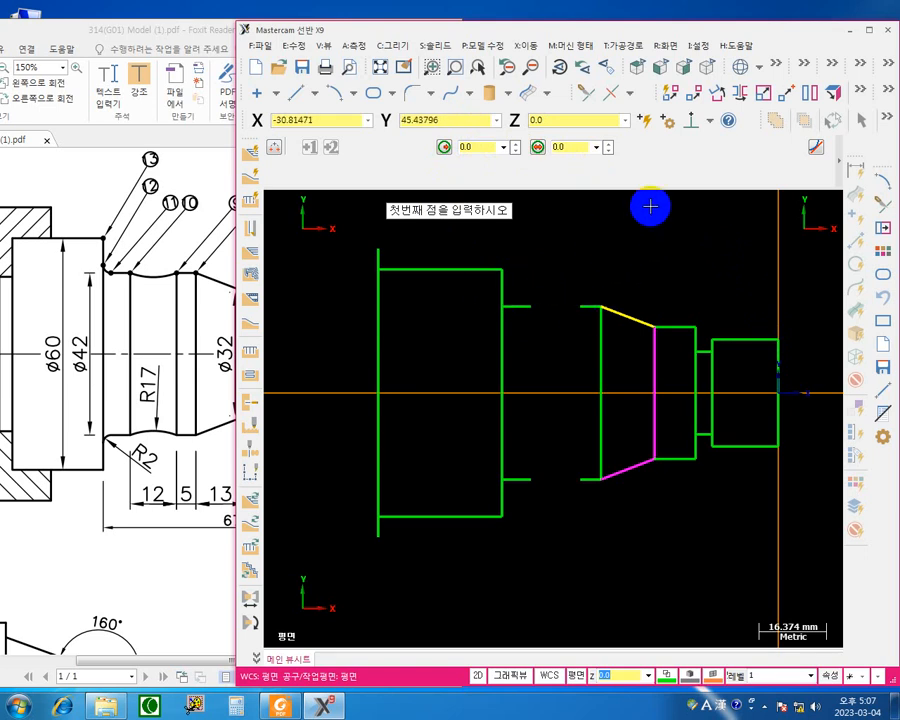
pyautogui.click(533, 311)
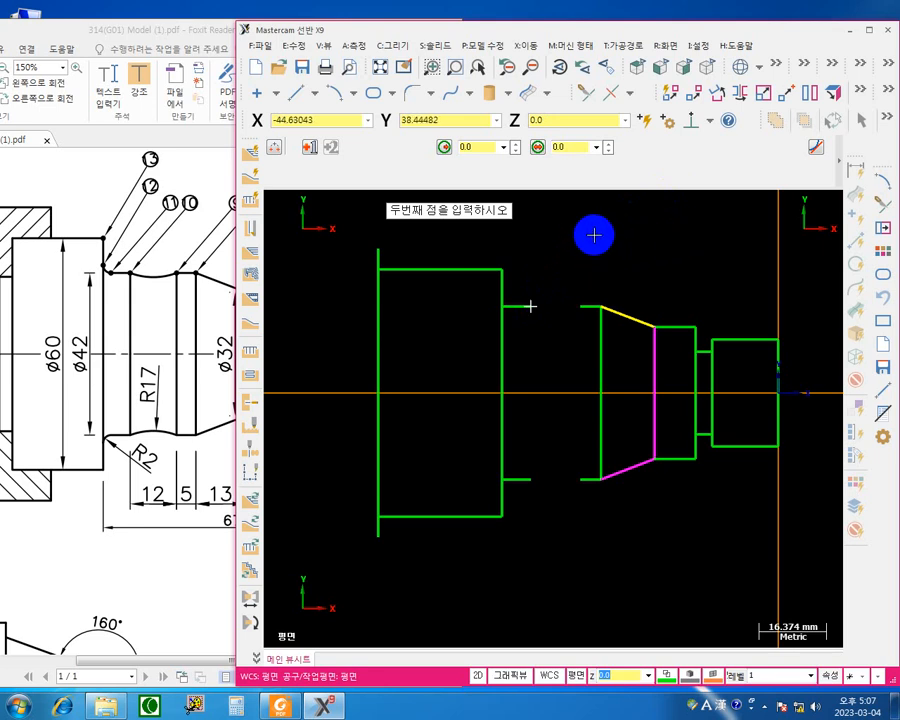
pyautogui.click(579, 307)
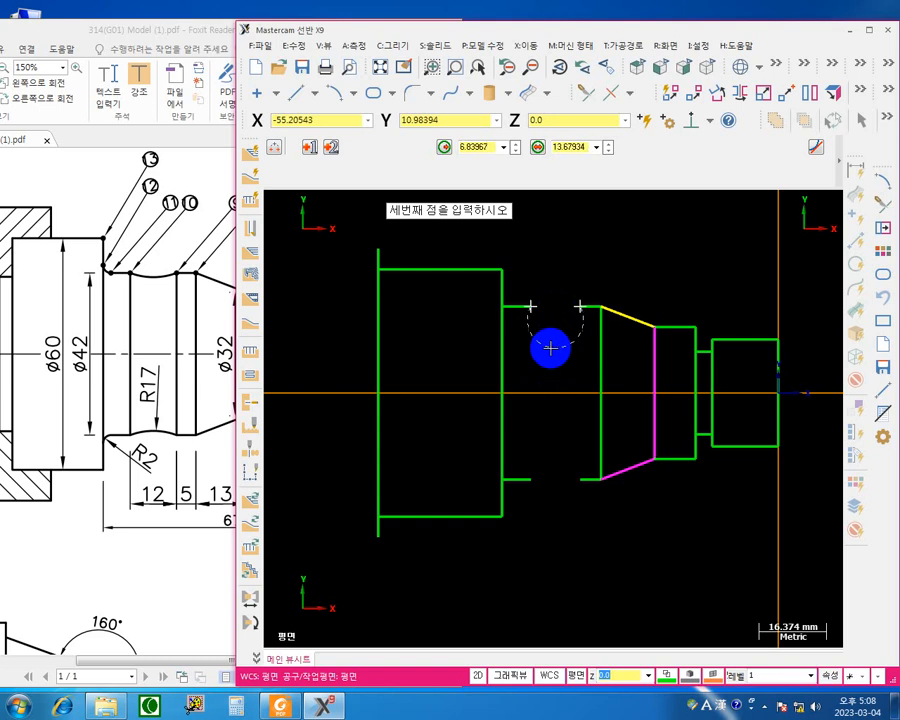
pyautogui.click(556, 312)
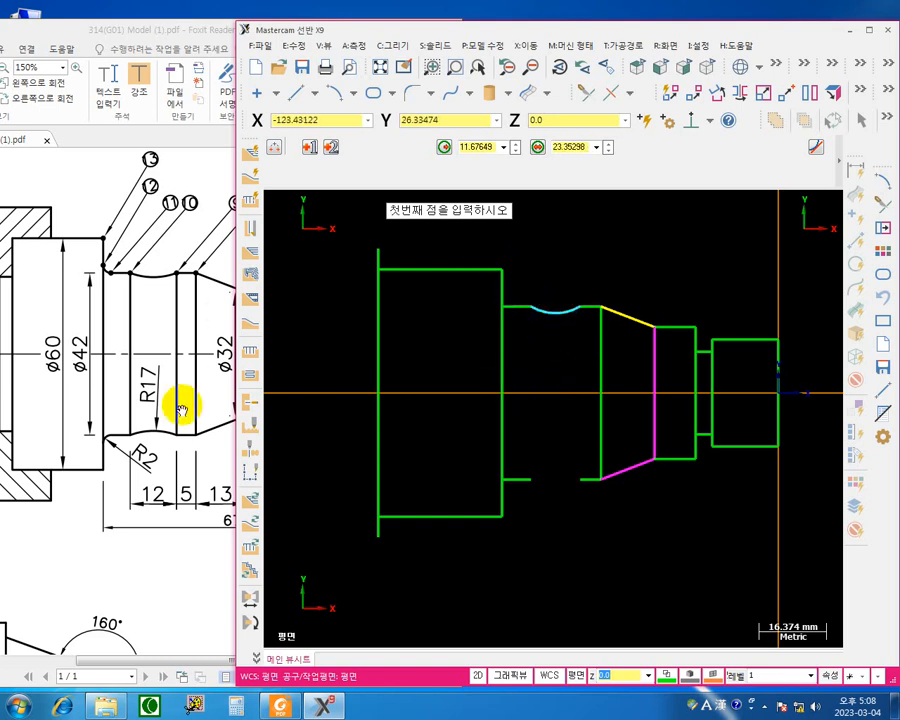
pyautogui.click(474, 149)
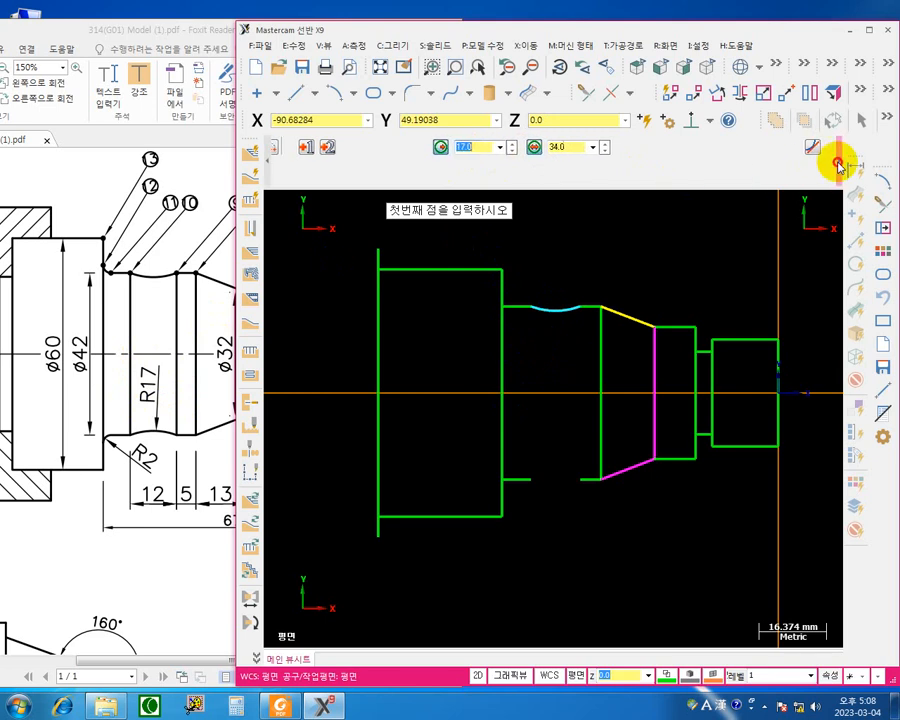
pyautogui.press('Tab')
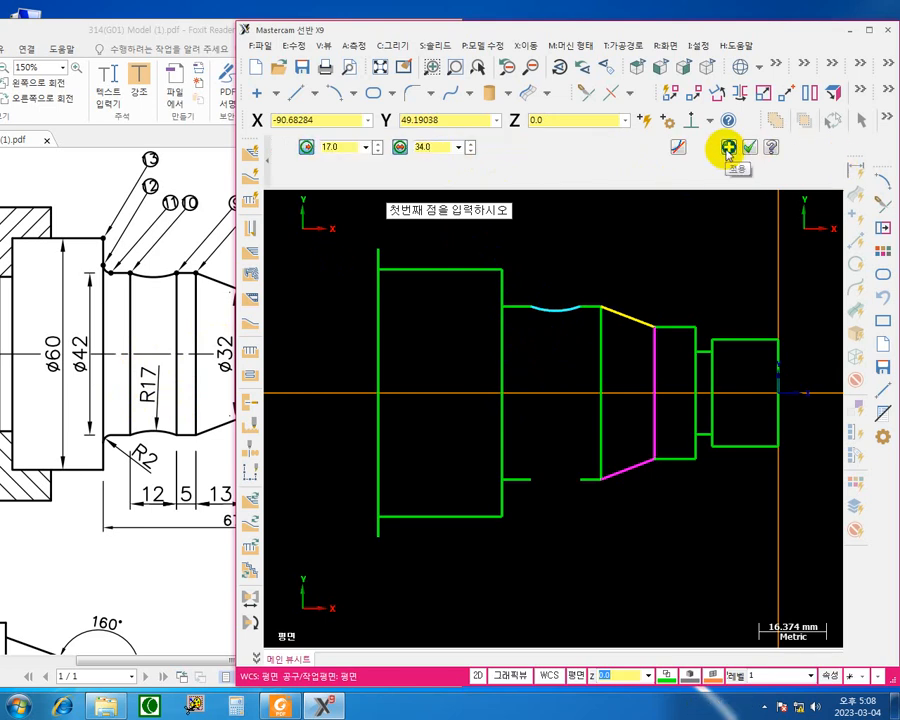
pyautogui.click(267, 168)
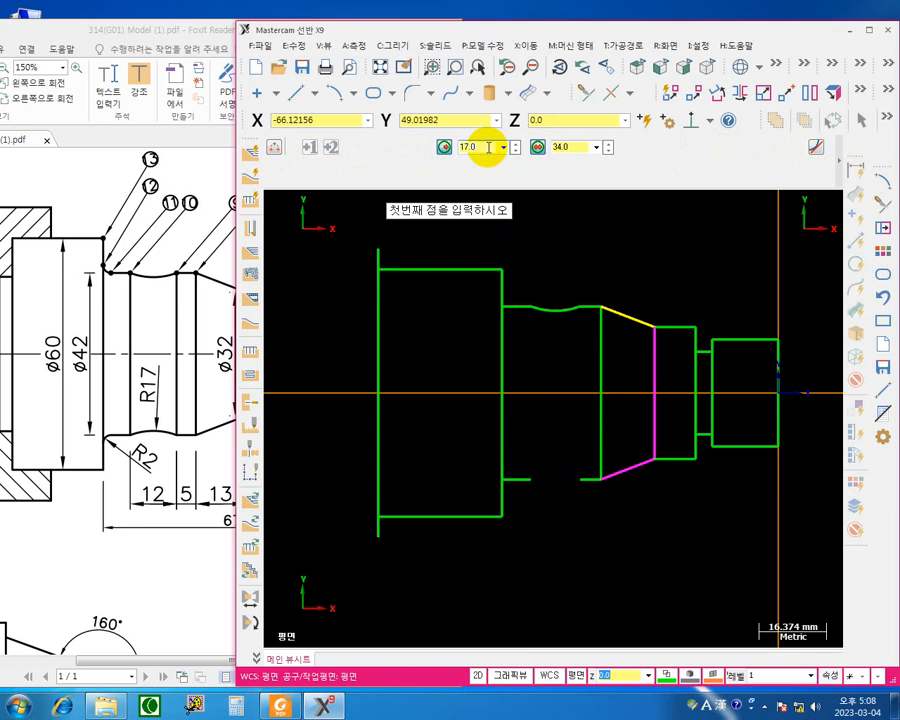
# Draw a matching 17 mm radius arc between the lower groove gap's endpoints, keeping the short solution that curves toward the centreline.
pyautogui.click(478, 148)
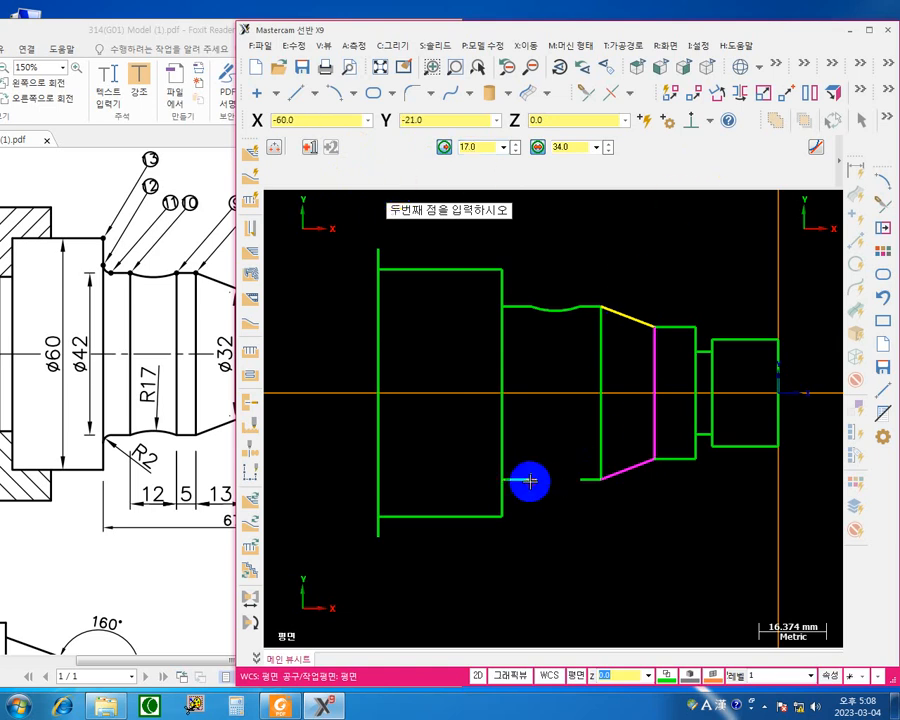
pyautogui.click(581, 480)
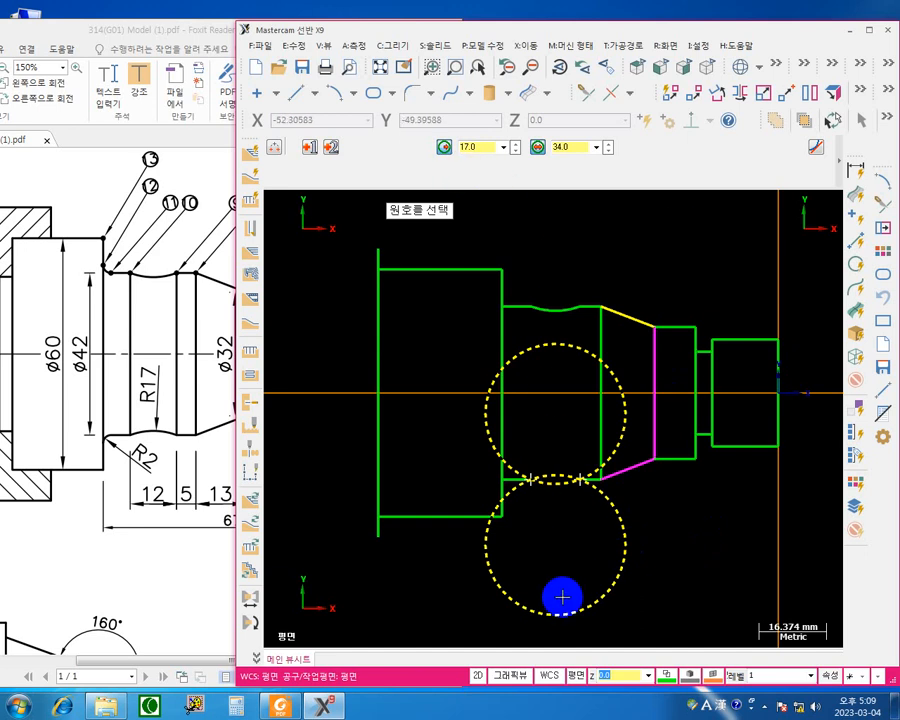
pyautogui.click(556, 470)
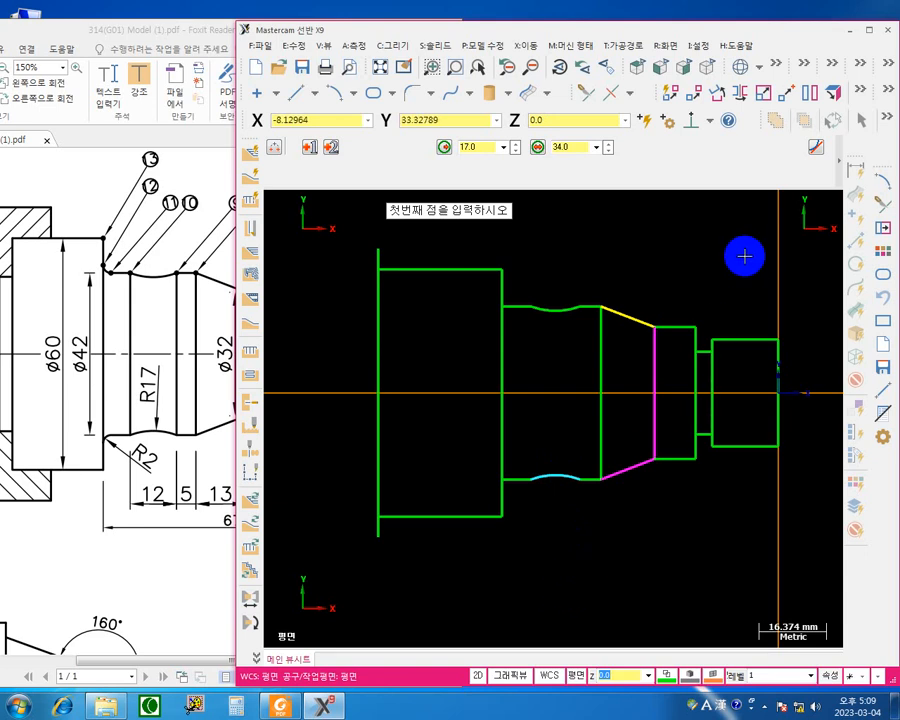
pyautogui.press('Escape')
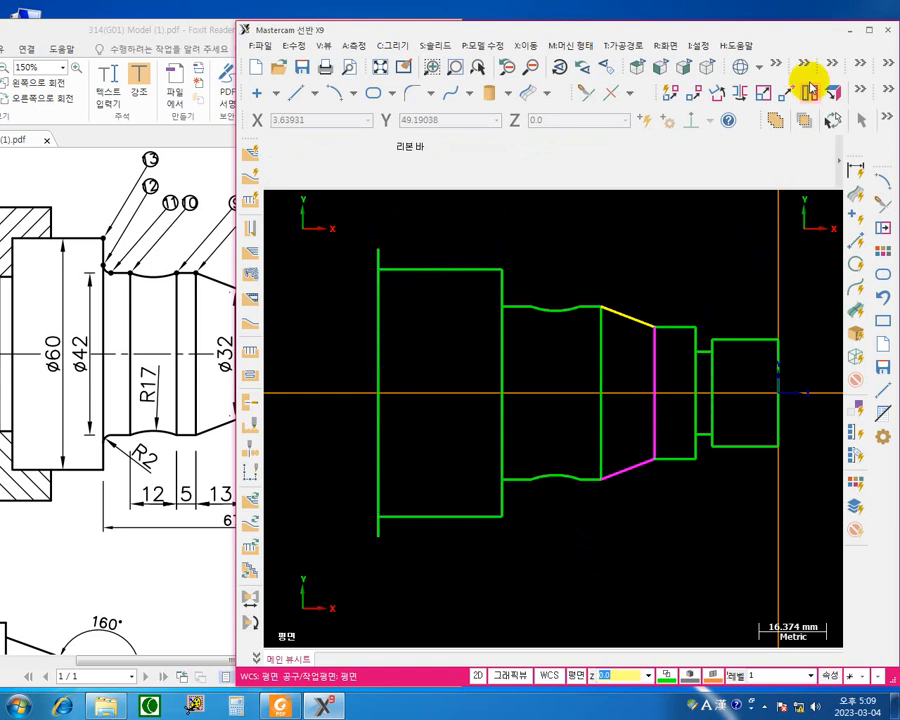
# Use Divide to remove the two overhanging ends of the vertical line at the Ø60 section's outer end.
pyautogui.click(591, 93)
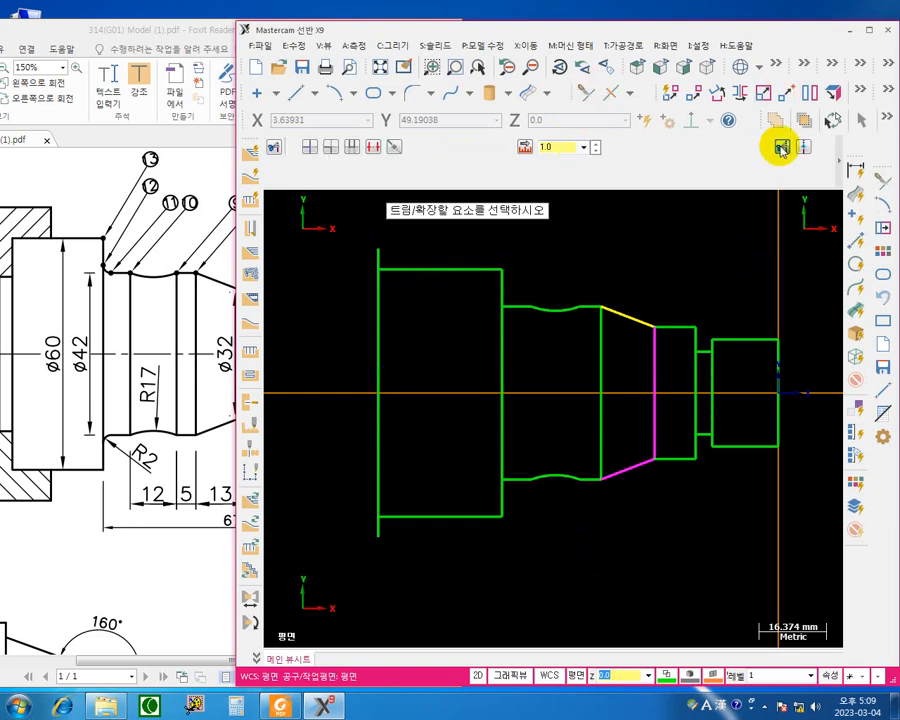
pyautogui.click(374, 147)
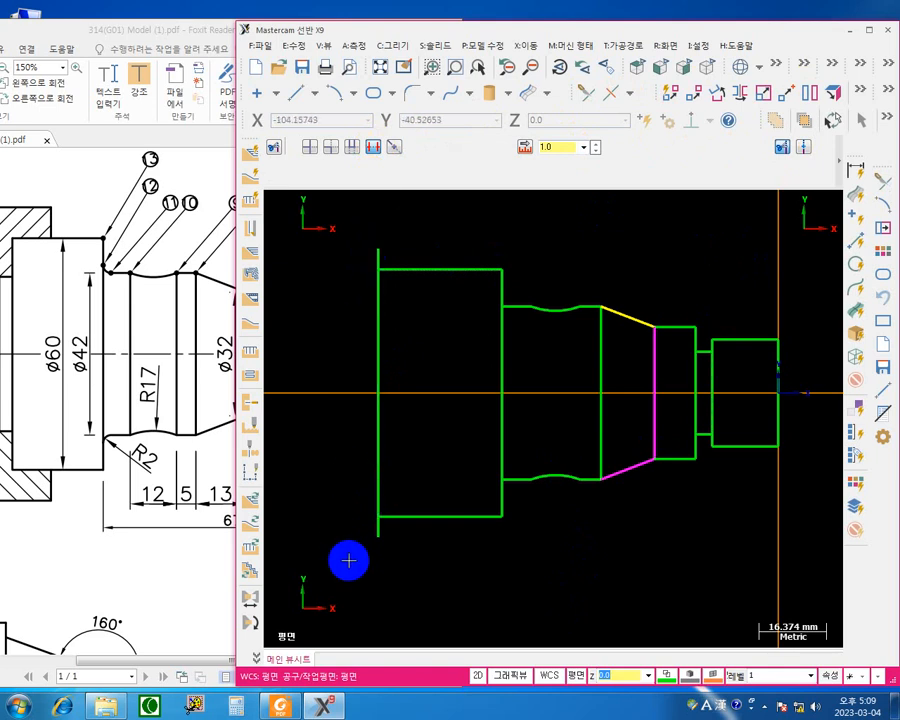
pyautogui.click(376, 528)
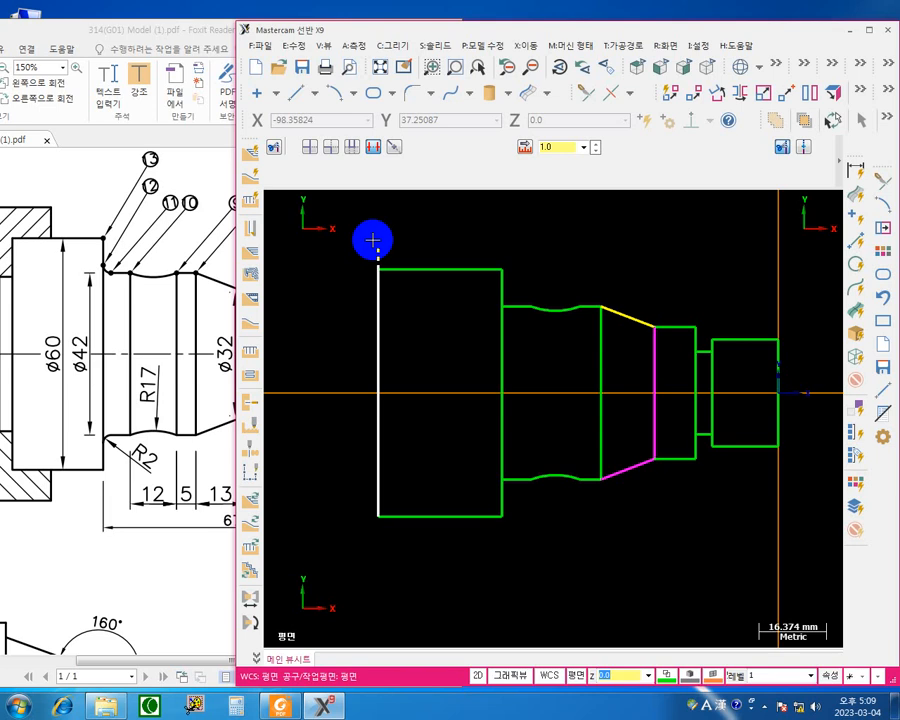
pyautogui.click(377, 243)
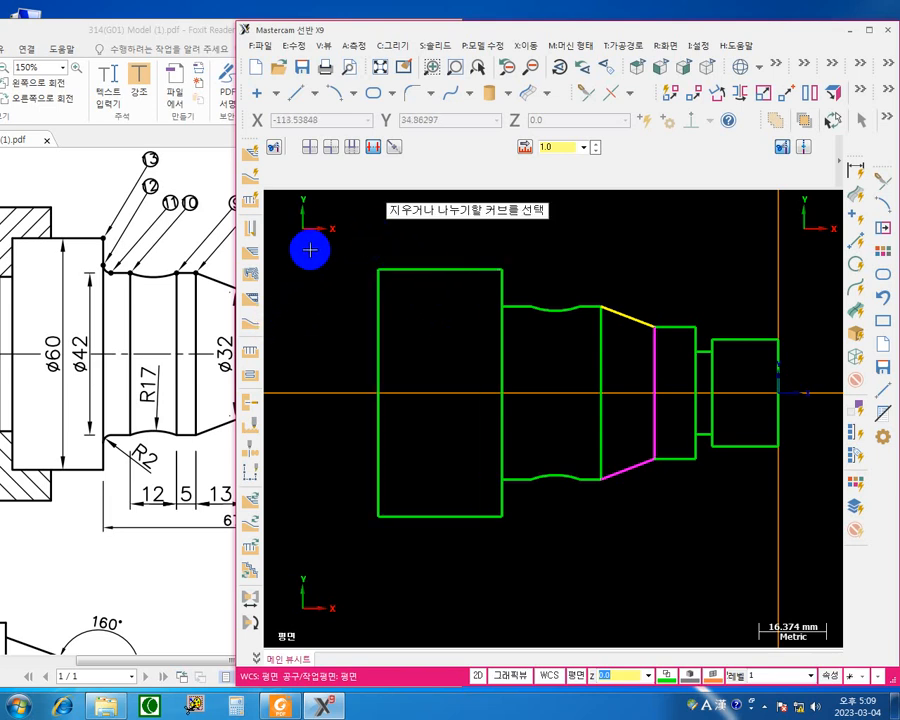
pyautogui.press('Escape')
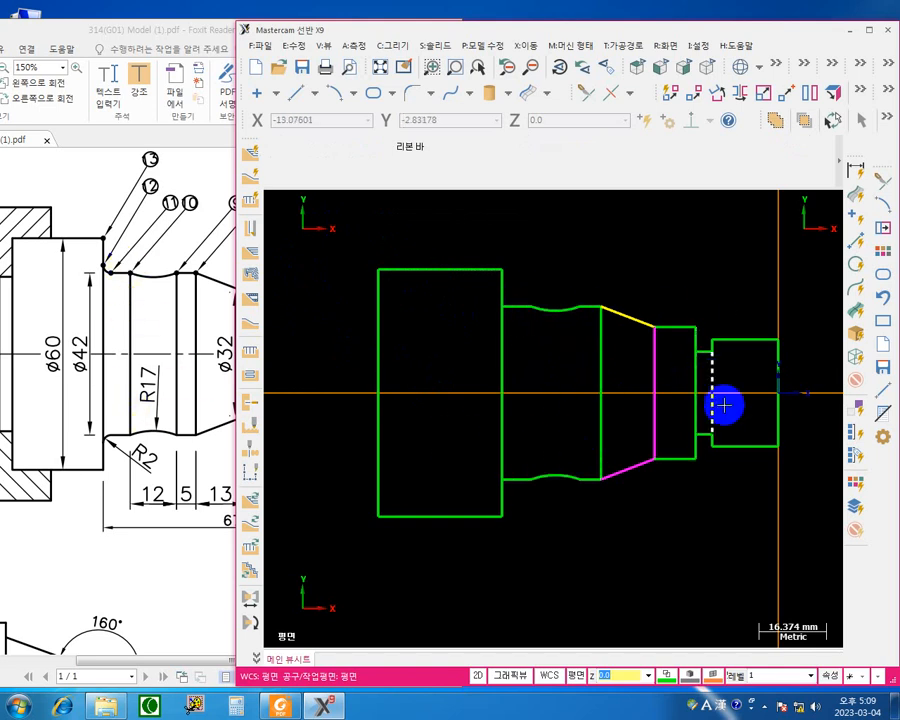
# Draw vertical lines joining the upper and lower R17 arc endpoints on both sides of the groove, and undo both lines.
pyautogui.moveTo(755, 326); pyautogui.dragTo(693, 315, button='middle')
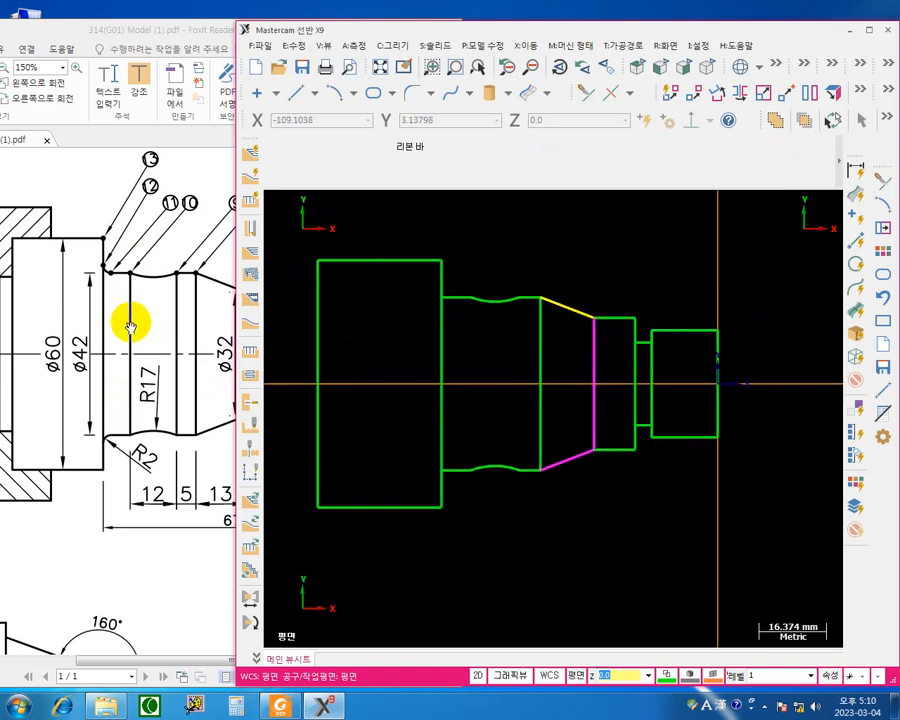
pyautogui.click(593, 221)
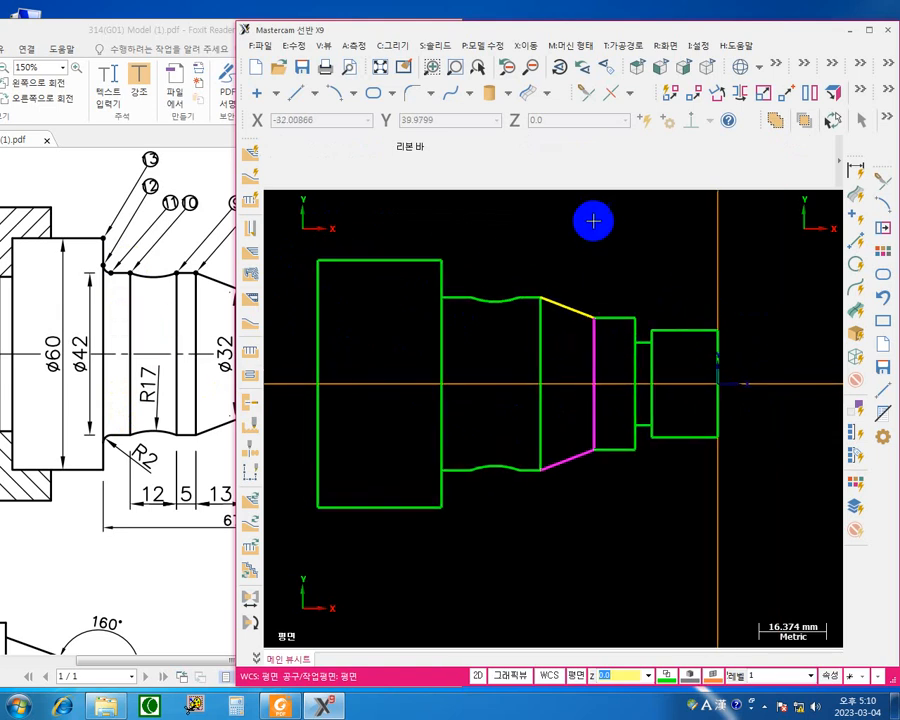
pyautogui.click(296, 95)
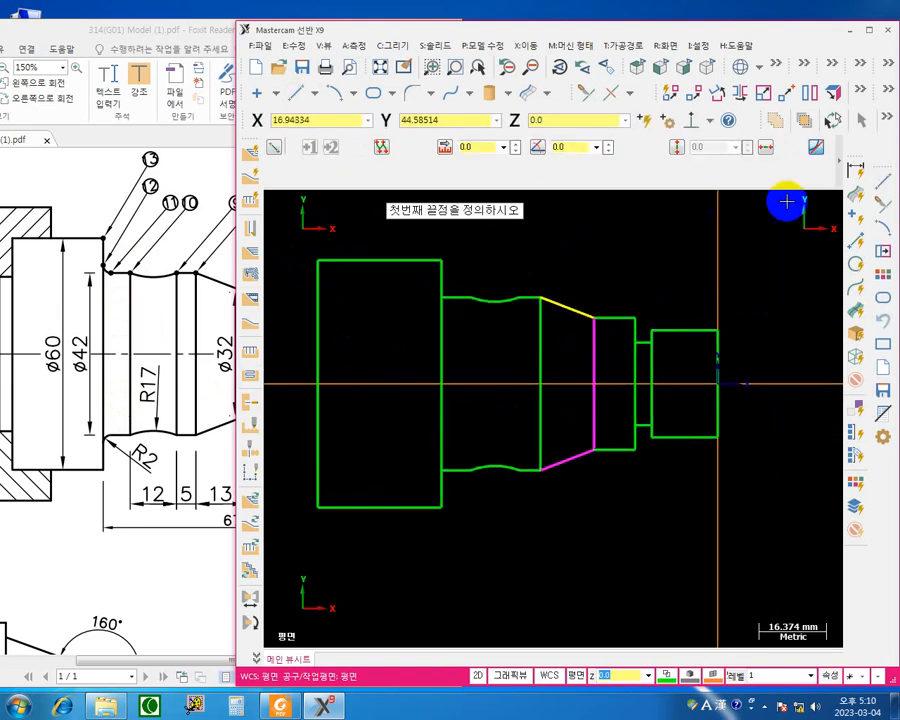
pyautogui.click(771, 286)
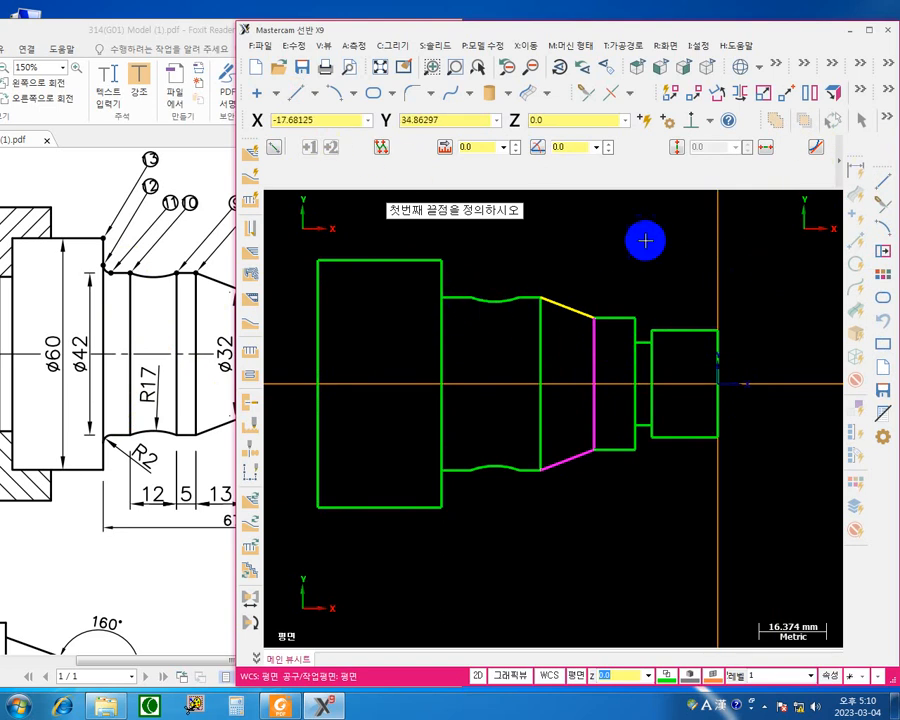
pyautogui.click(471, 299)
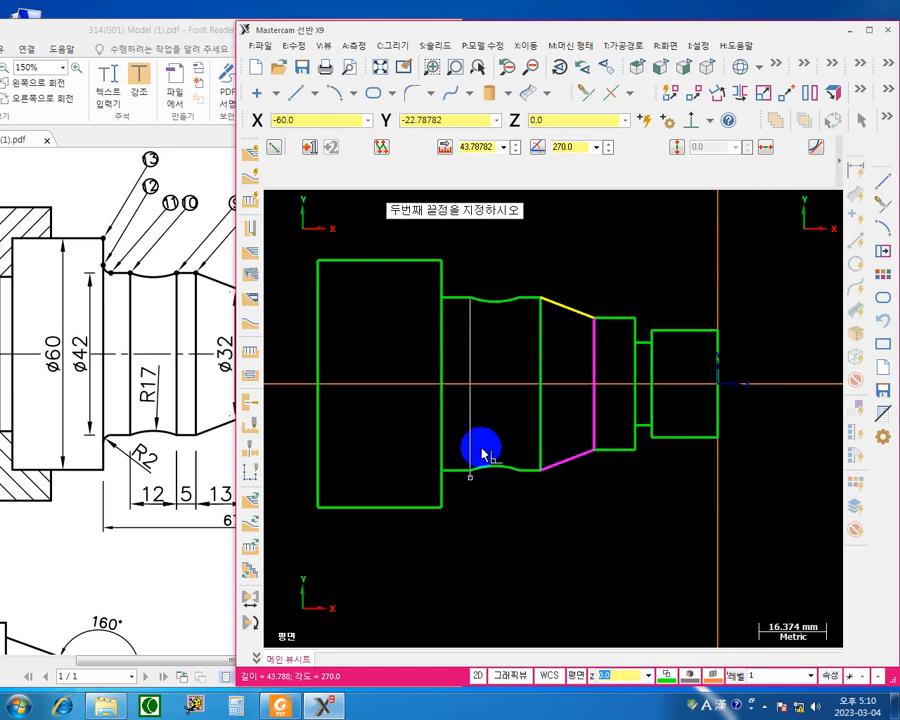
pyautogui.click(468, 468)
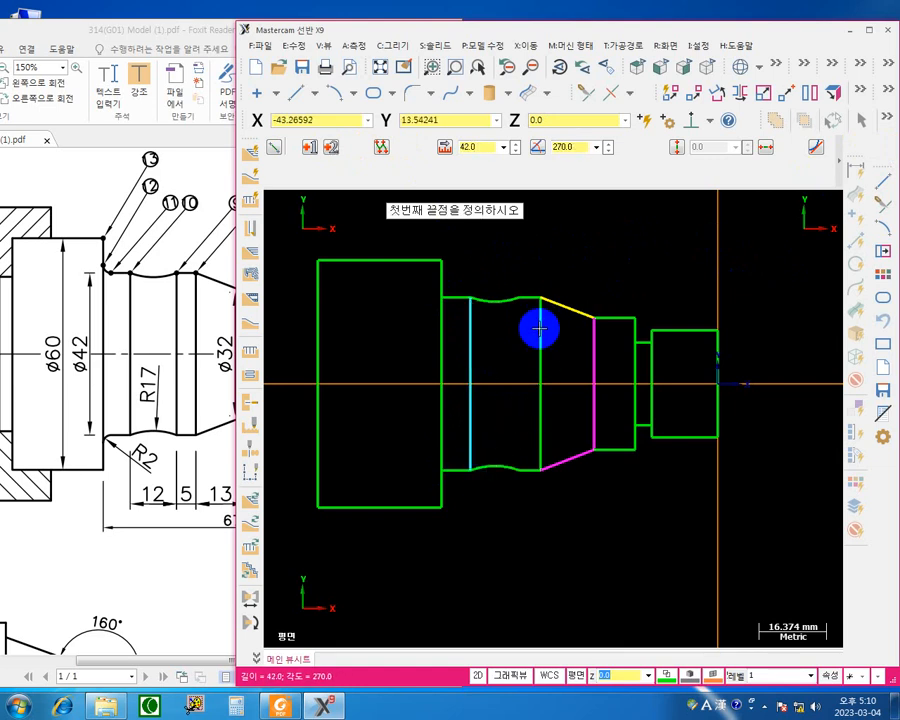
pyautogui.click(521, 300)
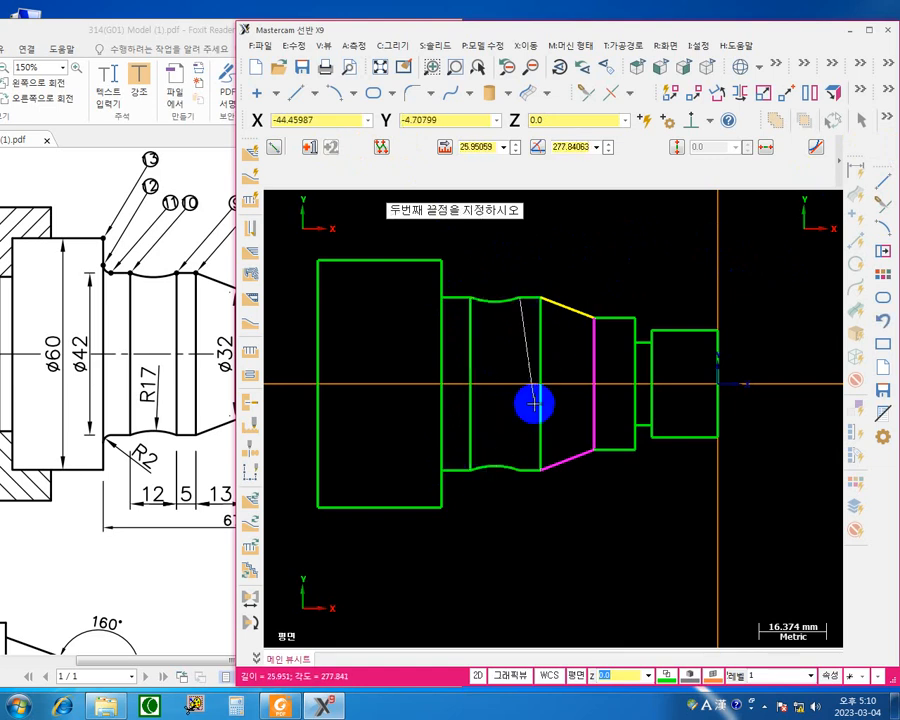
pyautogui.click(521, 469)
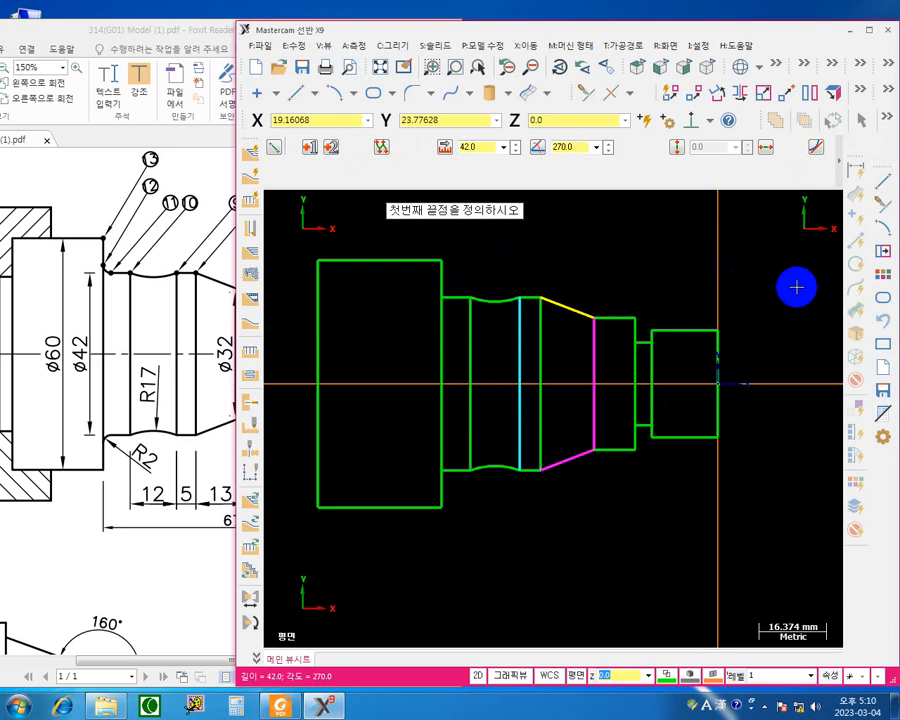
pyautogui.press('Escape')
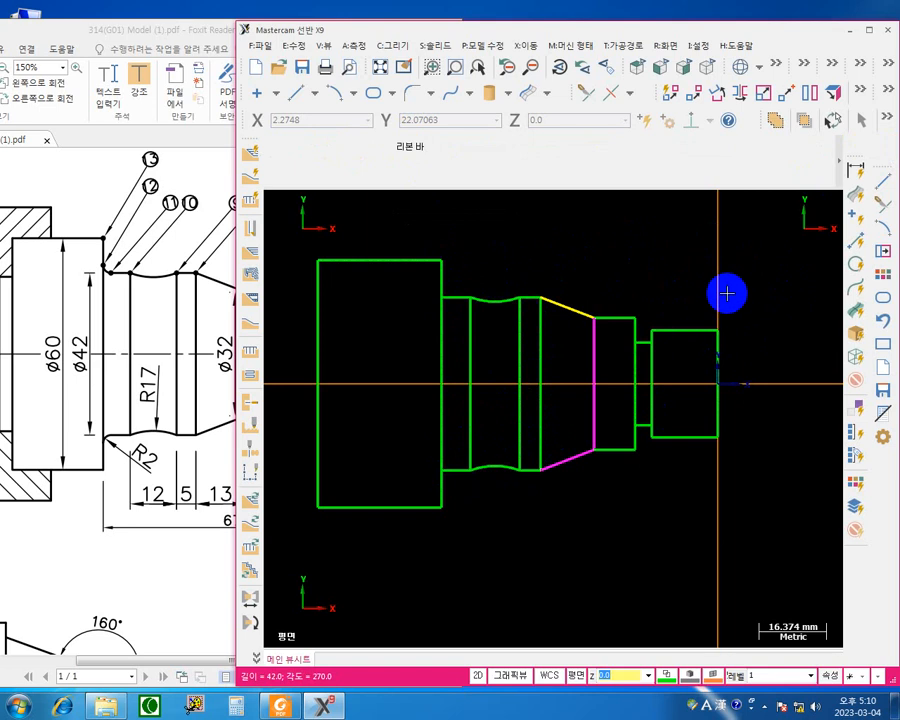
pyautogui.hotkey('ctrl', 'z')
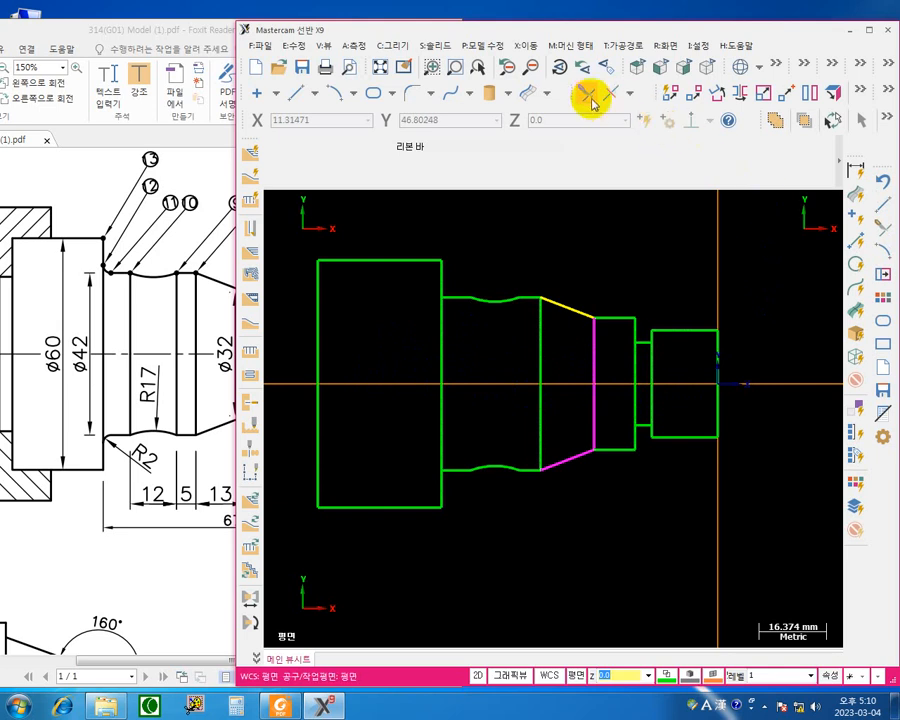
# Use Divide to remove the five interior vertical lines between the shaft sections, from the Ø60 shoulder to the threaded end's neck.
pyautogui.click(587, 95)
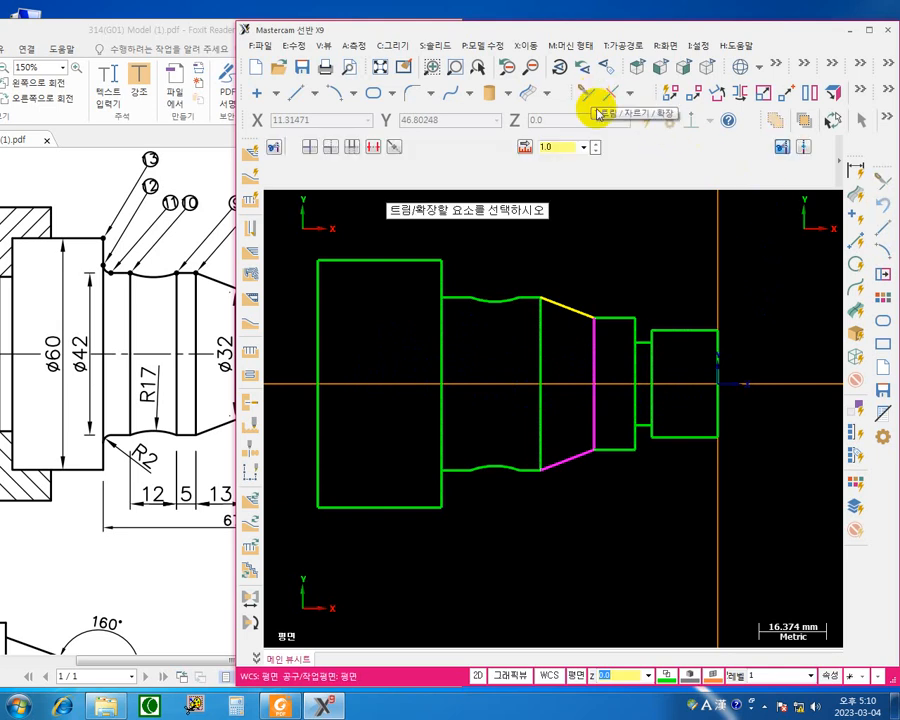
pyautogui.click(373, 147)
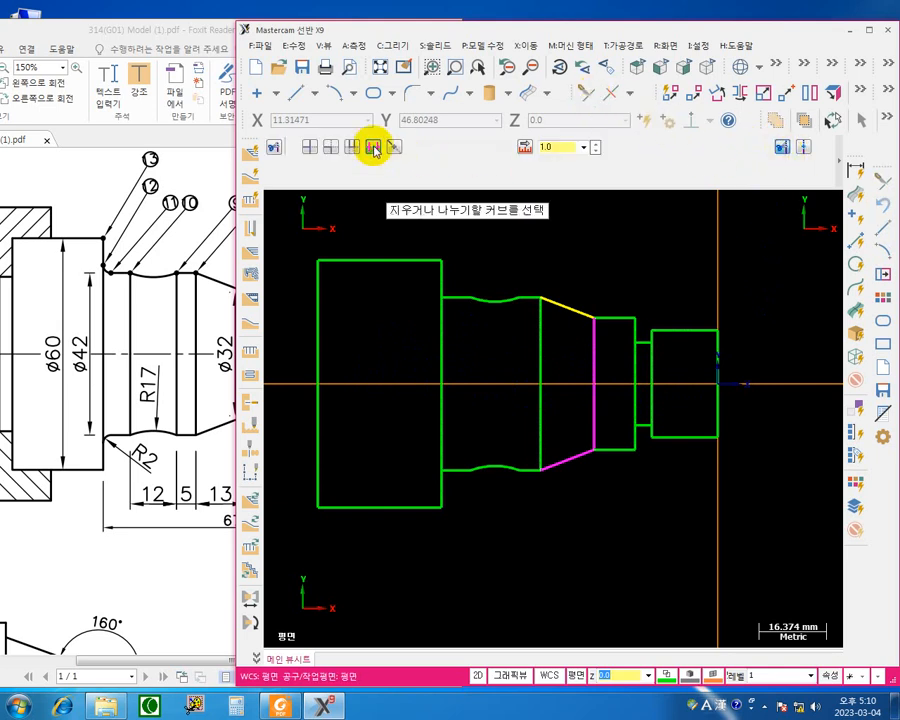
pyautogui.click(433, 375)
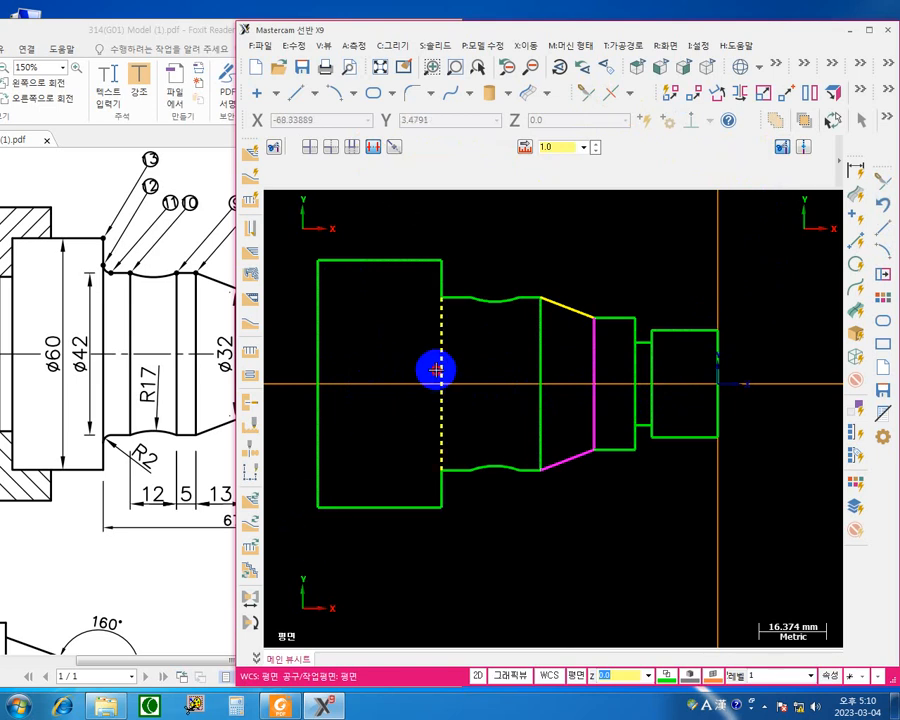
pyautogui.click(436, 371)
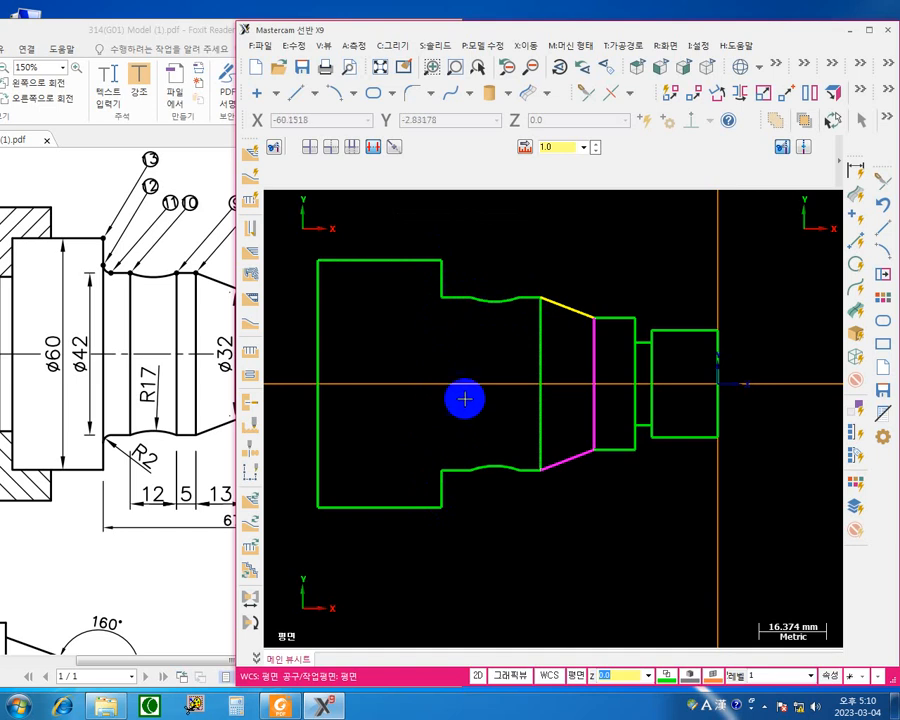
pyautogui.click(538, 357)
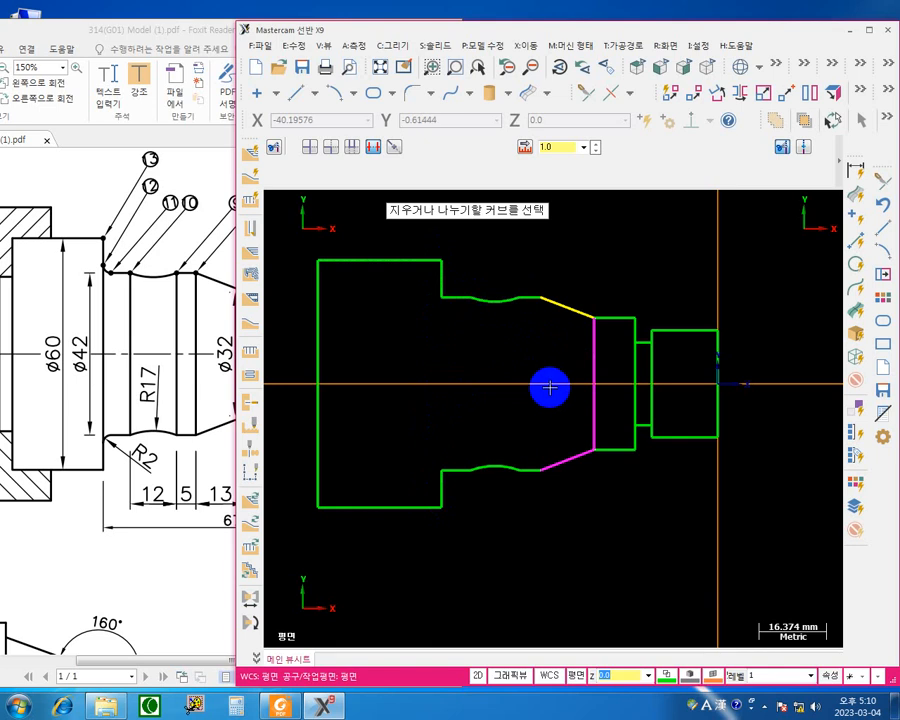
pyautogui.moveTo(542, 386); pyautogui.dragTo(462, 370, button='middle')
pyautogui.click(483, 364)
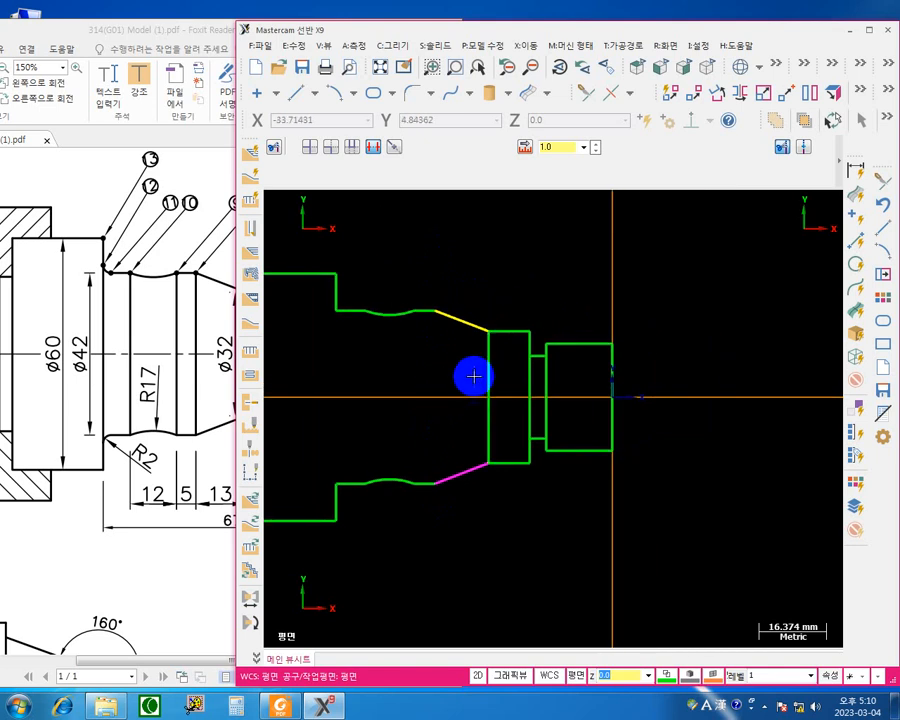
pyautogui.click(529, 390)
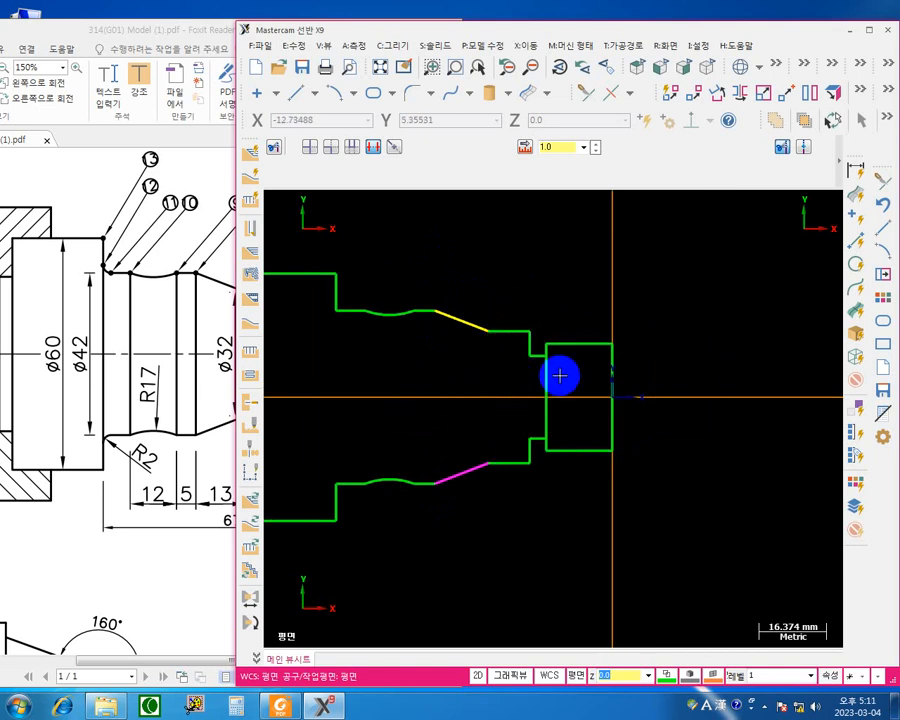
pyautogui.click(540, 378)
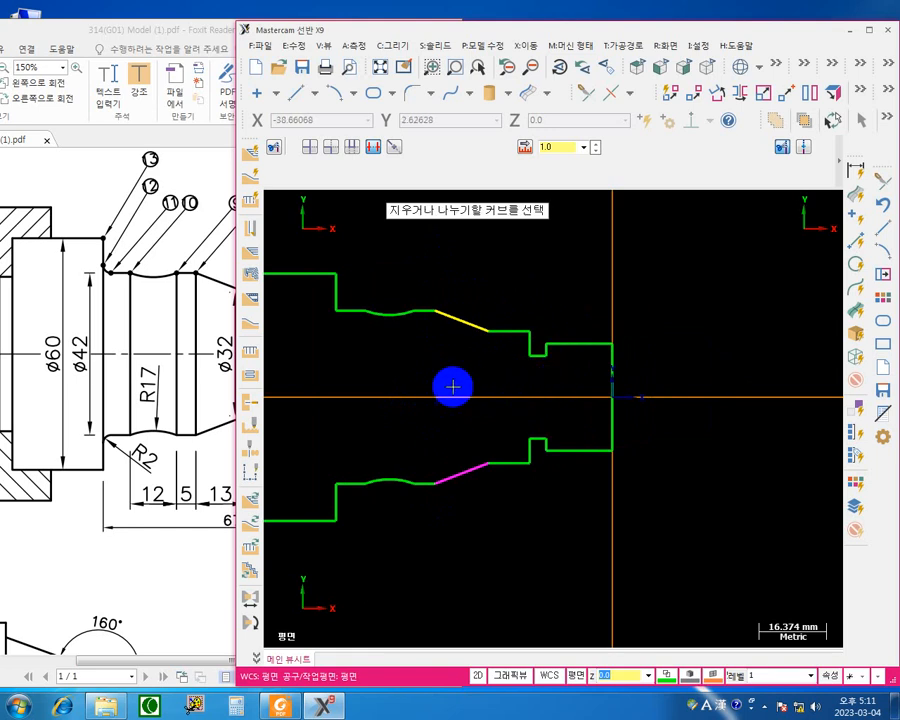
pyautogui.moveTo(448, 382); pyautogui.dragTo(561, 390, button='middle')
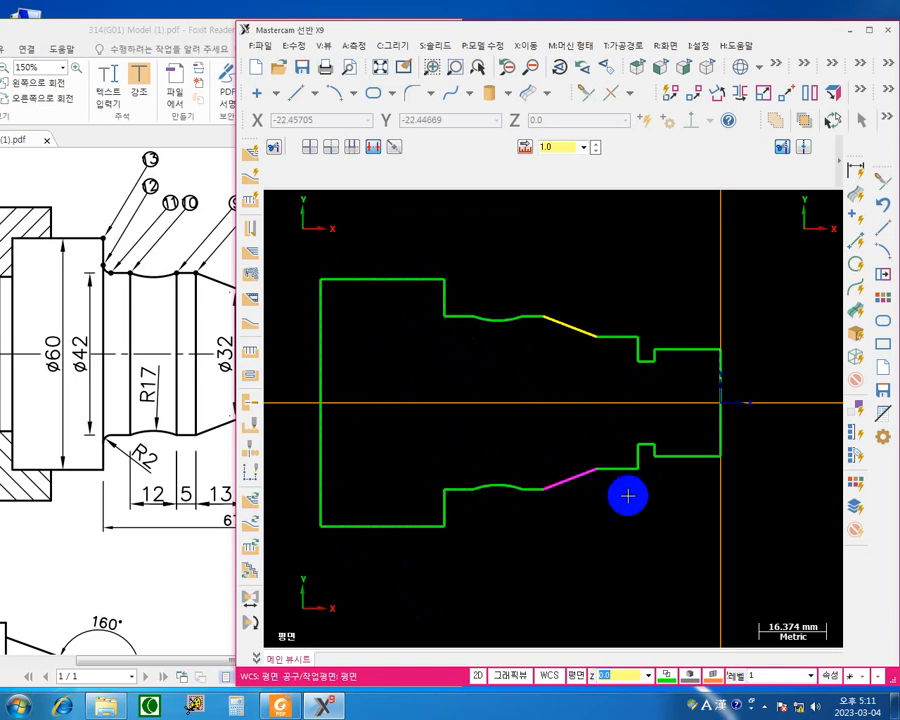
pyautogui.moveTo(595, 418); pyautogui.dragTo(542, 394, button='middle')
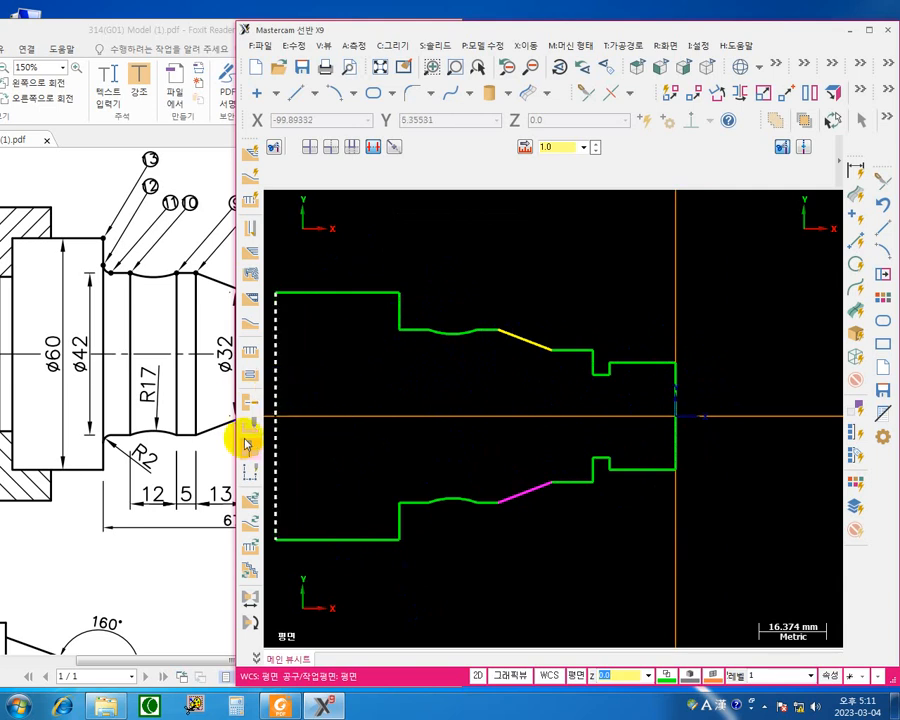
# Examine the PDF drawing's threaded end and callouts for the remaining corner details.
pyautogui.moveTo(181, 388); pyautogui.dragTo(20, 388)
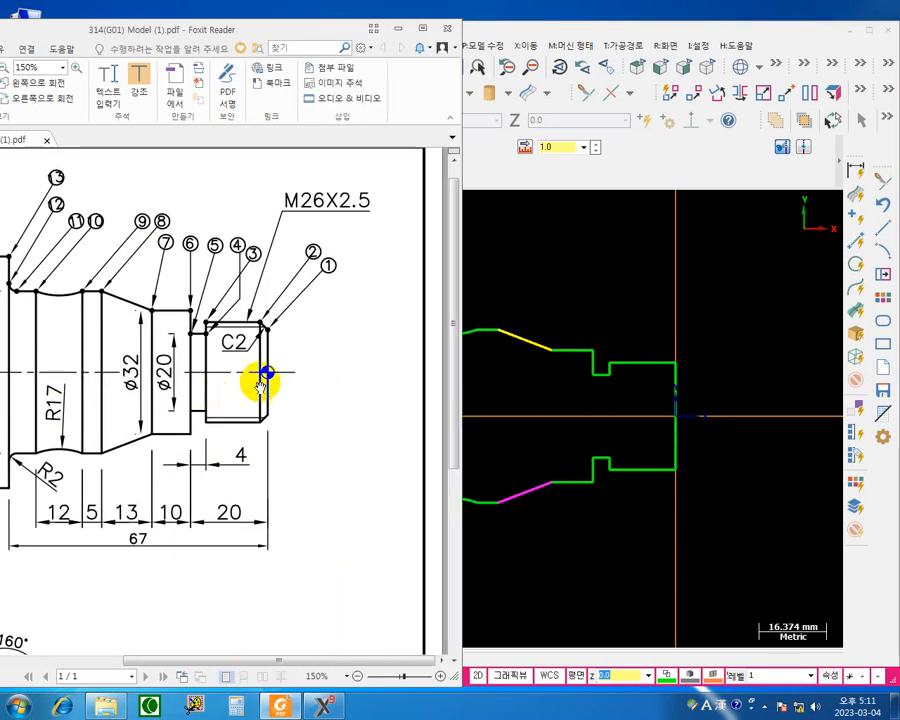
pyautogui.moveTo(260, 385)
pyautogui.mouseDown()
pyautogui.moveTo(275, 416)
pyautogui.moveTo(263, 406)
pyautogui.mouseUp()
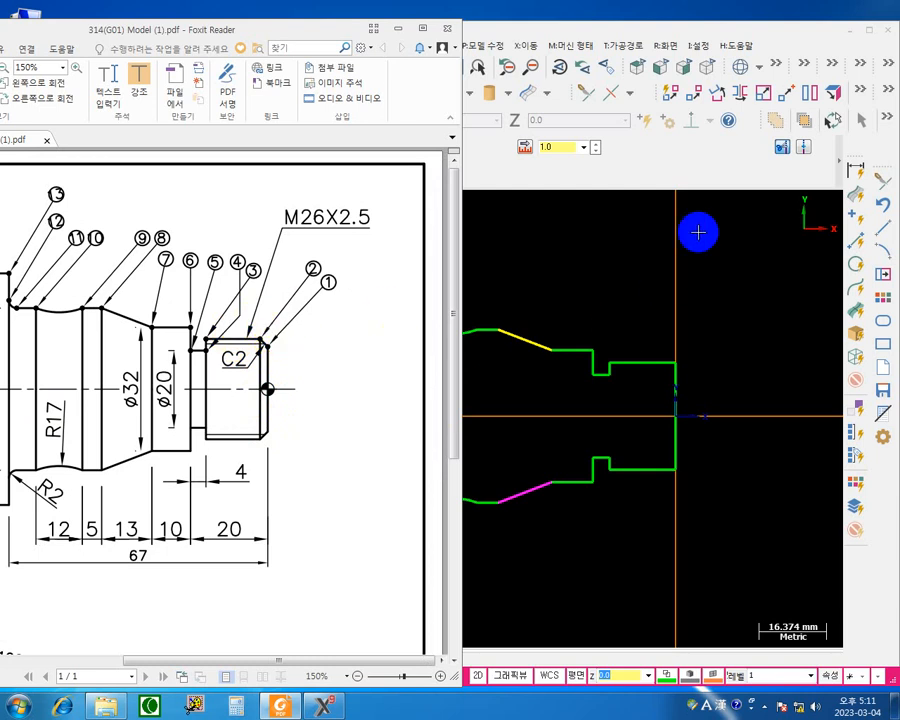
pyautogui.click(673, 175)
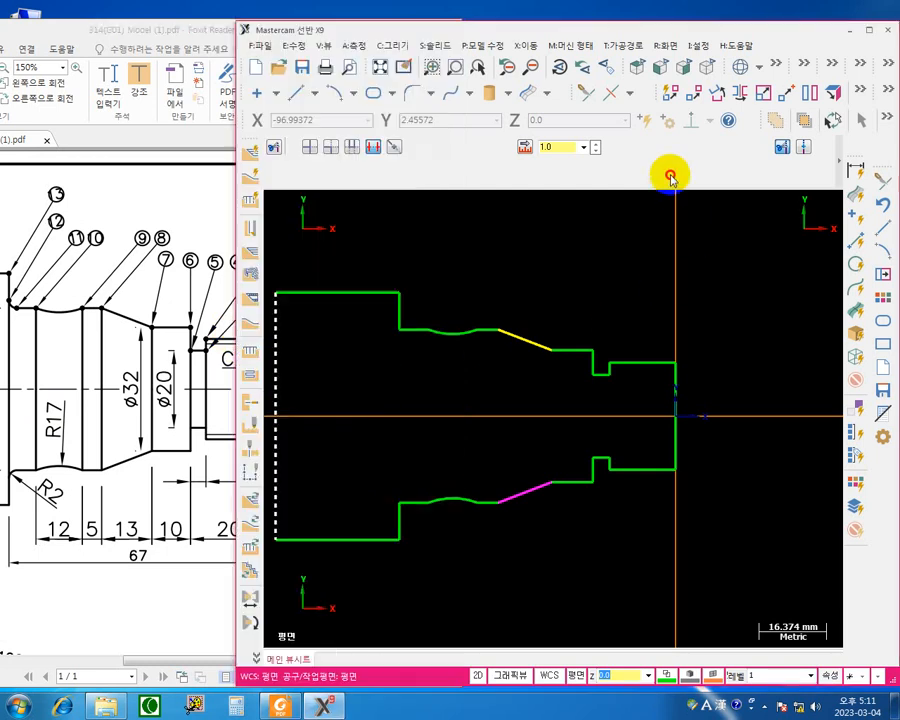
# Fillet the upper and lower inner corners where the Ø42 section meets the Ø60 shoulder, using a 2 mm radius and the R<180 style.
pyautogui.click(432, 97)
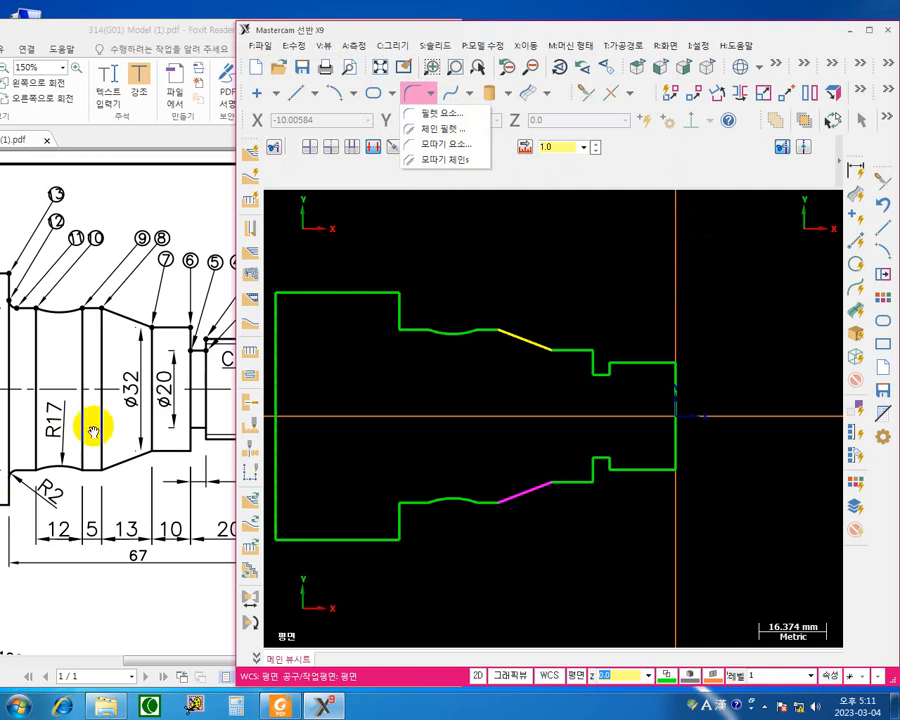
pyautogui.click(441, 115)
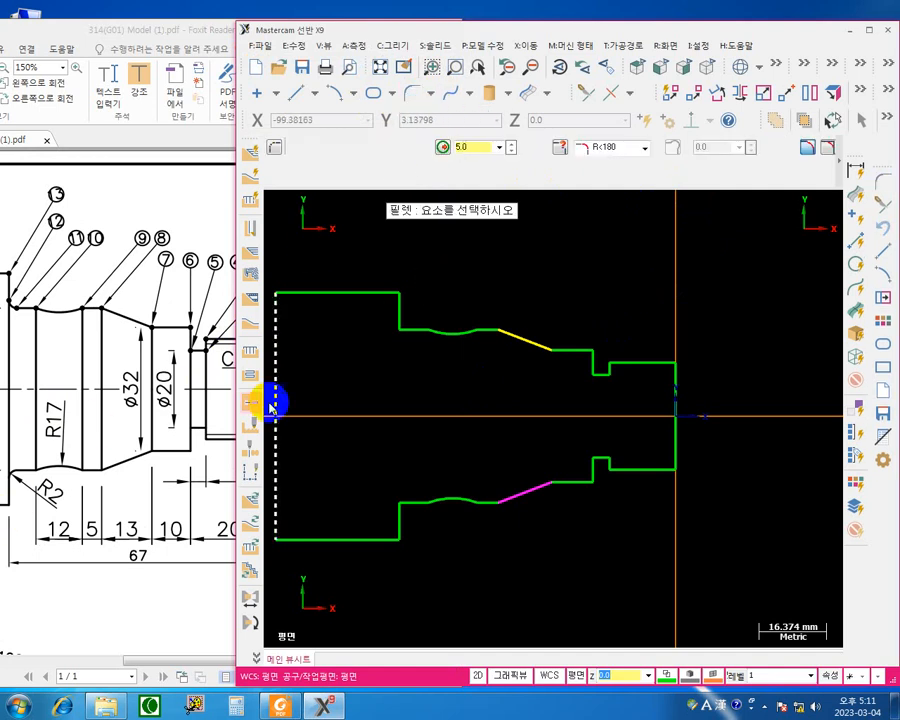
pyautogui.doubleClick(470, 147)
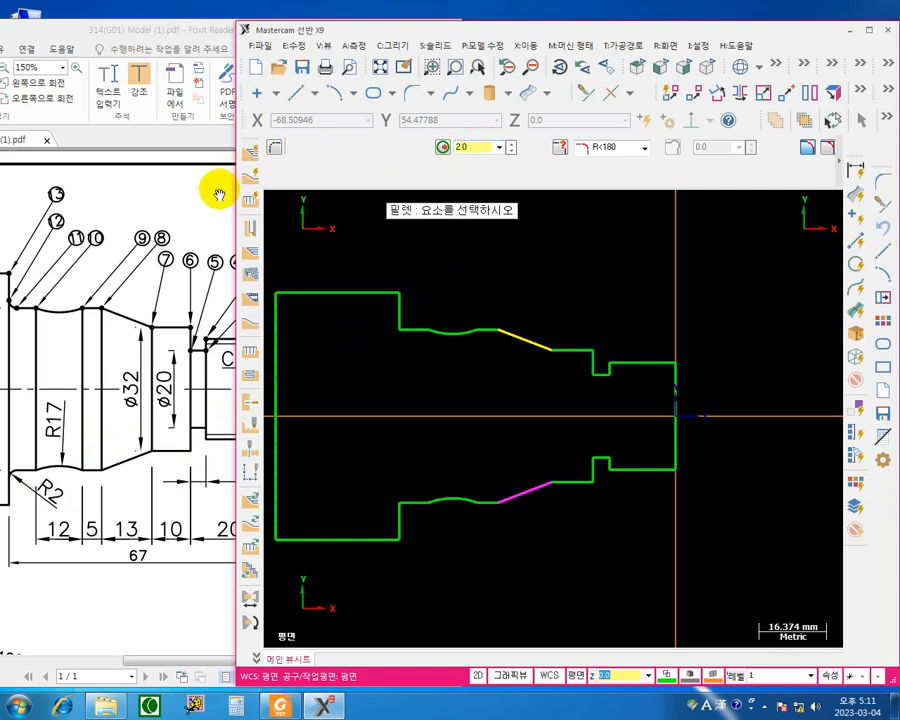
pyautogui.click(646, 149)
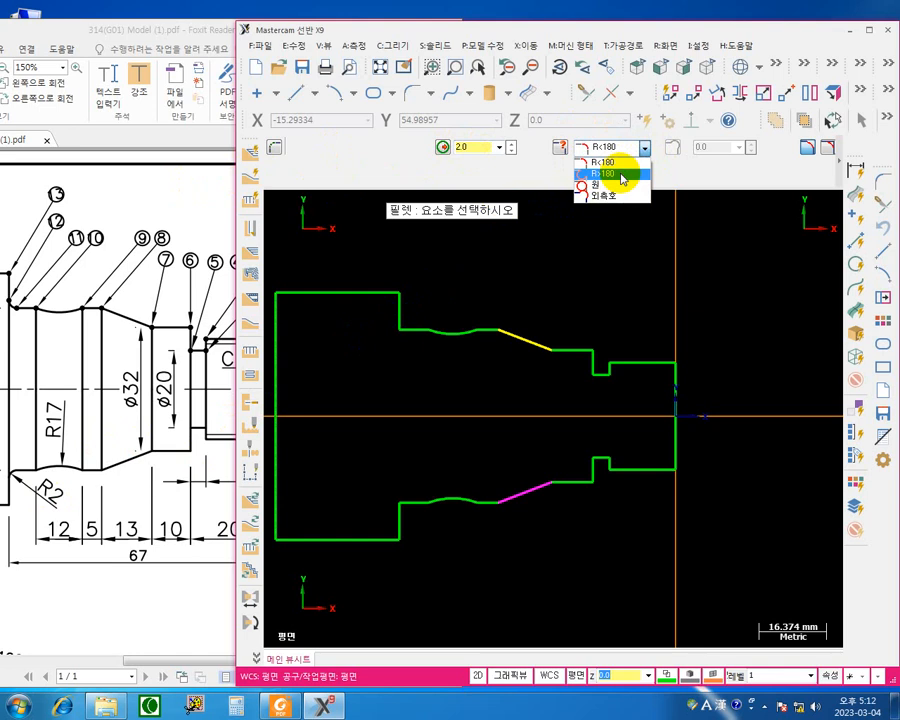
pyautogui.click(622, 177)
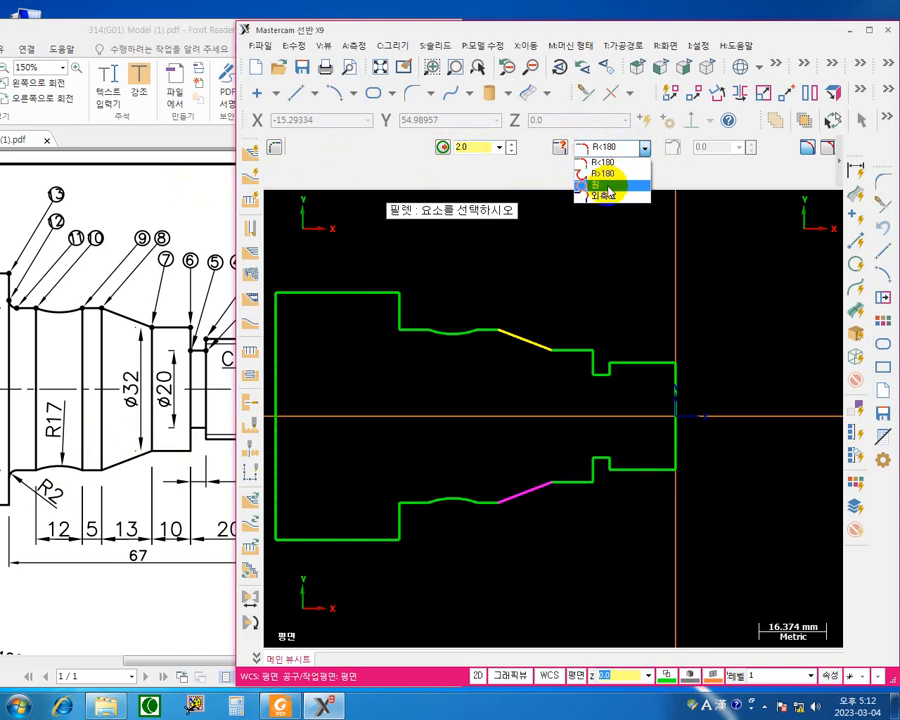
pyautogui.click(620, 198)
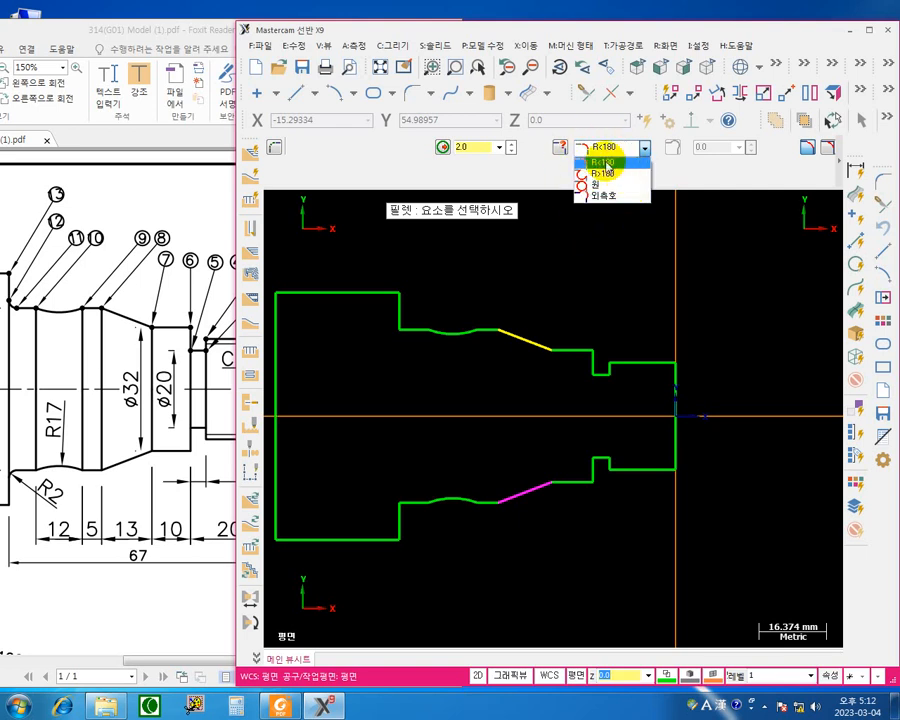
pyautogui.click(606, 162)
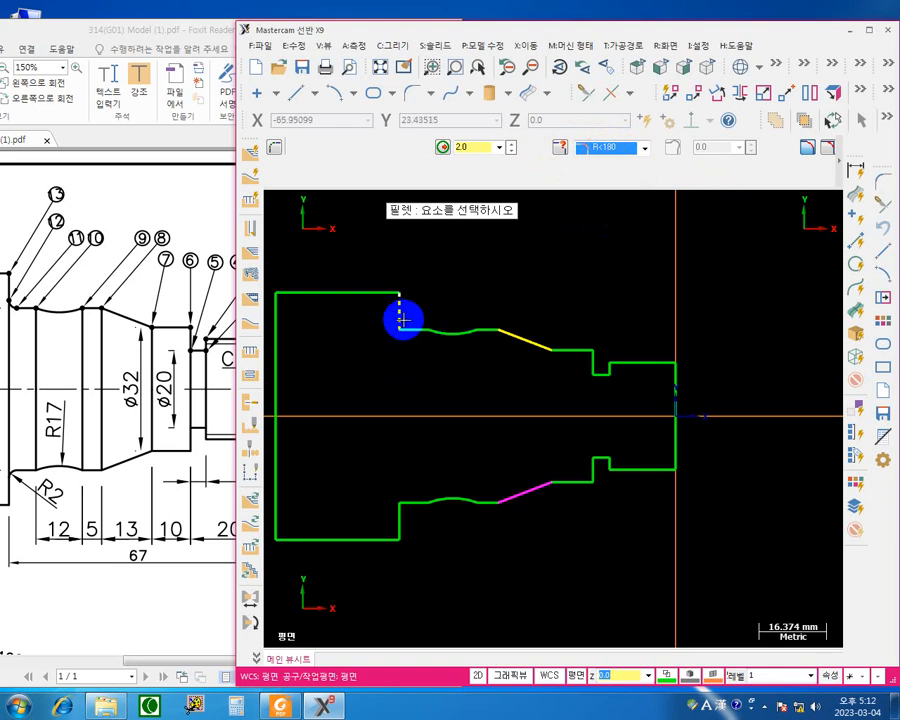
pyautogui.click(829, 150)
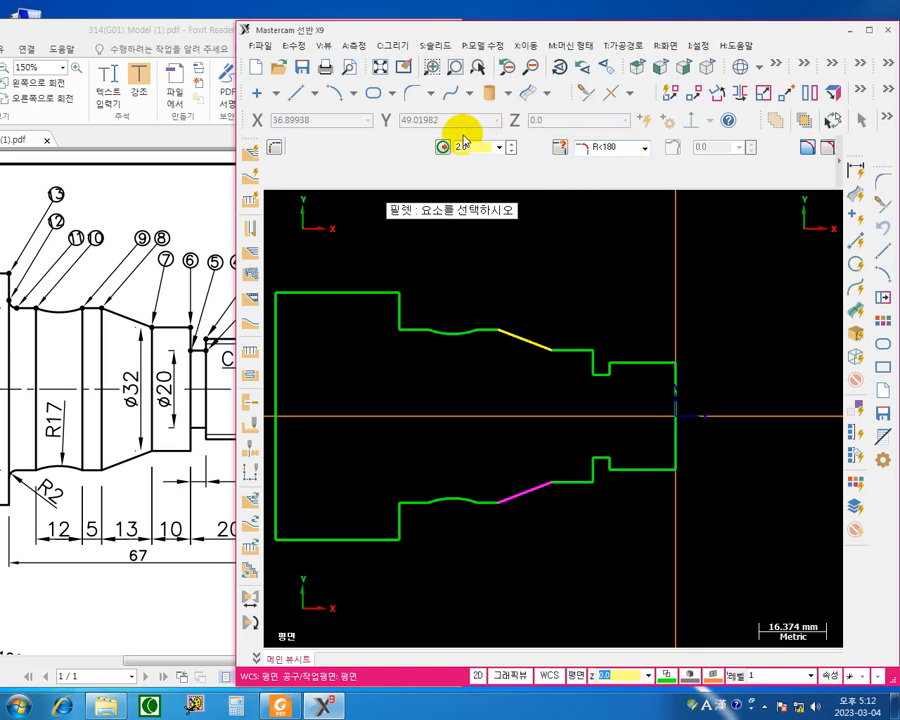
pyautogui.click(396, 310)
pyautogui.click(404, 320)
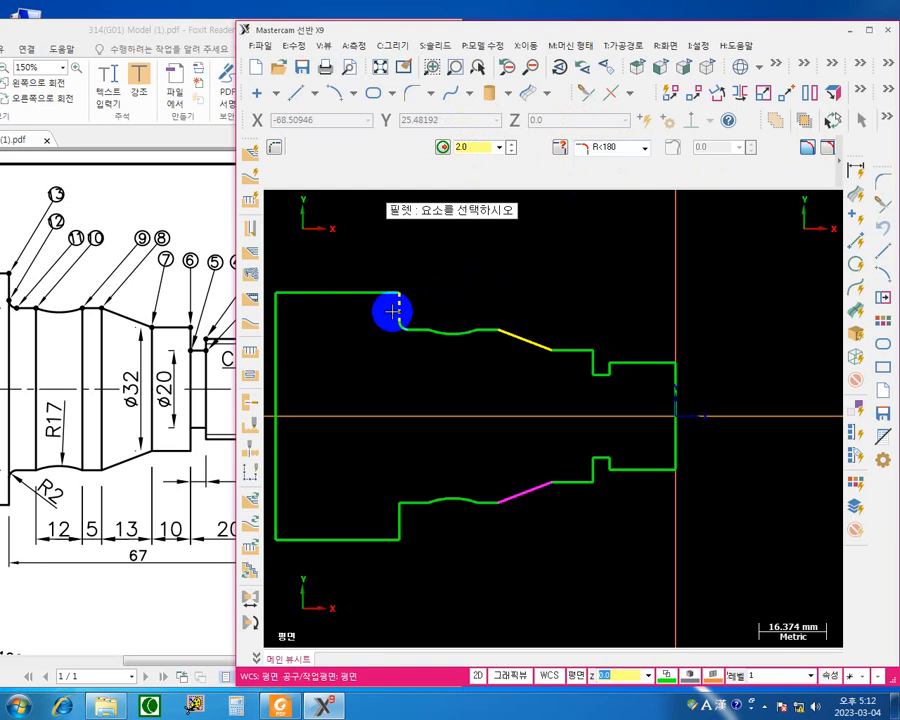
pyautogui.click(412, 504)
pyautogui.click(401, 518)
pyautogui.scroll(1, 403, 342)
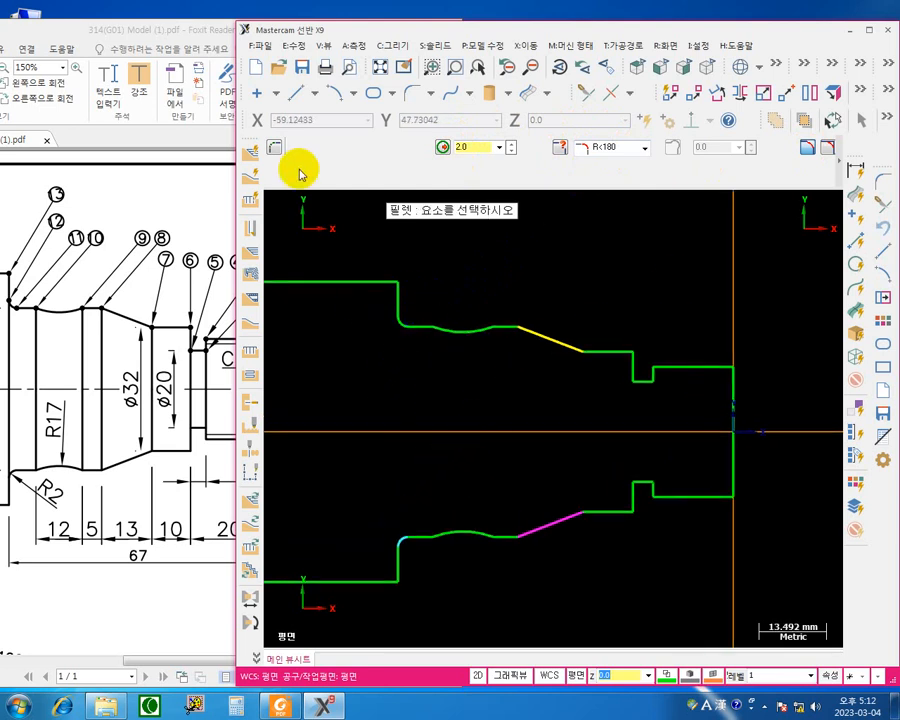
pyautogui.press('Escape')
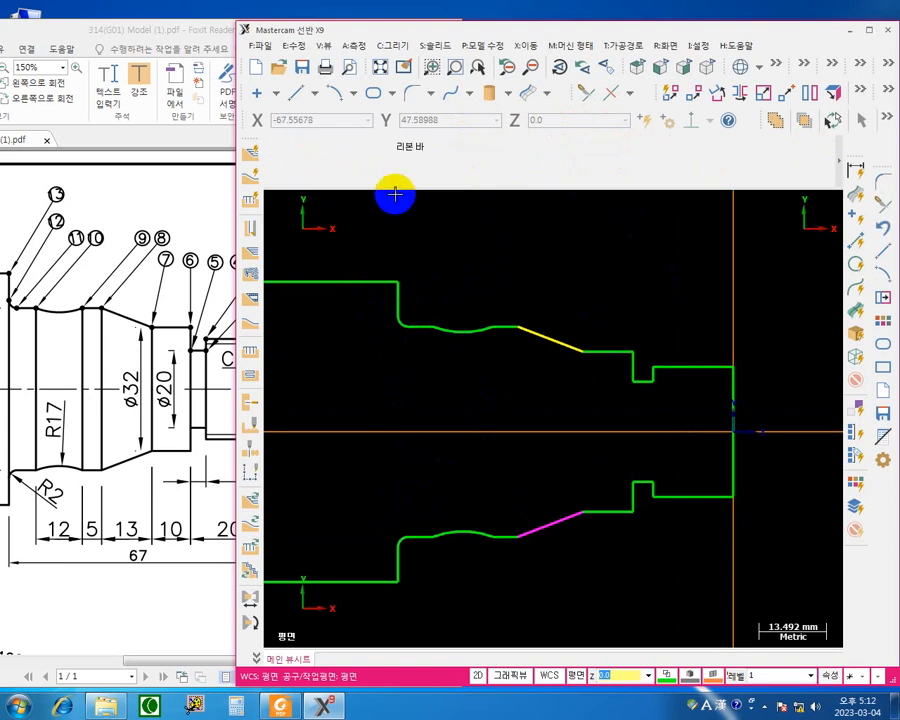
# Start an entity chamfer with the Distance 1 (거리 1) method and check the C2 callout in the PDF drawing.
pyautogui.moveTo(802, 400); pyautogui.dragTo(637, 375, button='middle')
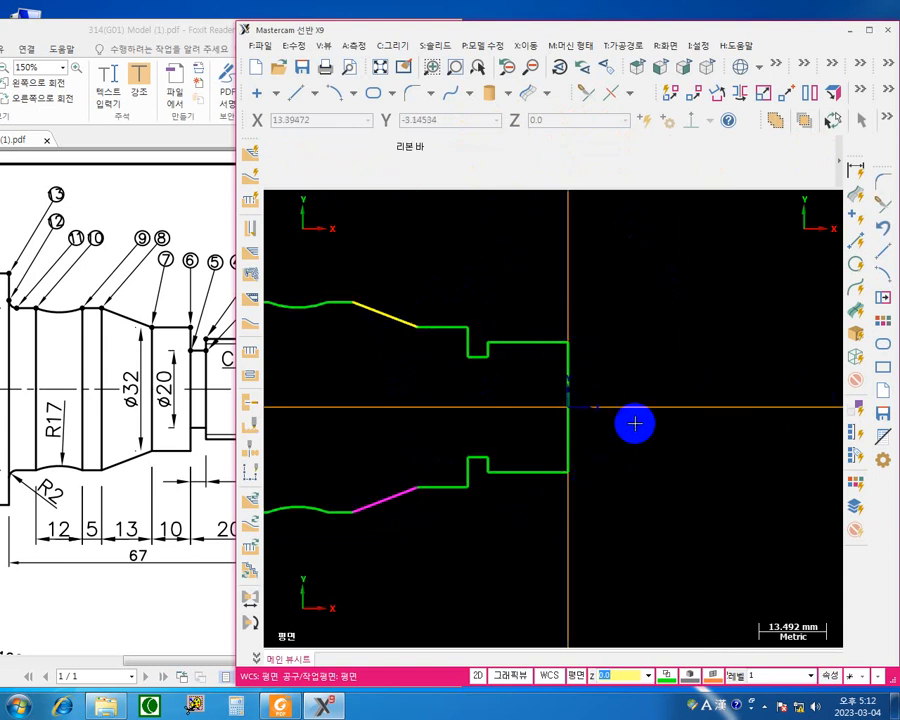
pyautogui.click(431, 95)
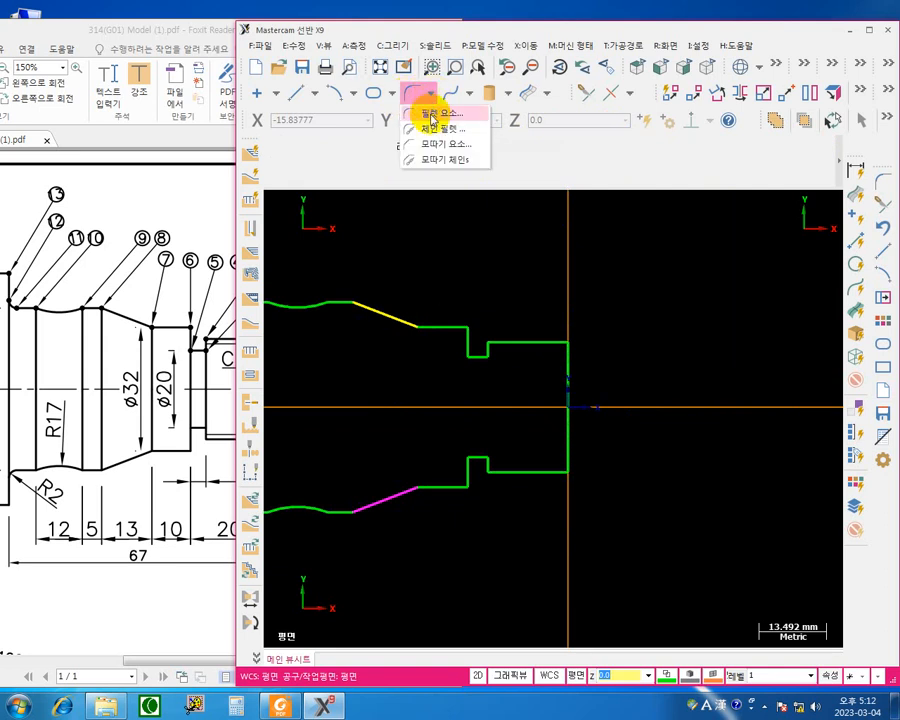
pyautogui.click(460, 146)
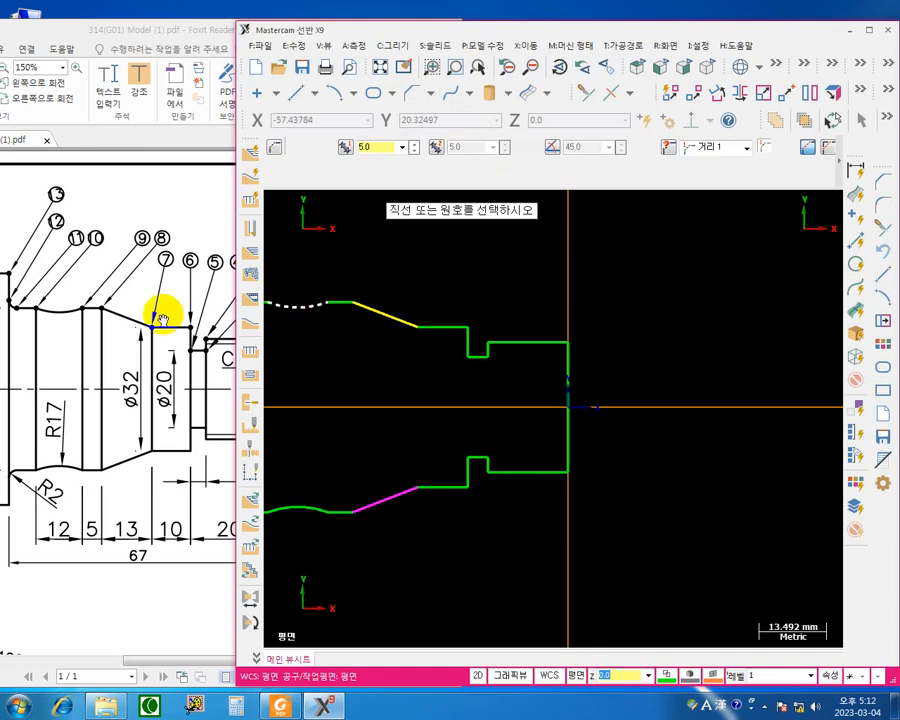
pyautogui.click(128, 294)
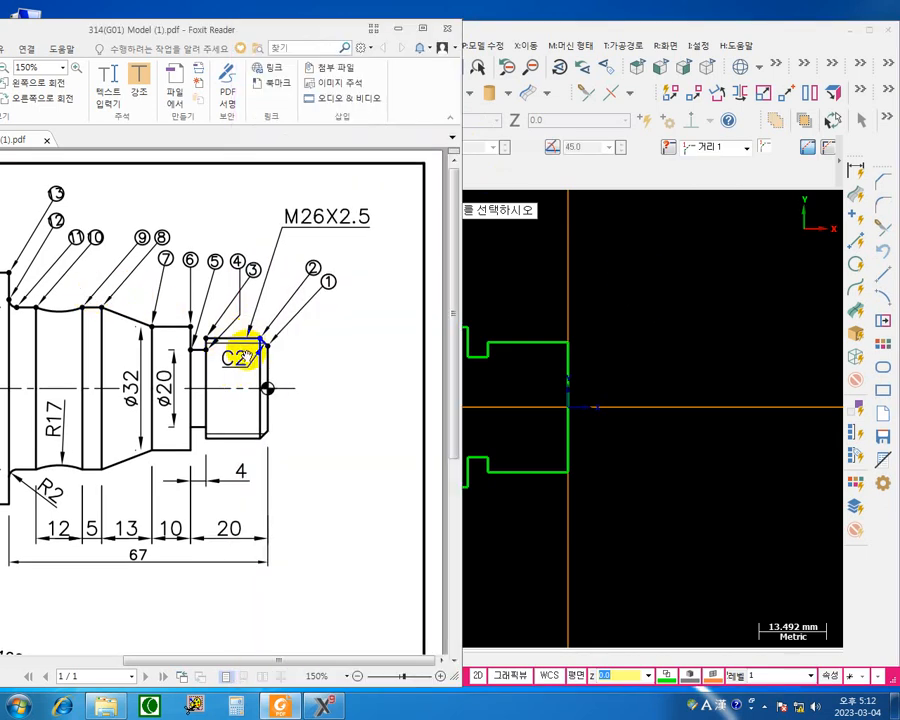
pyautogui.click(567, 203)
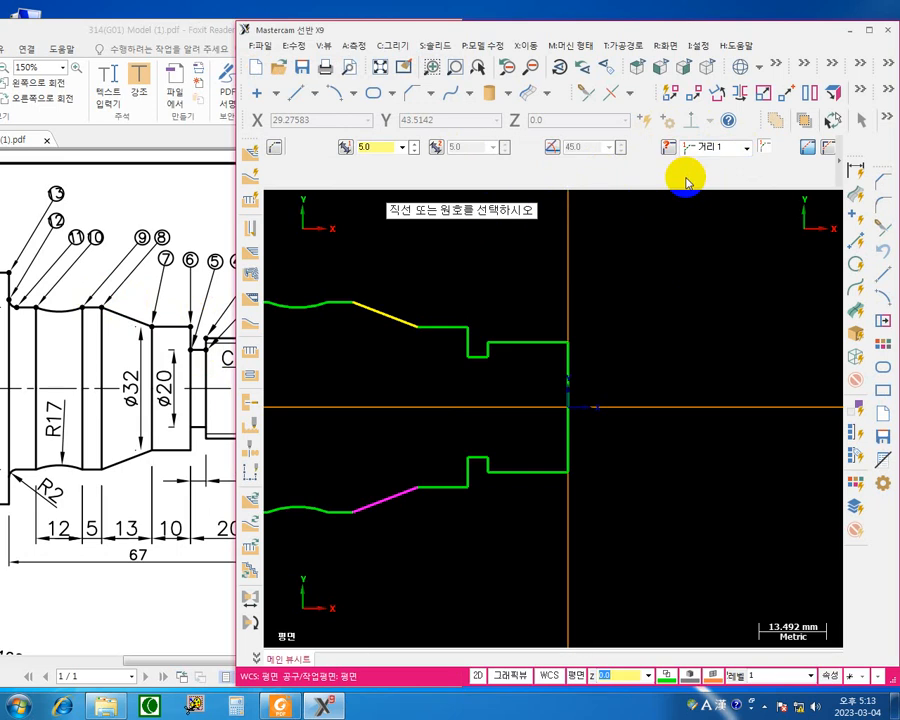
pyautogui.click(746, 147)
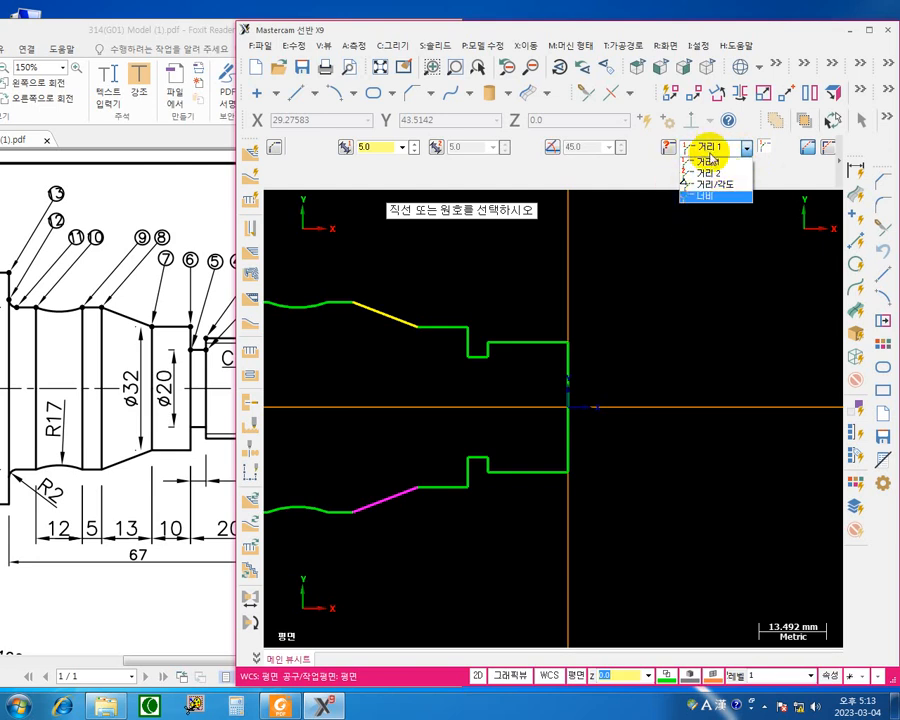
pyautogui.click(733, 163)
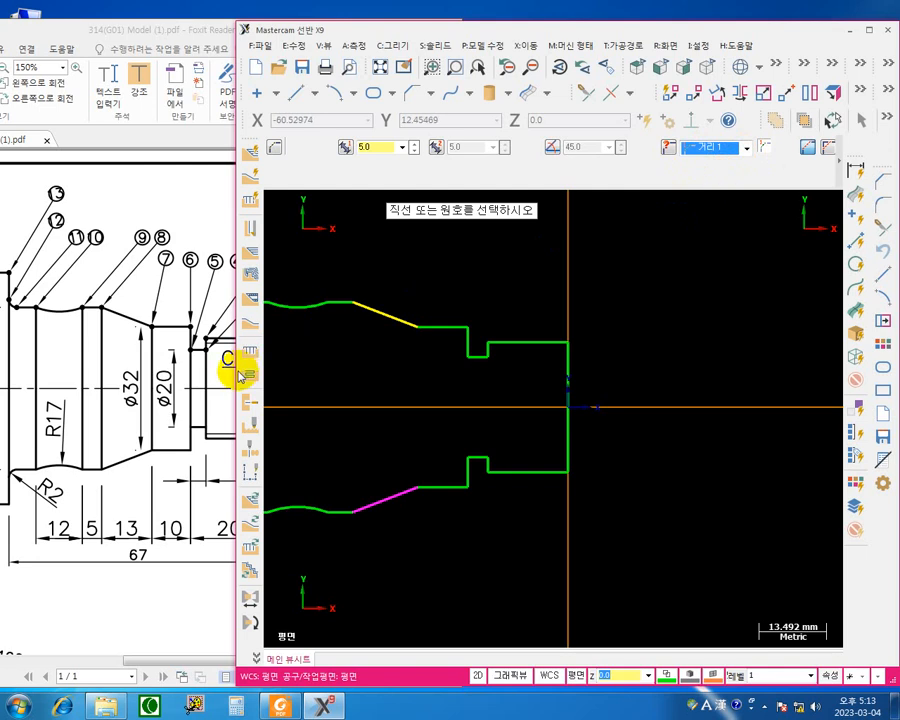
pyautogui.click(136, 302)
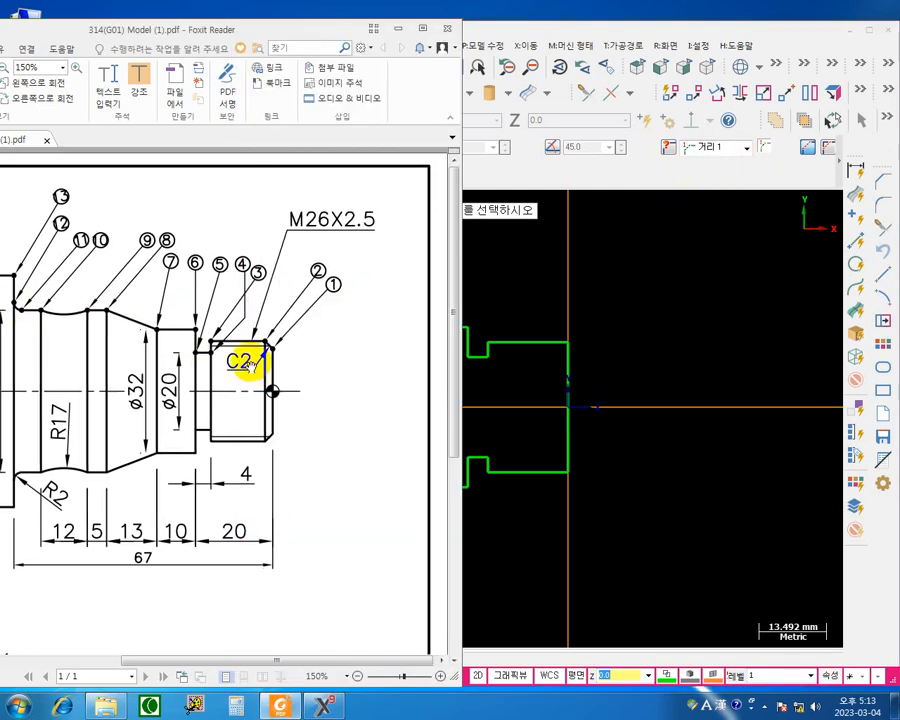
pyautogui.click(577, 42)
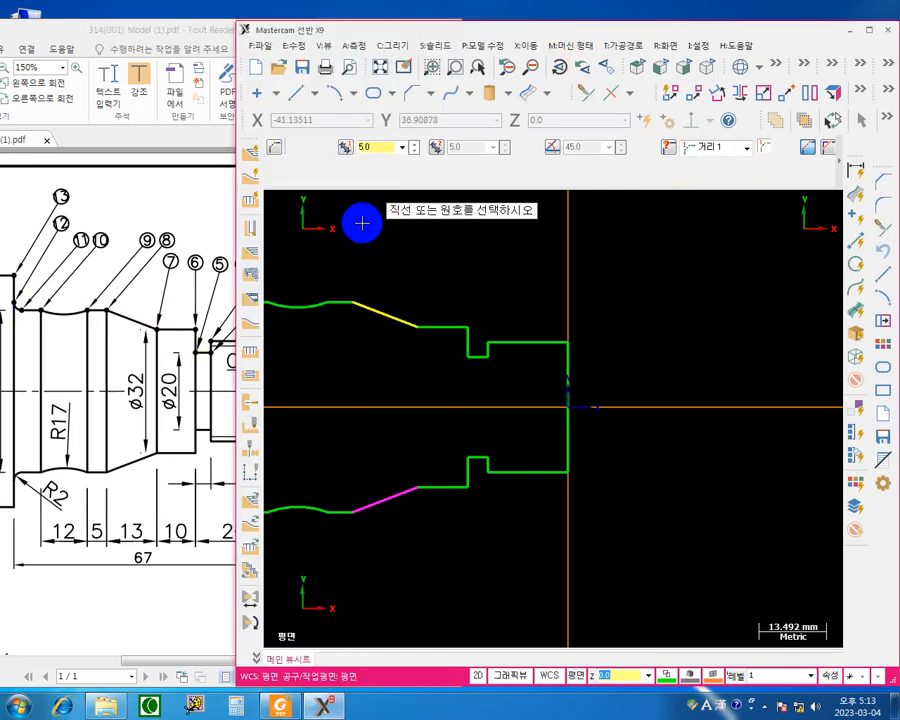
# Chamfer the upper and lower outer corners of the threaded end with a 2 mm distance, trimming the original lines.
pyautogui.doubleClick(379, 149)
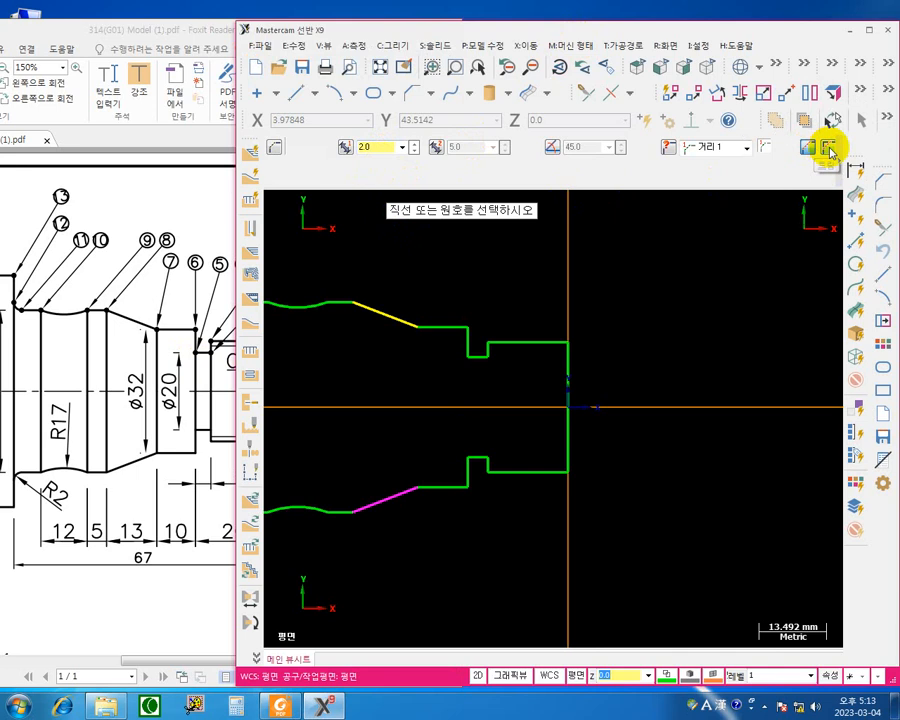
pyautogui.click(830, 149)
pyautogui.click(806, 148)
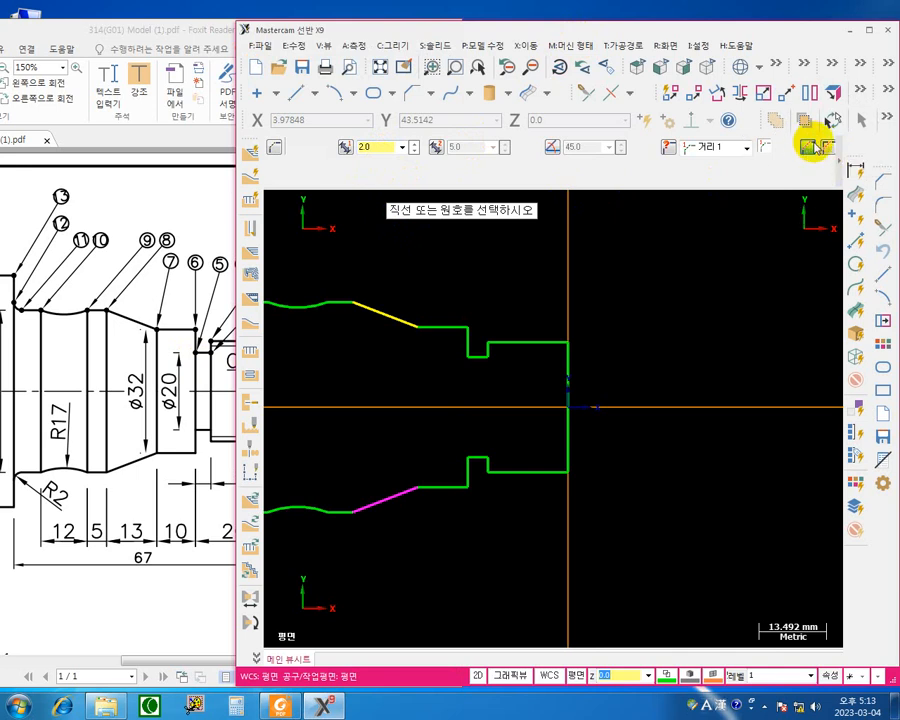
pyautogui.click(543, 336)
pyautogui.click(572, 369)
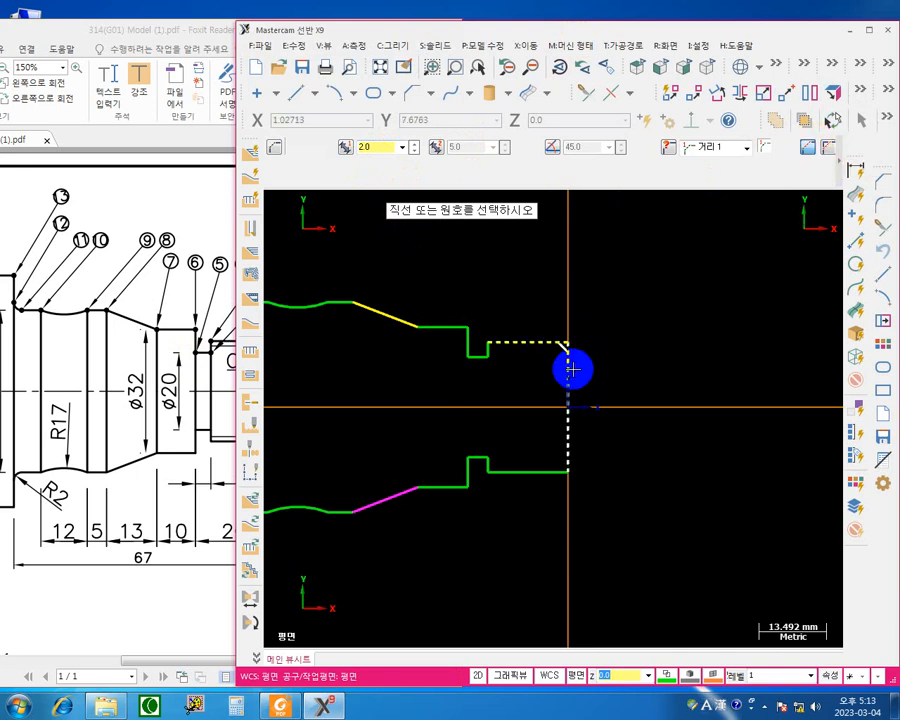
pyautogui.click(570, 447)
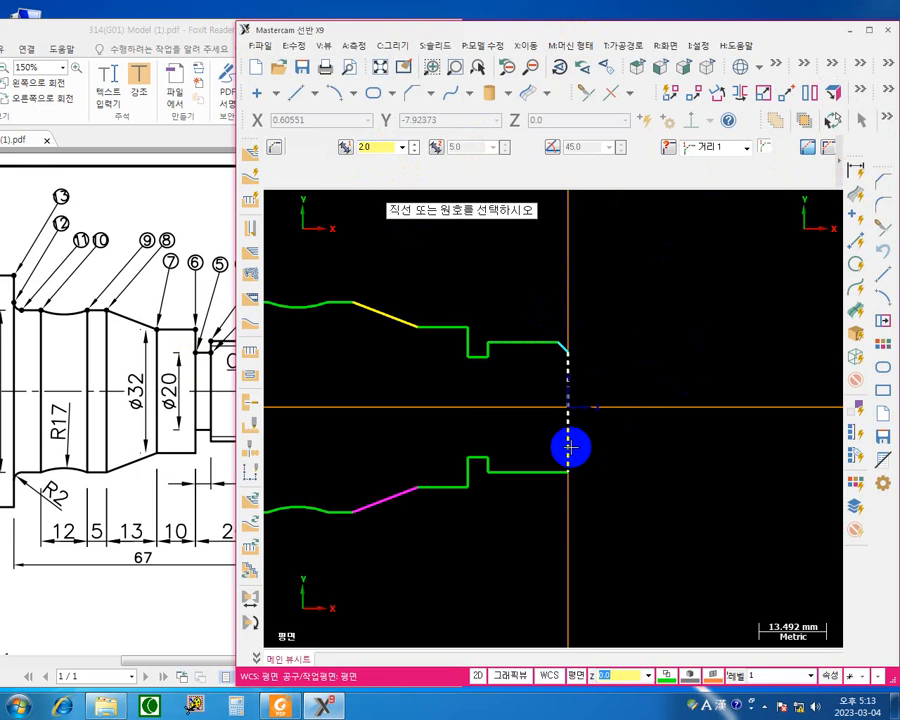
pyautogui.click(536, 472)
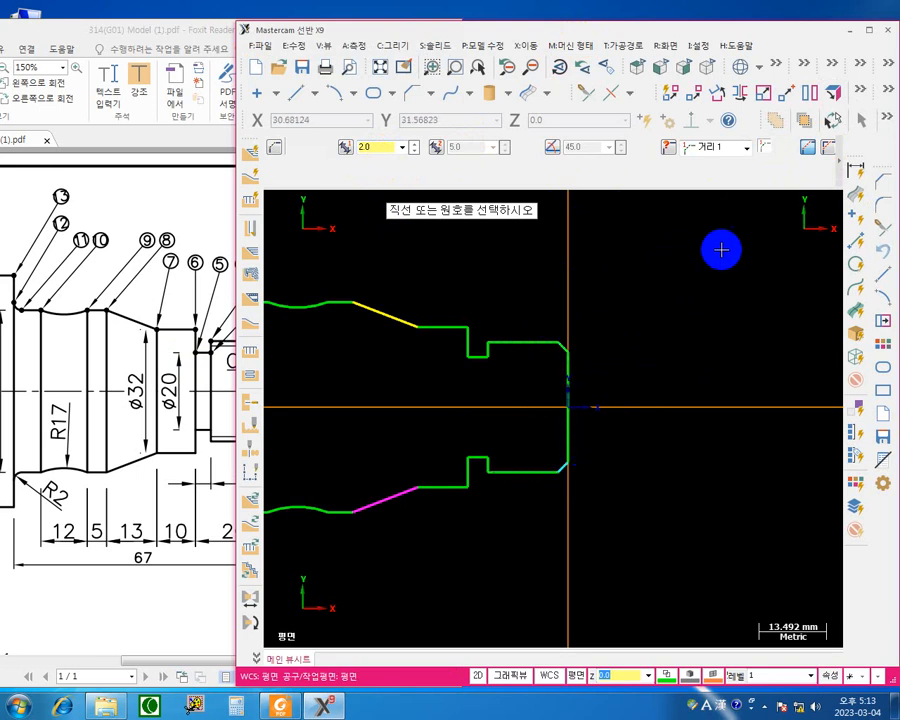
pyautogui.press('Escape')
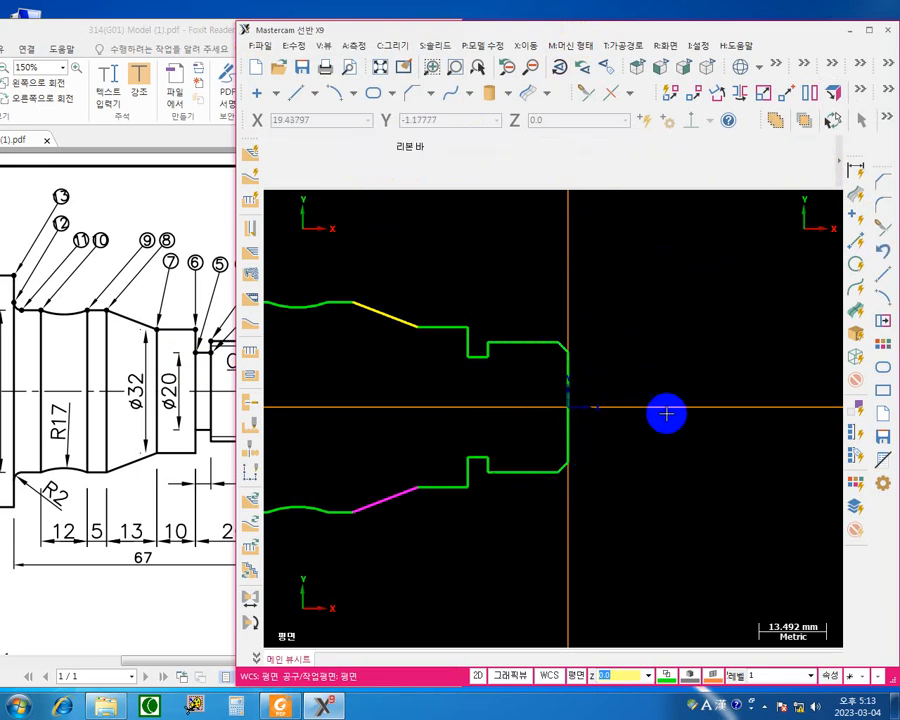
pyautogui.moveTo(663, 413)
pyautogui.mouseDown(button='middle')
pyautogui.moveTo(783, 368)
pyautogui.moveTo(749, 406)
pyautogui.moveTo(761, 394)
pyautogui.mouseUp(button='middle')
pyautogui.scroll(-2, 767, 381)
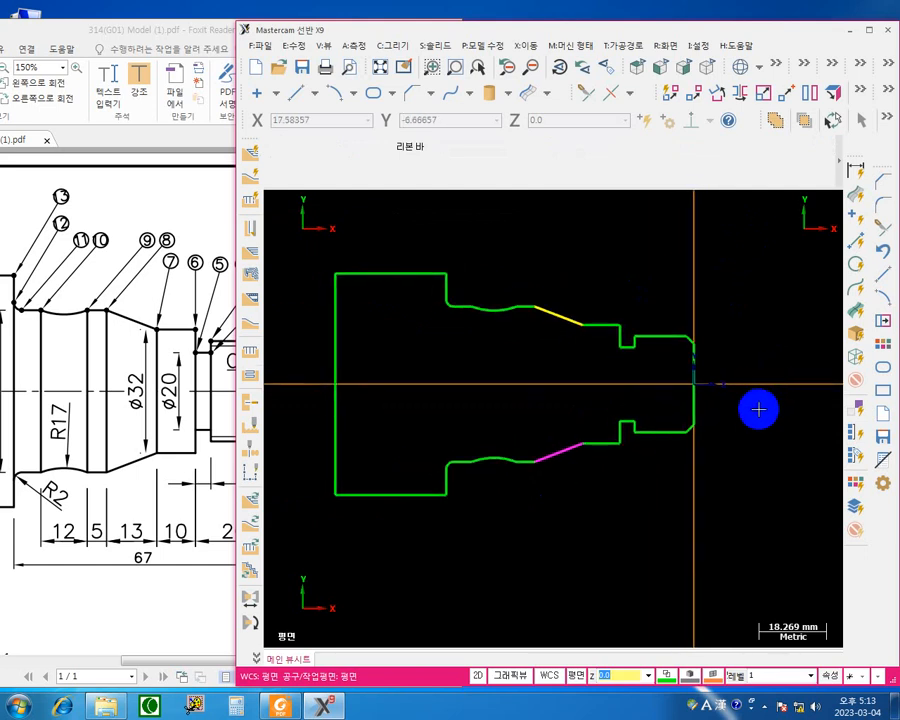
pyautogui.moveTo(722, 268); pyautogui.dragTo(738, 262, button='middle')
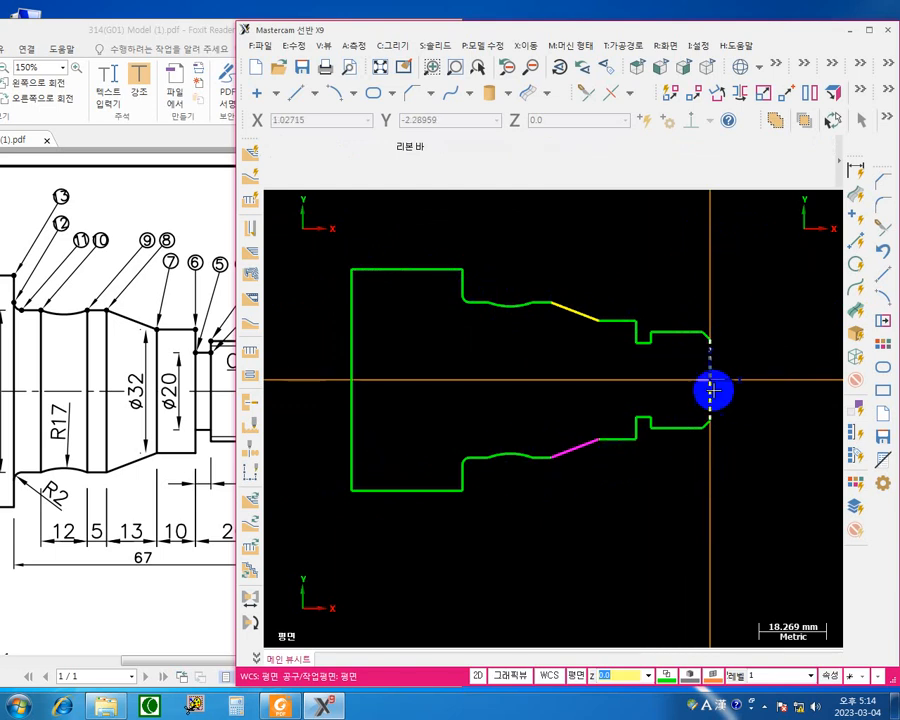
pyautogui.scroll(-2, 731, 376)
pyautogui.moveTo(731, 380); pyautogui.dragTo(703, 387, button='middle')
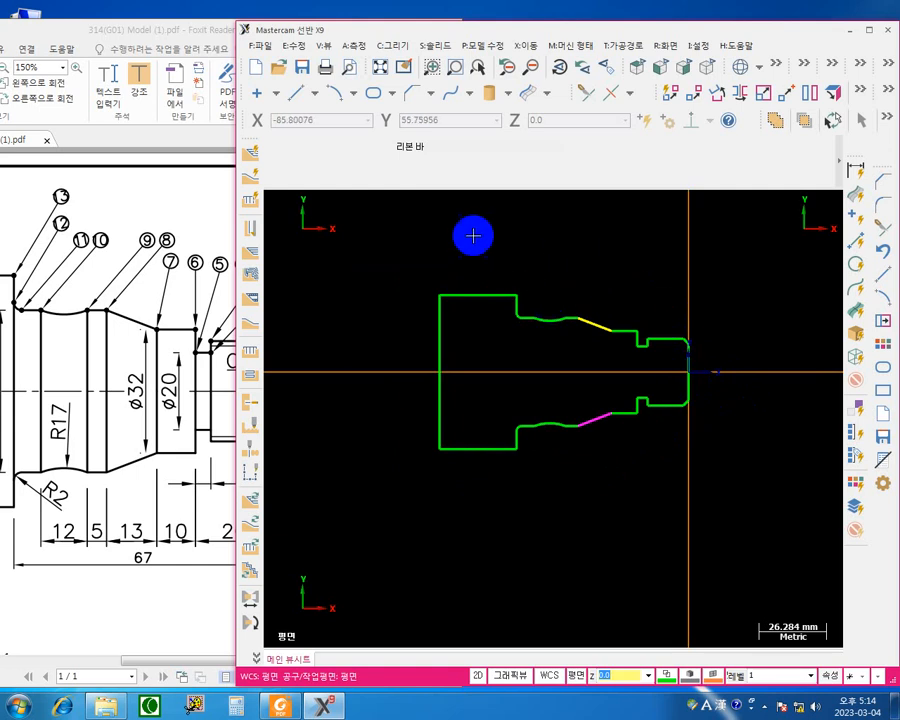
# Save the shaft drawing as 314-03 in the oun\cnc-data folder on drive F.
pyautogui.click(261, 46)
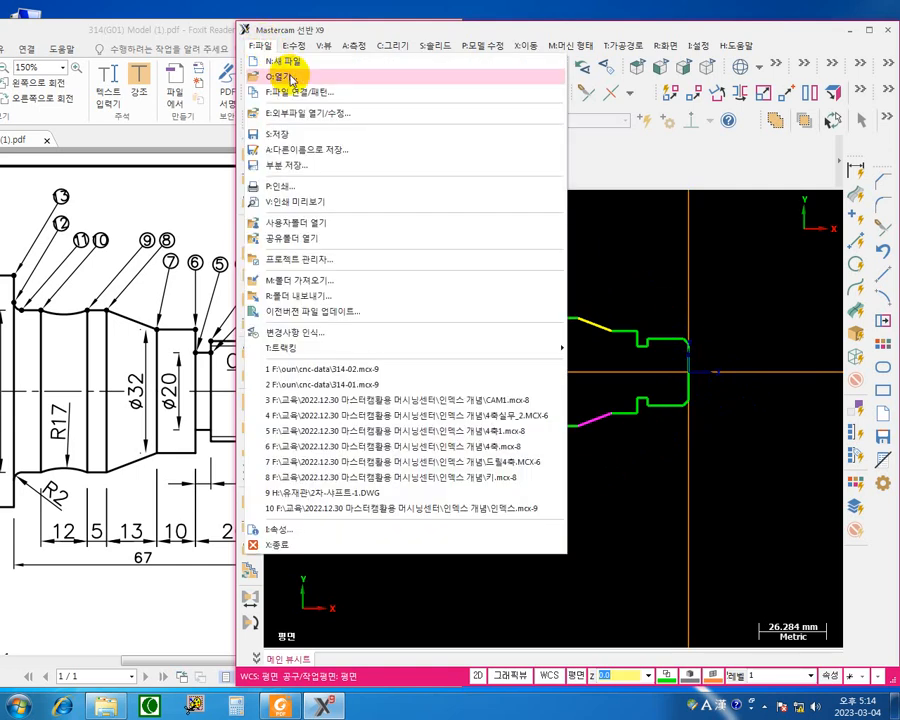
pyautogui.click(278, 133)
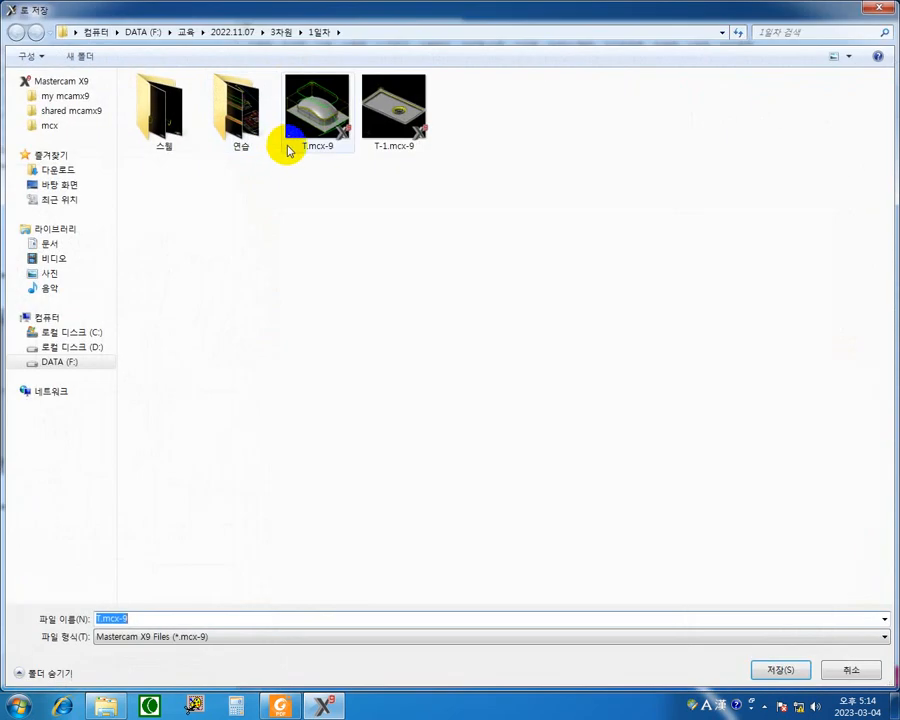
pyautogui.click(60, 361)
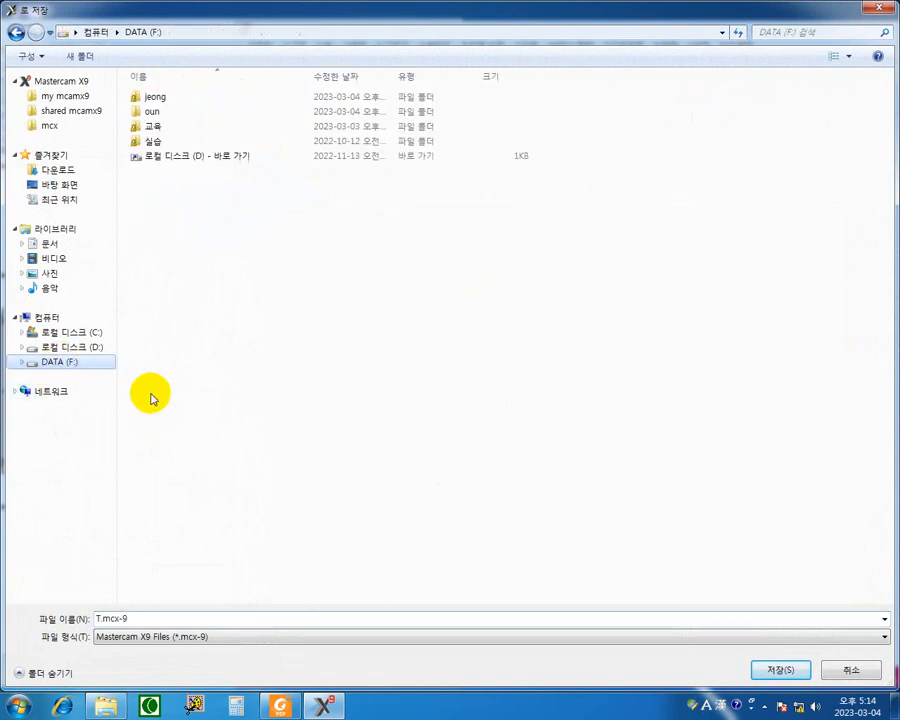
pyautogui.doubleClick(165, 114)
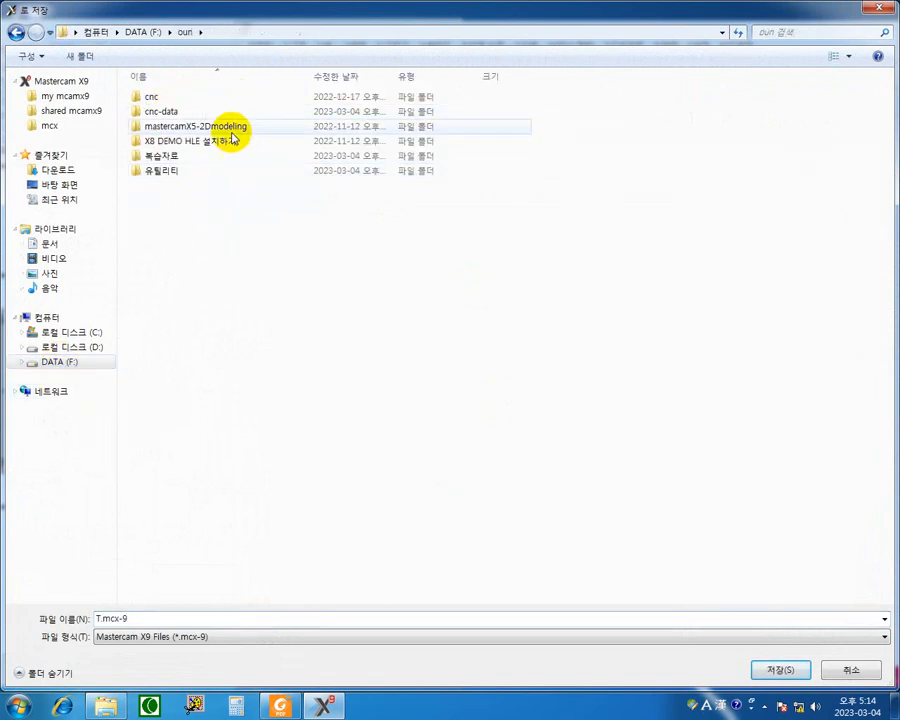
pyautogui.doubleClick(208, 114)
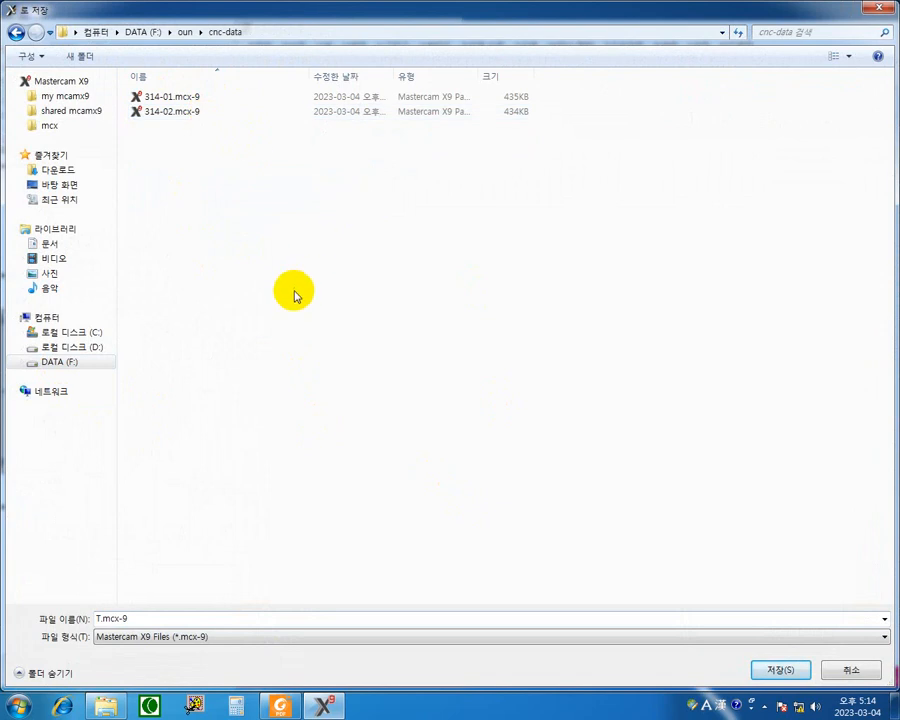
pyautogui.doubleClick(120, 617)
pyautogui.write('314-')
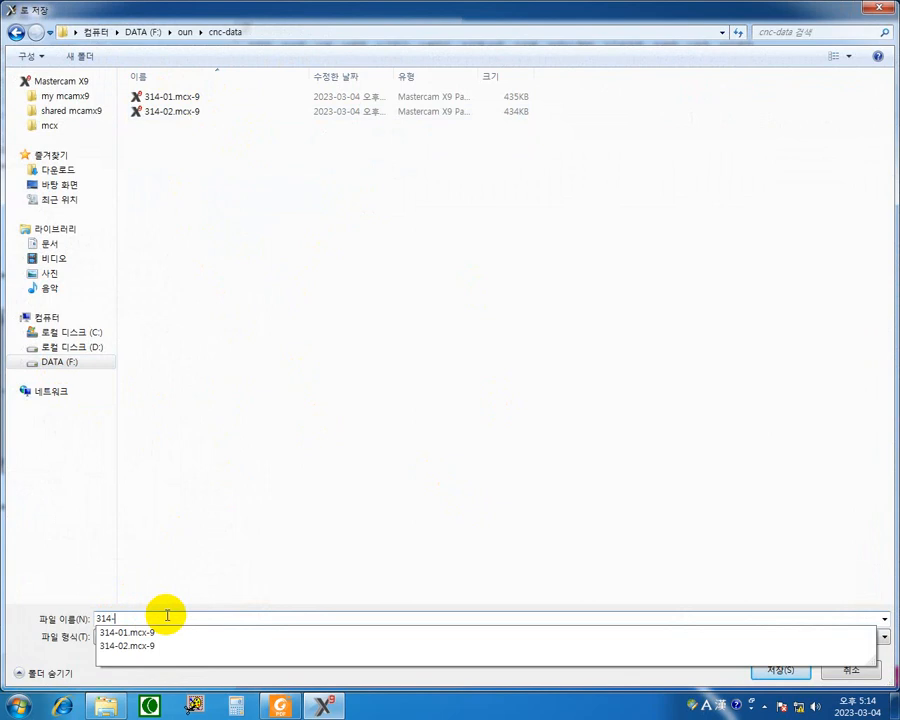
pyautogui.write('03')
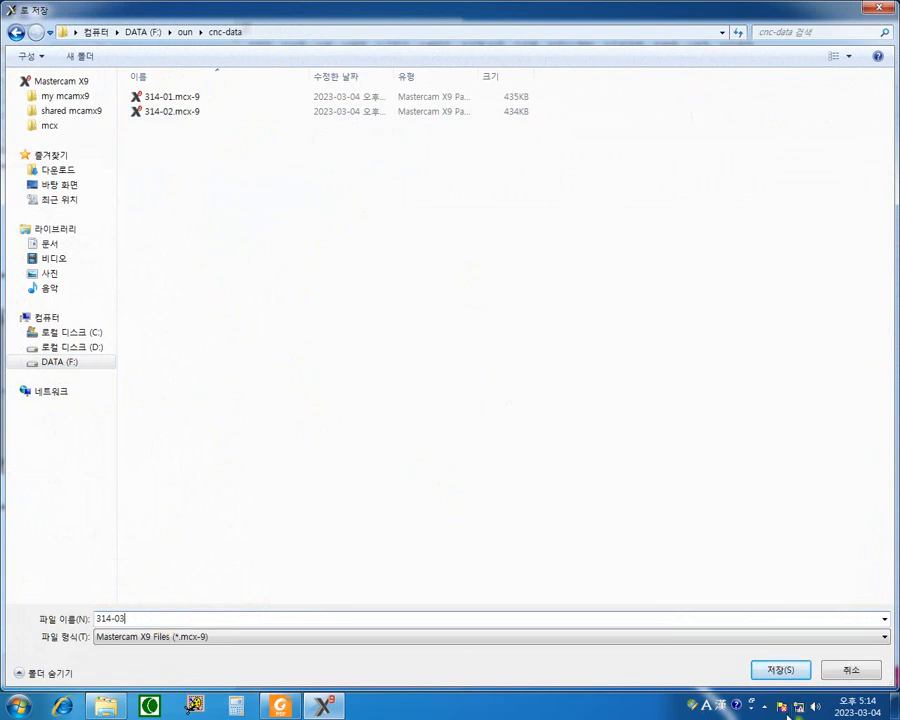
pyautogui.click(795, 669)
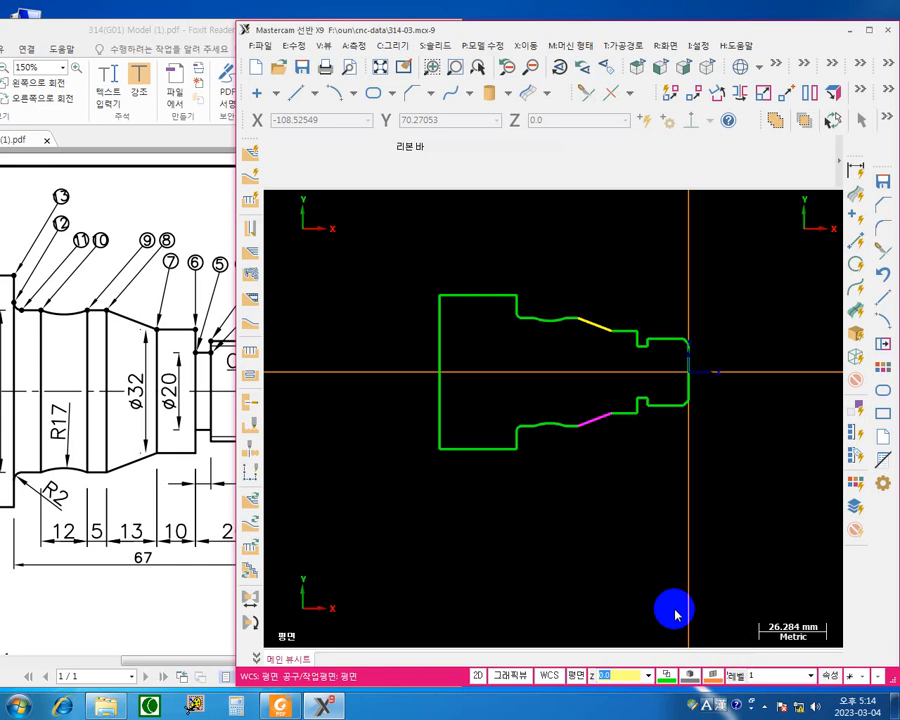
pyautogui.moveTo(680, 536); pyautogui.dragTo(679, 556, button='middle')
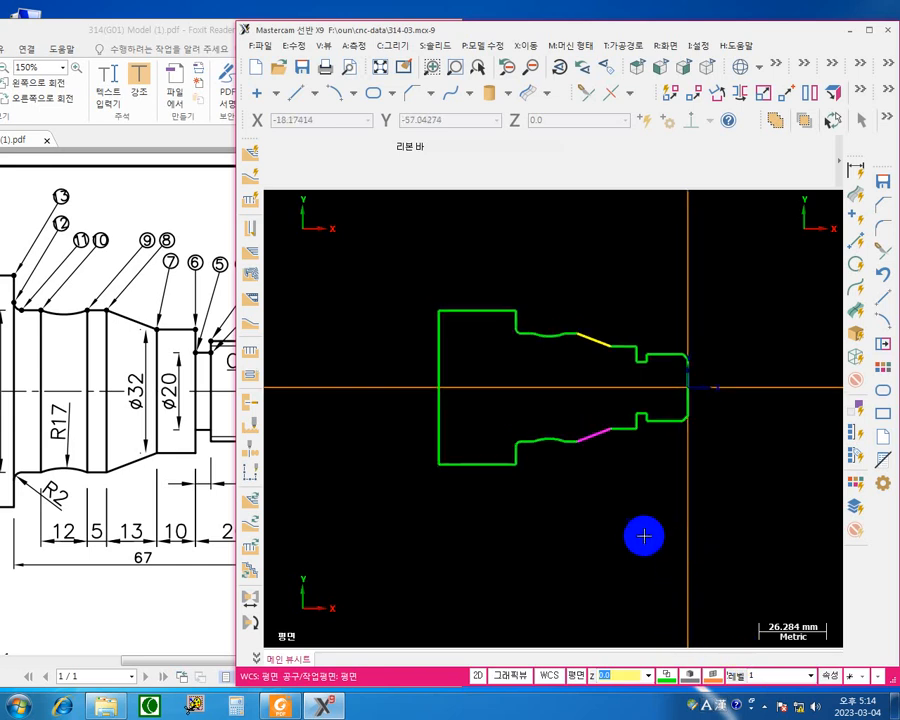